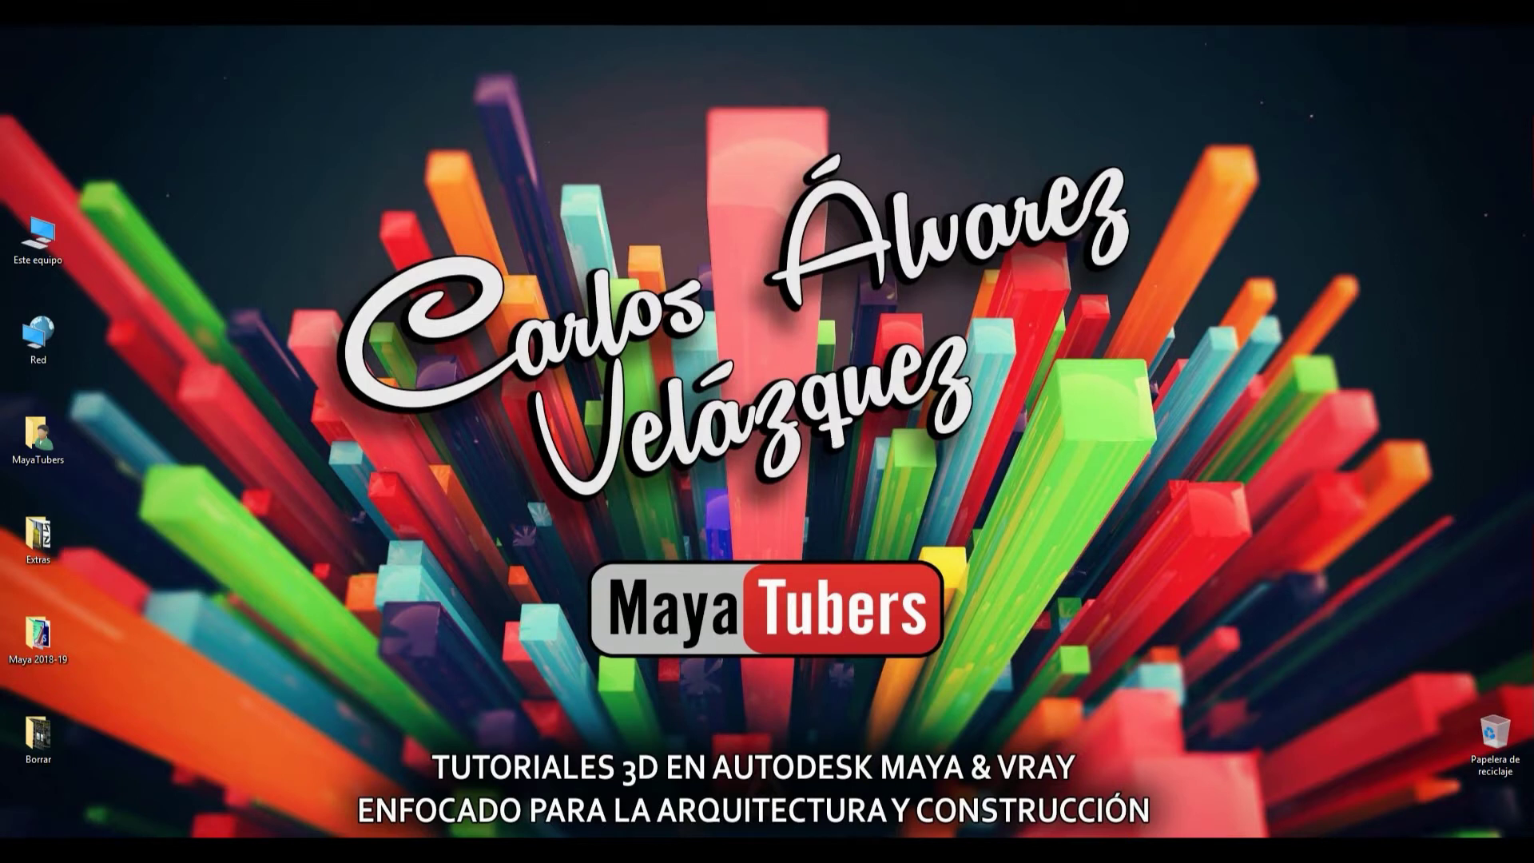
Bring Maya forward and orbit the perspective view around the empty grid
left_click(527, 760)
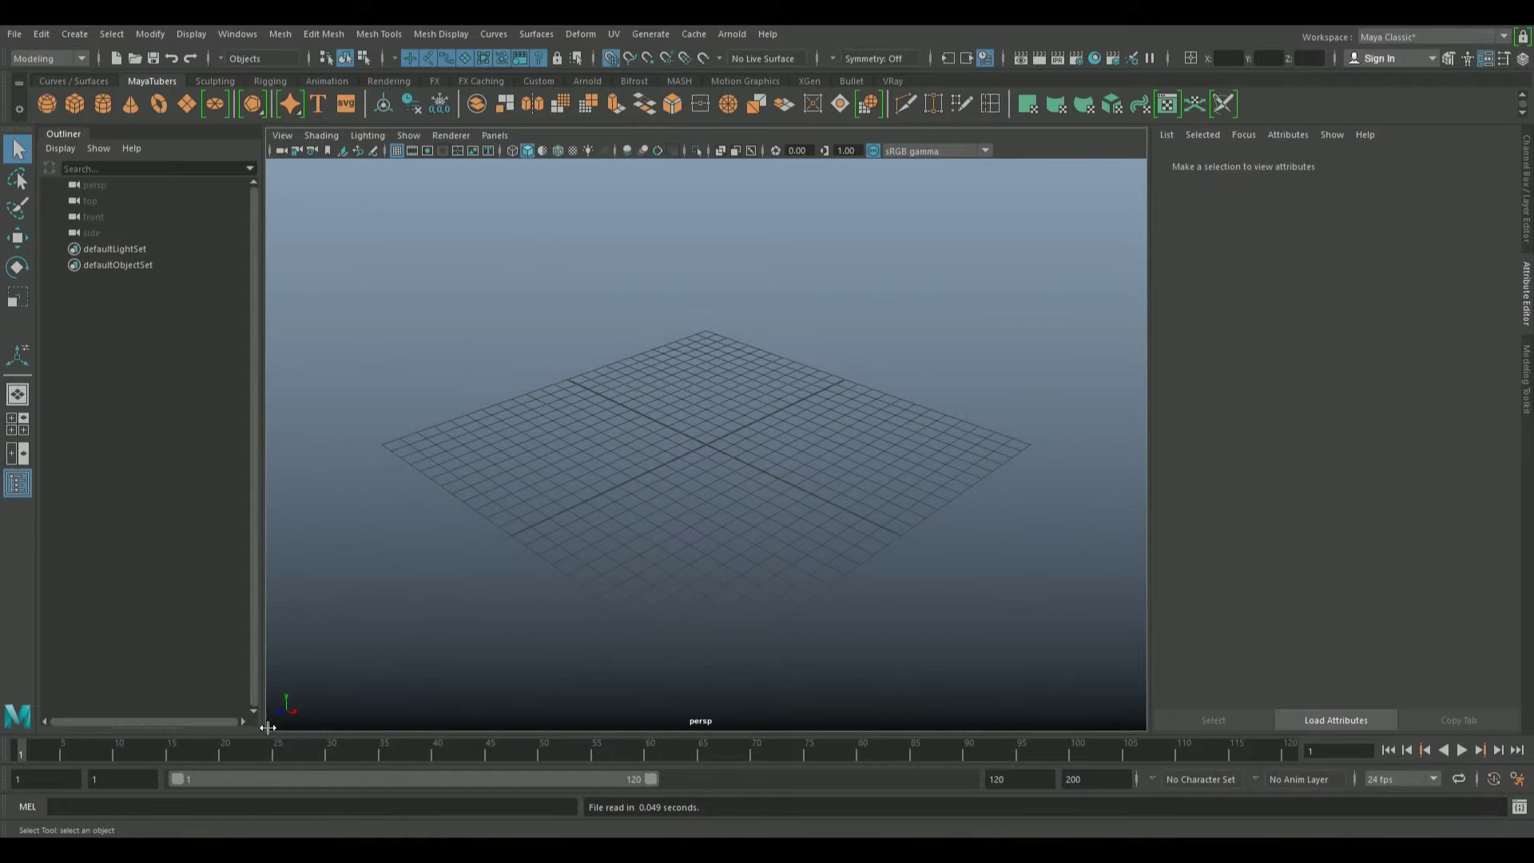
mouse_move(446, 520)
left_mouse_down("alt")
mouse_move(803, 523)
mouse_move(791, 495)
left_mouse_up("alt")
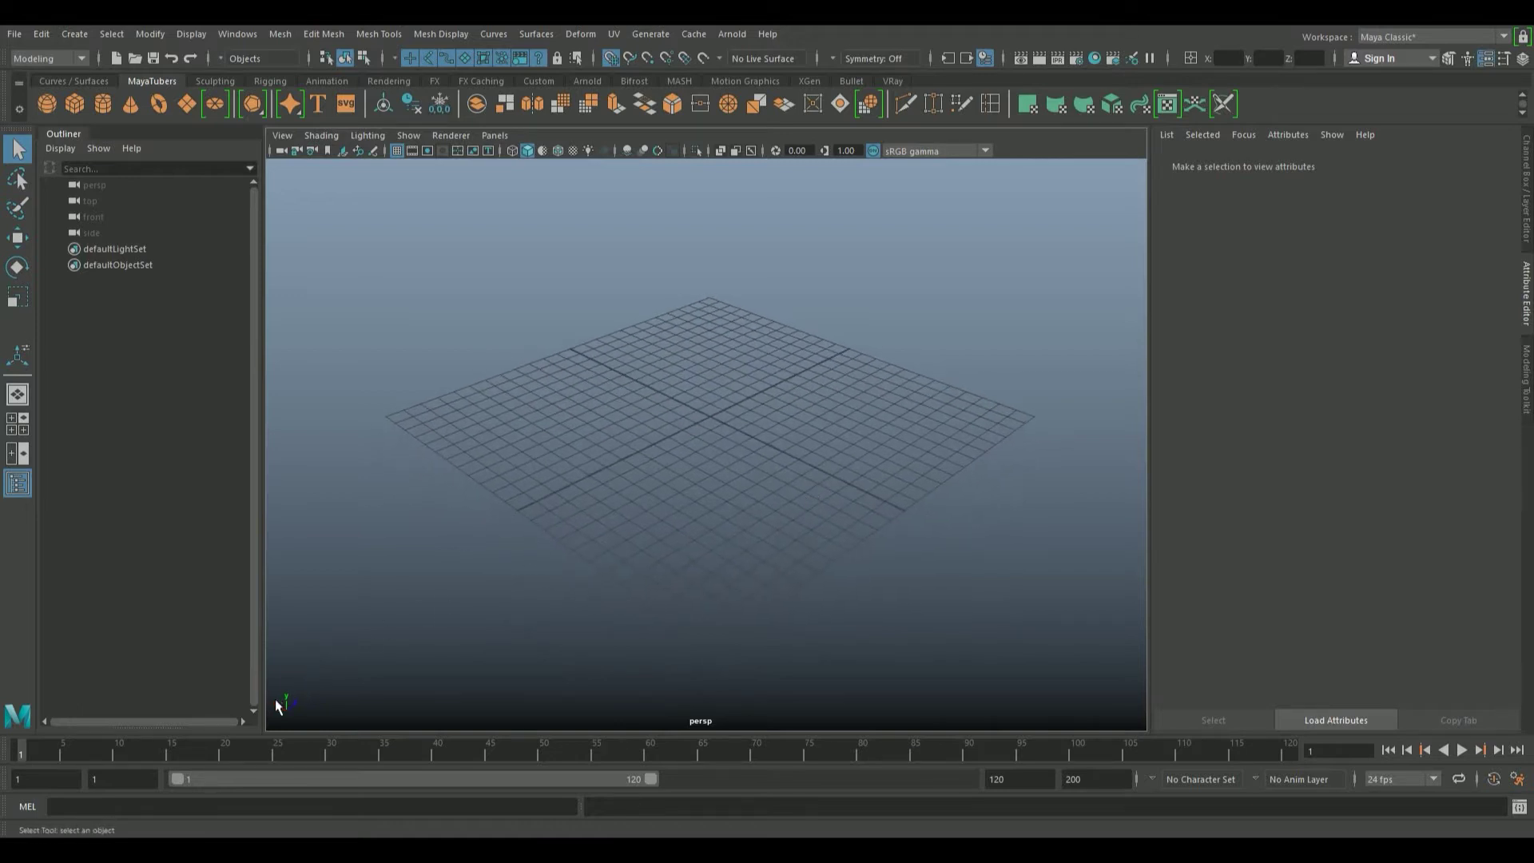
left_click_drag(668, 600, 662, 600, "alt")
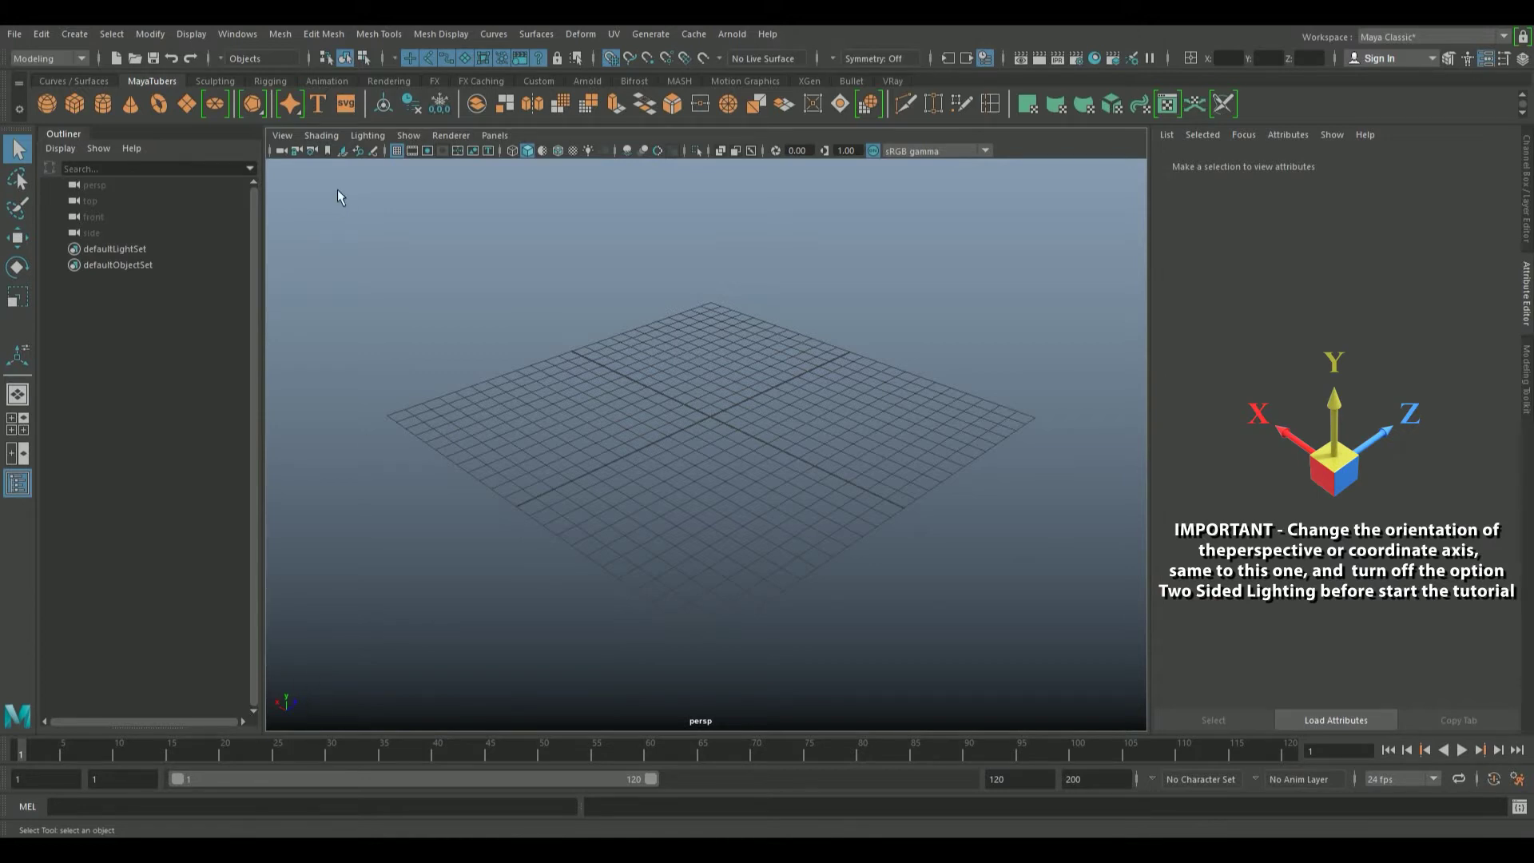
Turn off Two Sided Lighting in the perspective viewport's Lighting menu
left_click(367, 135)
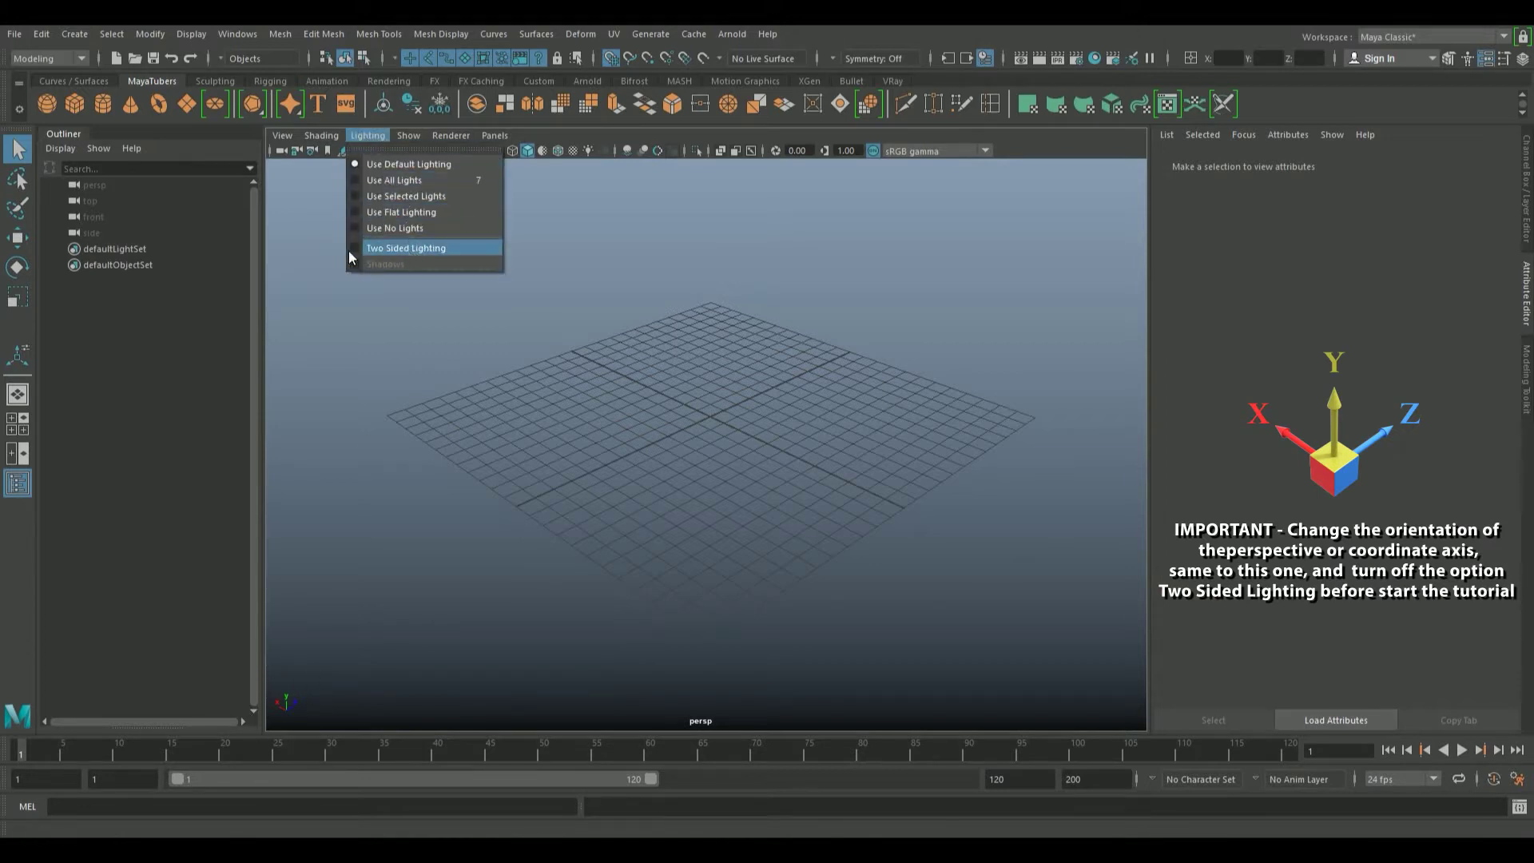
left_click(387, 247)
left_click(373, 136)
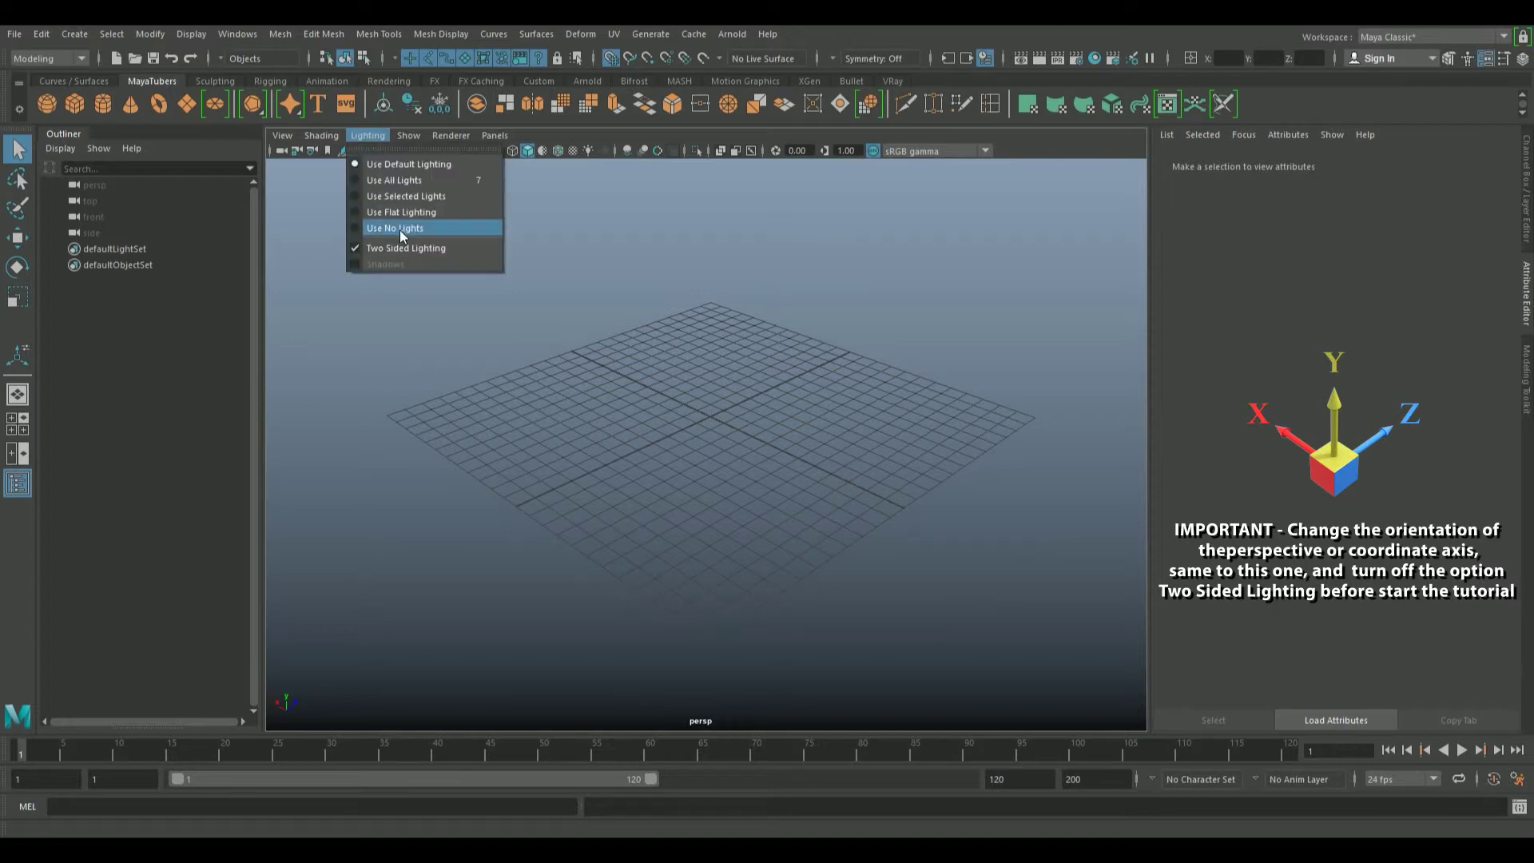
left_click(410, 247)
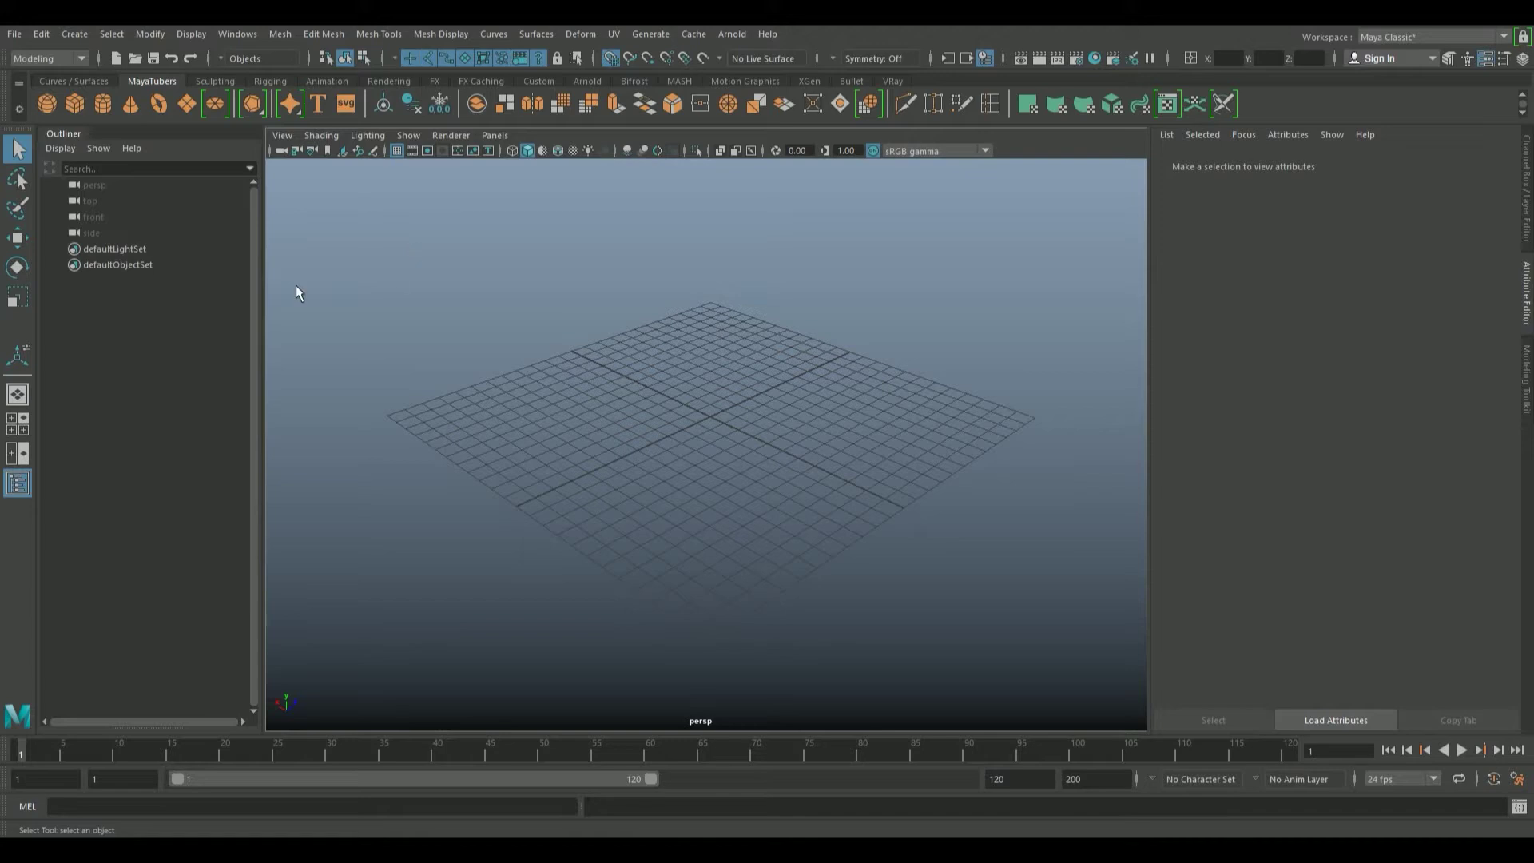
Set the Curvas layer colour to white
left_click(1527, 232)
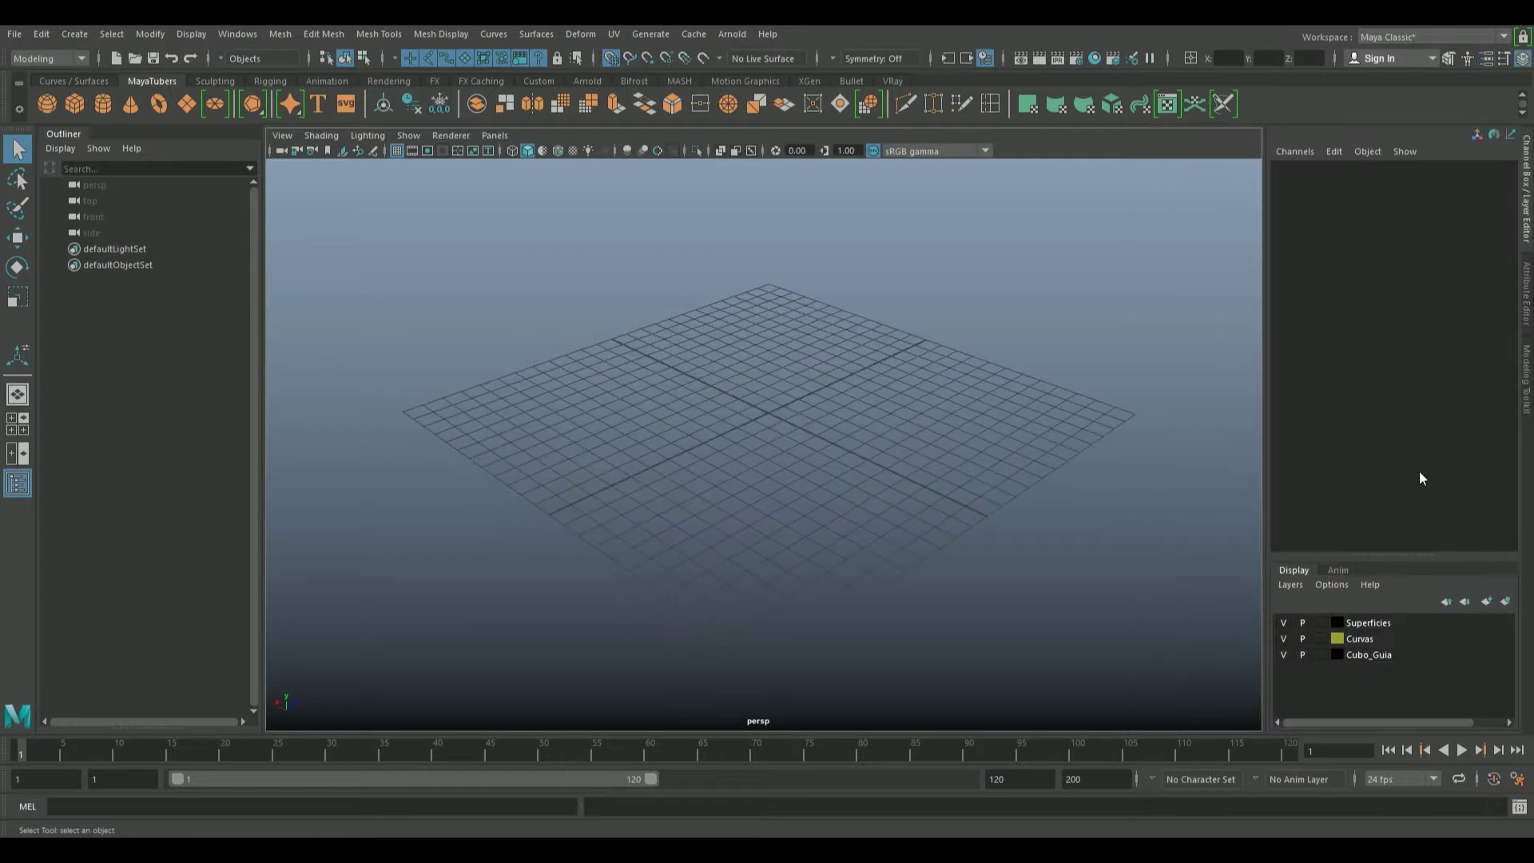
double_click(1341, 637)
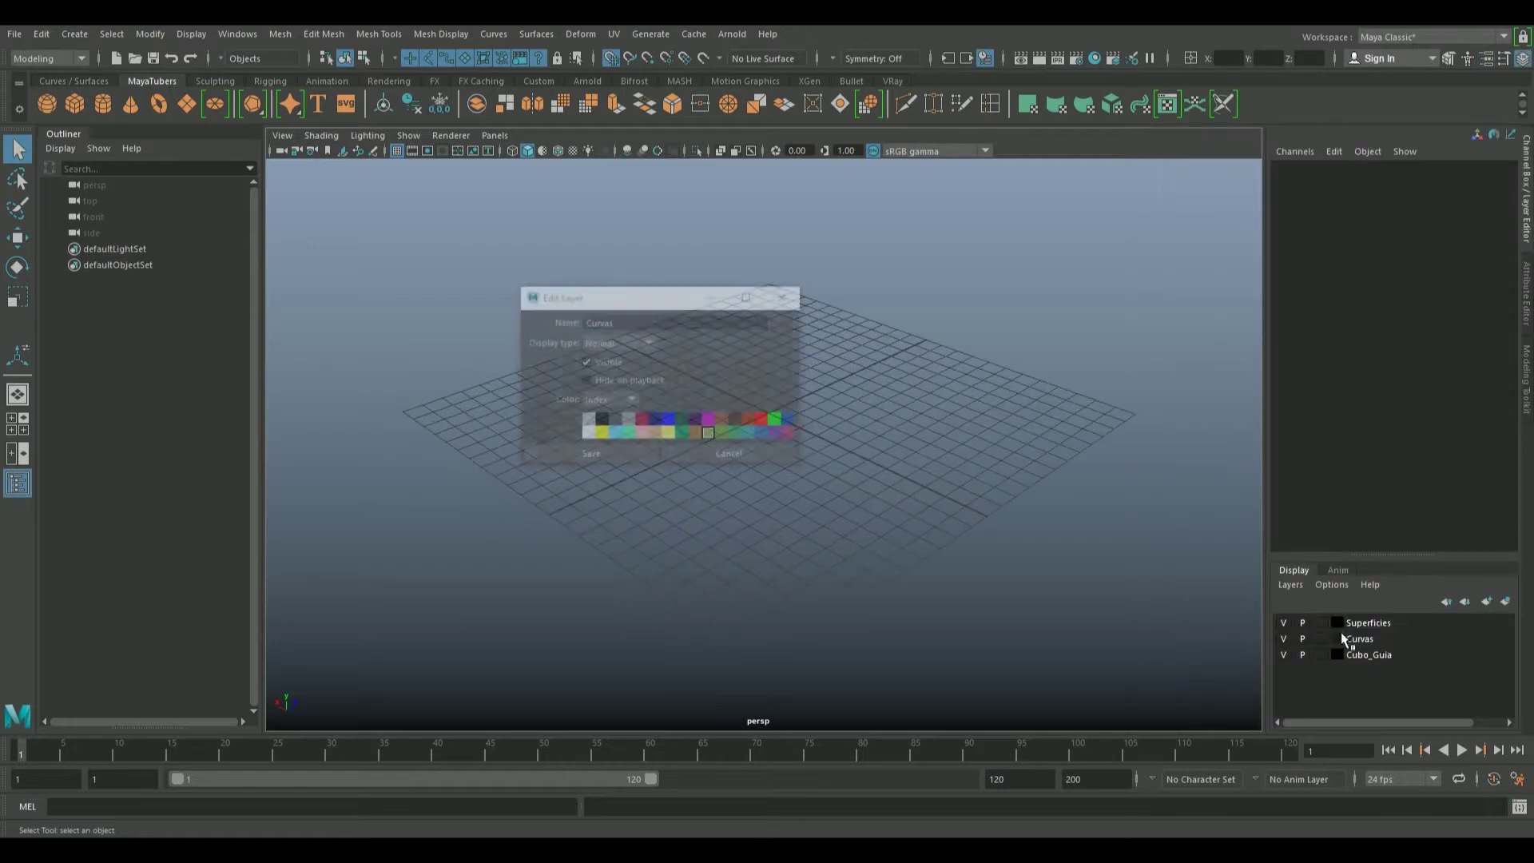
left_click(586, 434)
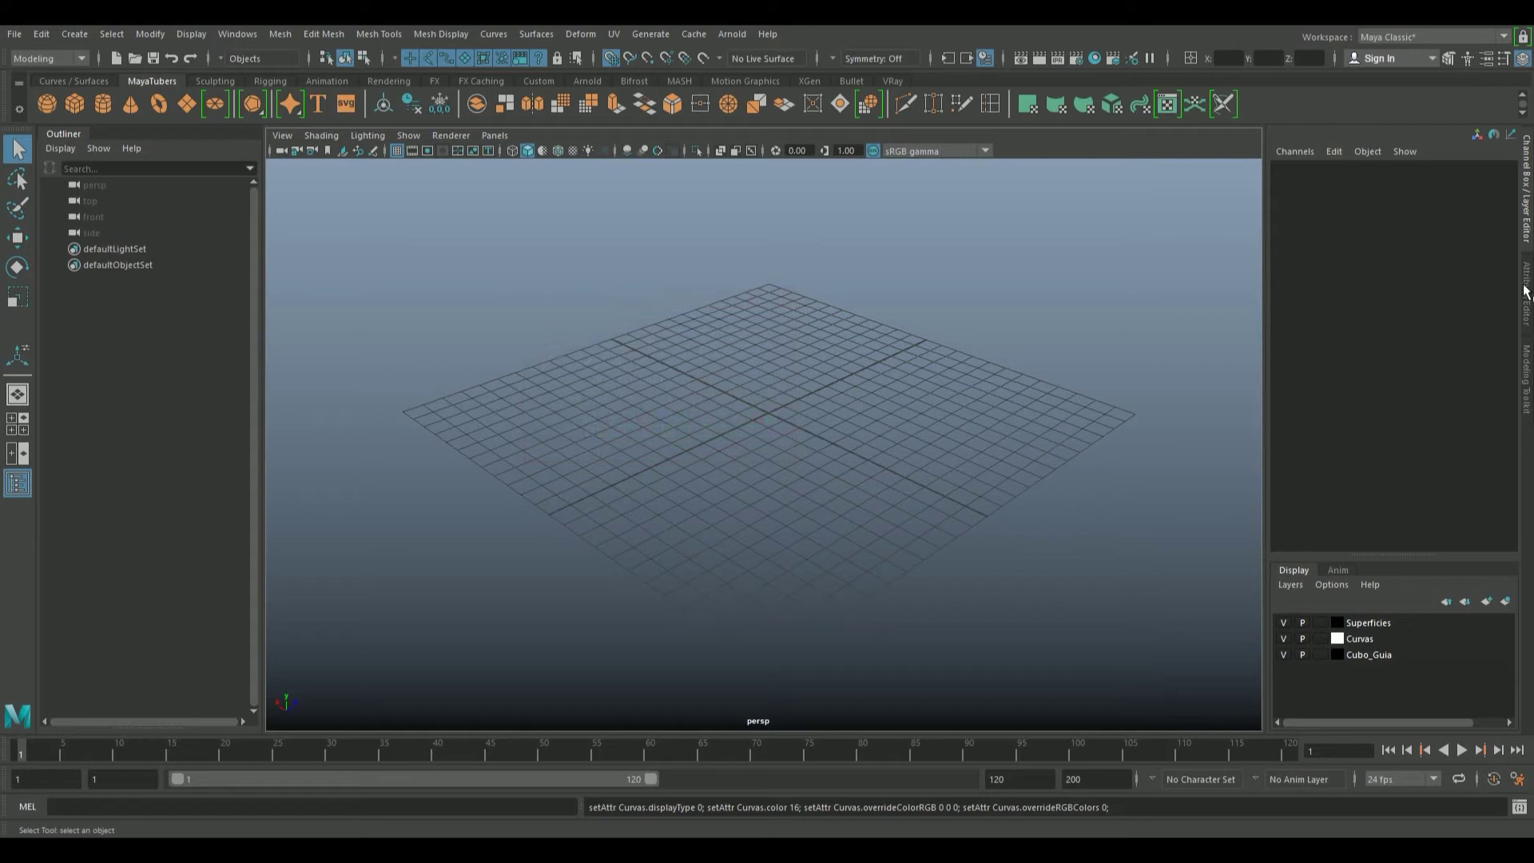
Create a polygon cube sized 10 × 10 × 10 with 4 subdivisions on each axis
left_click(75, 105)
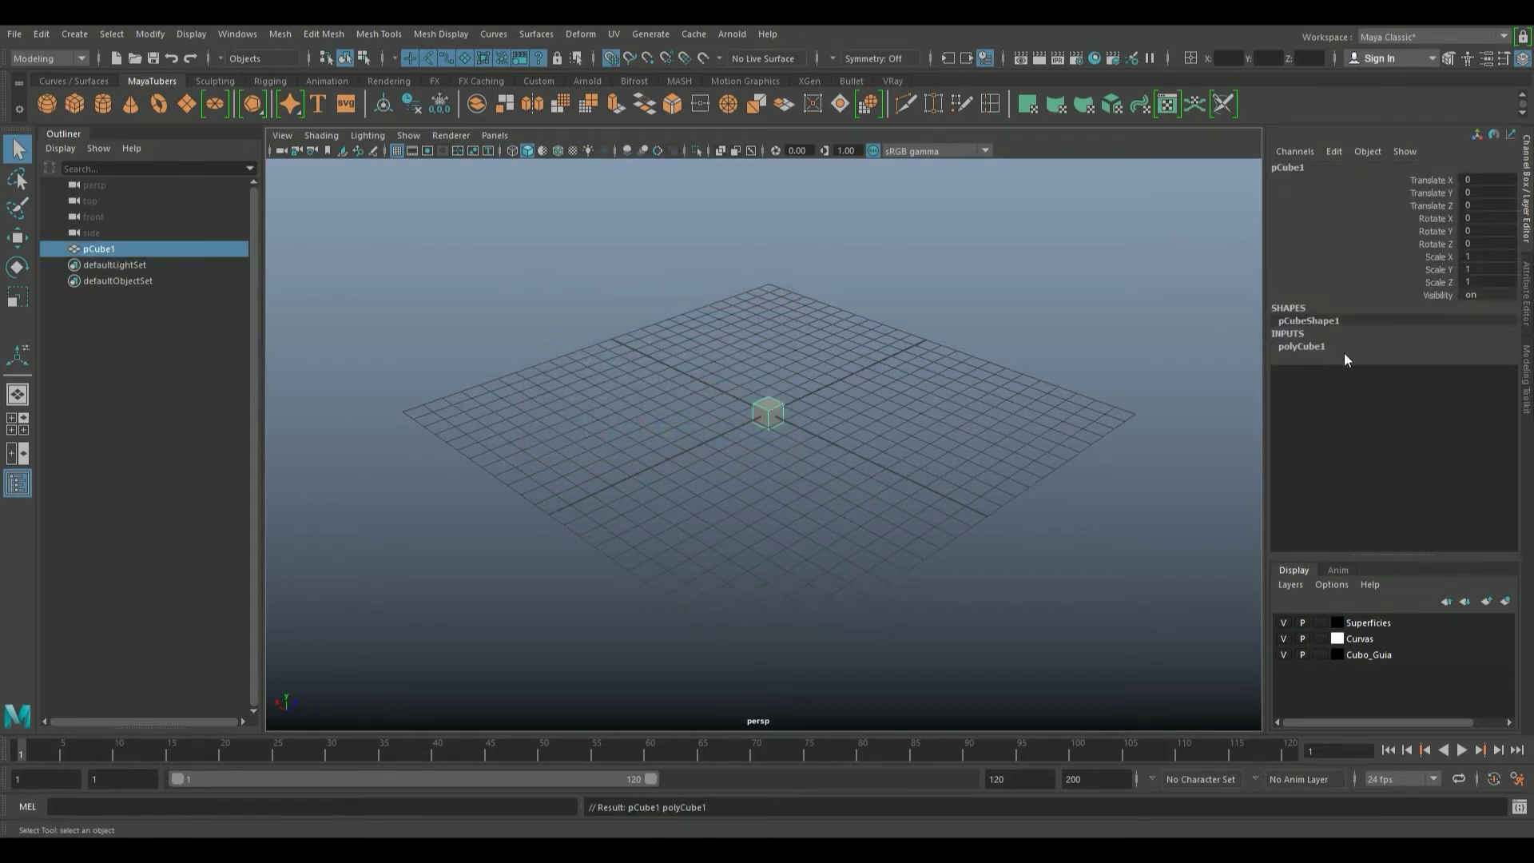
left_click(1375, 345)
type("5")
key("Return")
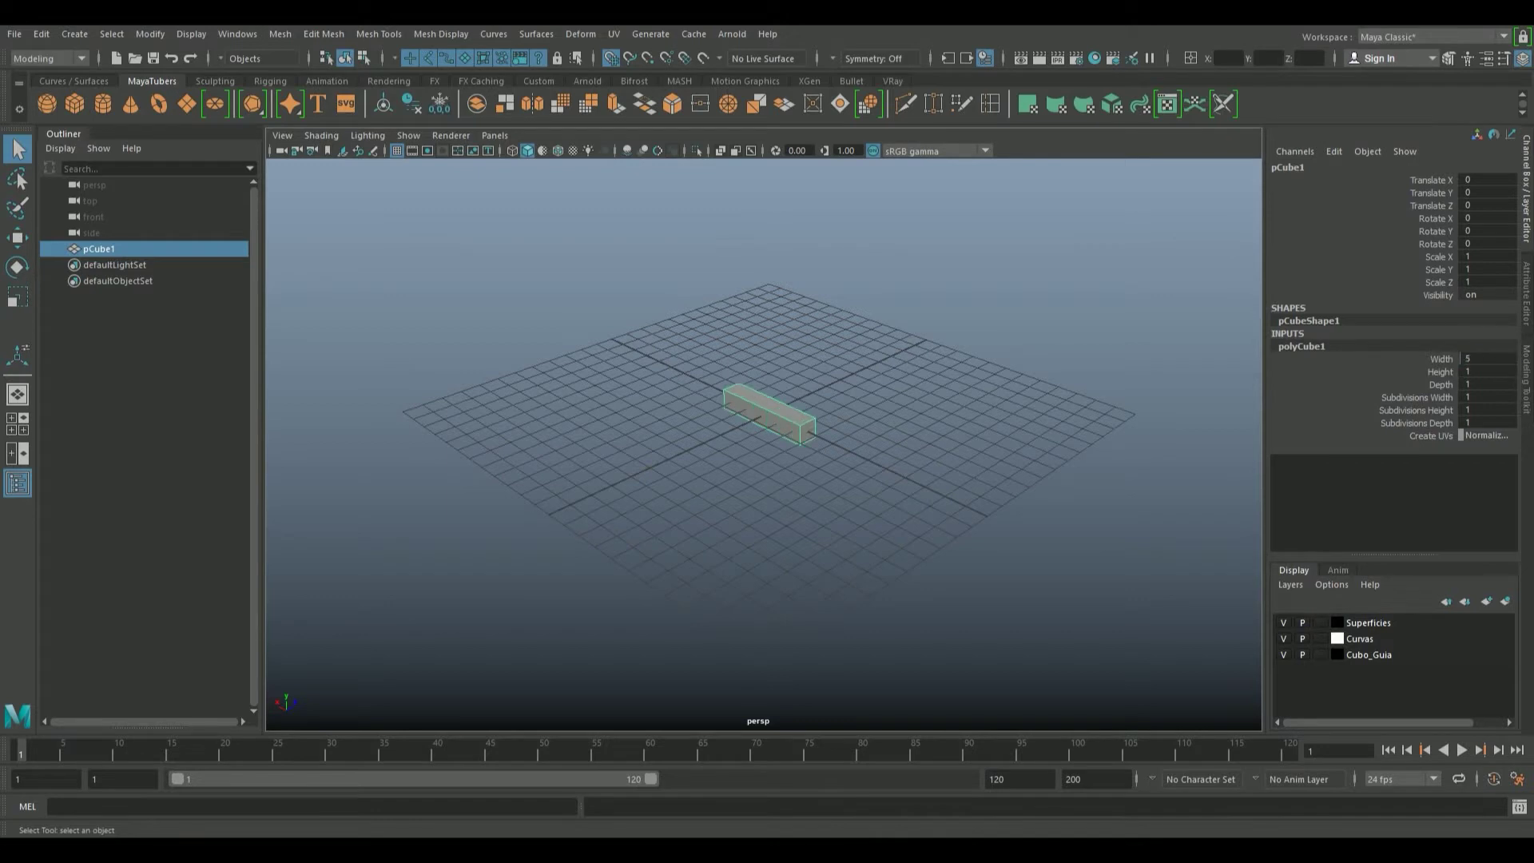
left_click_drag(1474, 385, 1477, 357)
type("10")
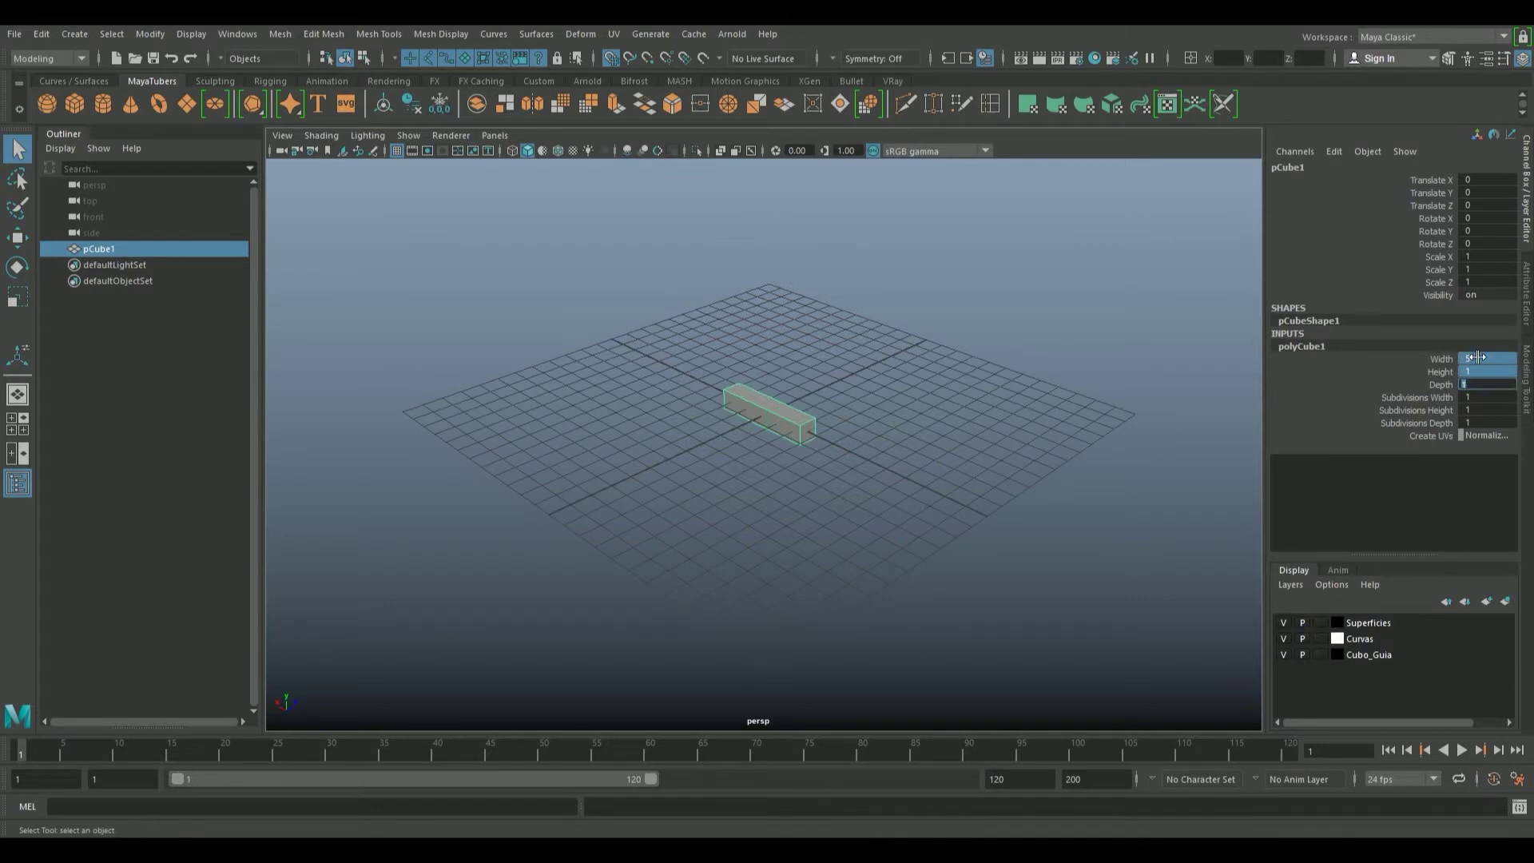
key("Return")
left_click_drag(1491, 396, 1496, 420)
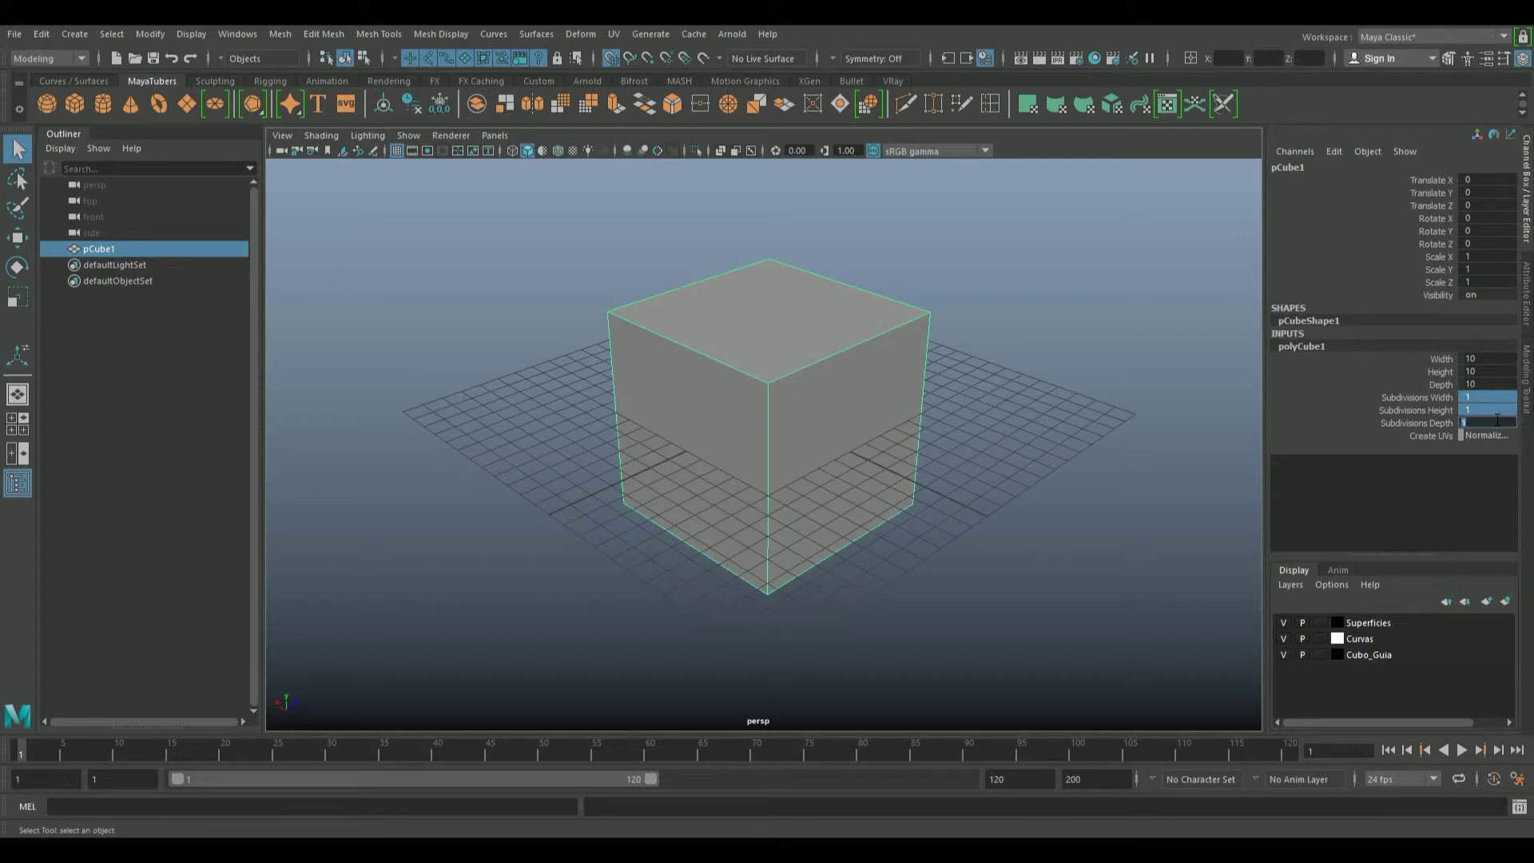
type("4")
key("Return")
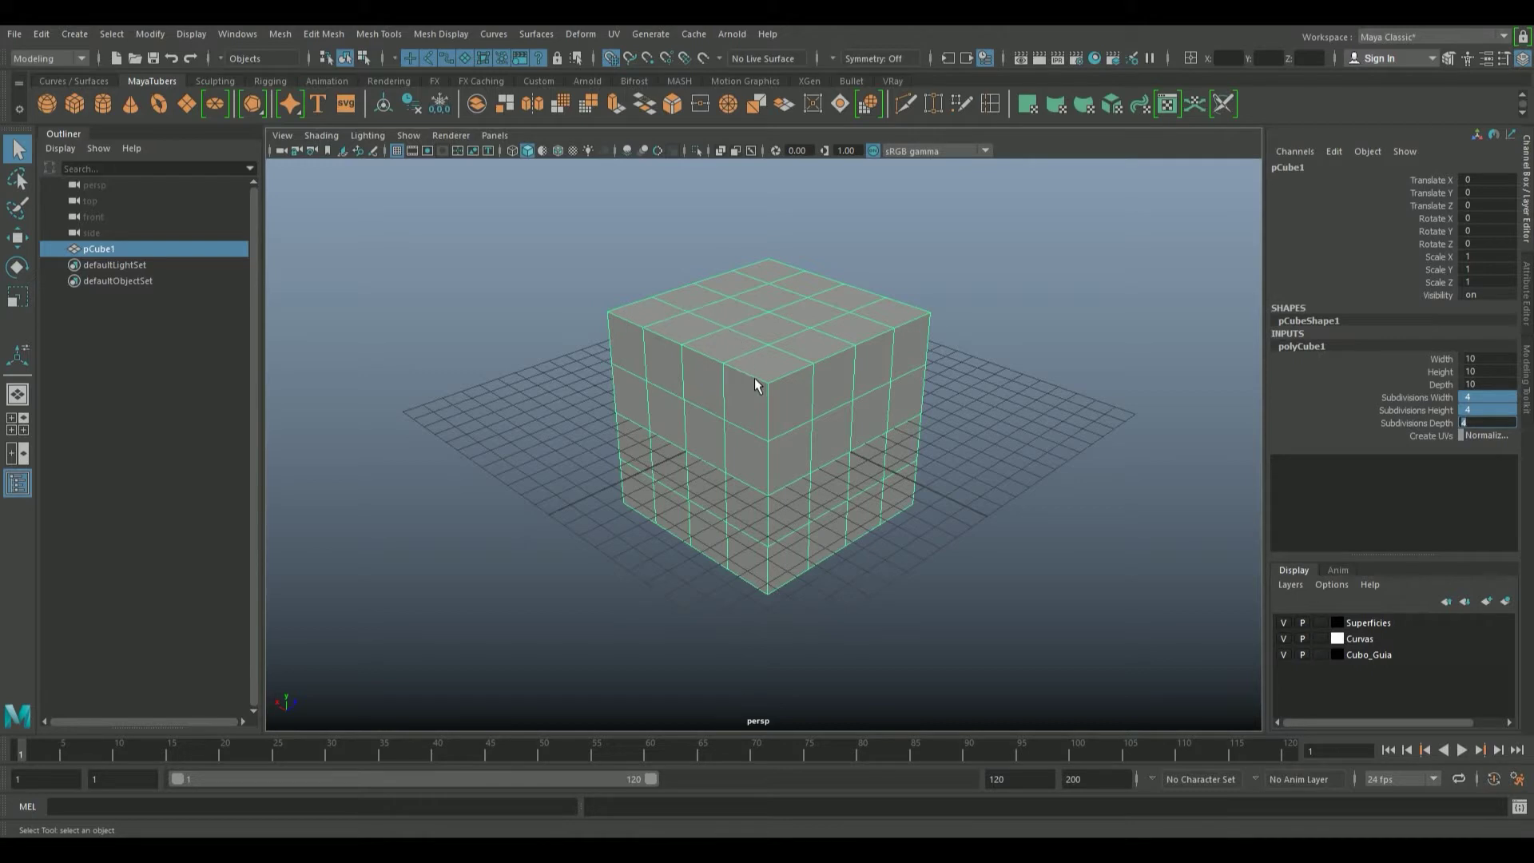
left_click(815, 377)
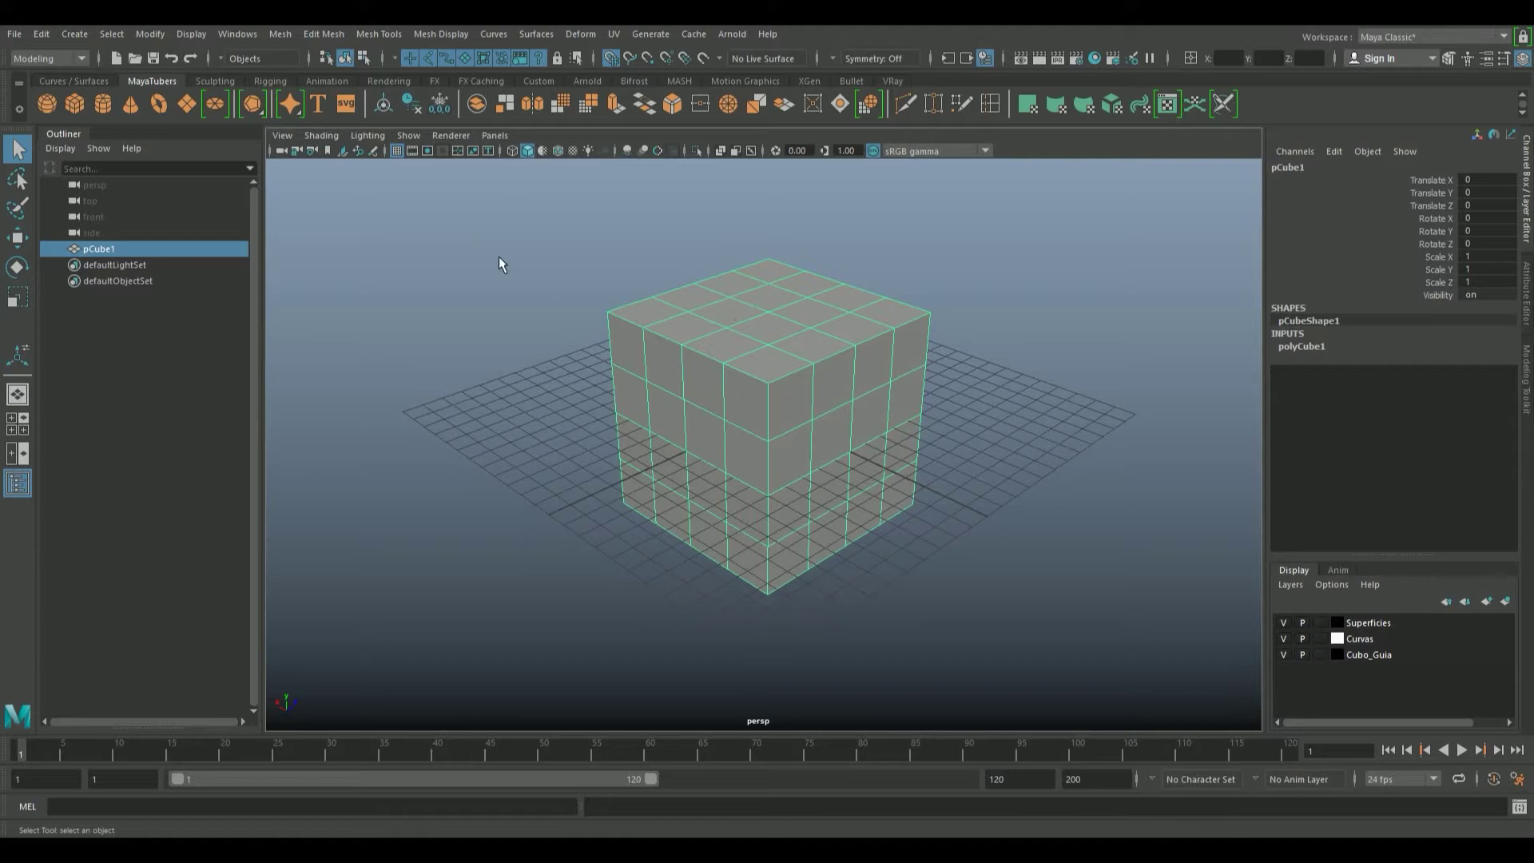
Check the cube's top face, then maximize the top view with nothing selected
right_click_drag(685, 313, 702, 352)
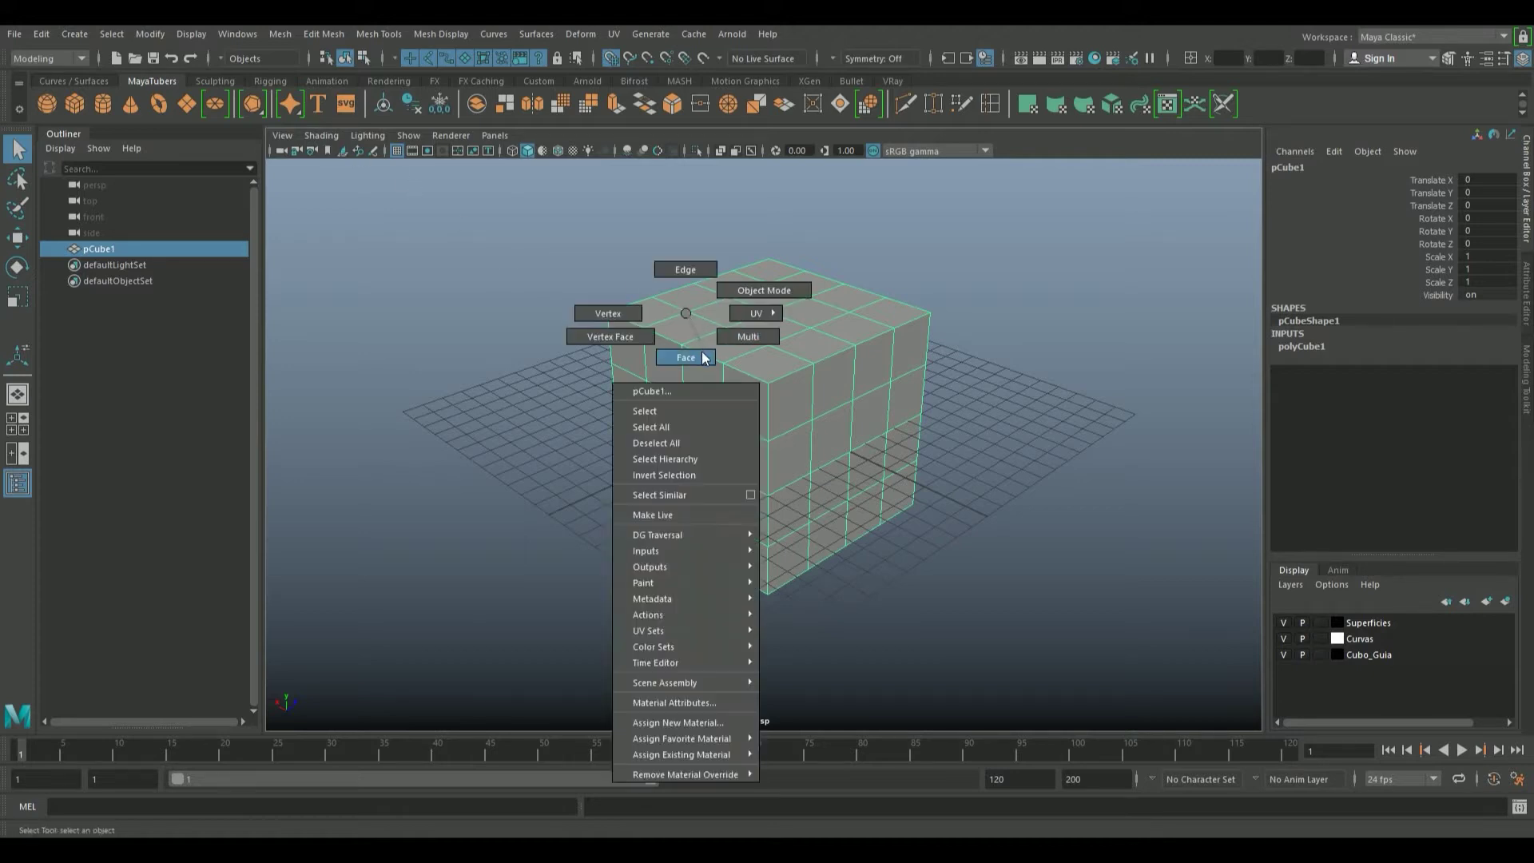
left_click(751, 362)
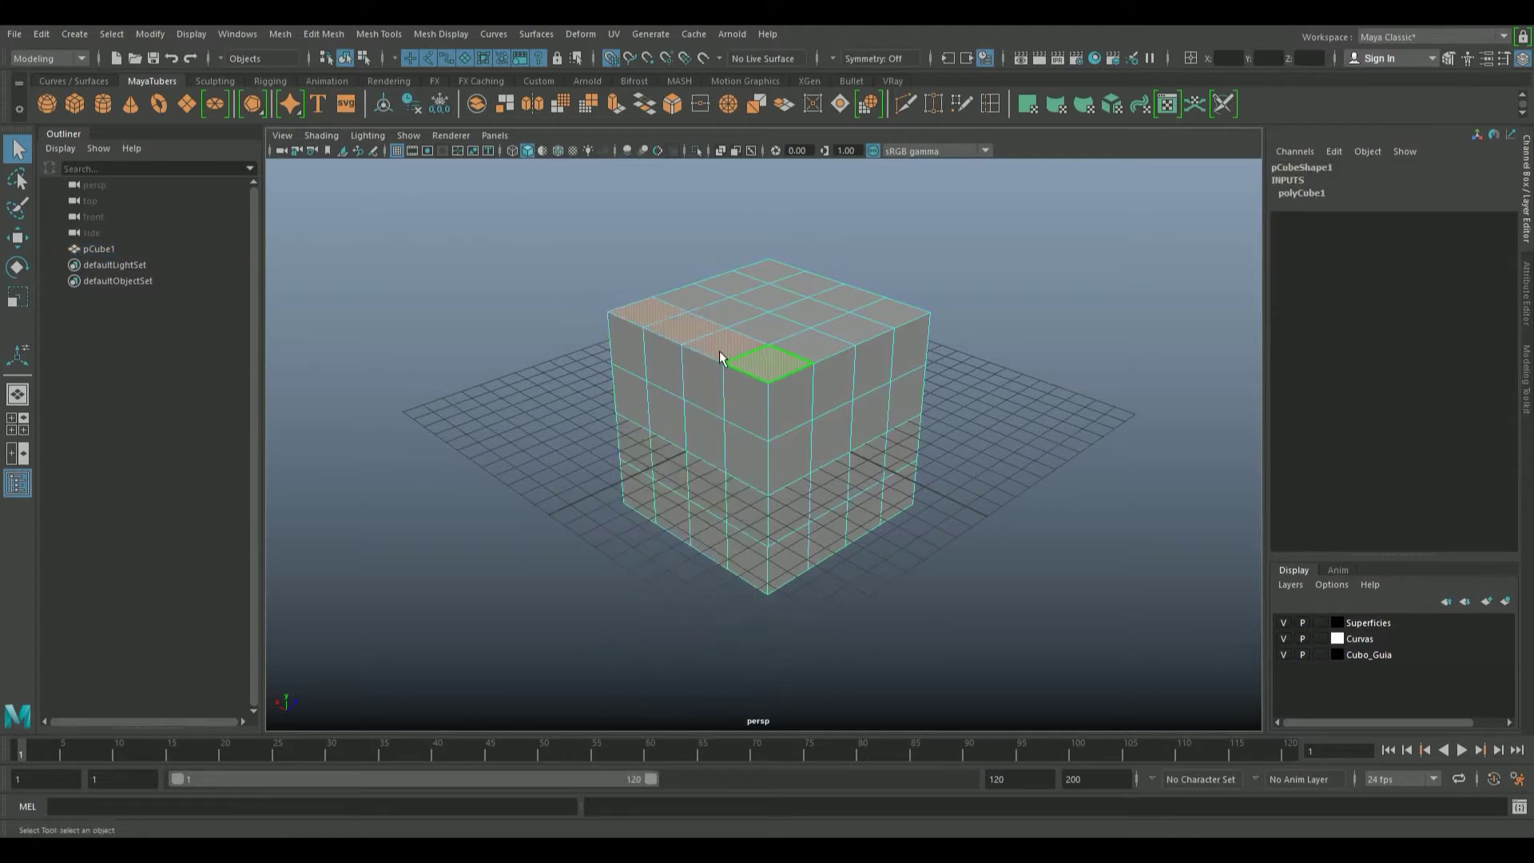
key("space")
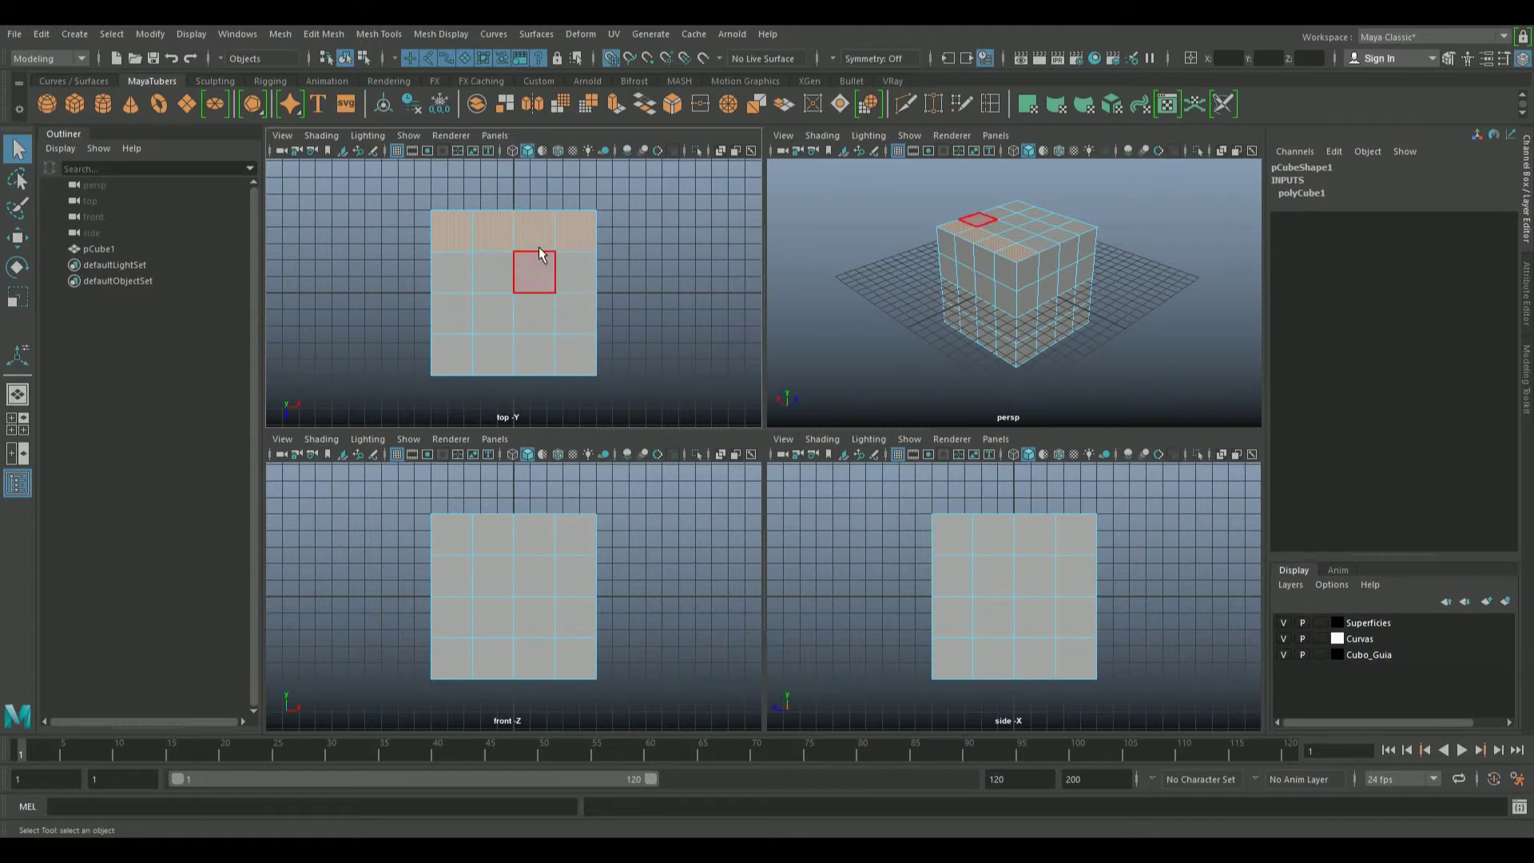
key("space")
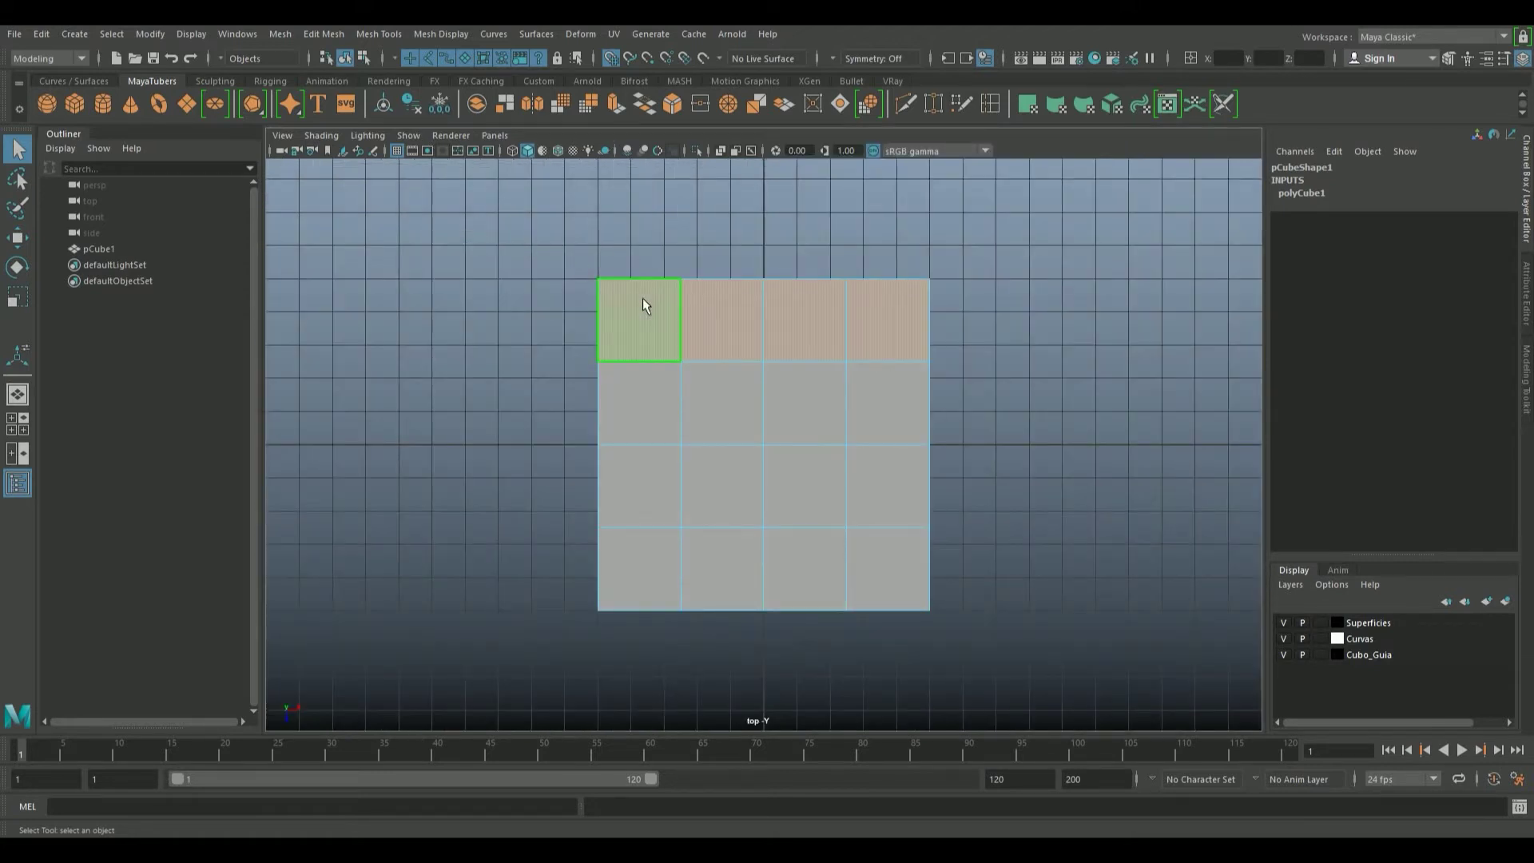
left_click(1028, 306)
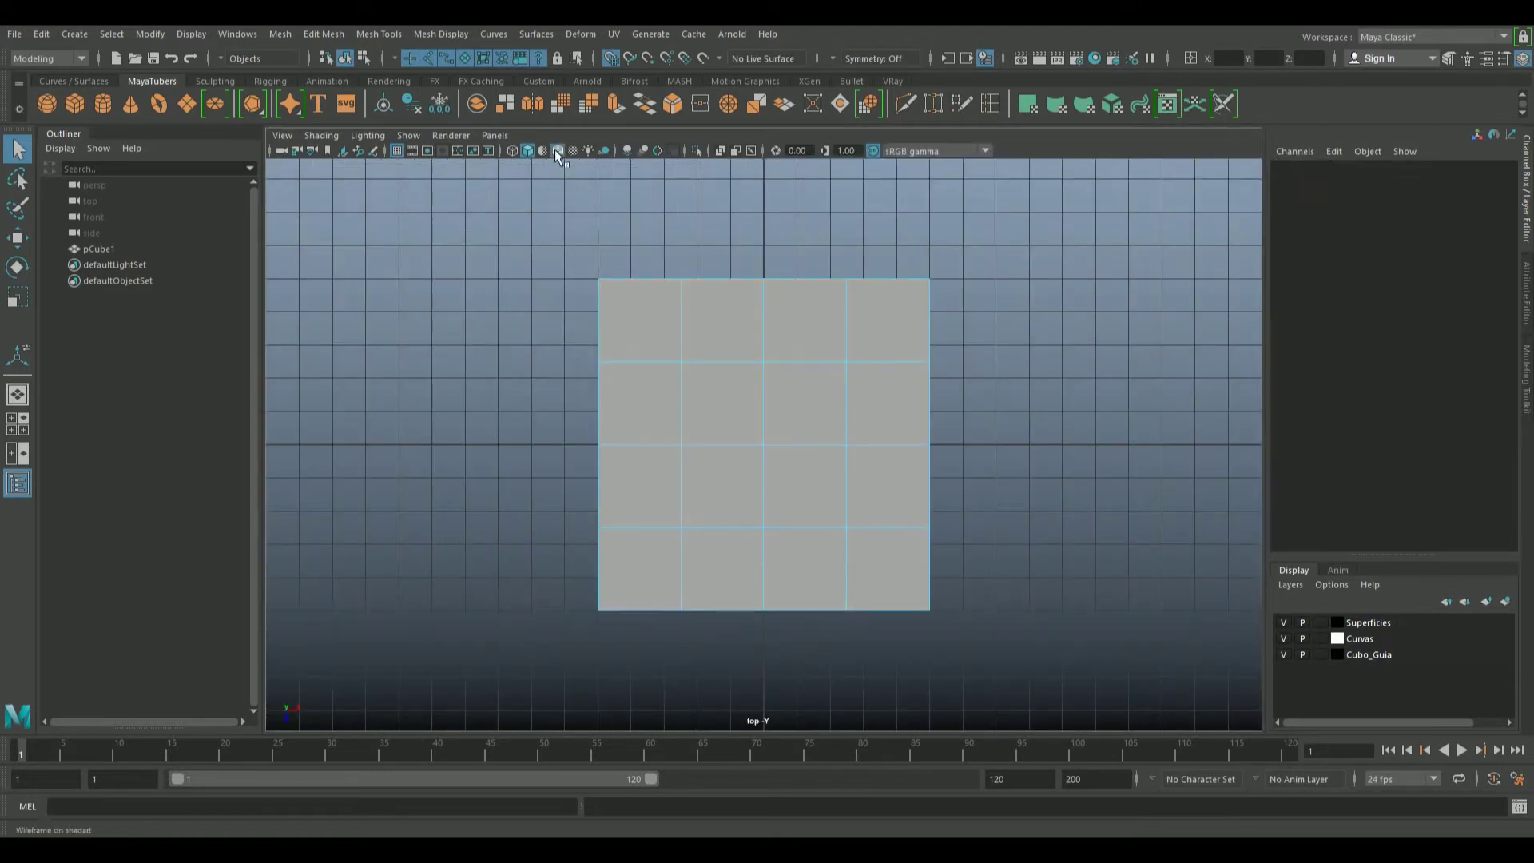
Draw a grid-snapped three-point arc across the top edge of the cube's square
left_click(110, 34)
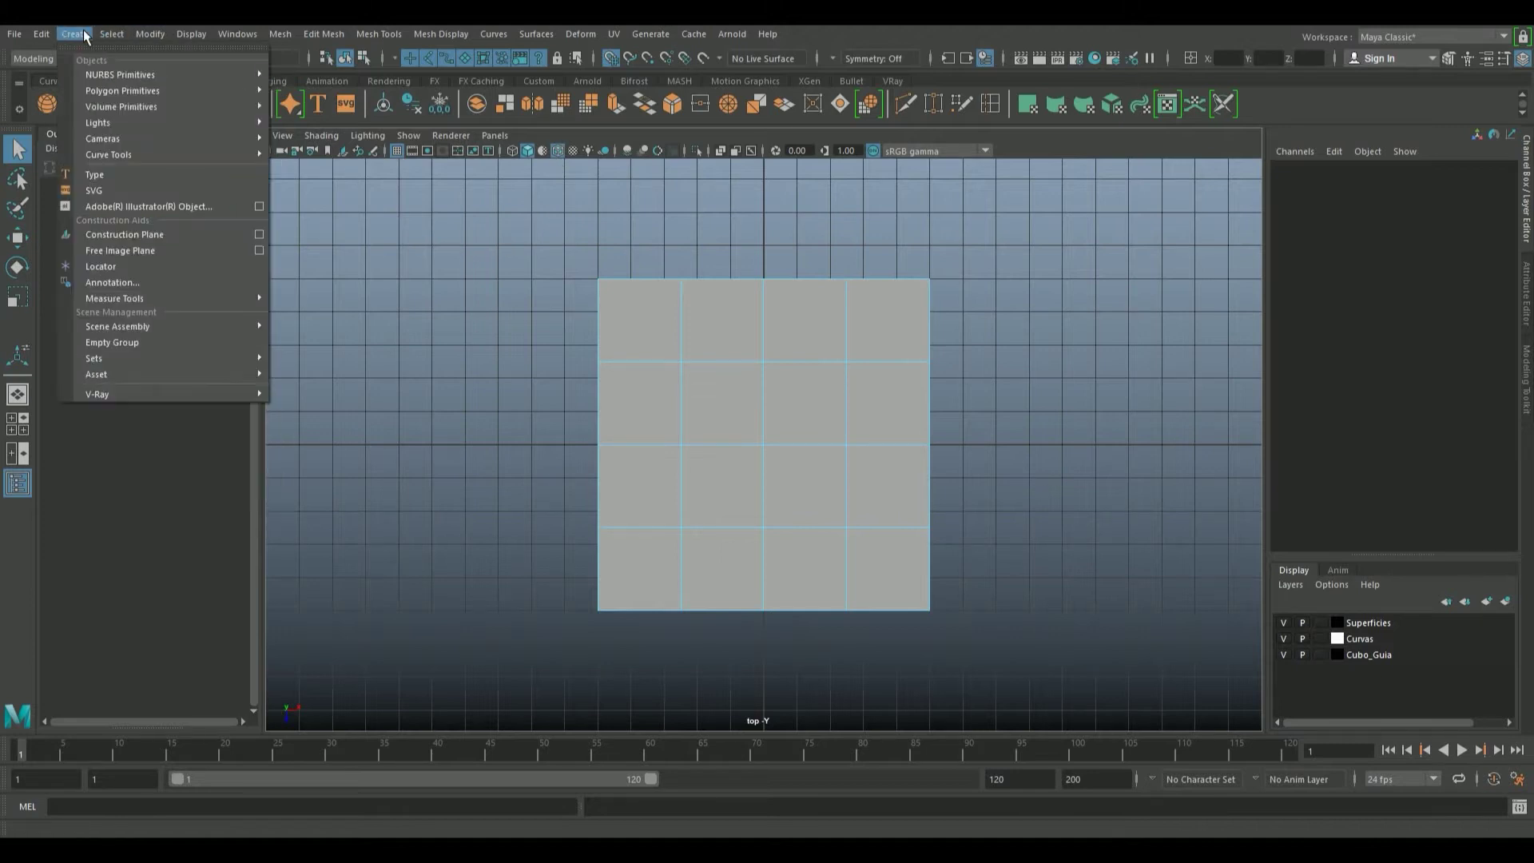
mouse_move(108, 155)
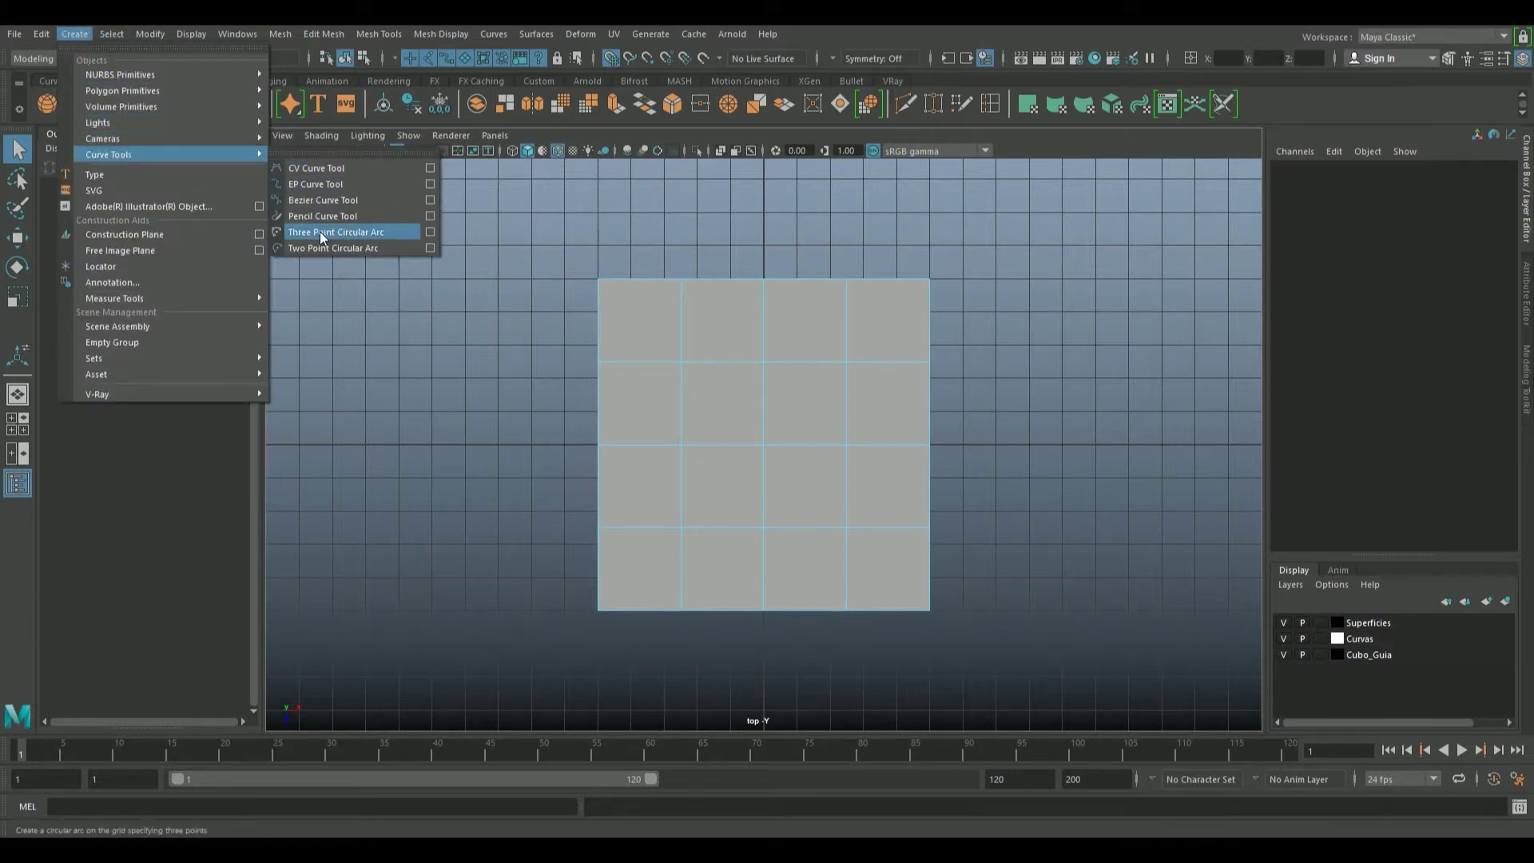
left_click(372, 231)
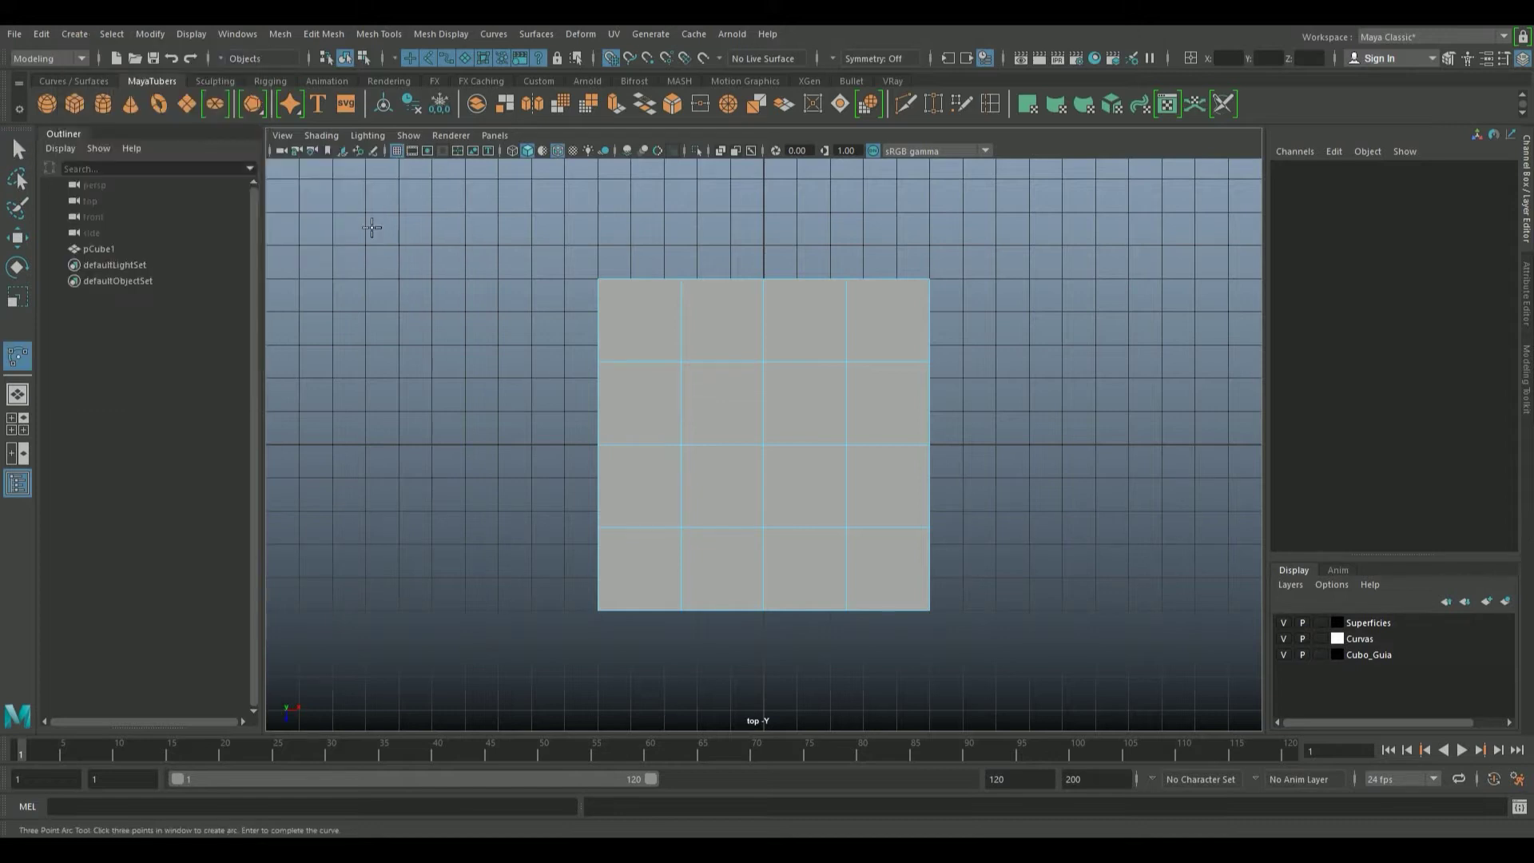
left_click(649, 59)
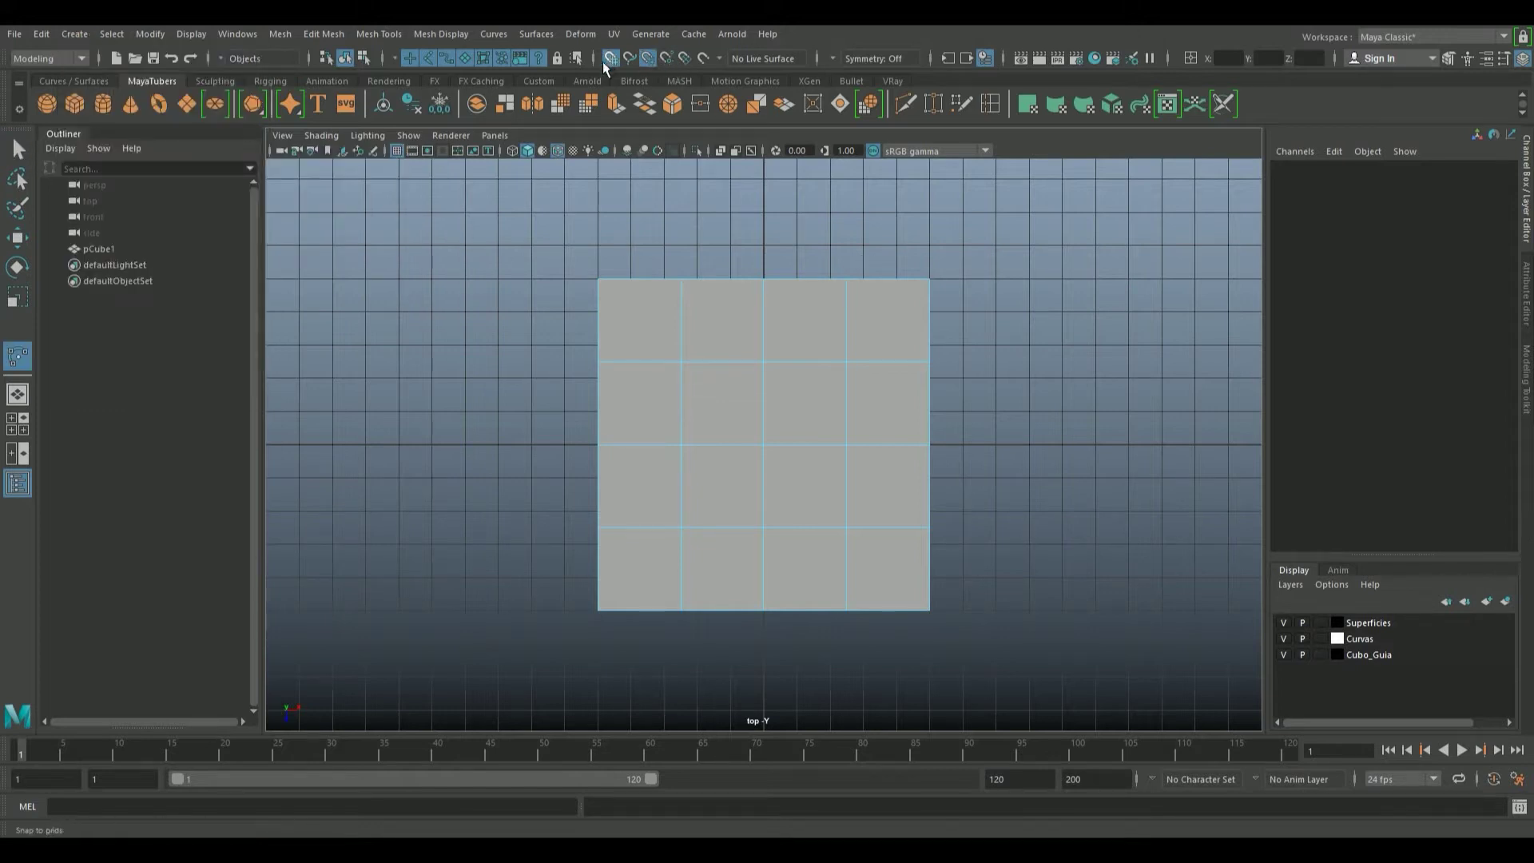
left_click(929, 279)
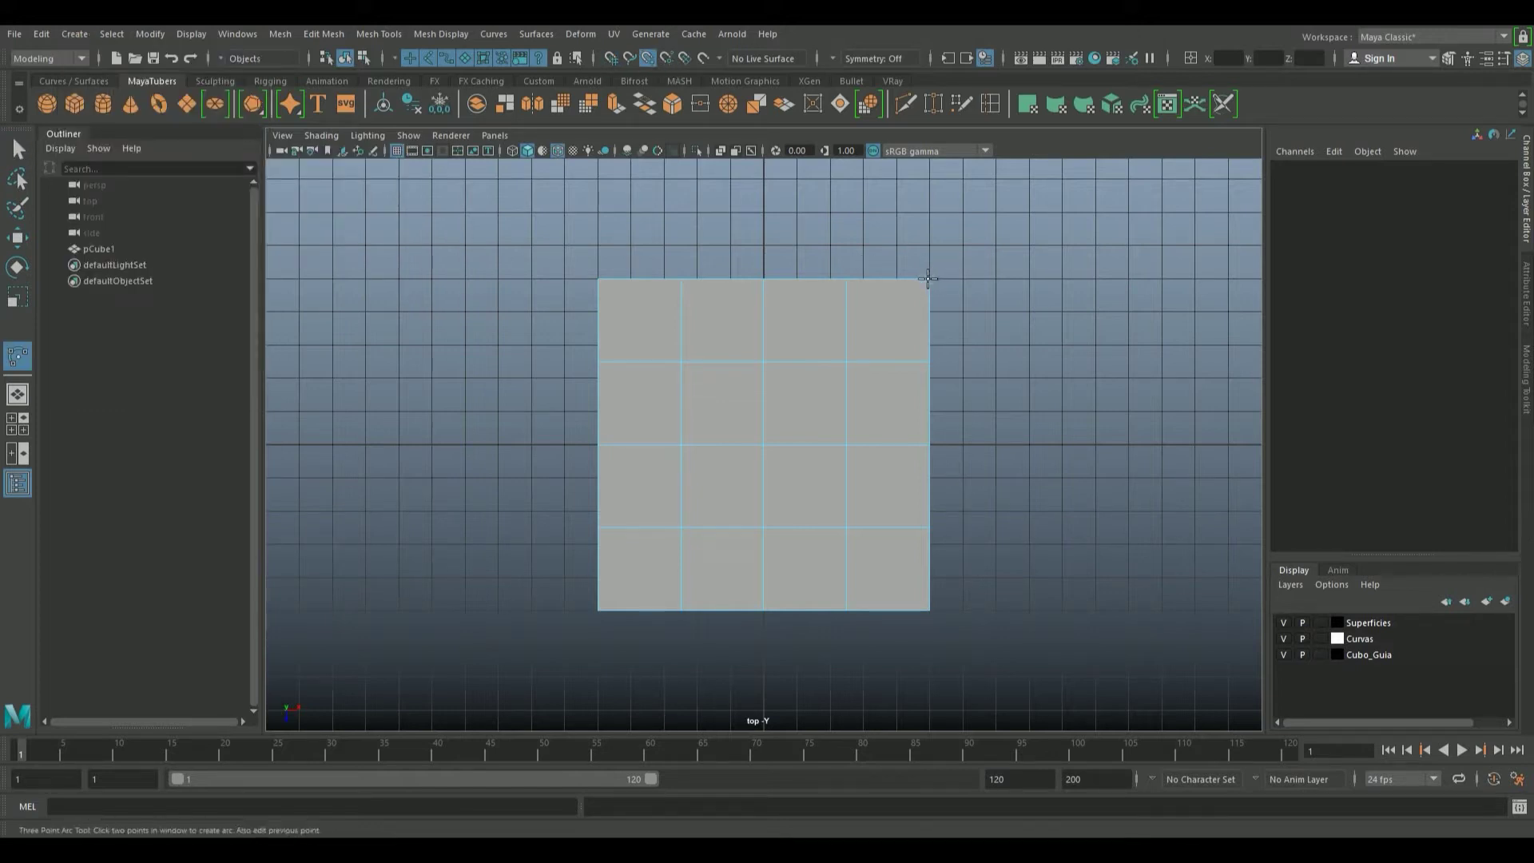
left_click(763, 361)
left_click(598, 279)
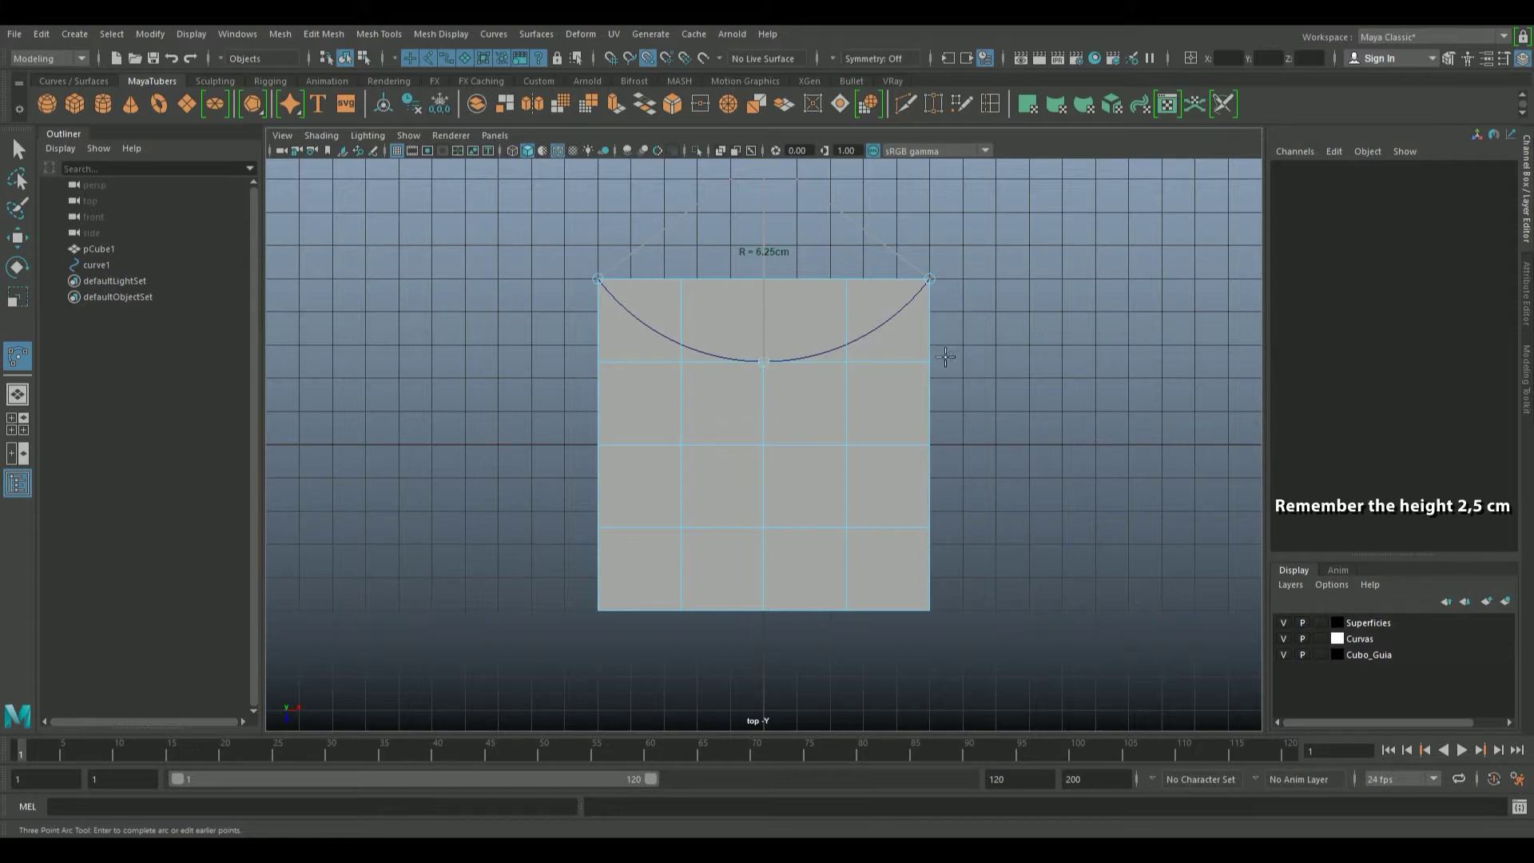
key("Return")
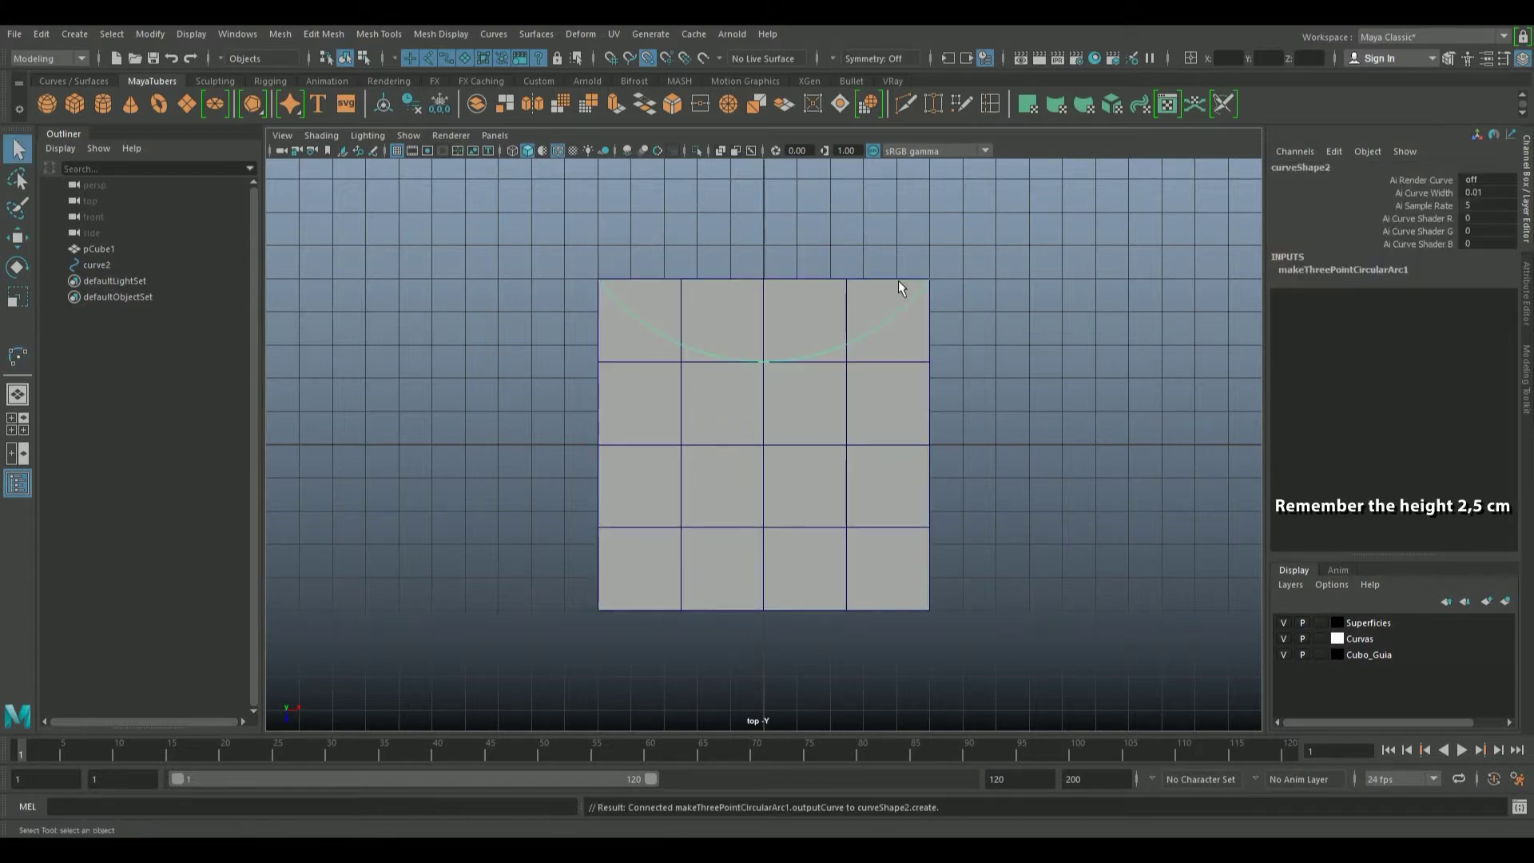
Add the arc to the Curvas layer and return to the four-view layout
right_click(1359, 639)
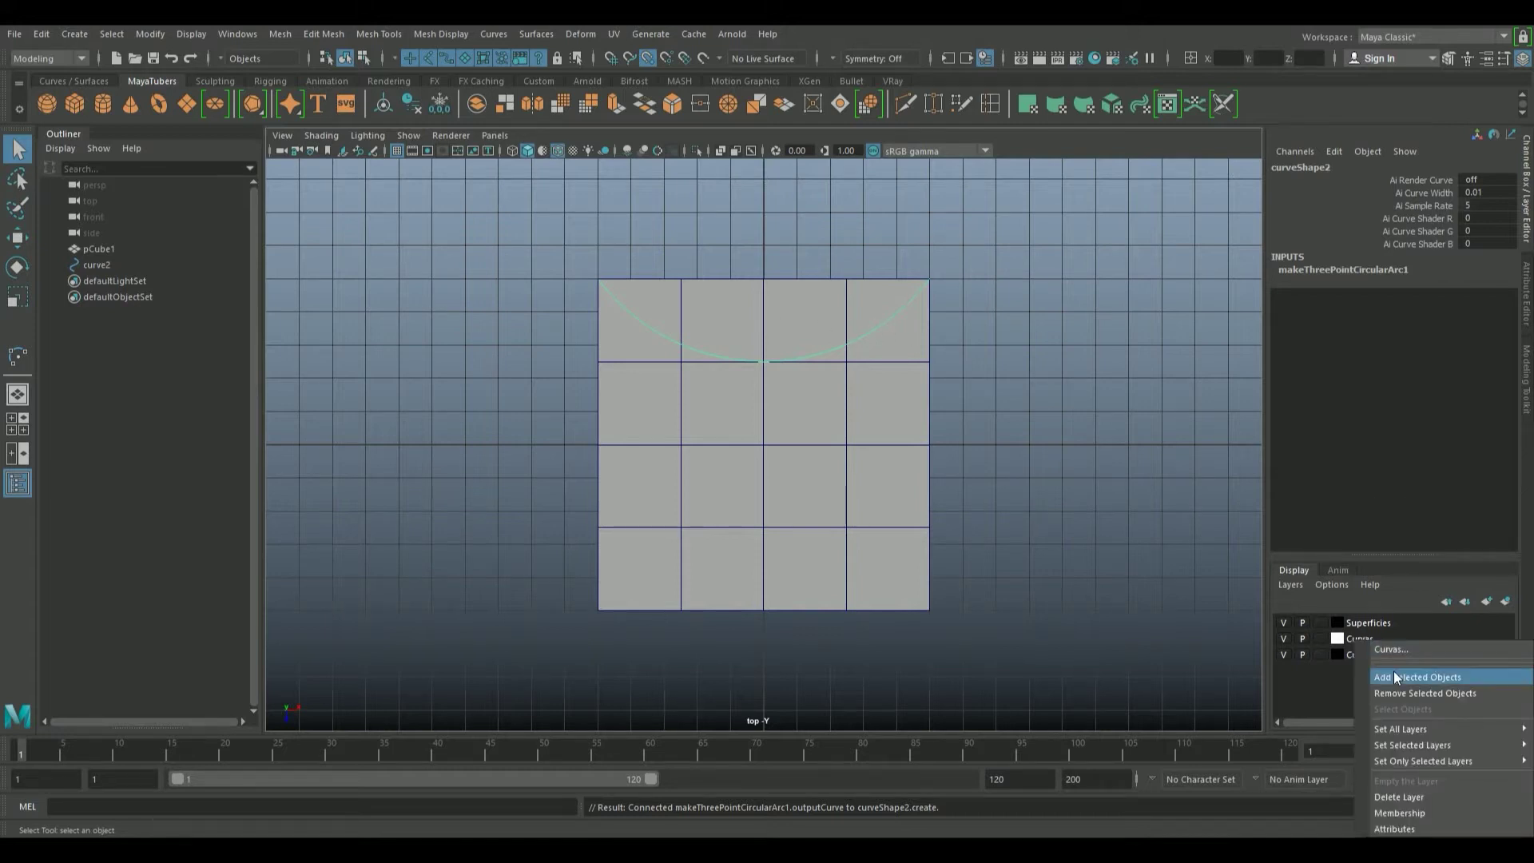
left_click(1394, 675)
key("space")
key("space")
scroll(759, 391, "up", 3)
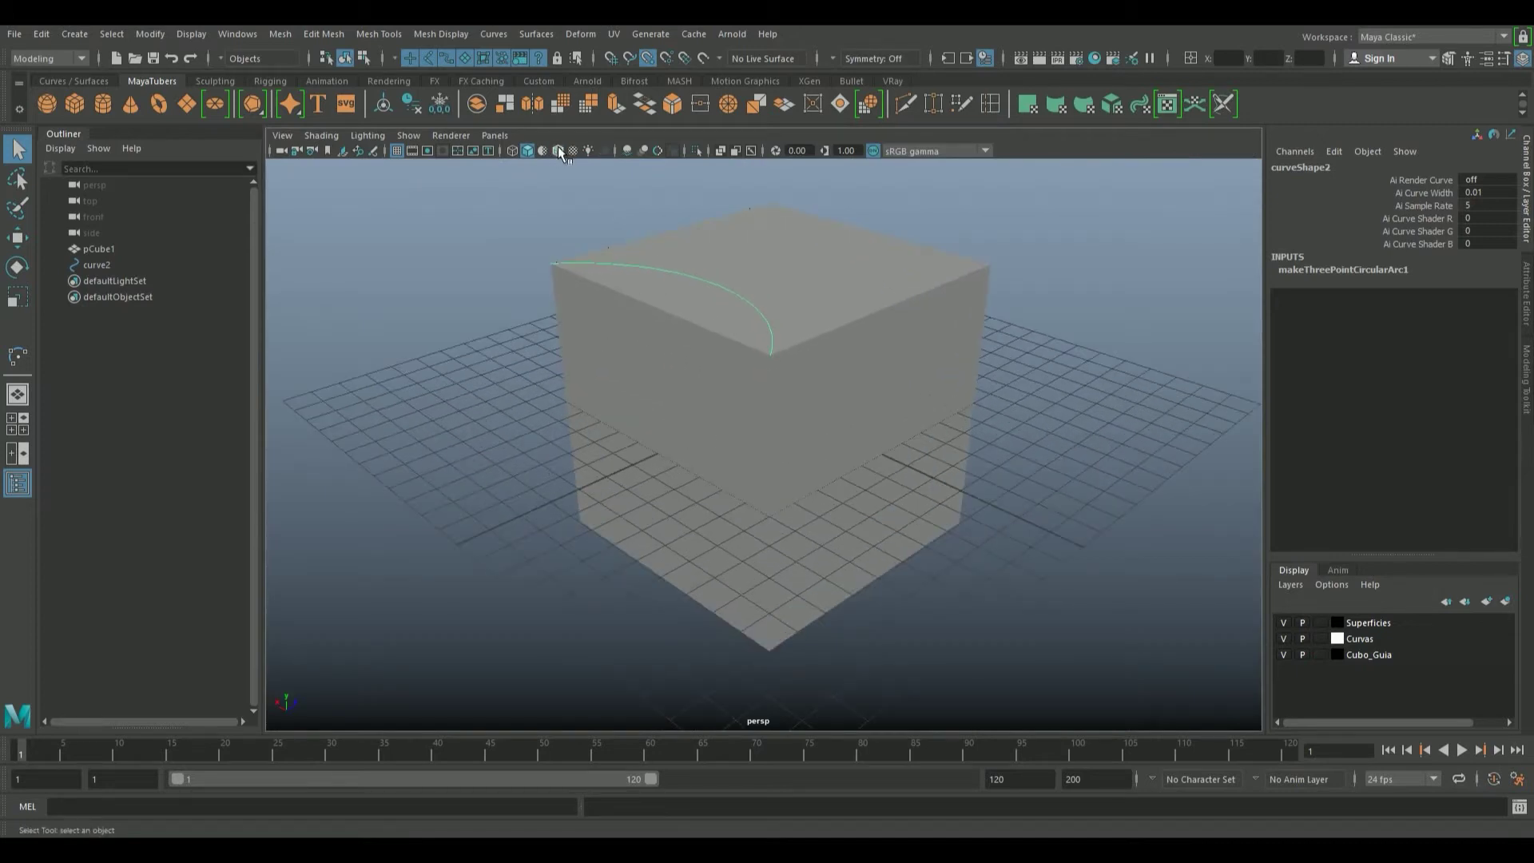
left_click(558, 151)
mouse_move(907, 440)
left_mouse_down("alt")
mouse_move(811, 445)
mouse_move(740, 335)
mouse_move(774, 429)
left_mouse_up("alt")
key("w")
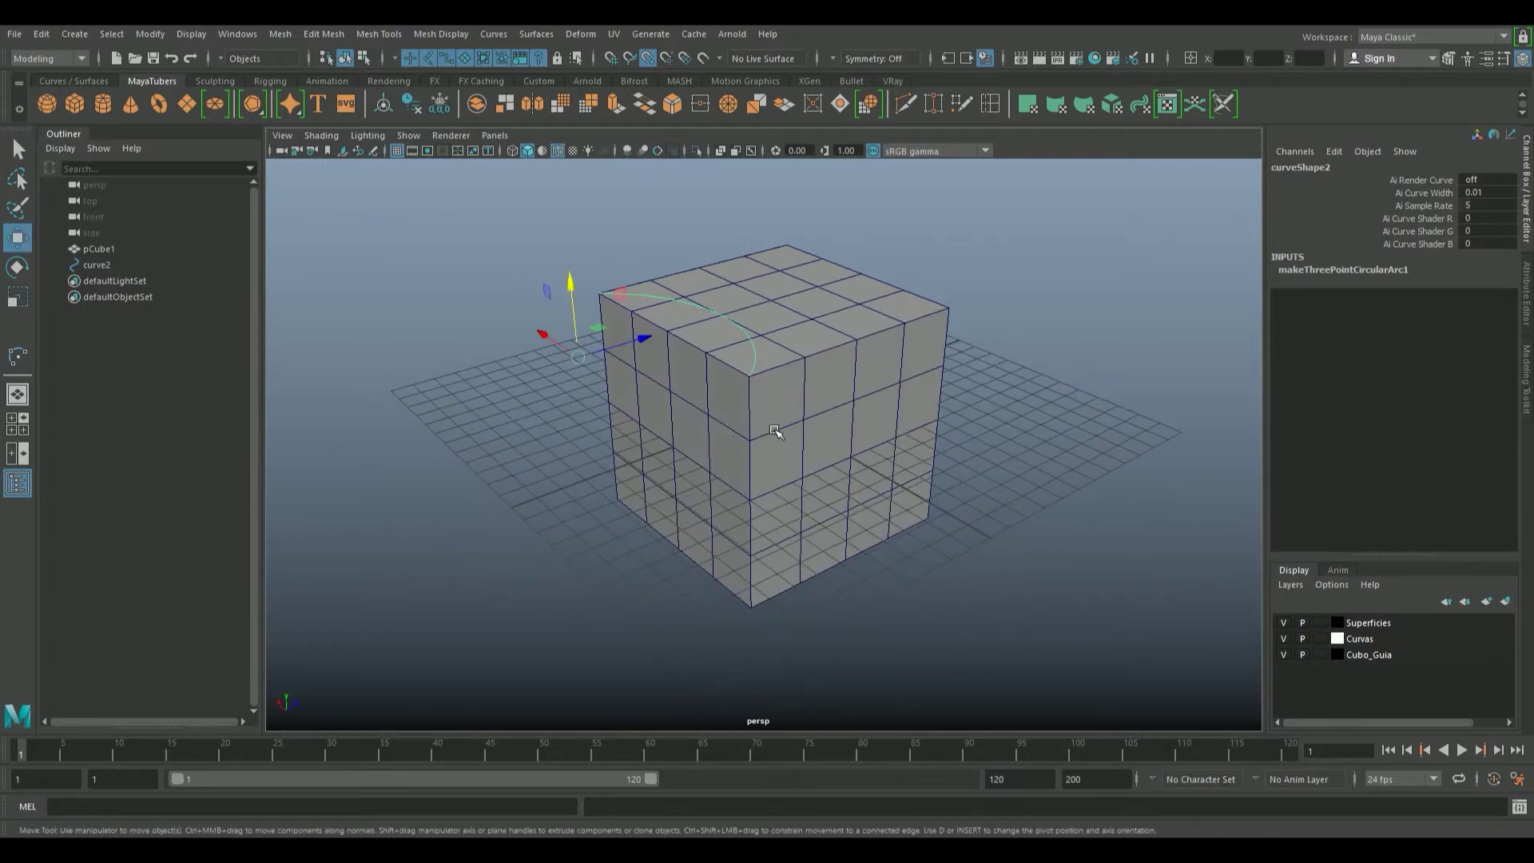
key("d")
key("d")
left_click(712, 381)
left_click(731, 326)
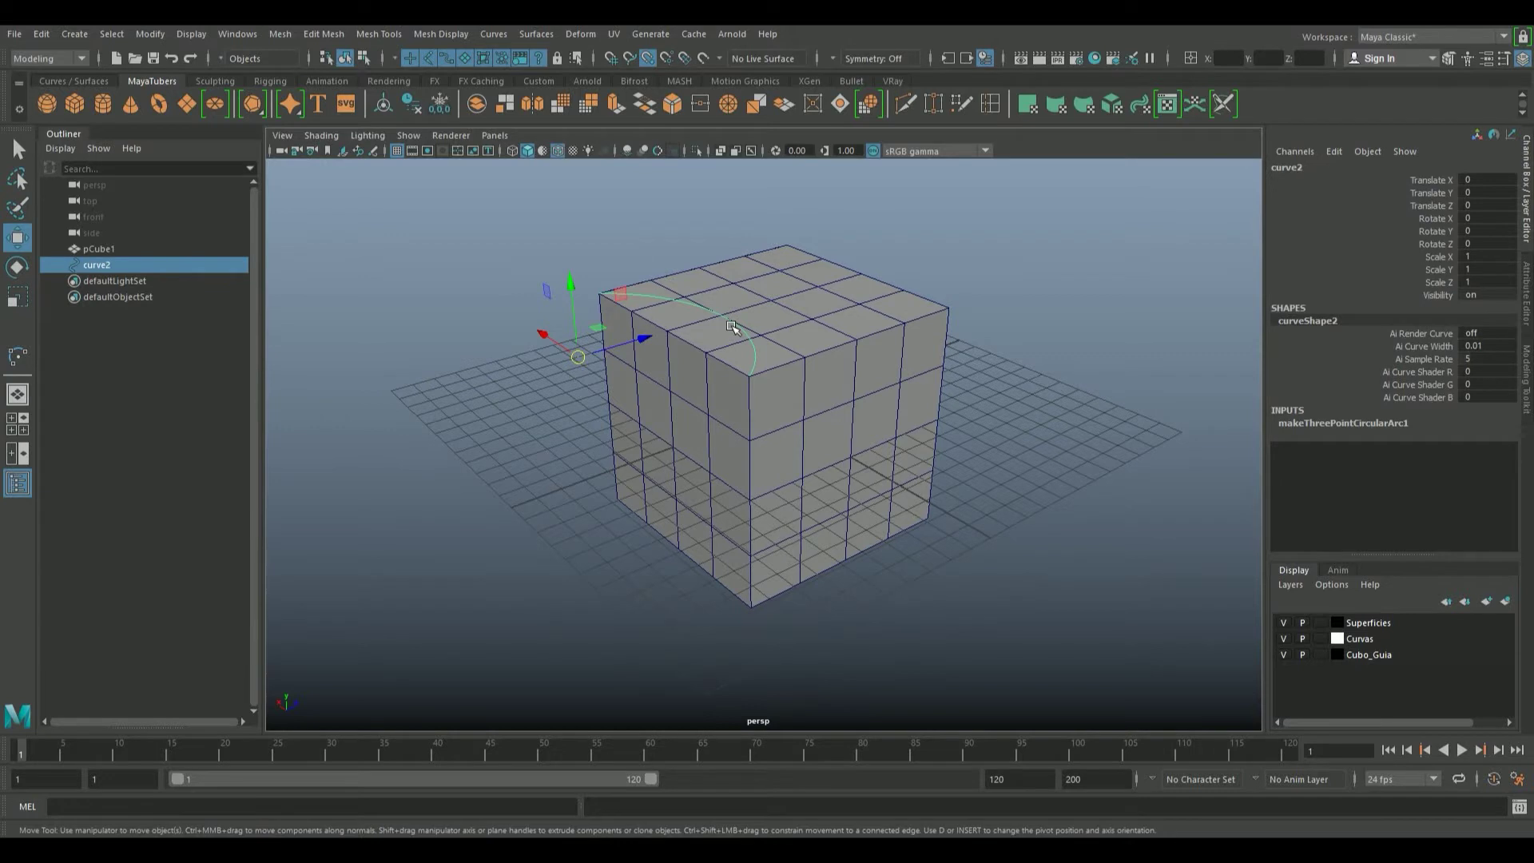
key("d")
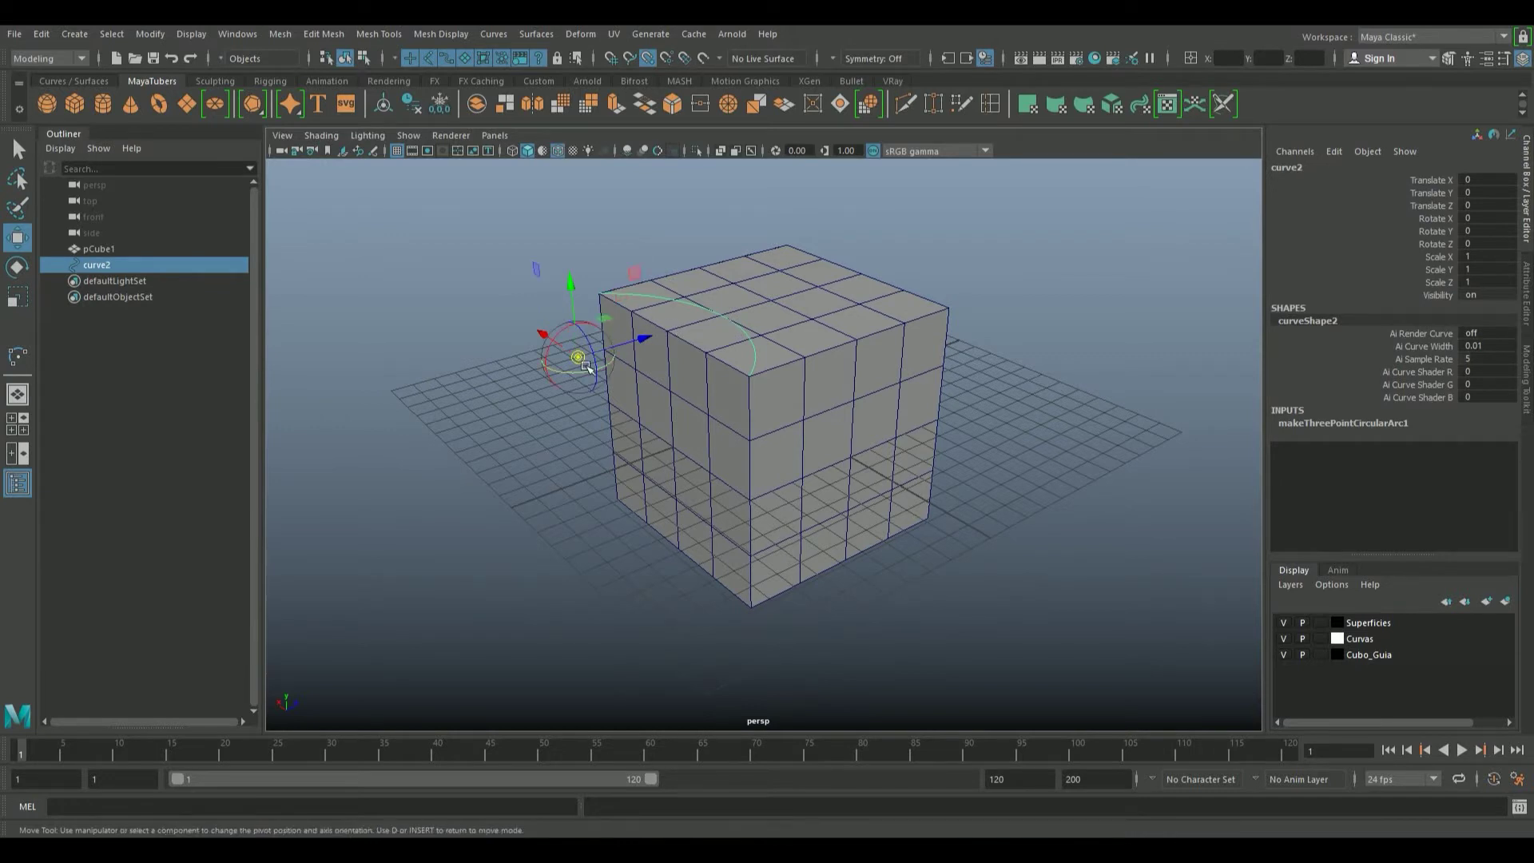
left_click_drag(578, 357, 665, 334)
key("d")
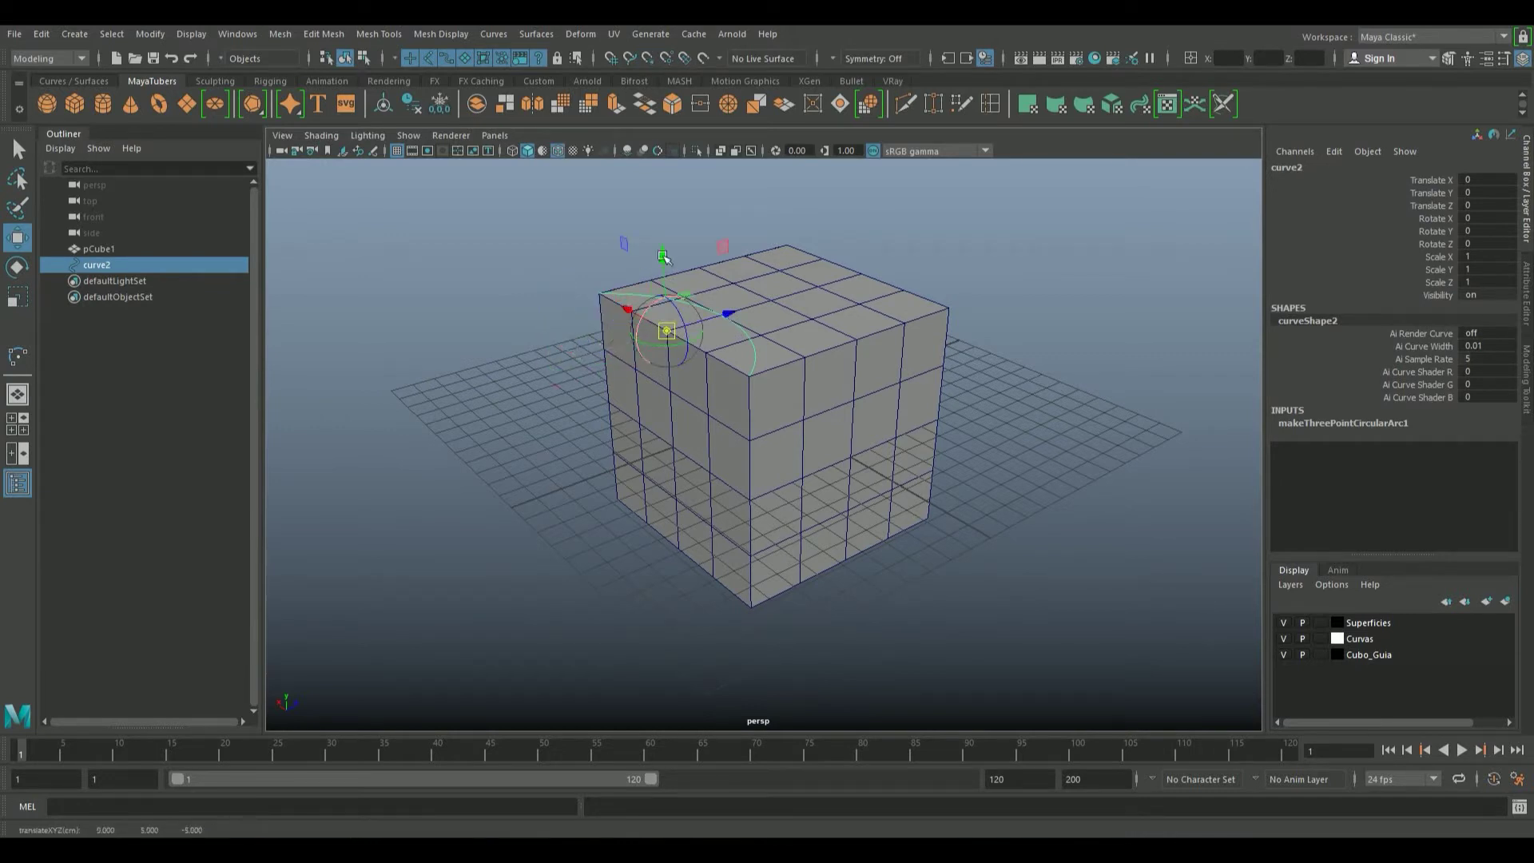
left_click_drag(843, 434, 563, 257, "alt")
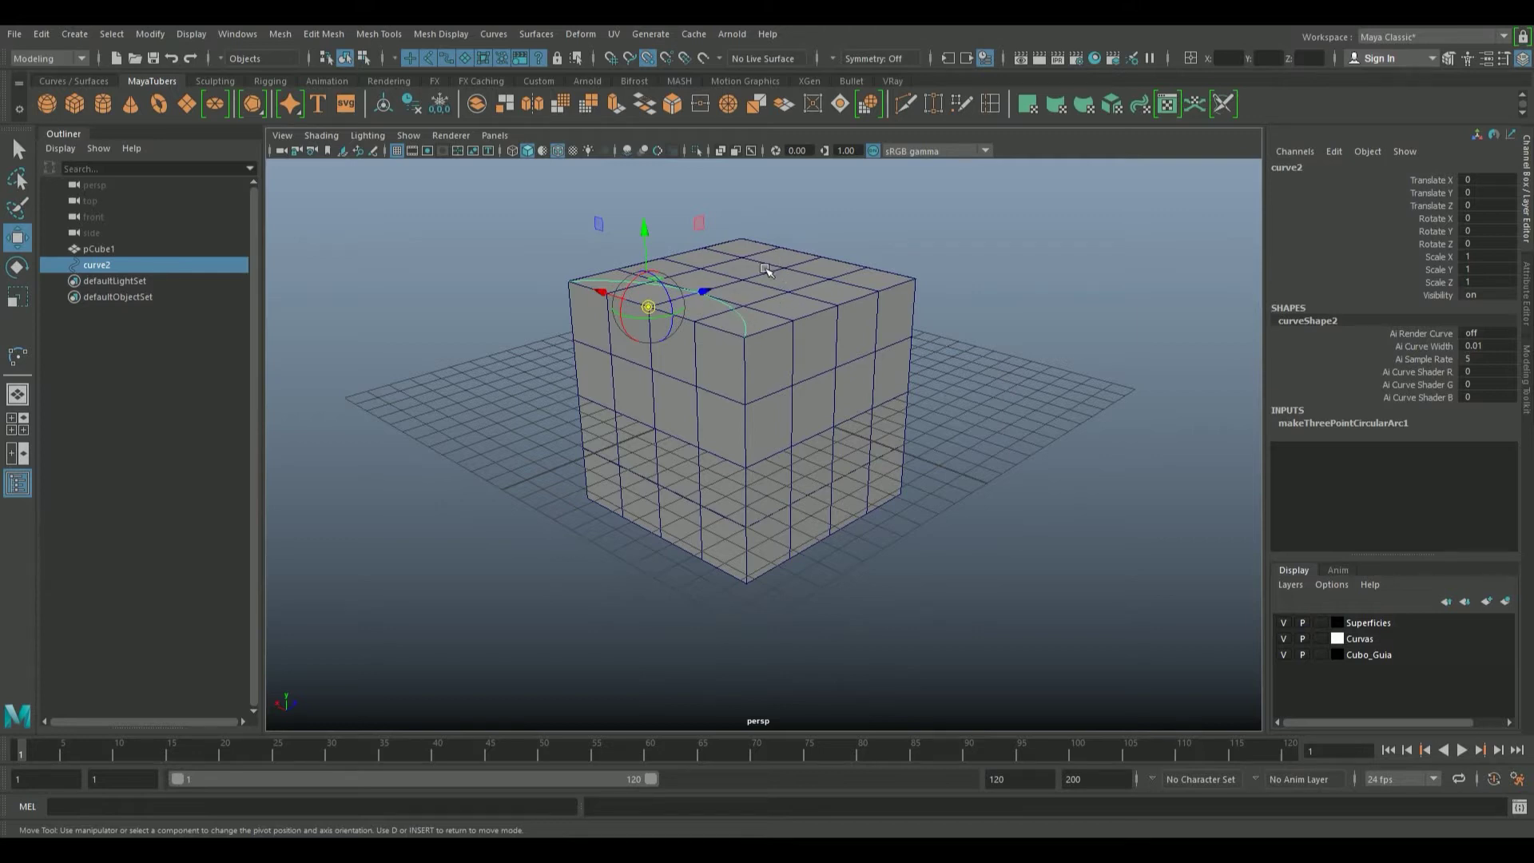
left_click_drag(799, 395, 851, 530, "alt")
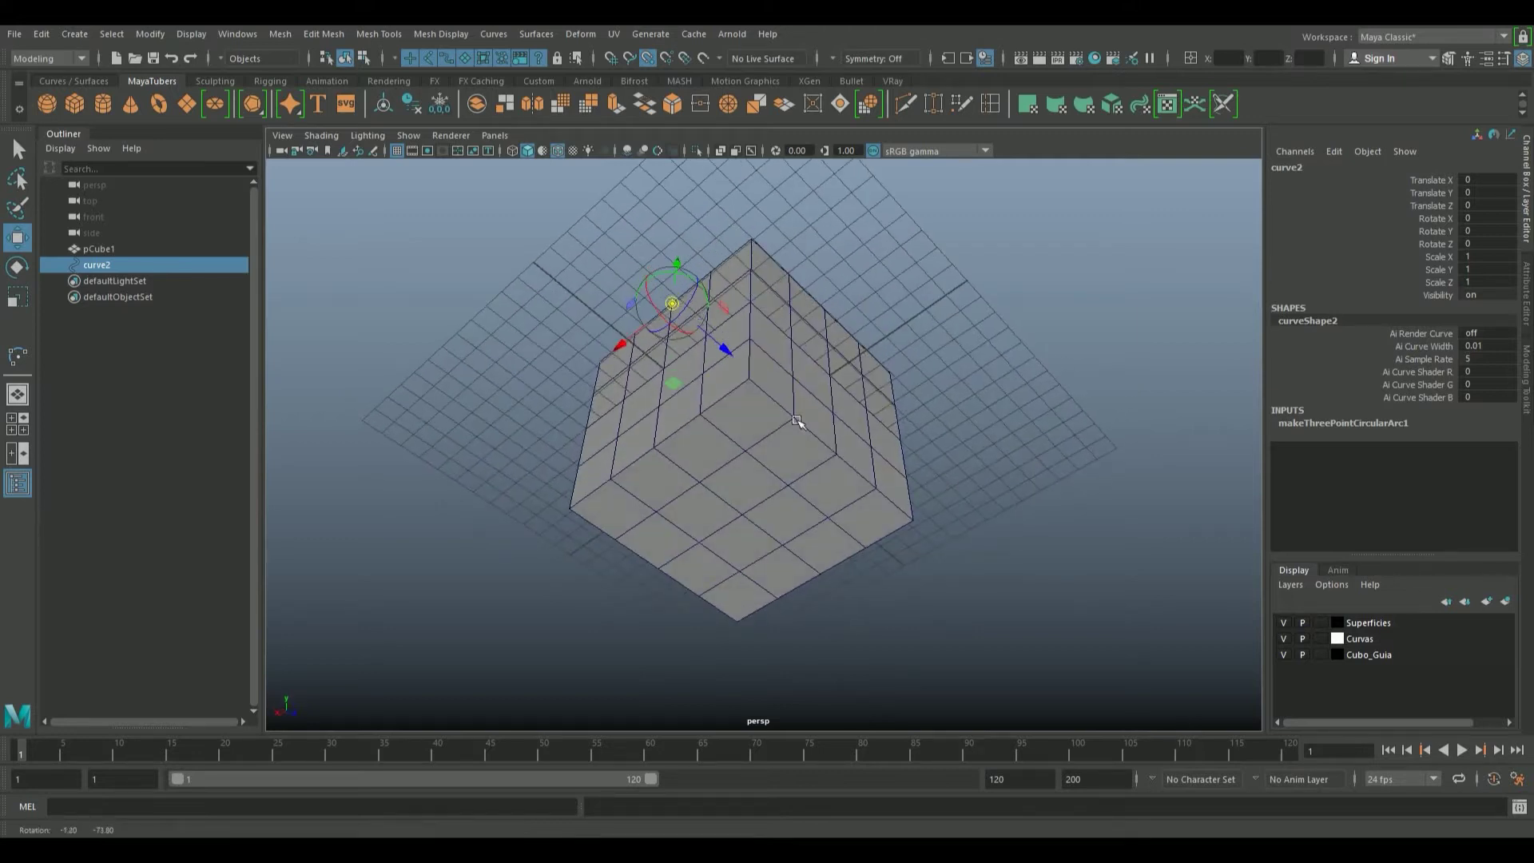
left_click_drag(809, 442, 764, 405, "alt")
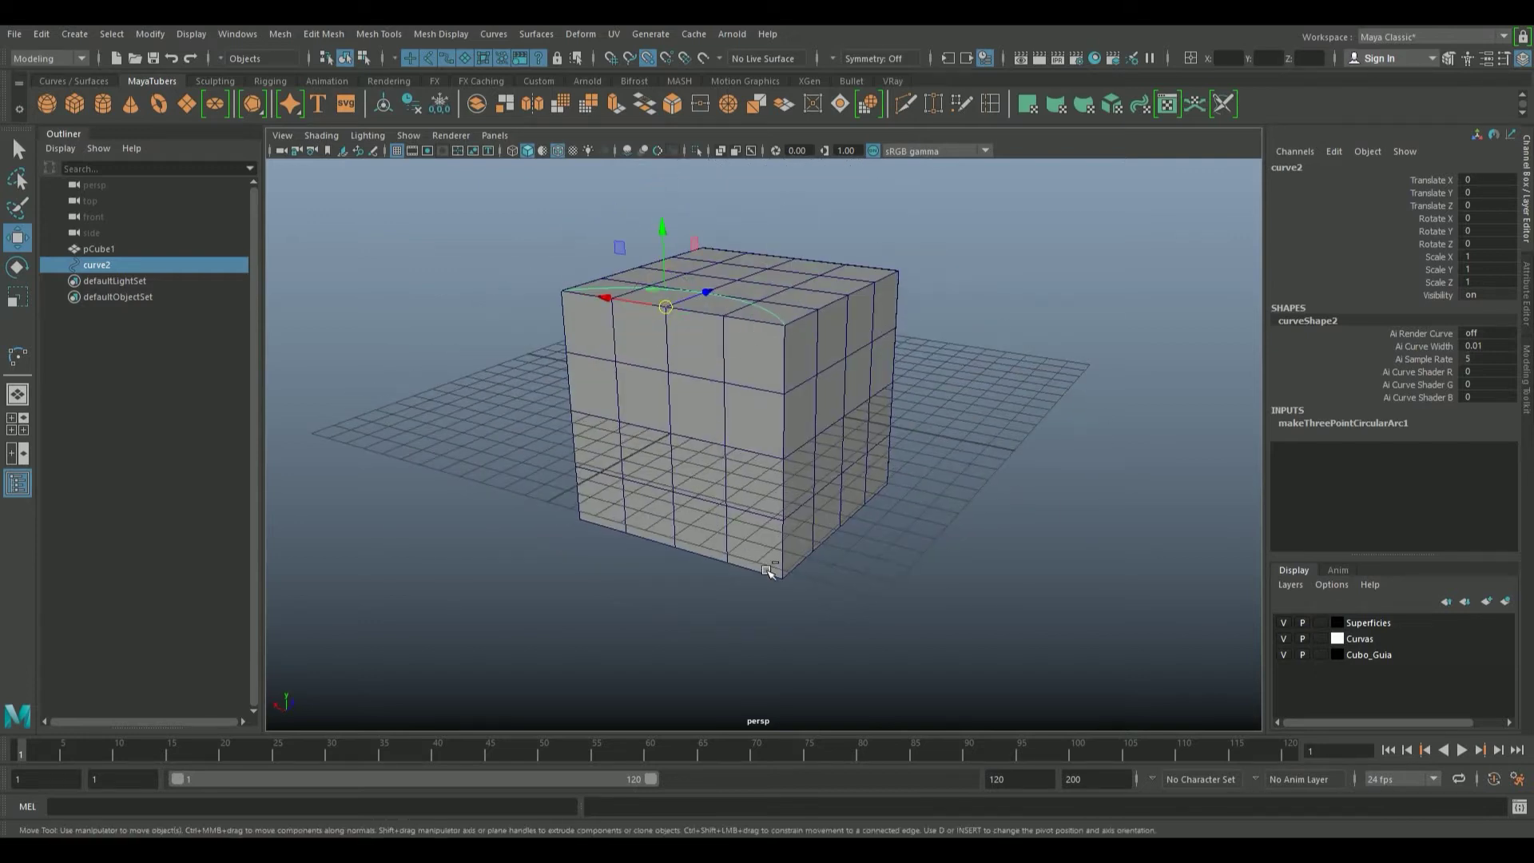
Duplicate the arc as curve3, move it to X -5, Y -5, and stand it on a side face
key("ctrl+d")
left_click_drag(665, 307, 781, 451)
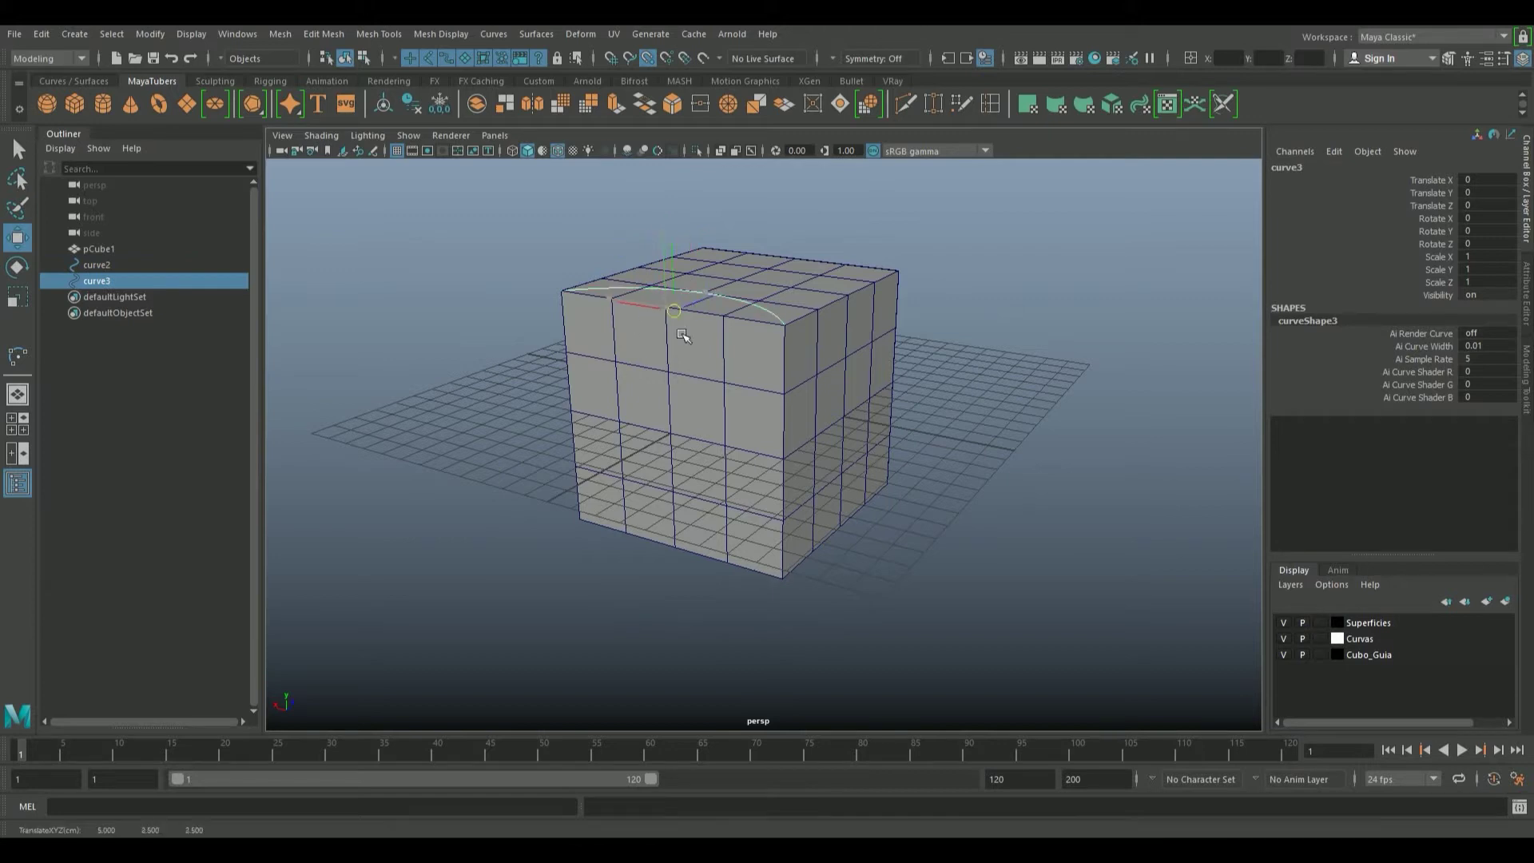
key("e")
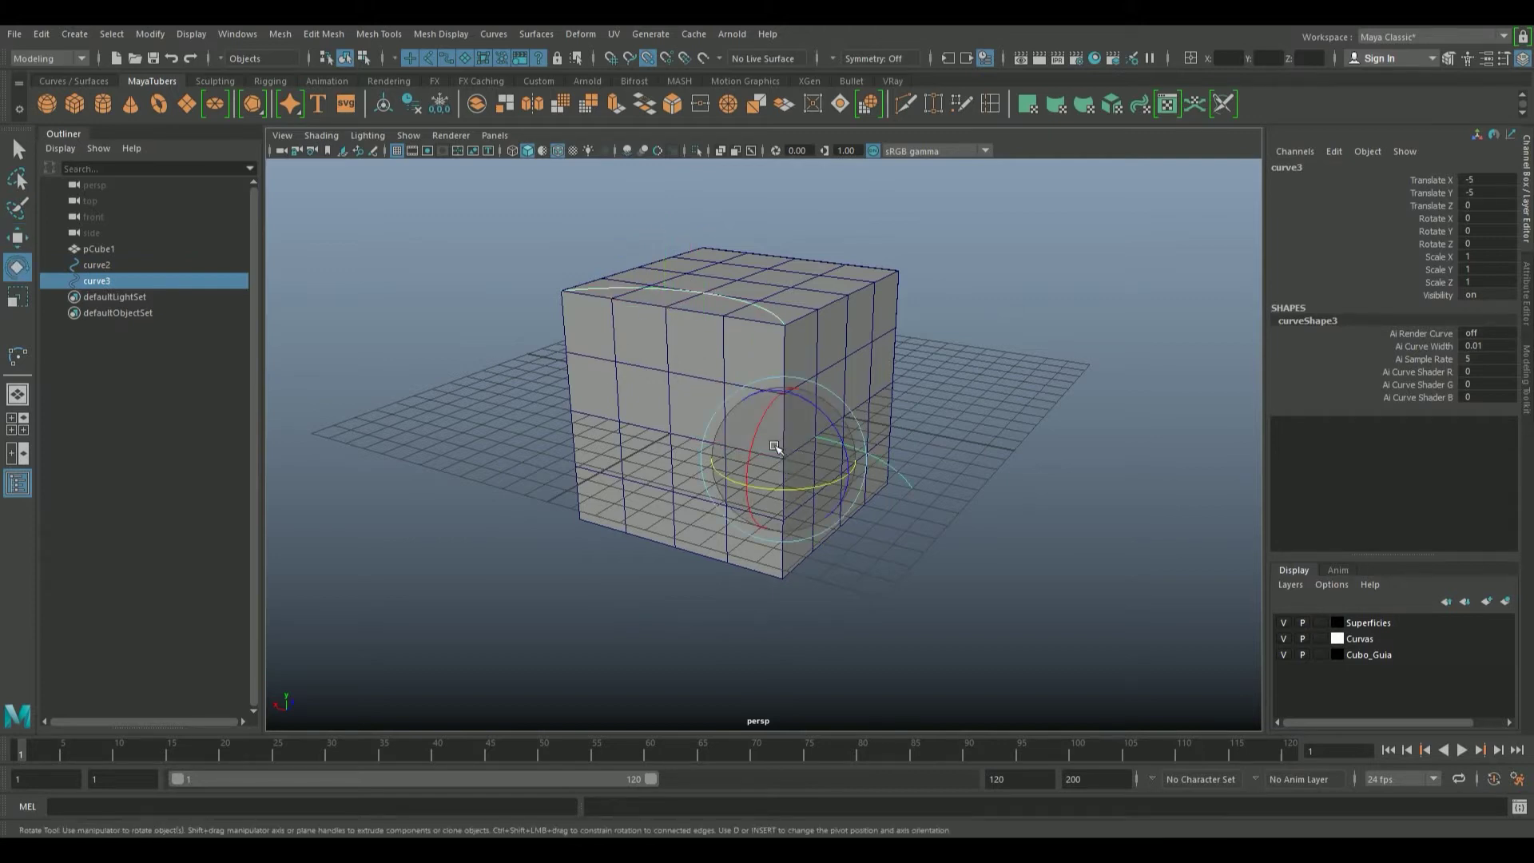
left_click_drag(791, 487, 908, 480)
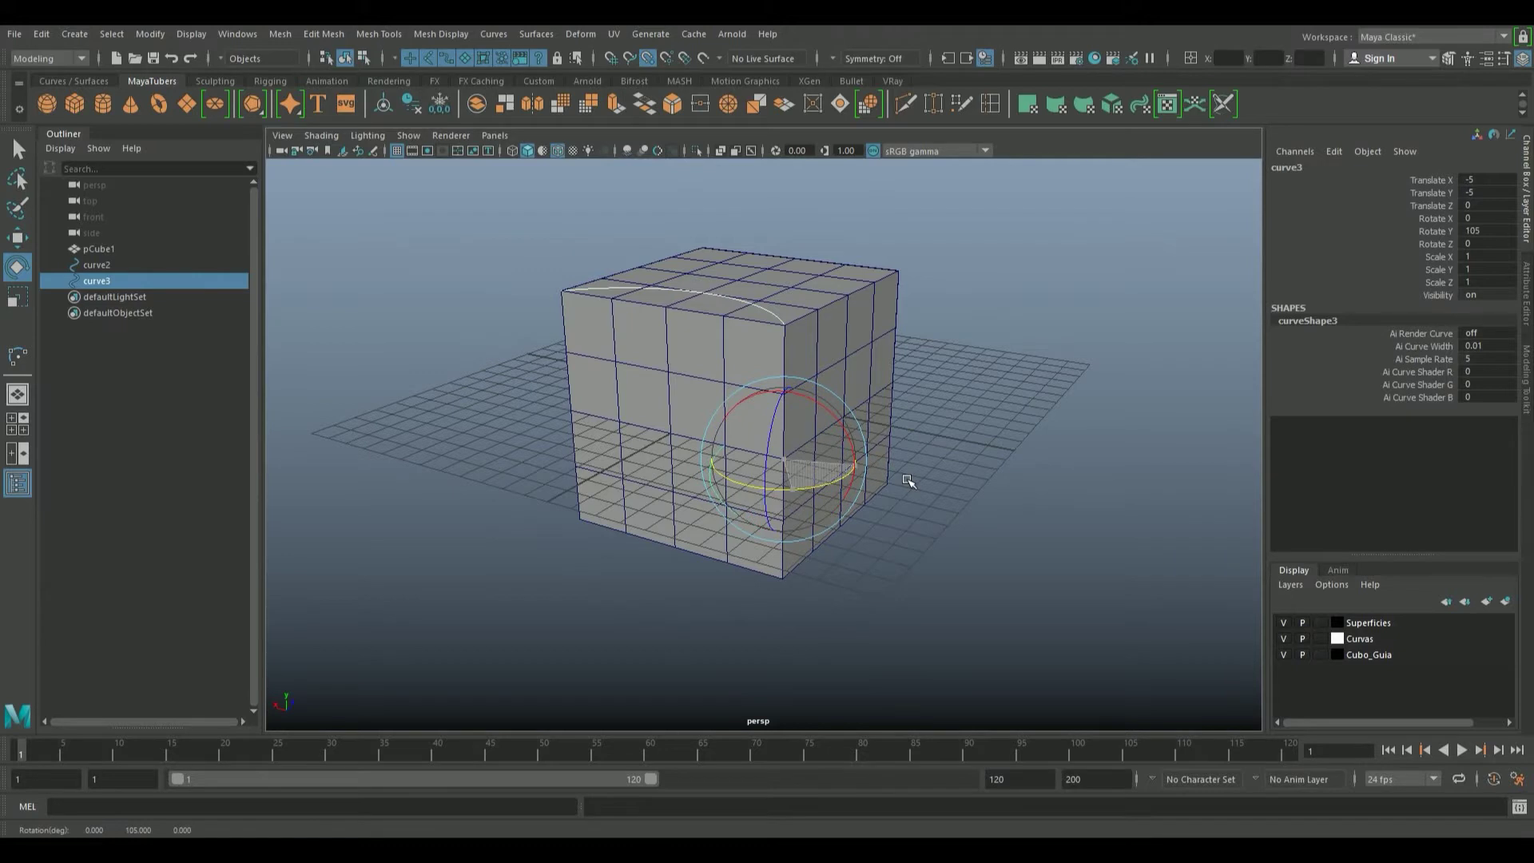
mouse_move(799, 487)
left_mouse_down()
mouse_move(742, 518)
mouse_move(739, 610)
left_mouse_up()
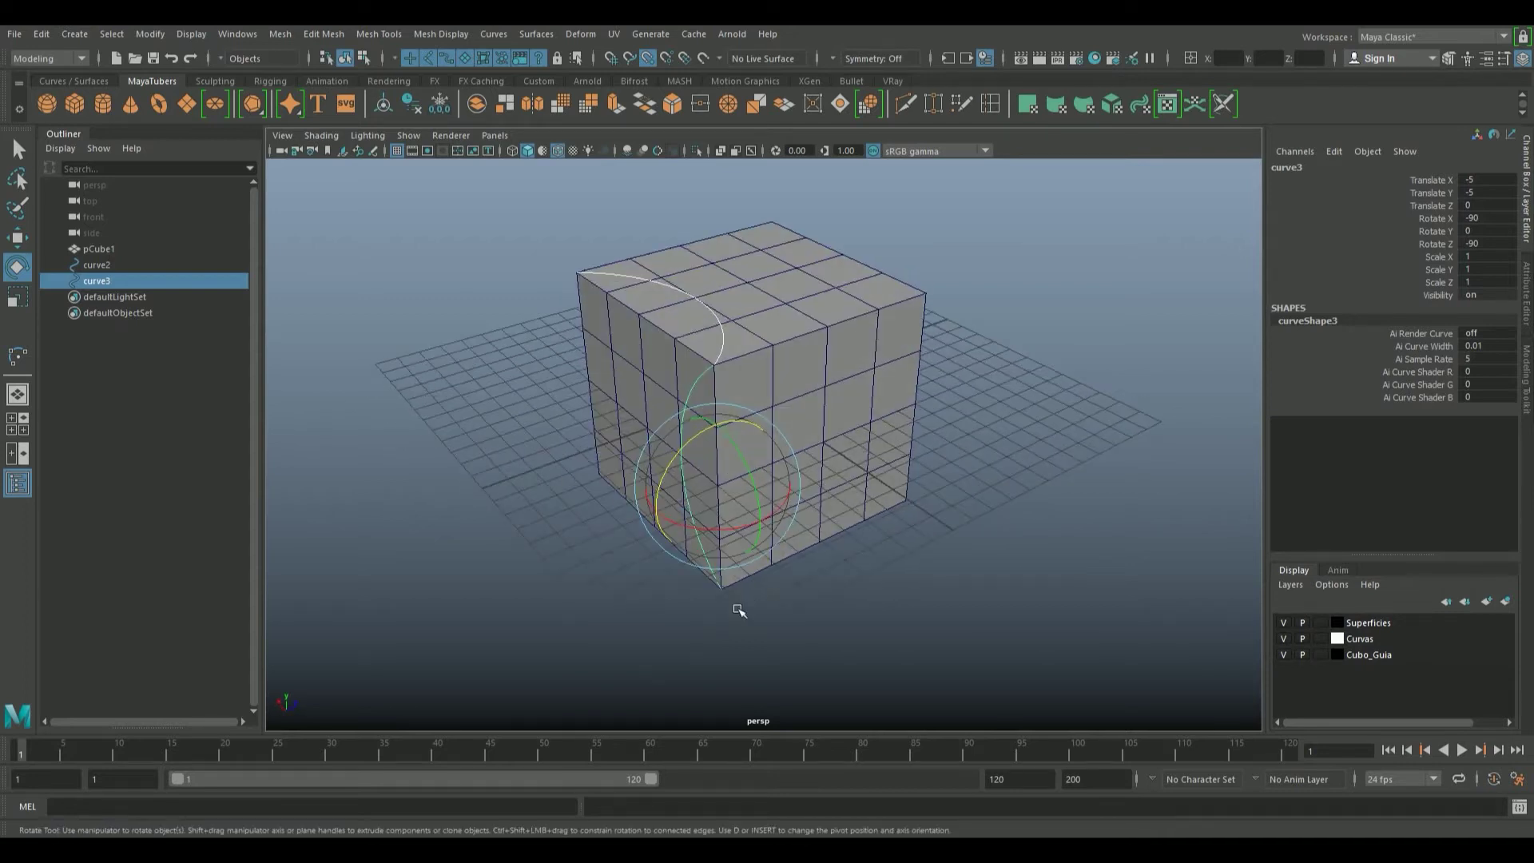
mouse_move(831, 469)
left_mouse_down("alt")
mouse_move(953, 402)
mouse_move(942, 387)
left_mouse_up("alt")
Duplicate curve4, move it to Y -10, Z 5, and rotate it 90° along the cube face
key("ctrl+d")
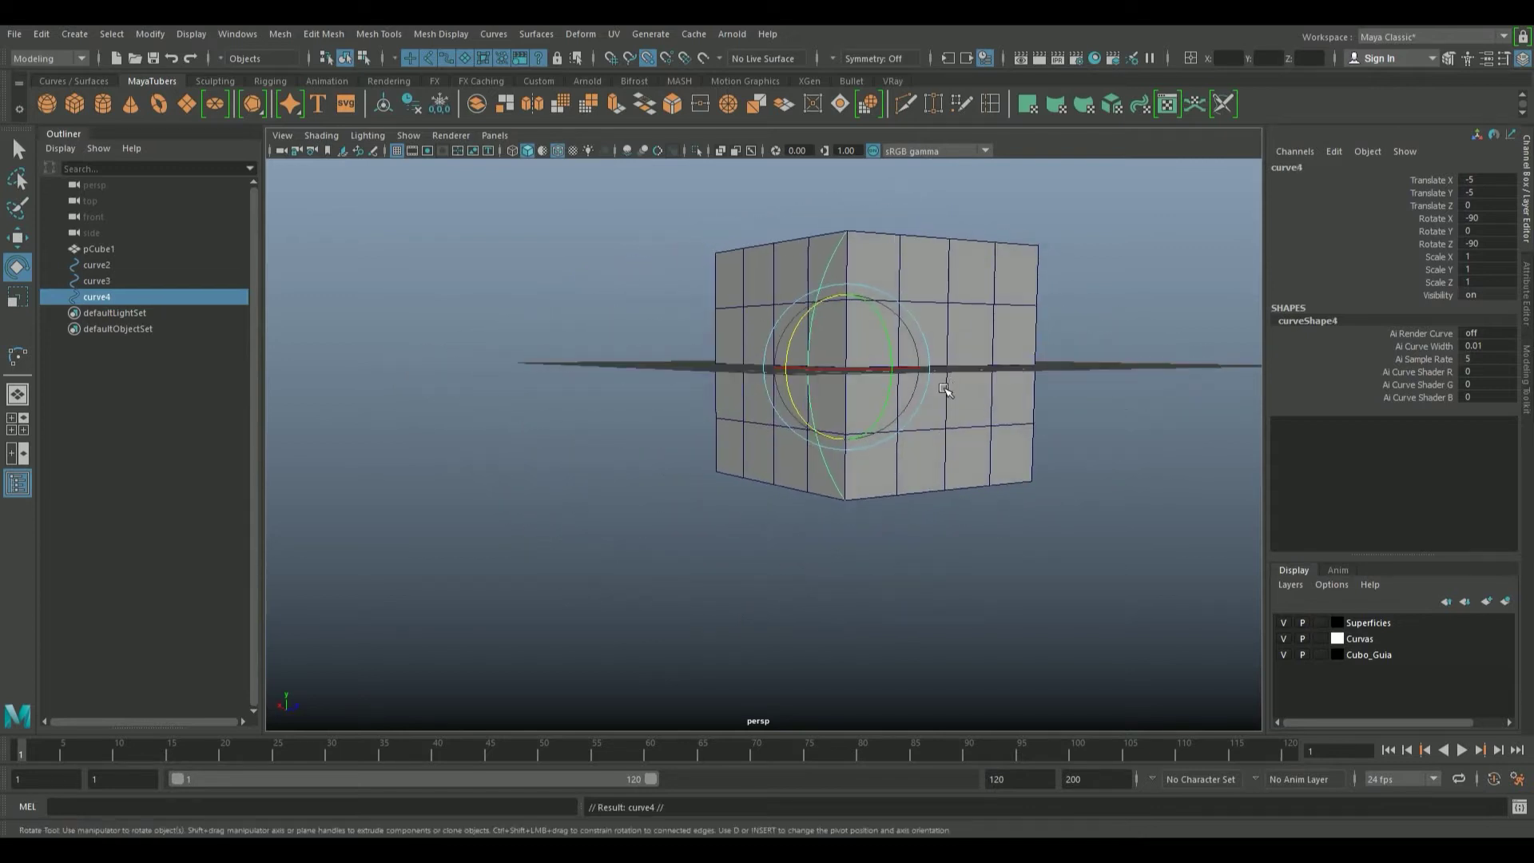
key("w")
left_click_drag(847, 367, 936, 480)
key("e")
left_click_drag(949, 417, 926, 427)
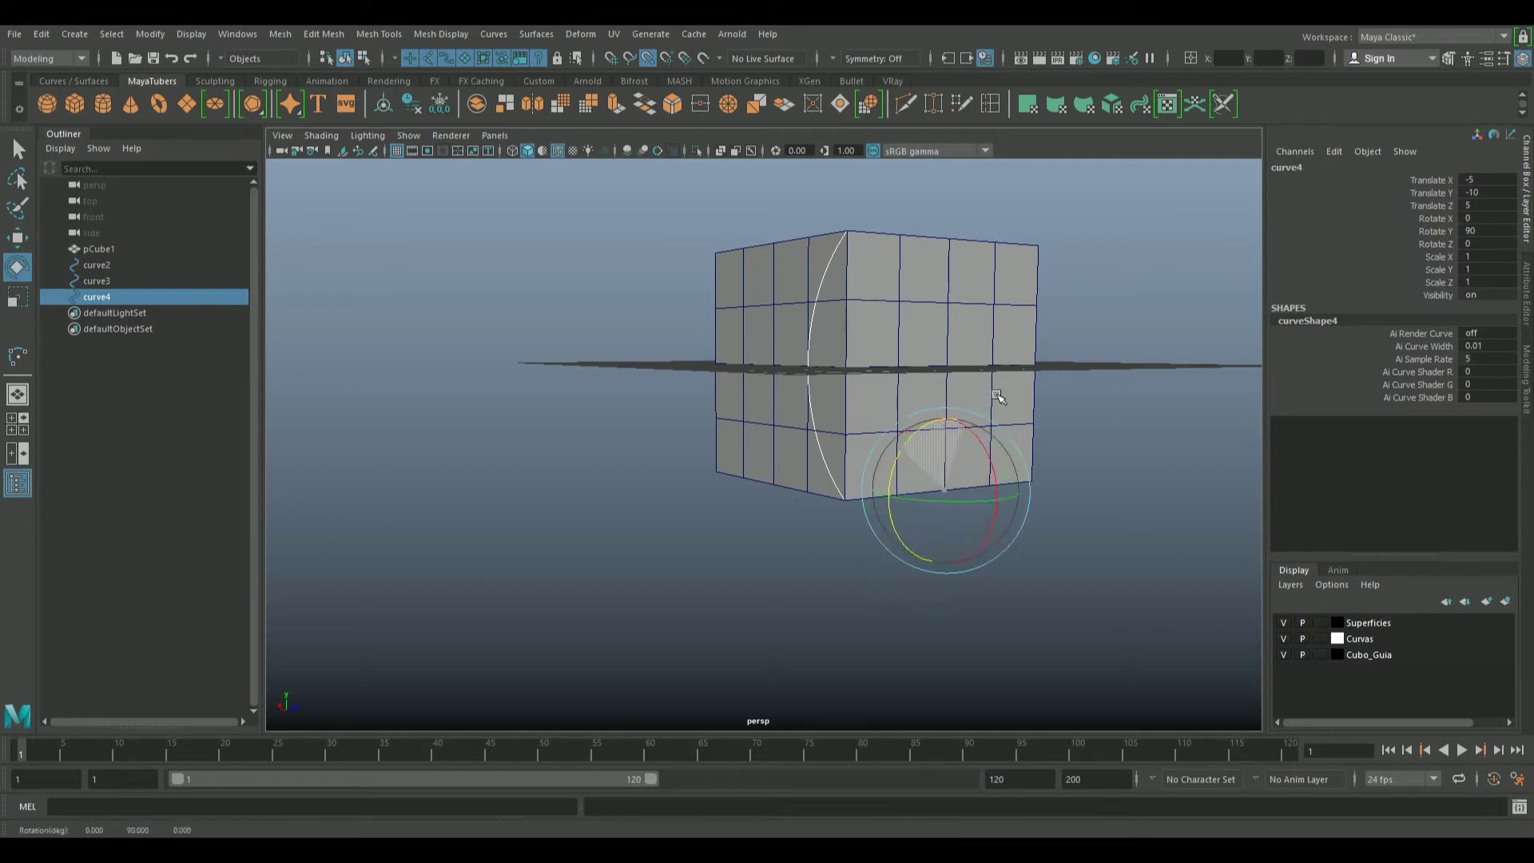
mouse_move(926, 427)
left_mouse_down()
mouse_move(902, 449)
mouse_move(1004, 545)
mouse_move(733, 444)
mouse_move(805, 376)
mouse_move(808, 272)
mouse_move(755, 232)
mouse_move(763, 315)
mouse_move(742, 286)
mouse_move(915, 336)
left_mouse_up()
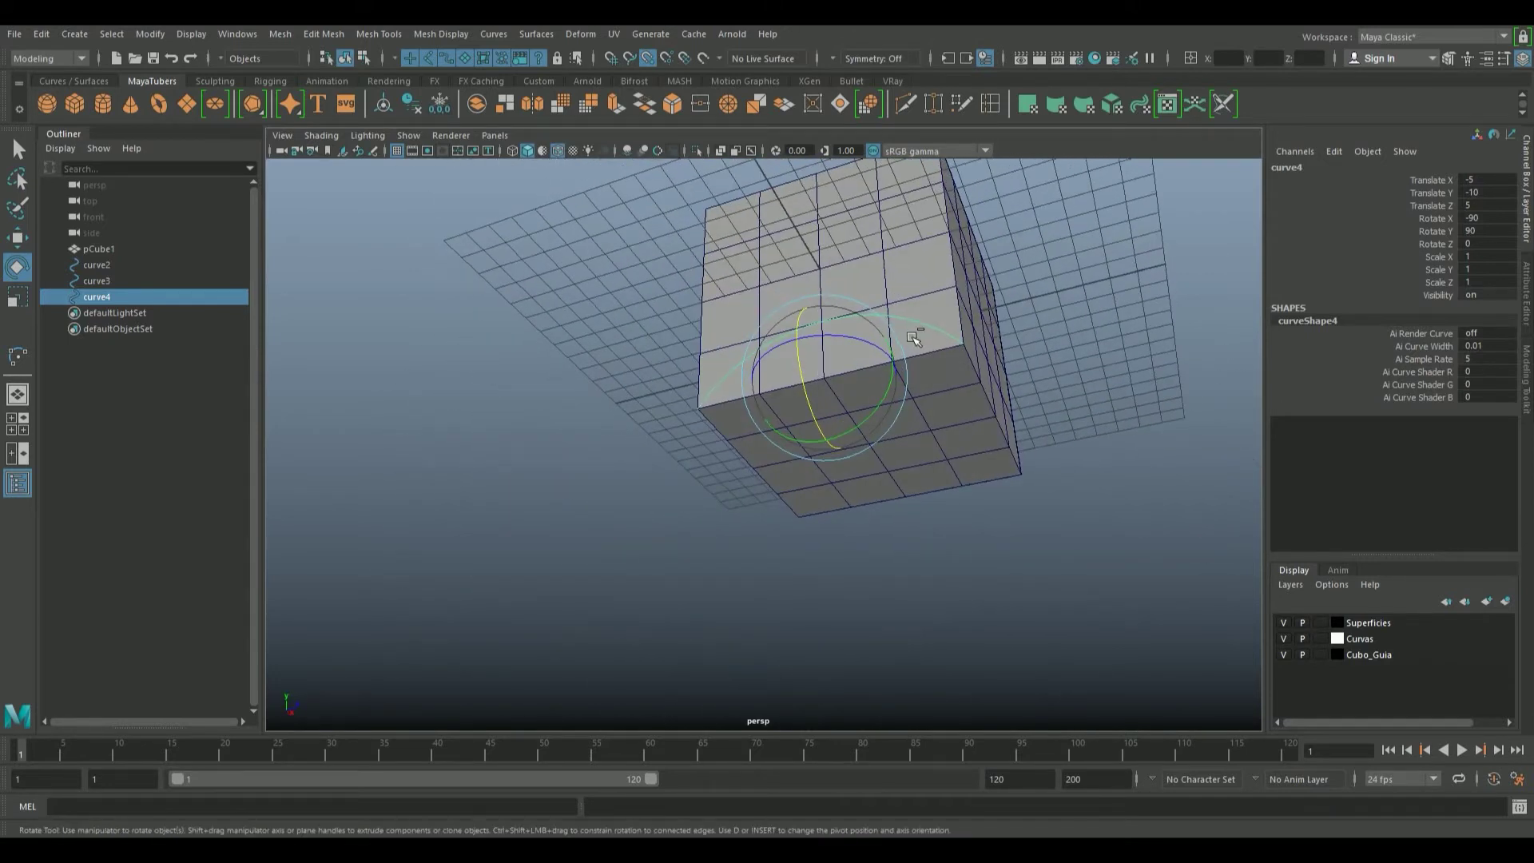
Duplicate curve5 and move it to the cube's right edge
key("ctrl+d")
key("w")
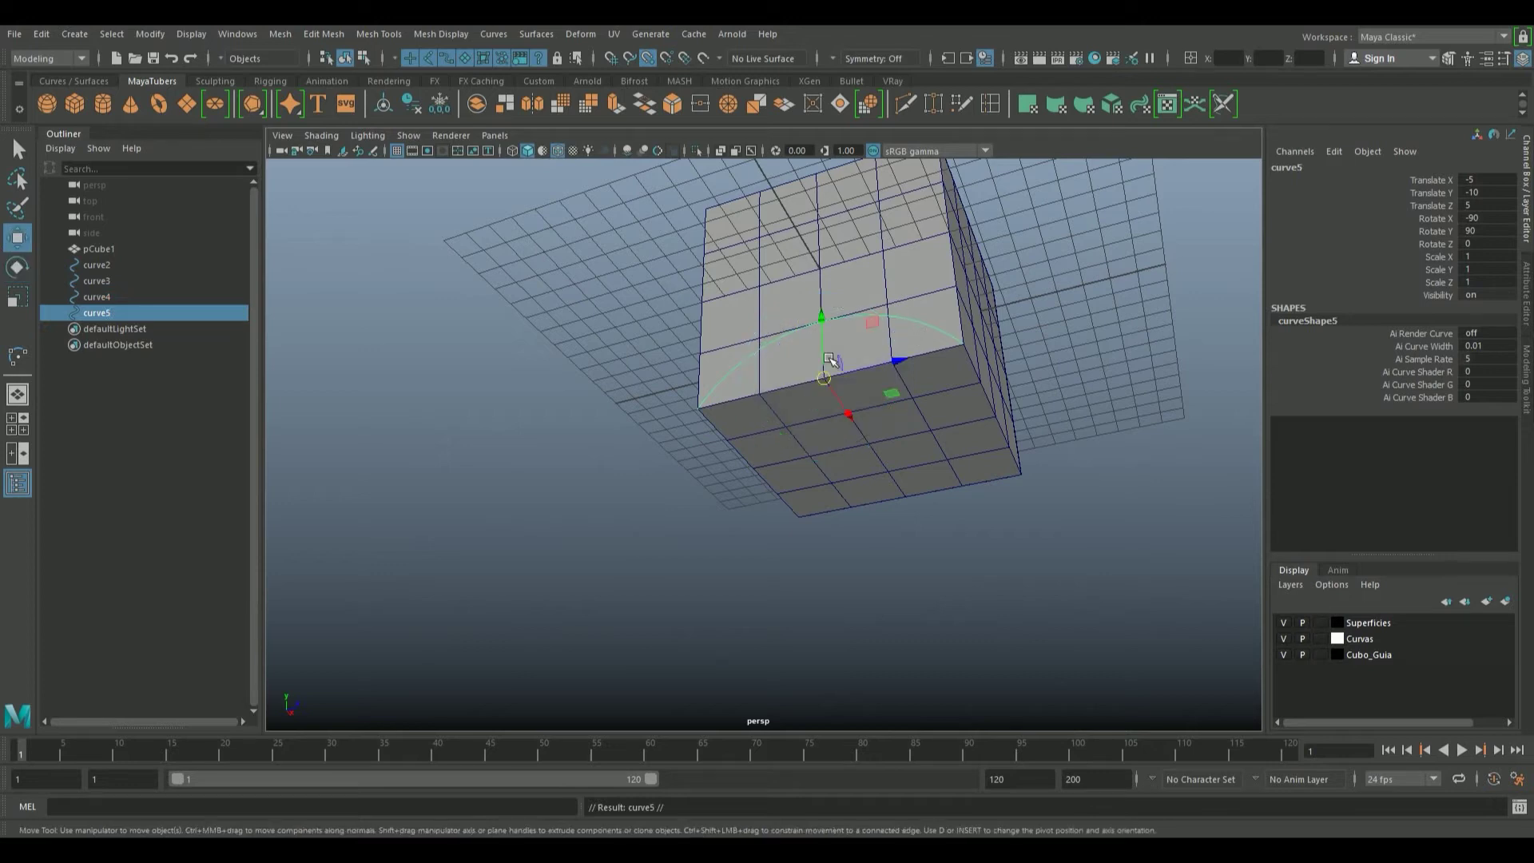
mouse_move(831, 371)
left_mouse_down()
mouse_move(994, 409)
mouse_move(1074, 389)
mouse_move(1012, 477)
mouse_move(1016, 432)
mouse_move(819, 509)
left_mouse_up()
key("e")
Duplicate curve6, move it to X 5, Y -5, and rotate it 270° about Y onto the side face
key("ctrl+d")
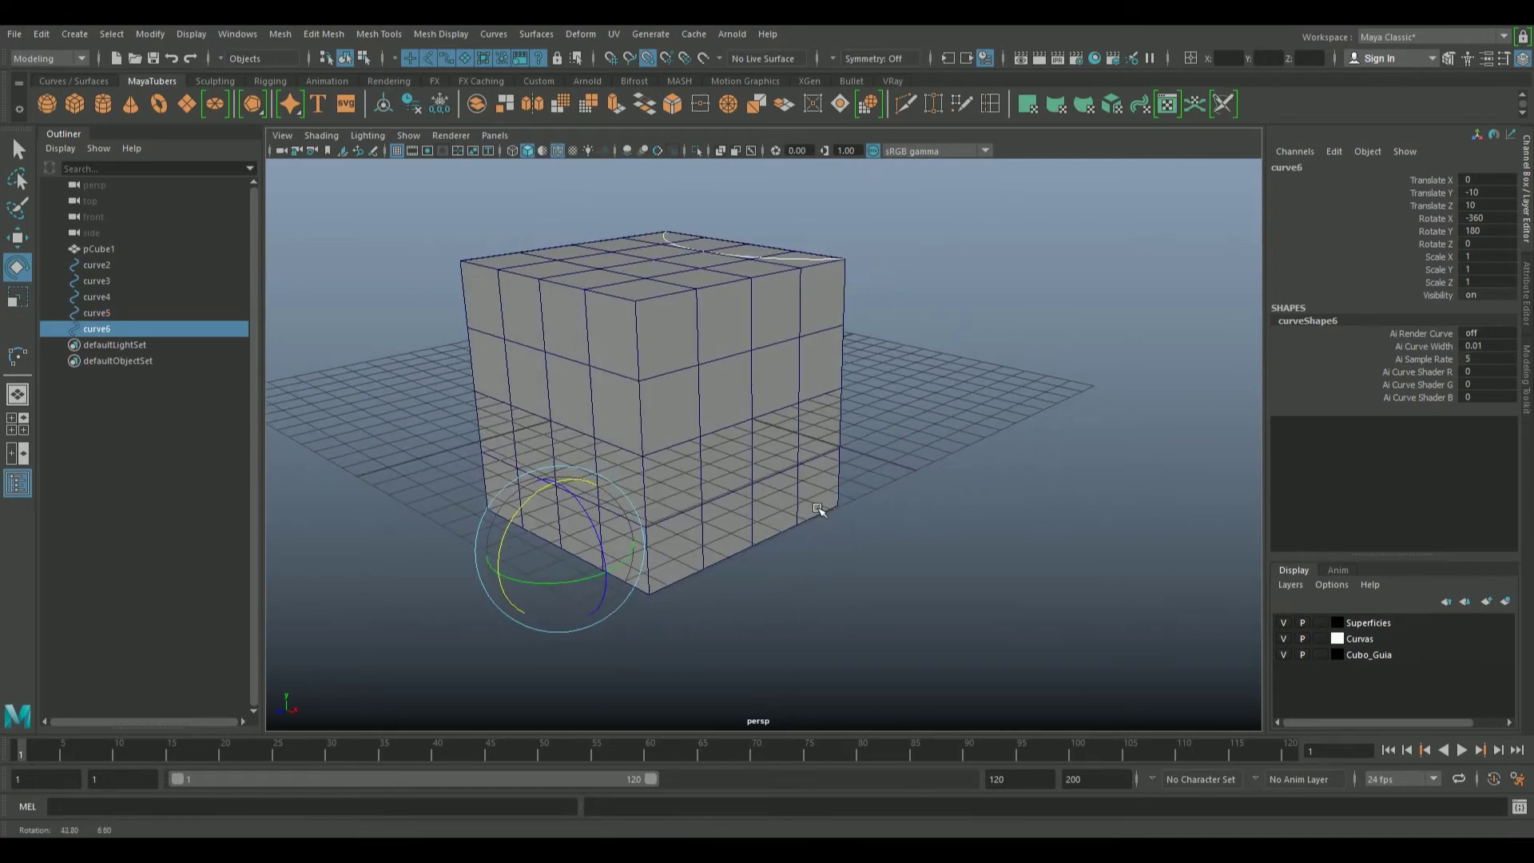
key("w")
mouse_move(679, 535)
left_mouse_down("alt")
mouse_move(729, 479)
mouse_move(702, 489)
left_mouse_up("alt")
left_click_drag(730, 346, 570, 446, "alt")
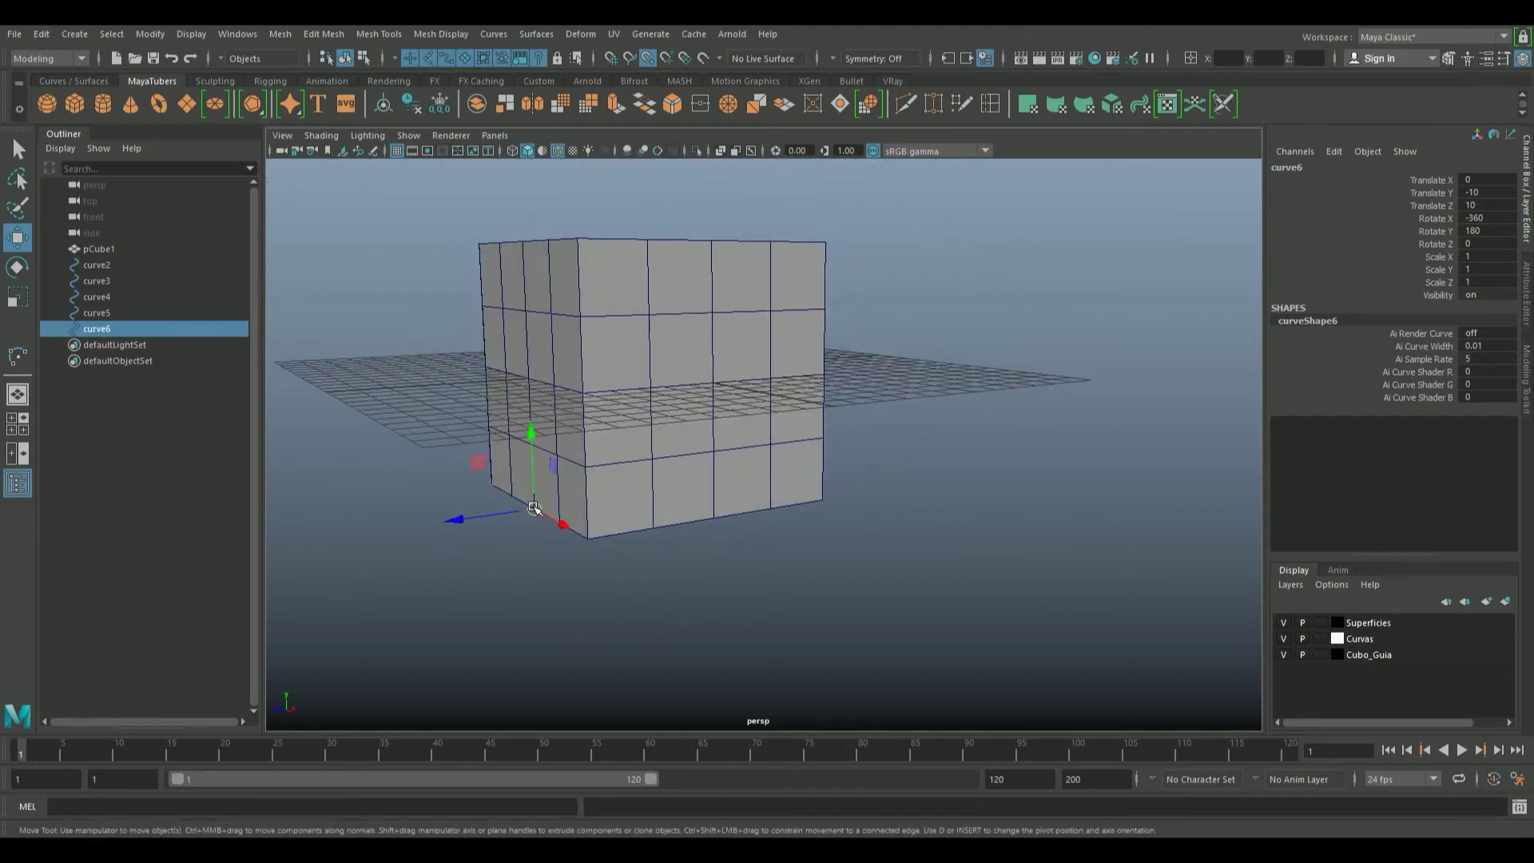
mouse_move(534, 508)
left_mouse_down()
mouse_move(582, 404)
mouse_move(632, 408)
left_mouse_up()
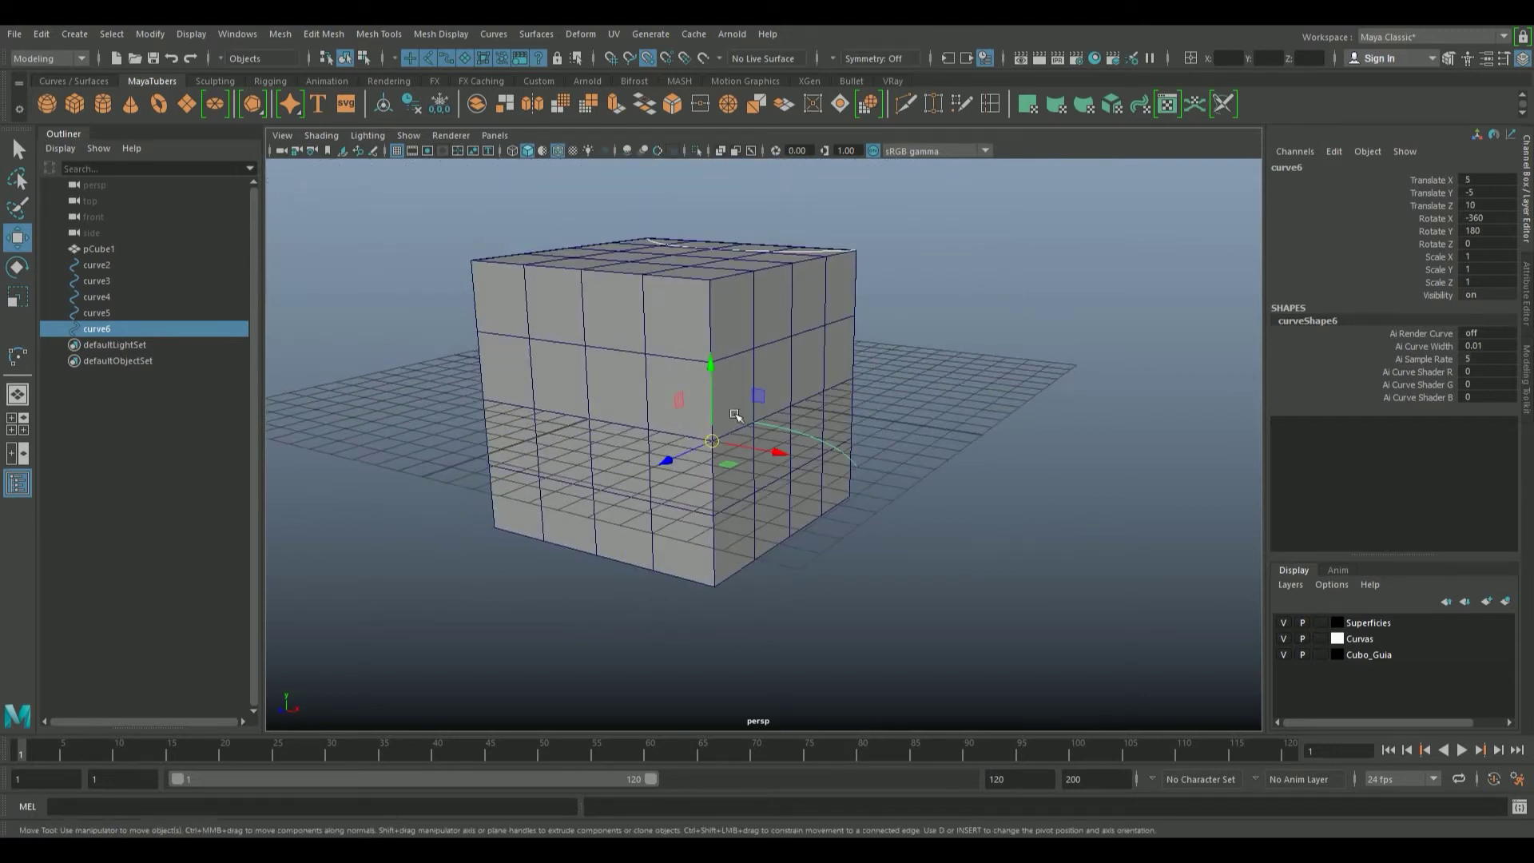
key("e")
left_click_drag(706, 462, 809, 452)
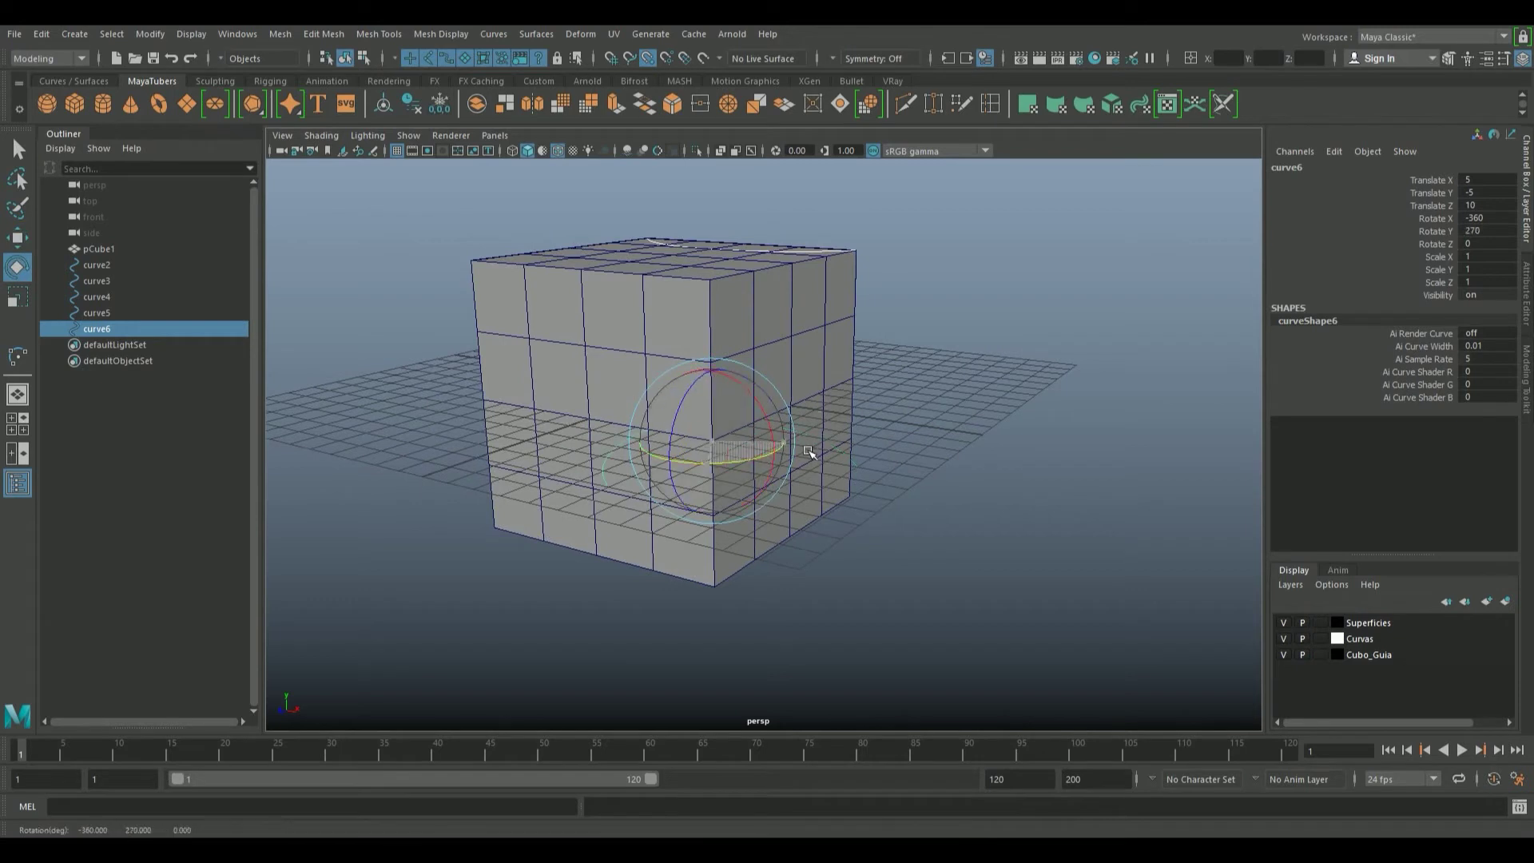
mouse_move(693, 393)
left_mouse_down()
mouse_move(646, 489)
mouse_move(1023, 490)
mouse_move(771, 311)
left_mouse_up()
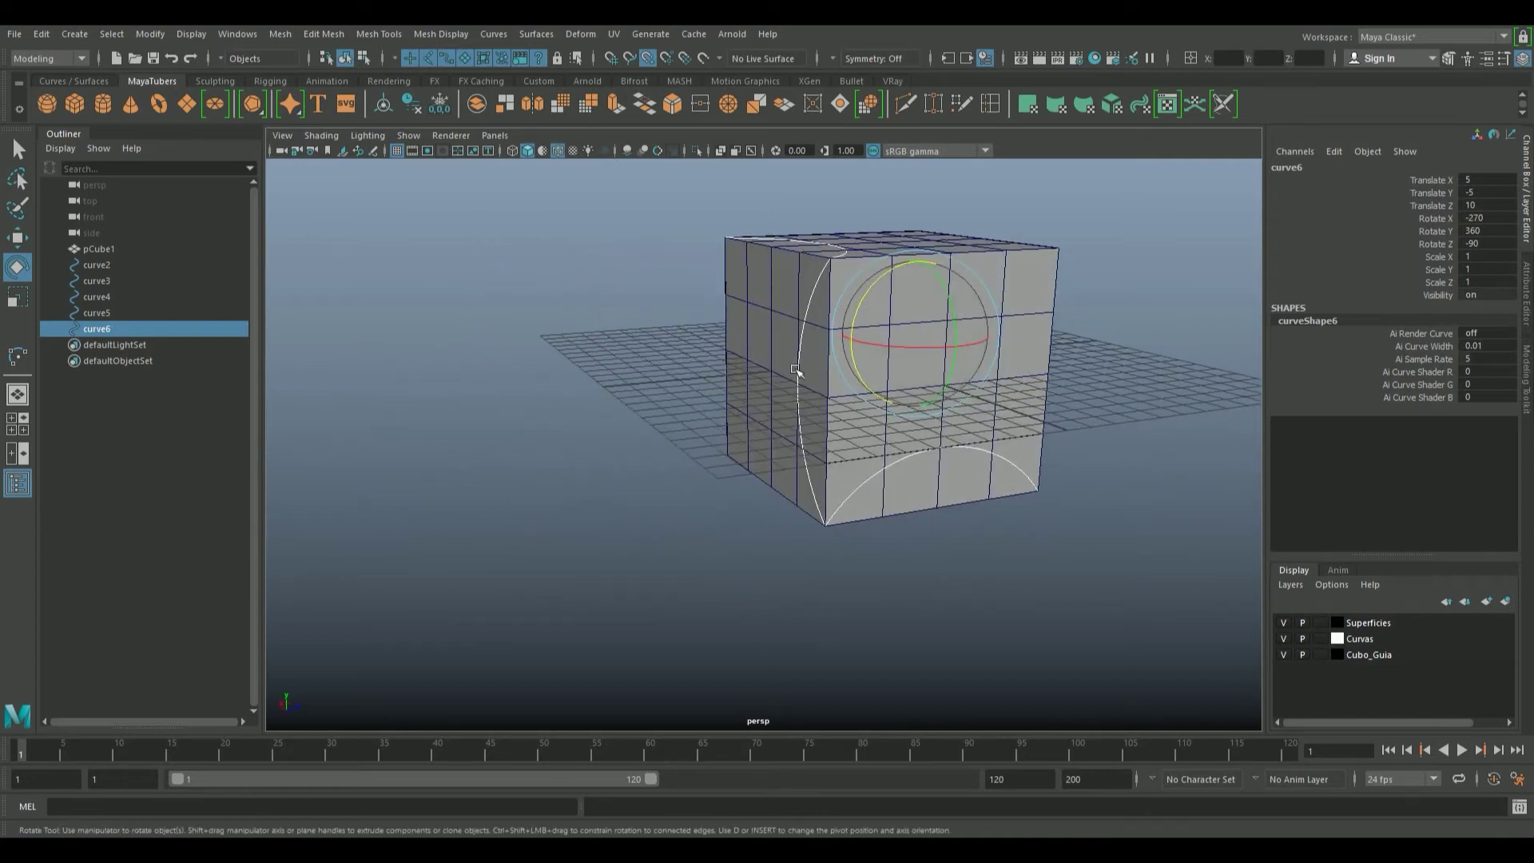
left_click_drag(795, 369, 626, 409, "alt")
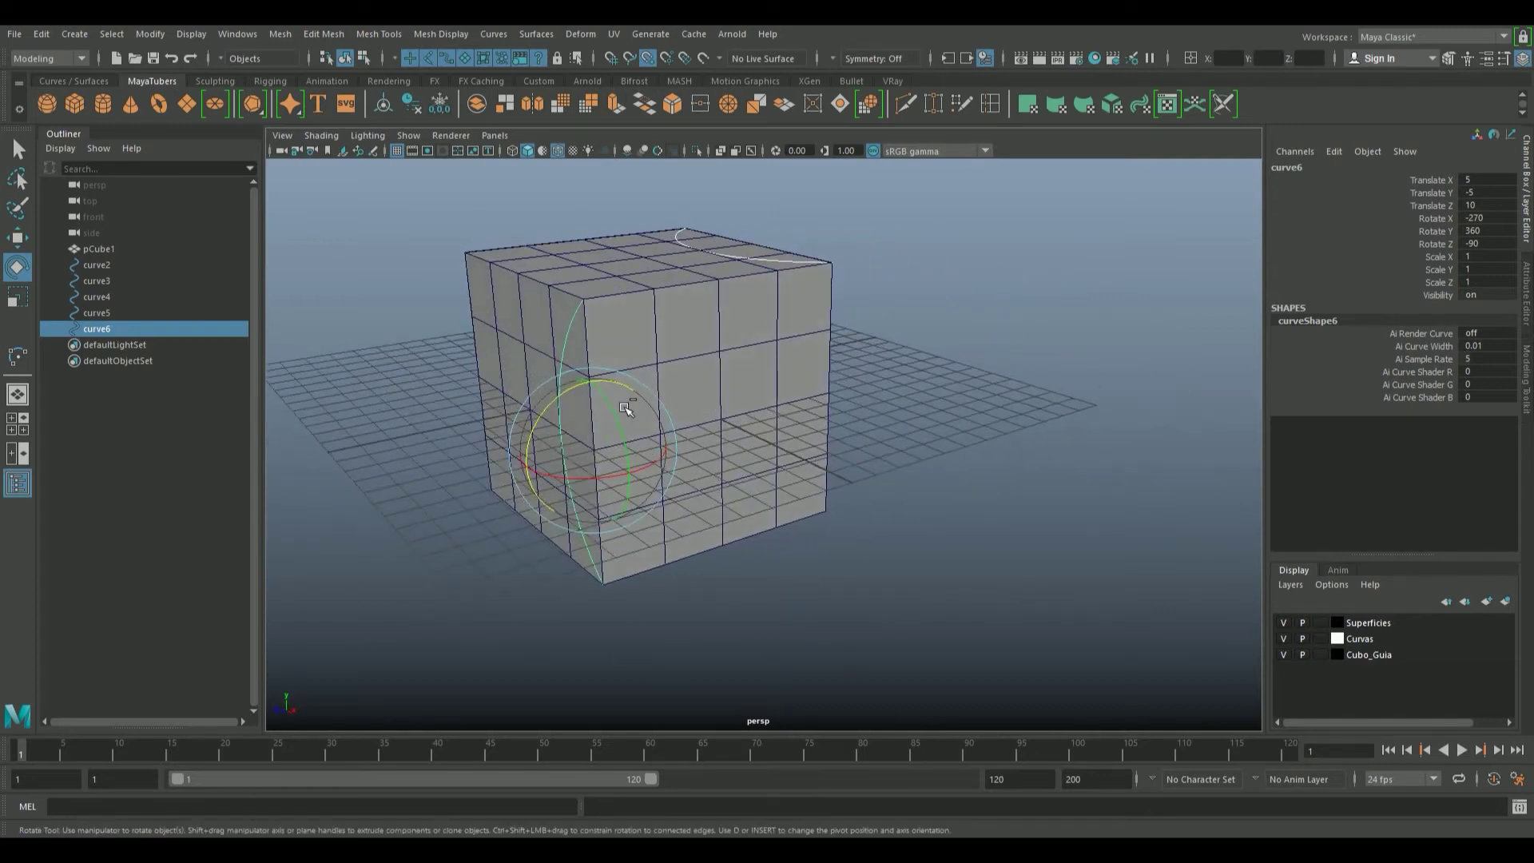
Duplicate curve7, raise it to Y 0, Z 5, and rotate it onto the cube's top face
key("ctrl+d")
key("w")
mouse_move(607, 469)
left_mouse_down()
mouse_move(641, 384)
mouse_move(714, 284)
left_mouse_up()
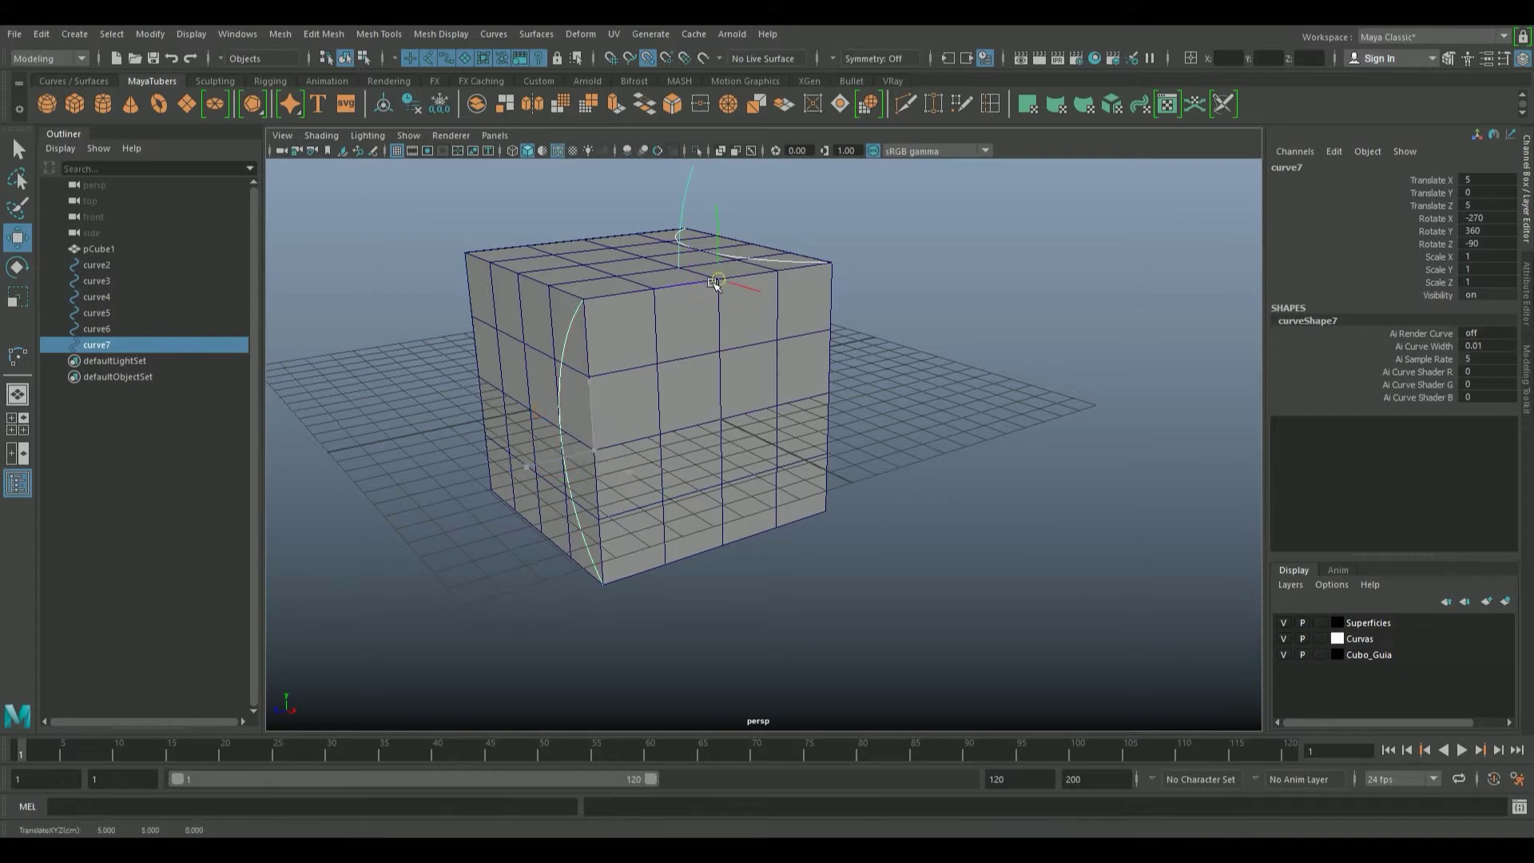
key("e")
mouse_move(723, 215)
left_mouse_down()
mouse_move(782, 205)
mouse_move(755, 260)
mouse_move(807, 373)
mouse_move(718, 372)
mouse_move(847, 459)
left_mouse_up()
mouse_move(683, 466)
left_mouse_down("alt")
mouse_move(1081, 424)
mouse_move(1103, 370)
mouse_move(926, 365)
mouse_move(829, 444)
mouse_move(650, 462)
left_mouse_up("alt")
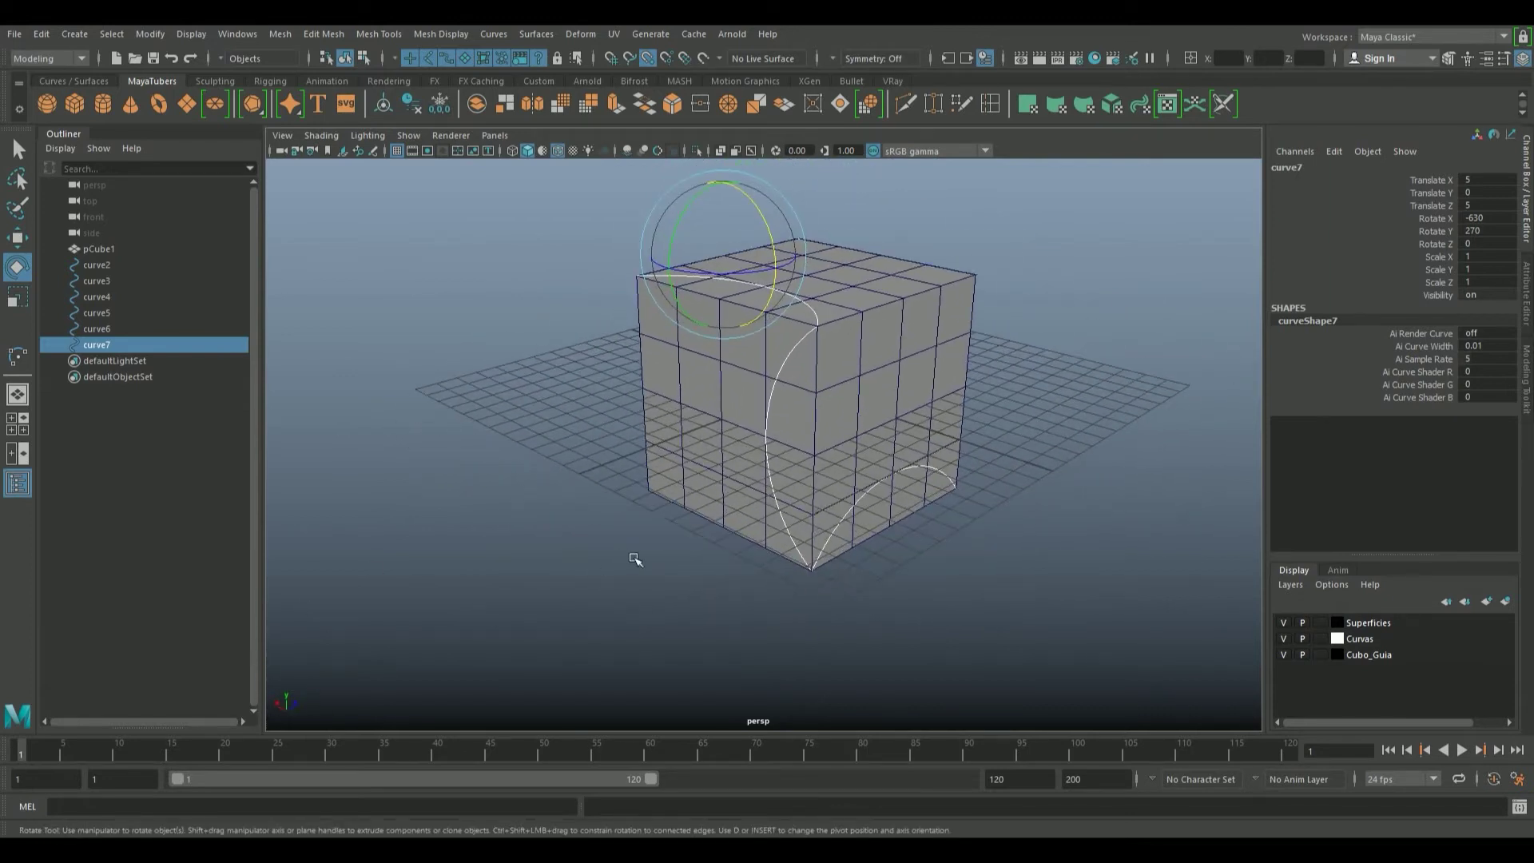
Add the guide cube pCube1 to the hidden Cubo_Guia layer
left_click(930, 314)
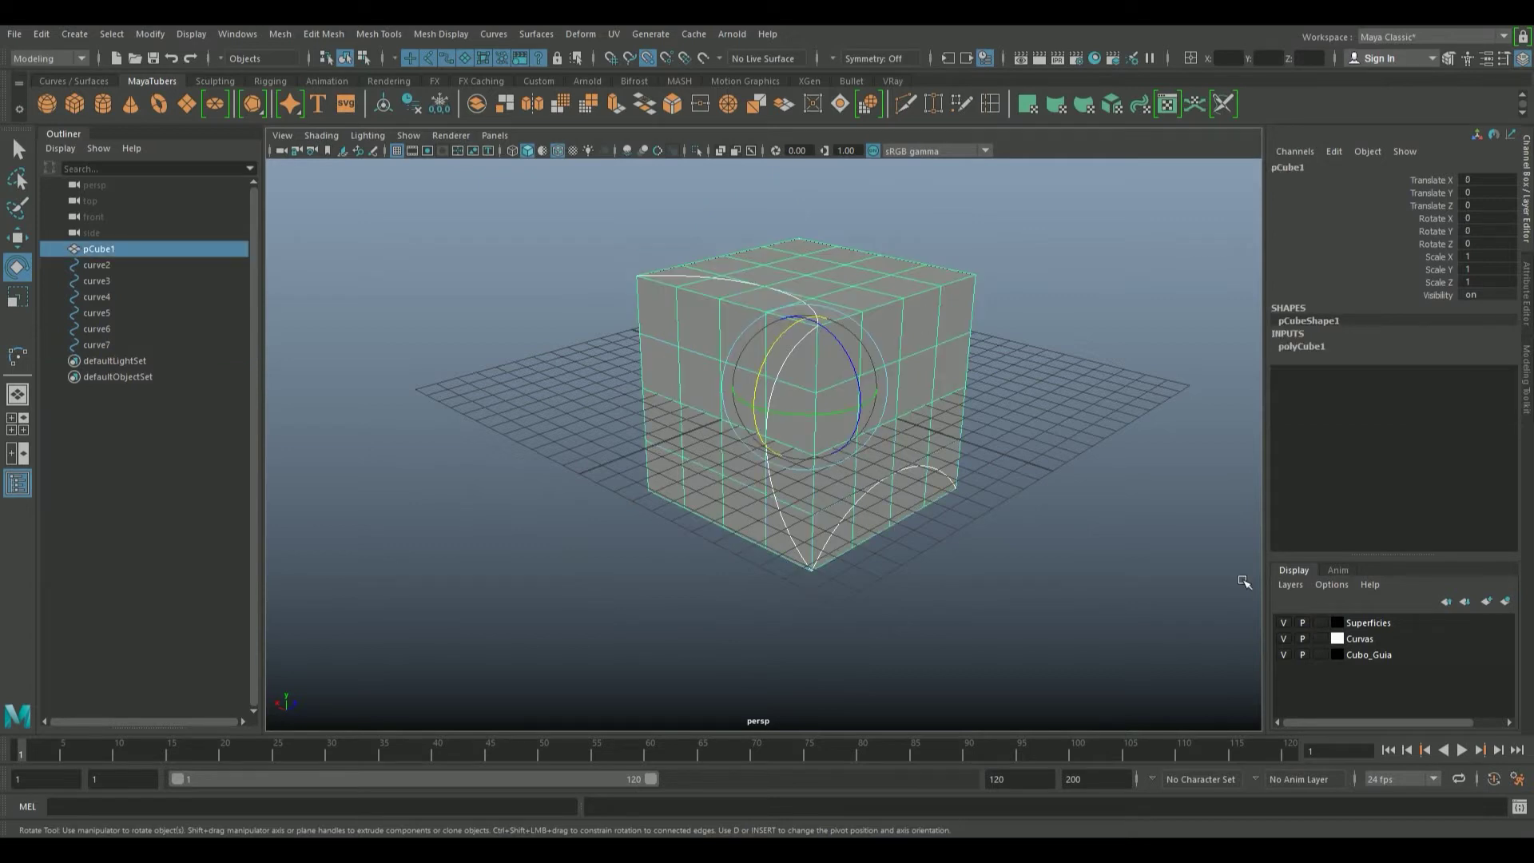
key("w")
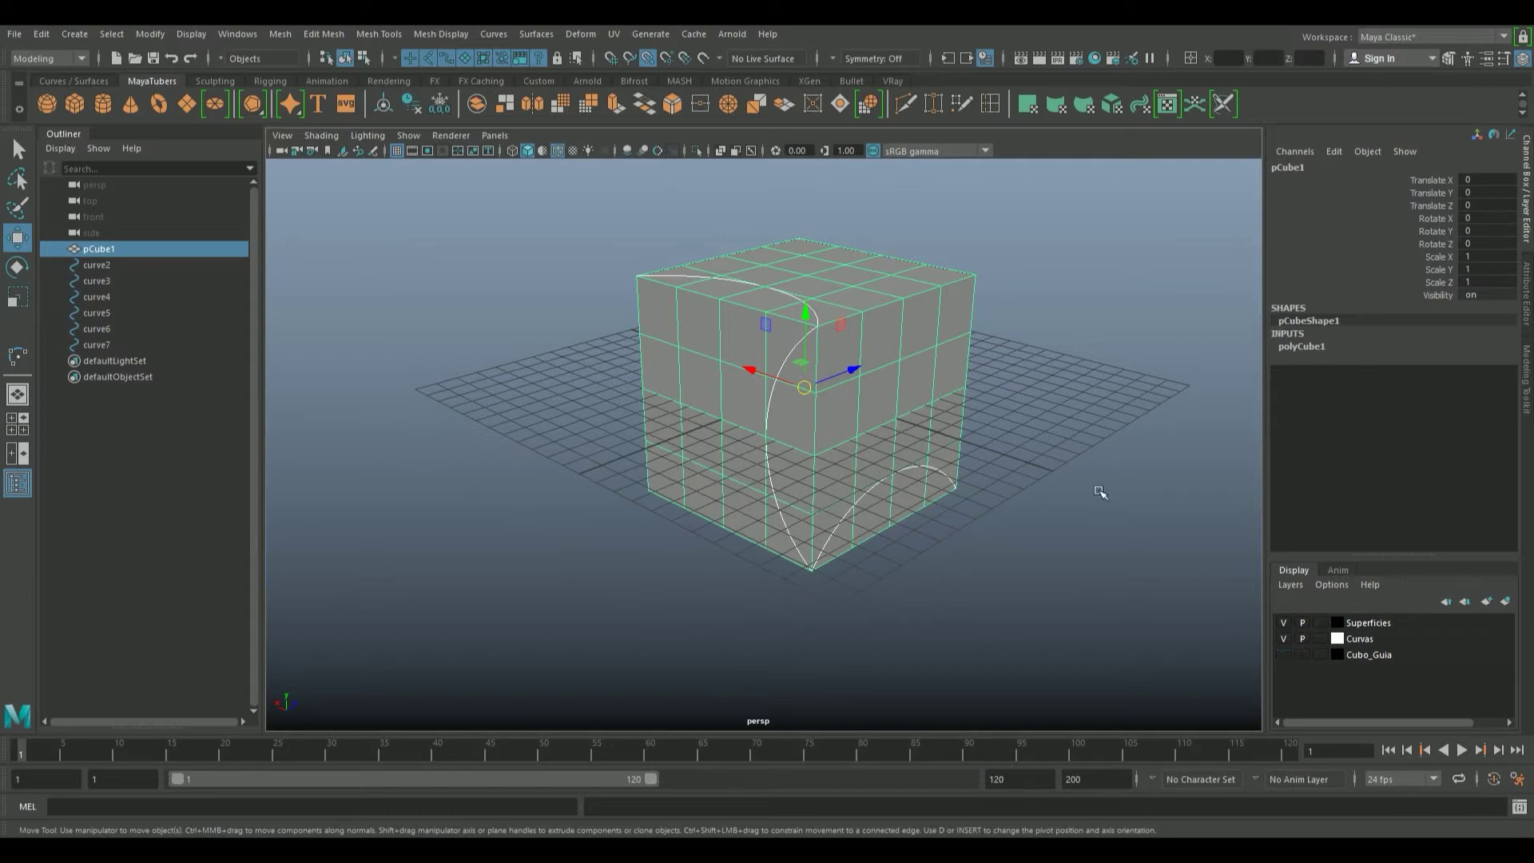
right_click(1354, 653)
left_click(1366, 671)
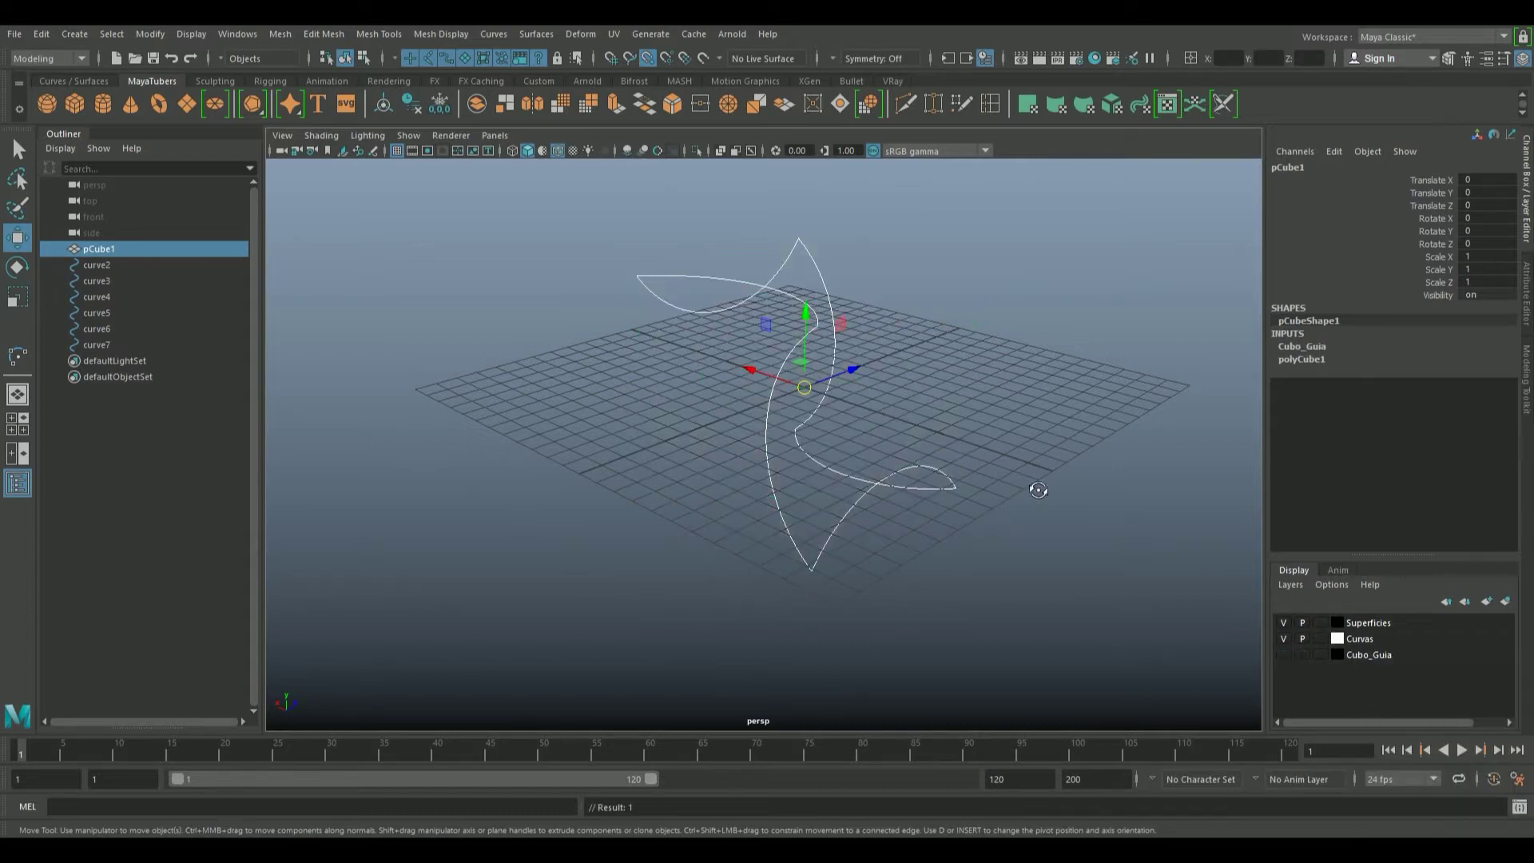
Orbit around the bare six-arc star outline to inspect it
left_click_drag(796, 289, 785, 405, "alt")
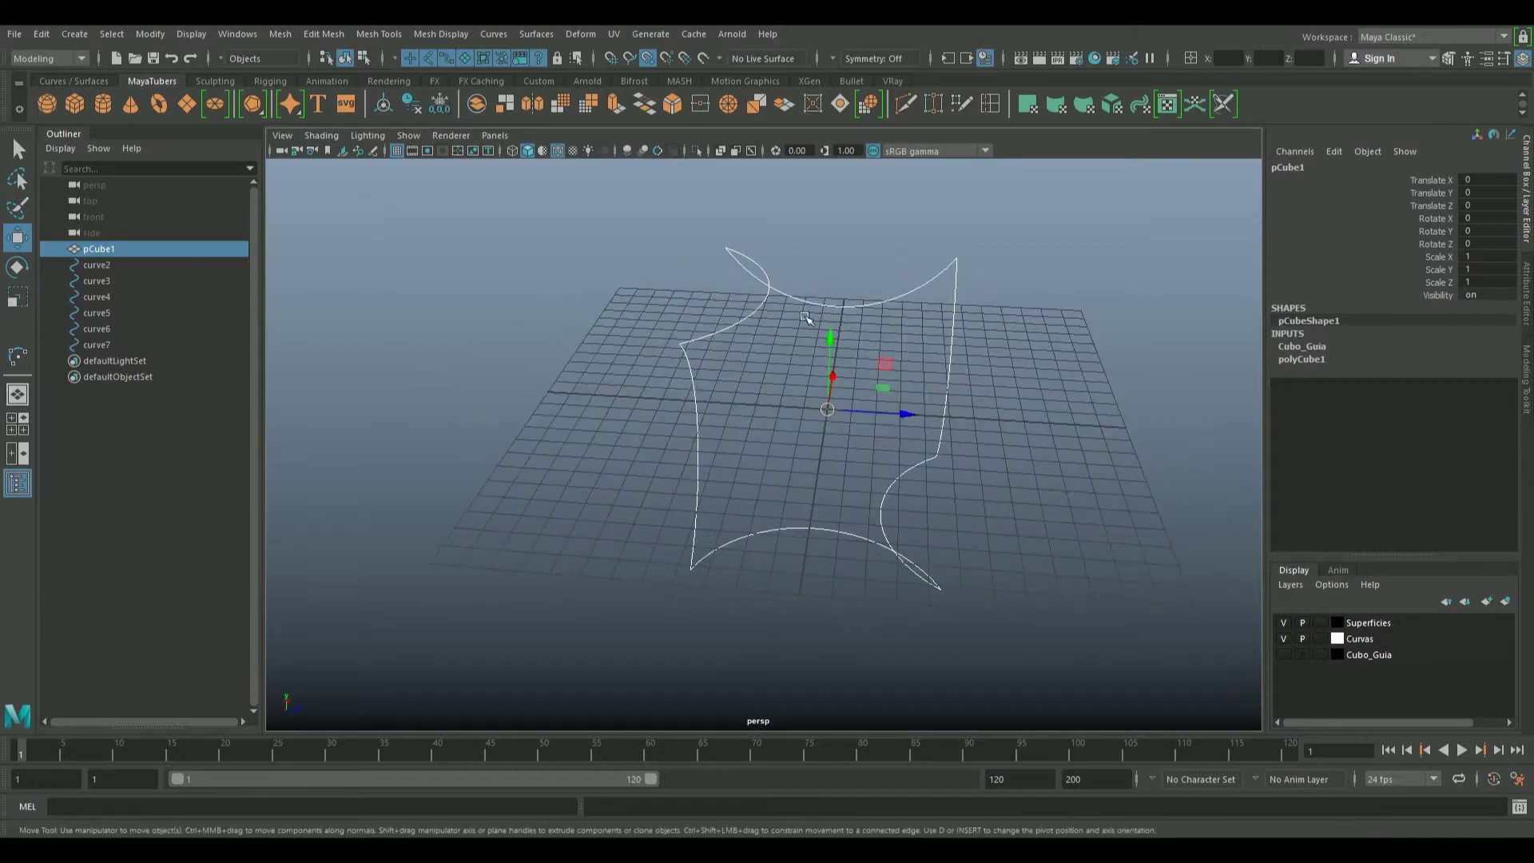
left_click_drag(808, 431, 782, 436, "alt")
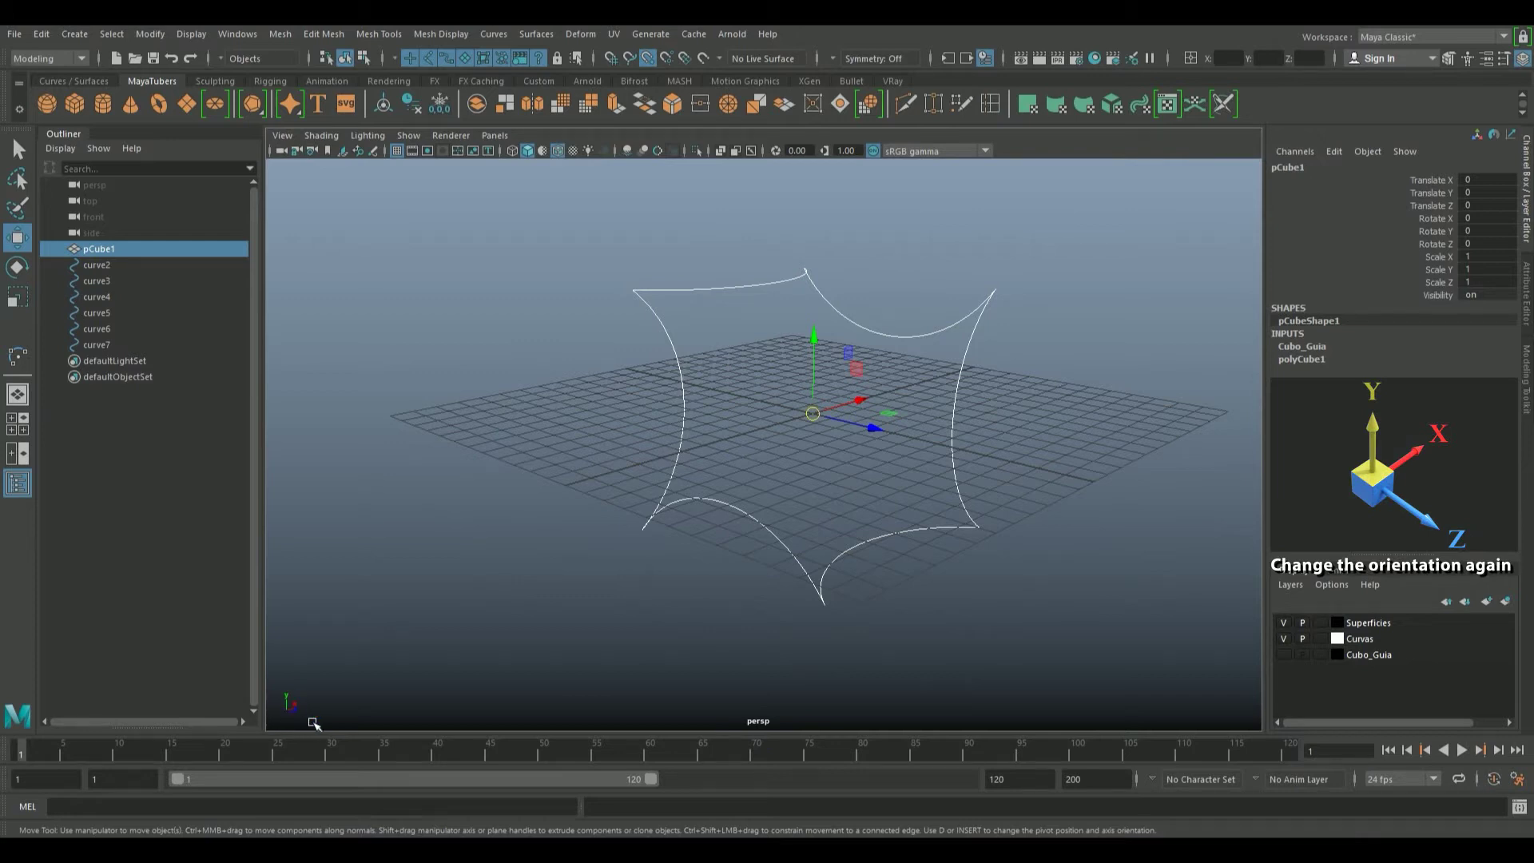
mouse_move(684, 595)
left_mouse_down("alt")
mouse_move(685, 615)
mouse_move(722, 257)
left_mouse_up("alt")
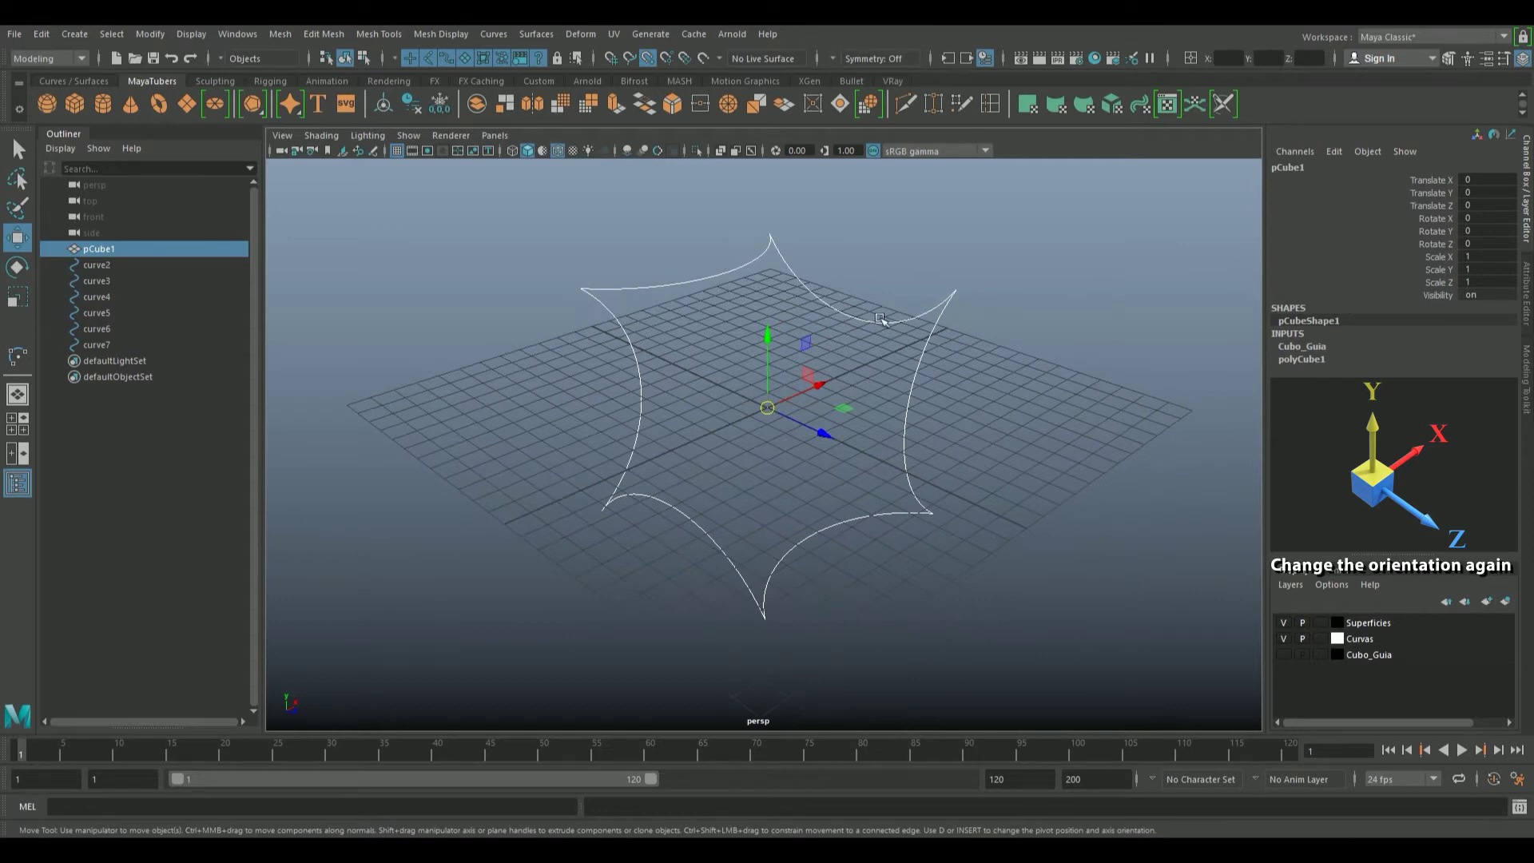
left_click_drag(598, 474, 695, 506, "alt")
left_click_drag(702, 445, 719, 373, "alt")
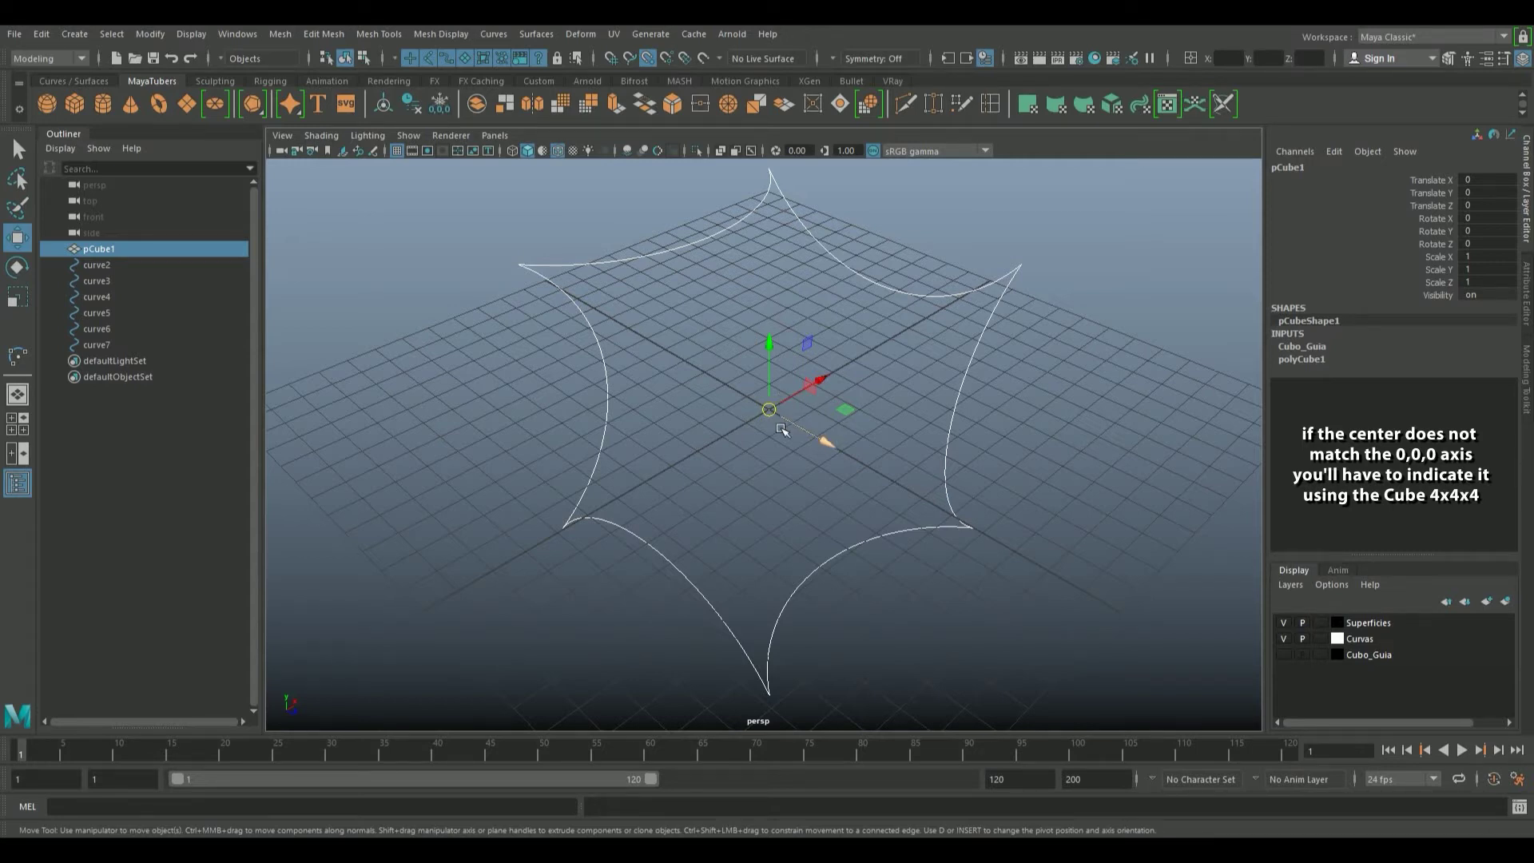
right_click_drag(781, 397, 732, 393, "alt")
middle_click_drag(732, 394, 733, 384, "alt")
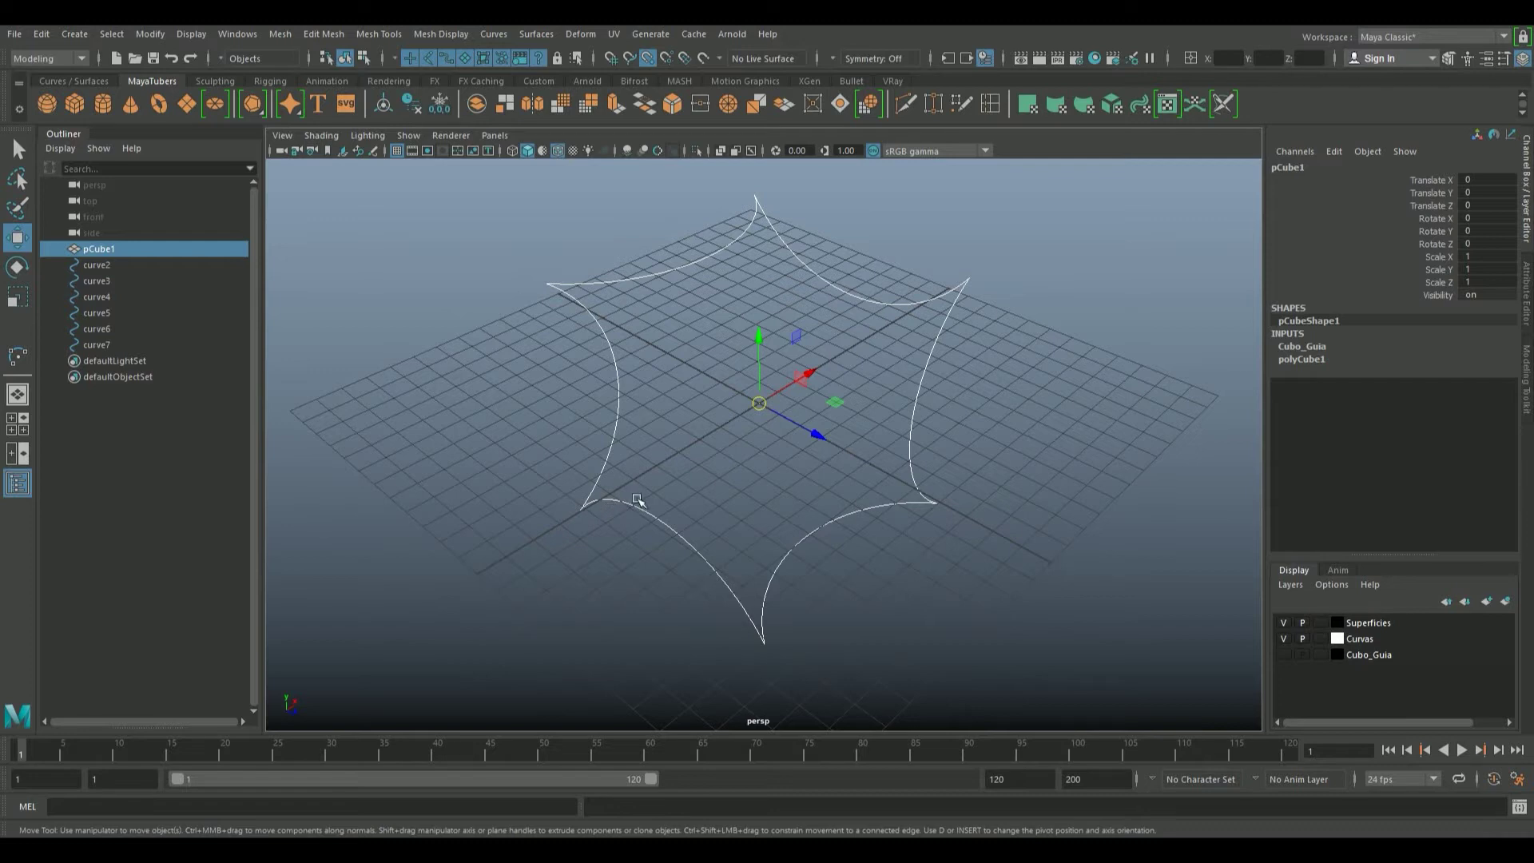
left_click_drag(851, 266, 763, 436, "alt")
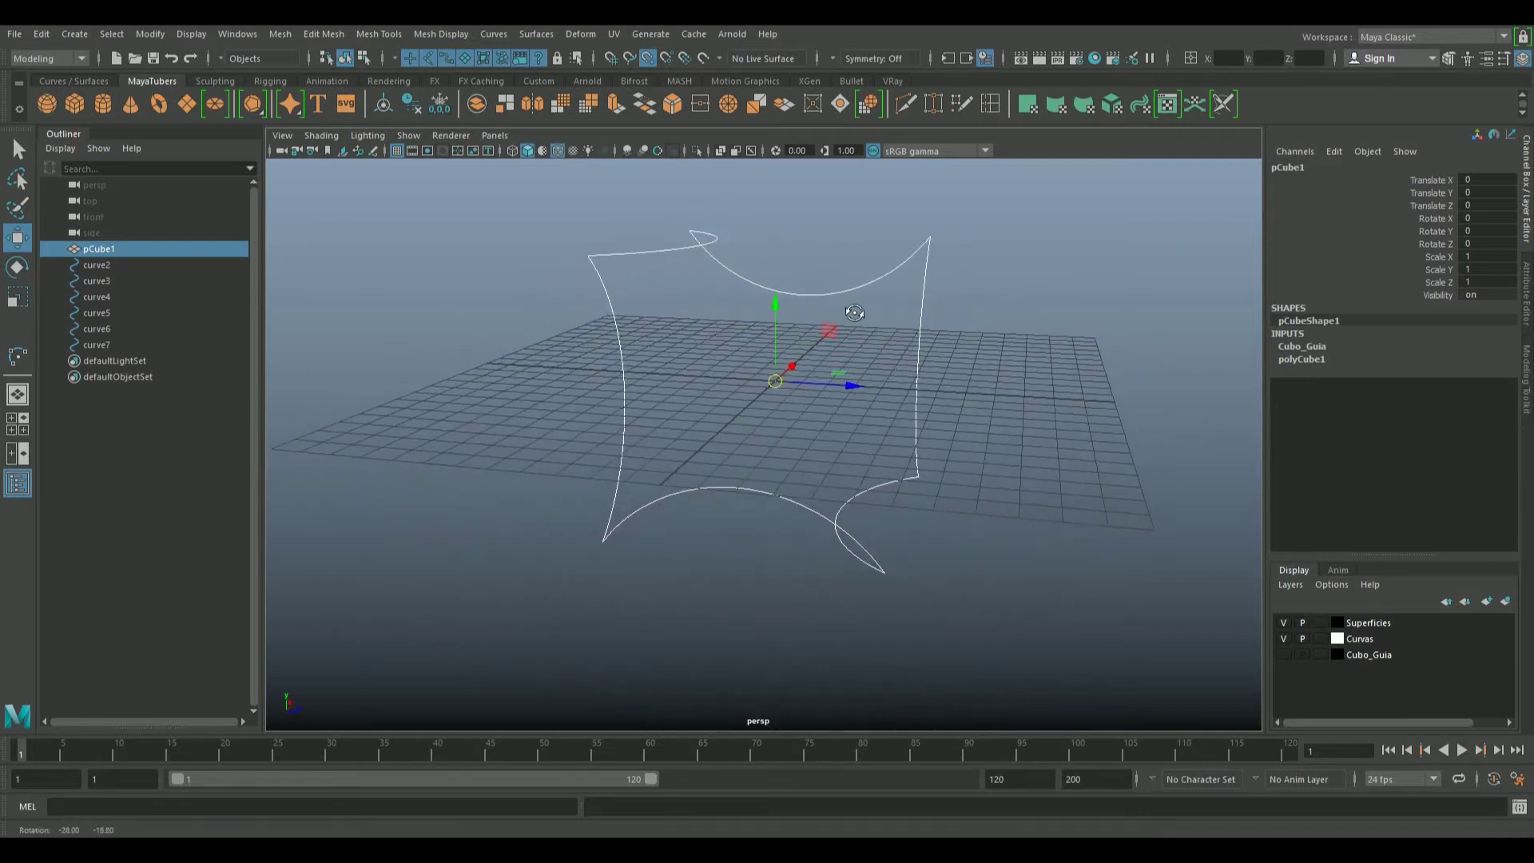
Select pairs of arcs (curve4 with curve7, curve3 with curve6), then curve2 and curve4
left_click(732, 486)
left_click(821, 293, "shift")
left_click_drag(821, 292, 808, 298, "alt")
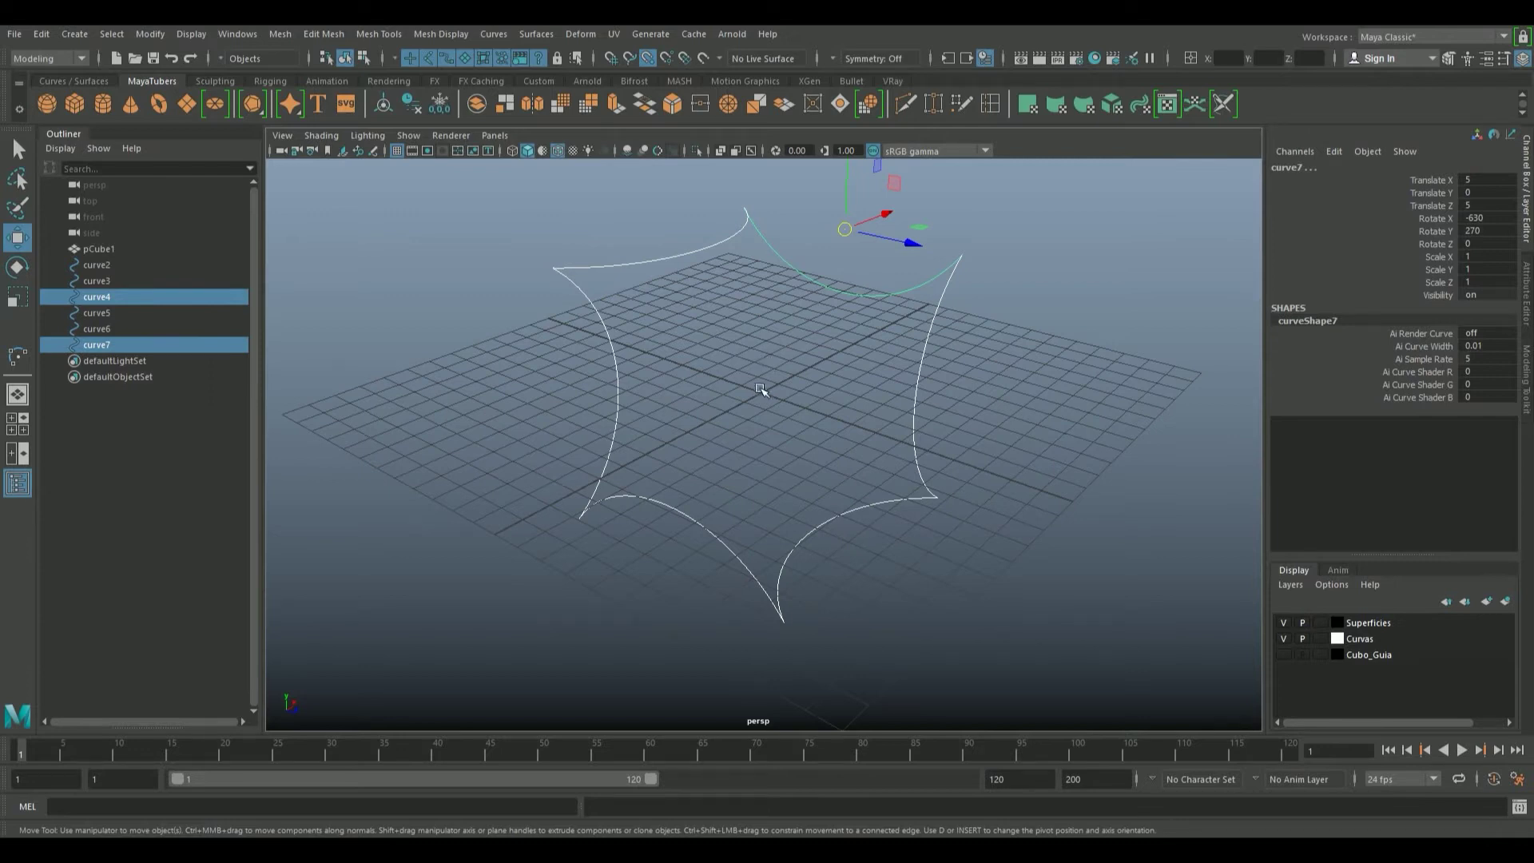
mouse_move(659, 522)
left_mouse_down("alt")
mouse_move(685, 480)
mouse_move(703, 332)
left_mouse_up("alt")
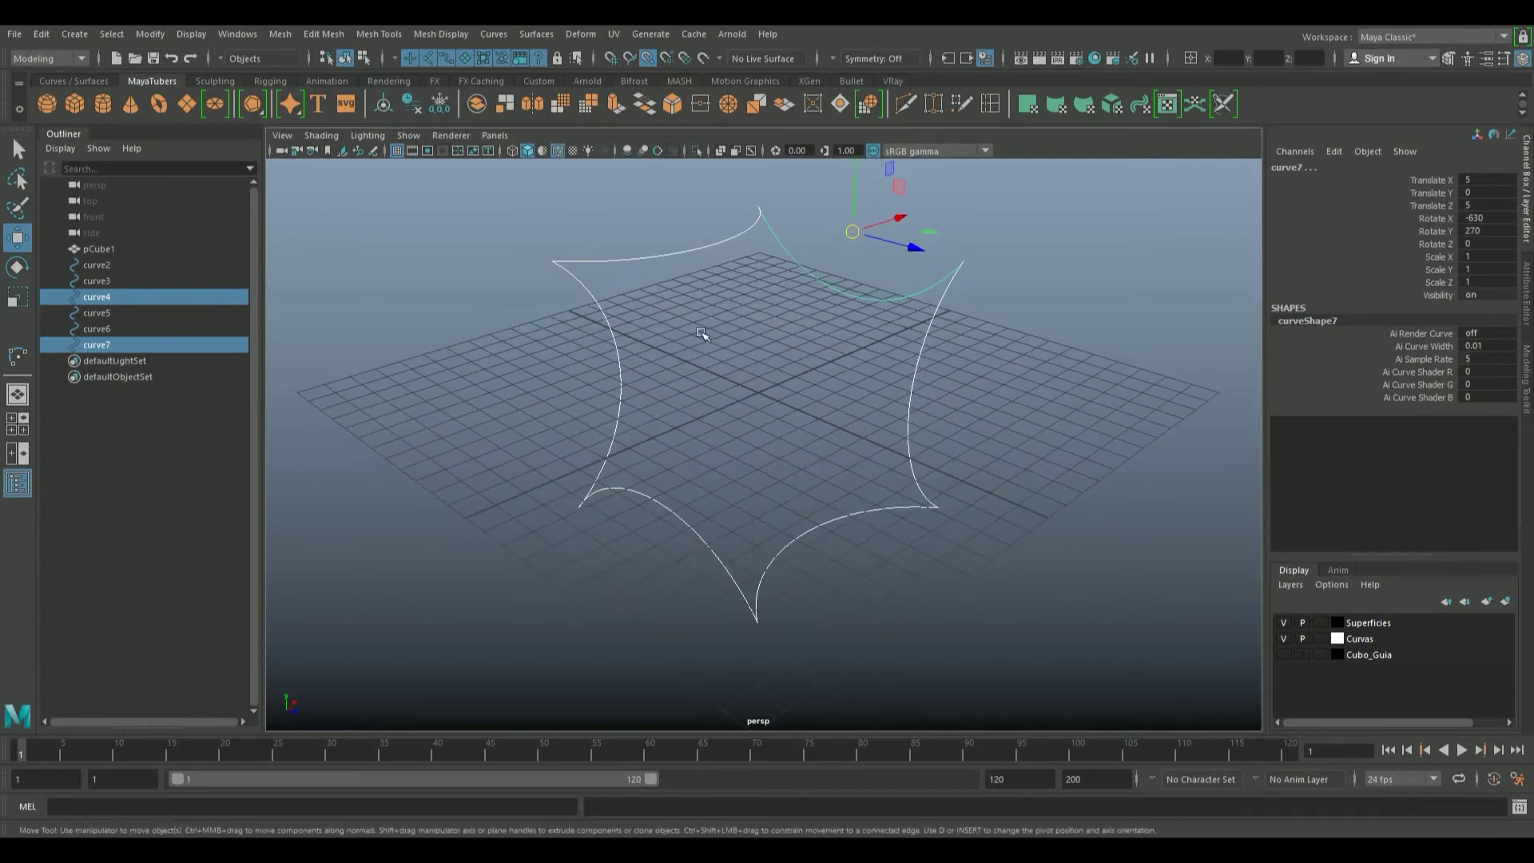
left_click(703, 245)
left_click_drag(797, 508, 824, 557)
left_click(620, 393)
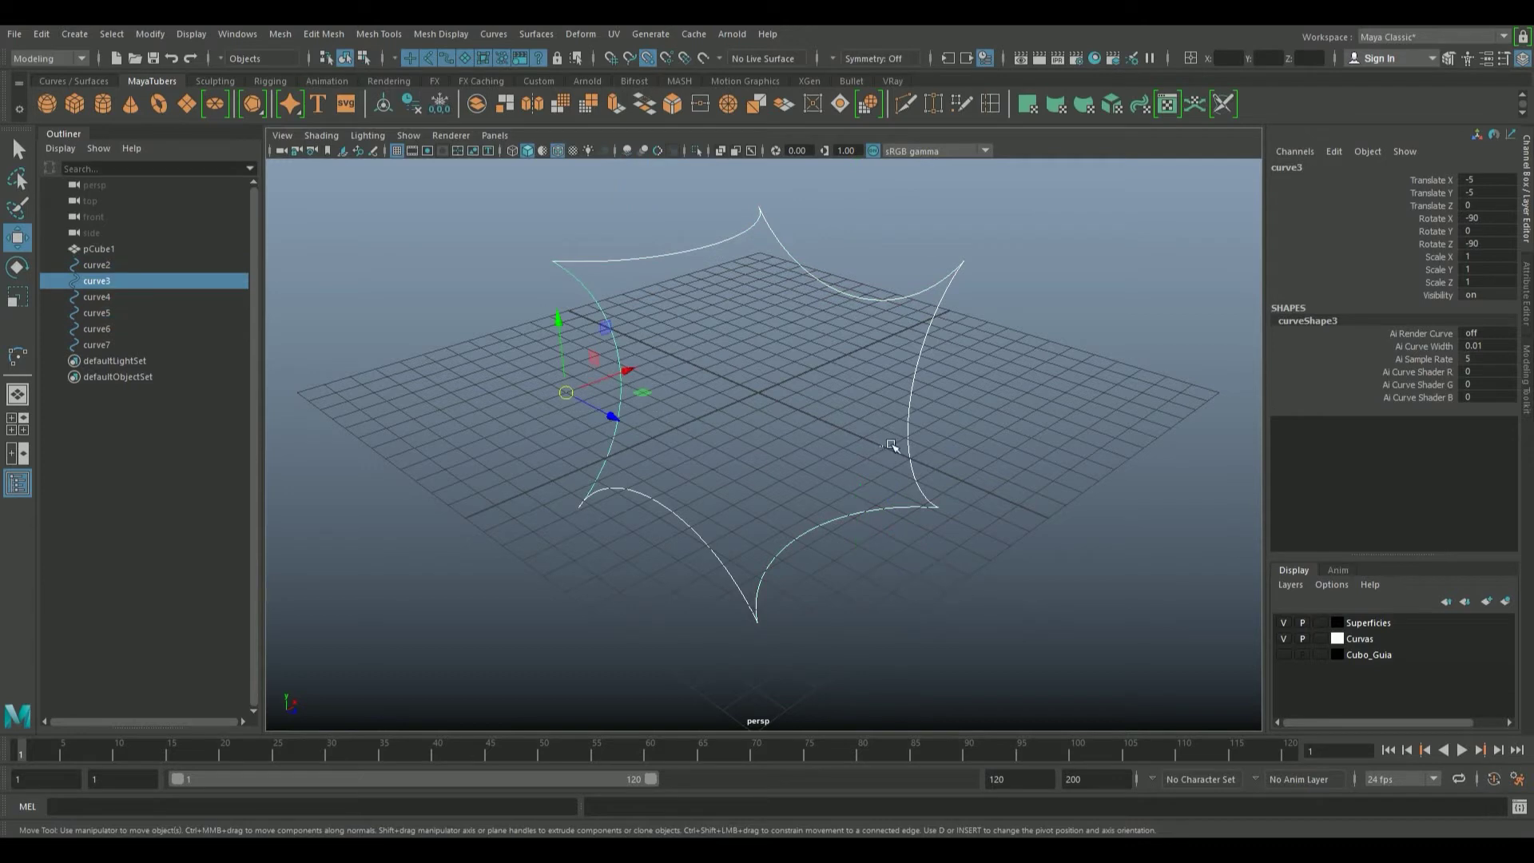
left_click(910, 445, "shift")
middle_click_drag(749, 444, 774, 443, "alt")
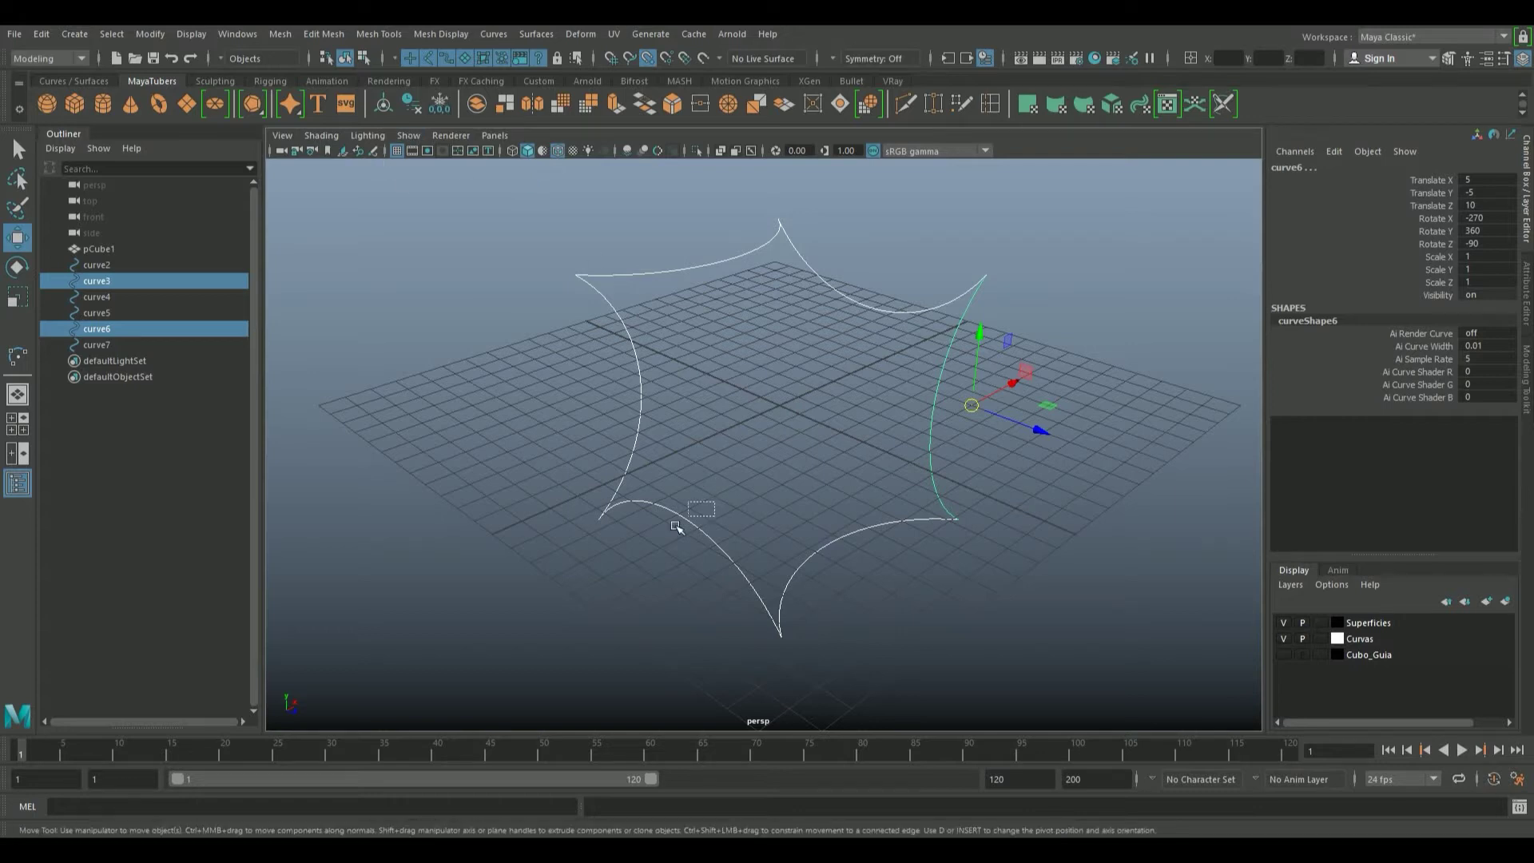
left_click(679, 523)
right_click(653, 502)
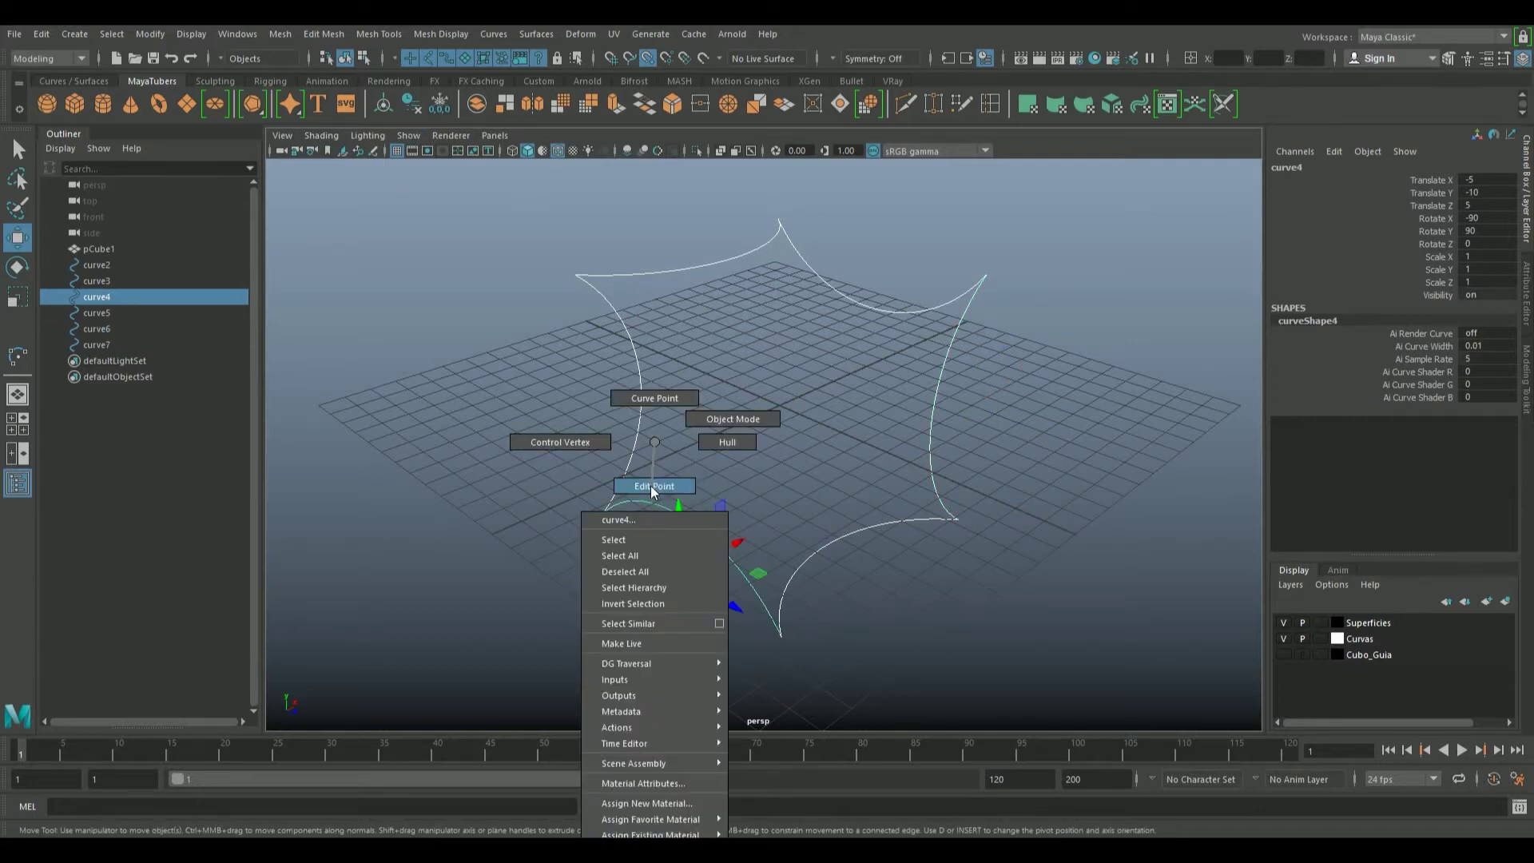
Put curve4 into edit-point mode and maximize the front view
left_click(652, 486)
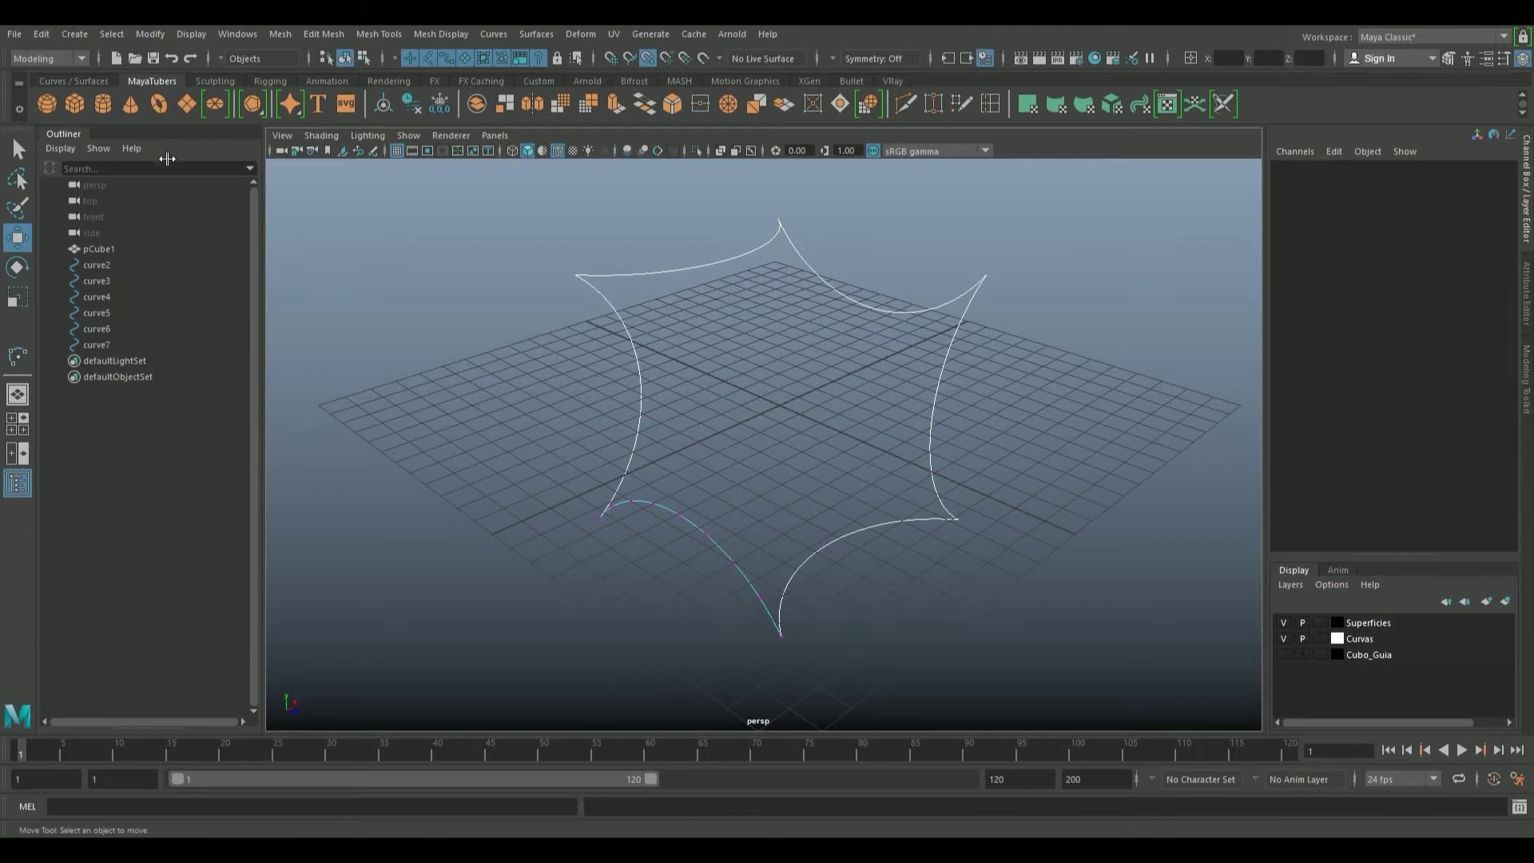
key("space")
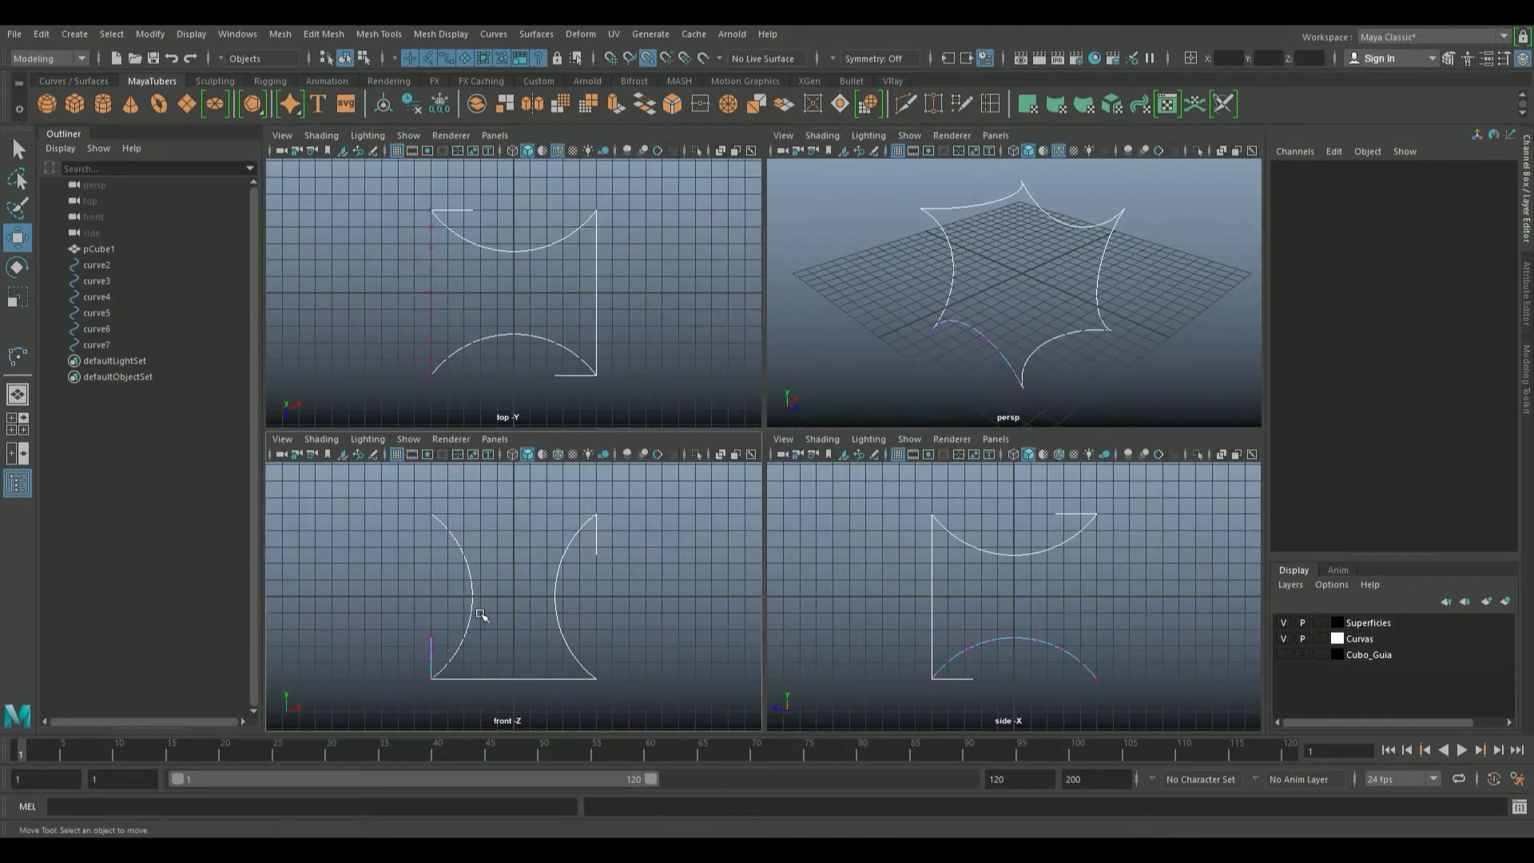
key("space")
scroll(626, 537, "up", 3)
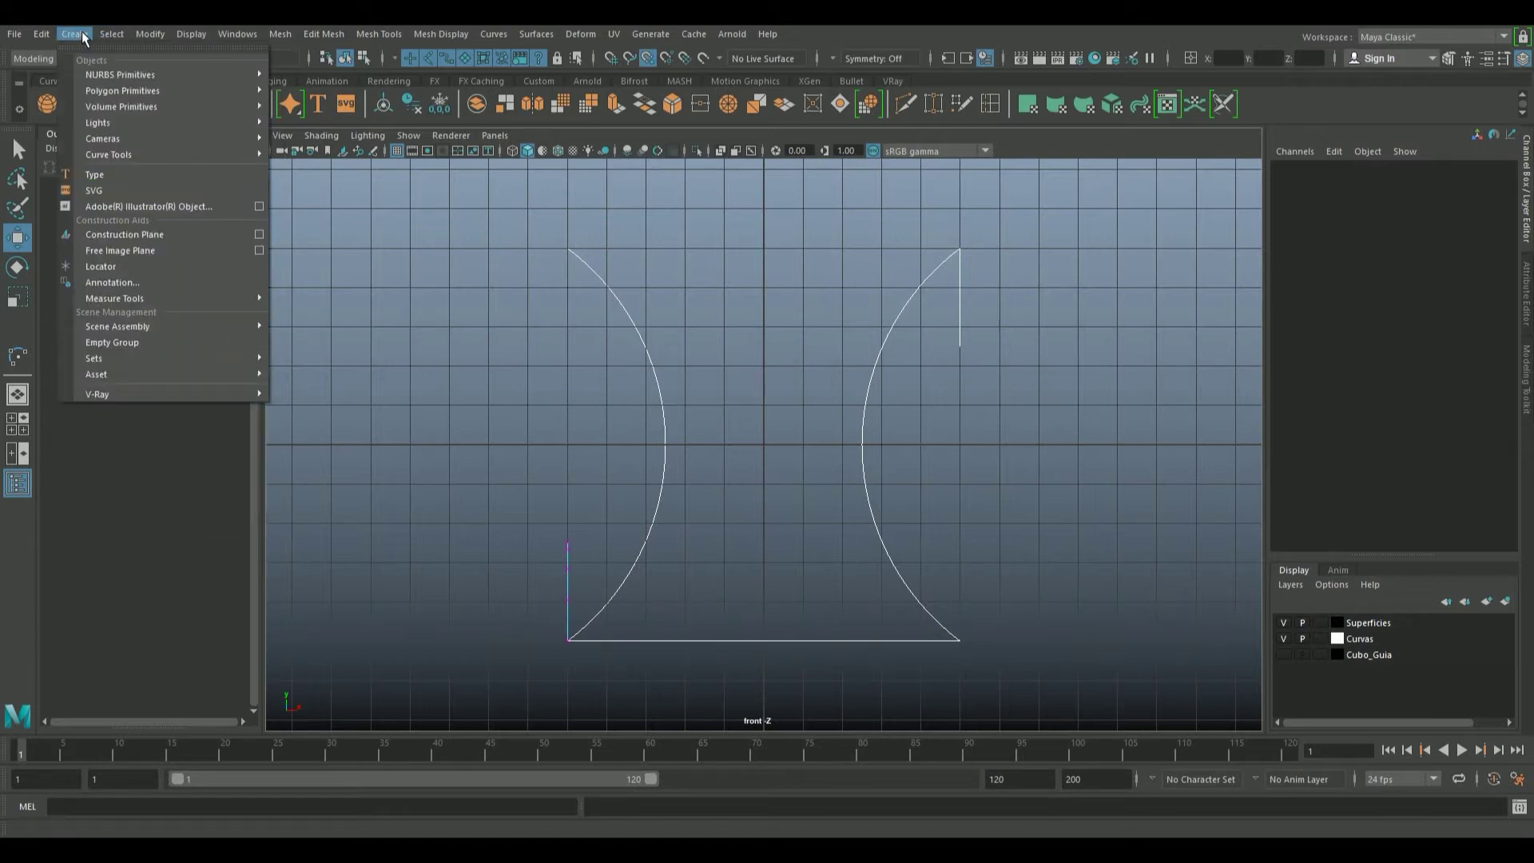
mouse_move(108, 155)
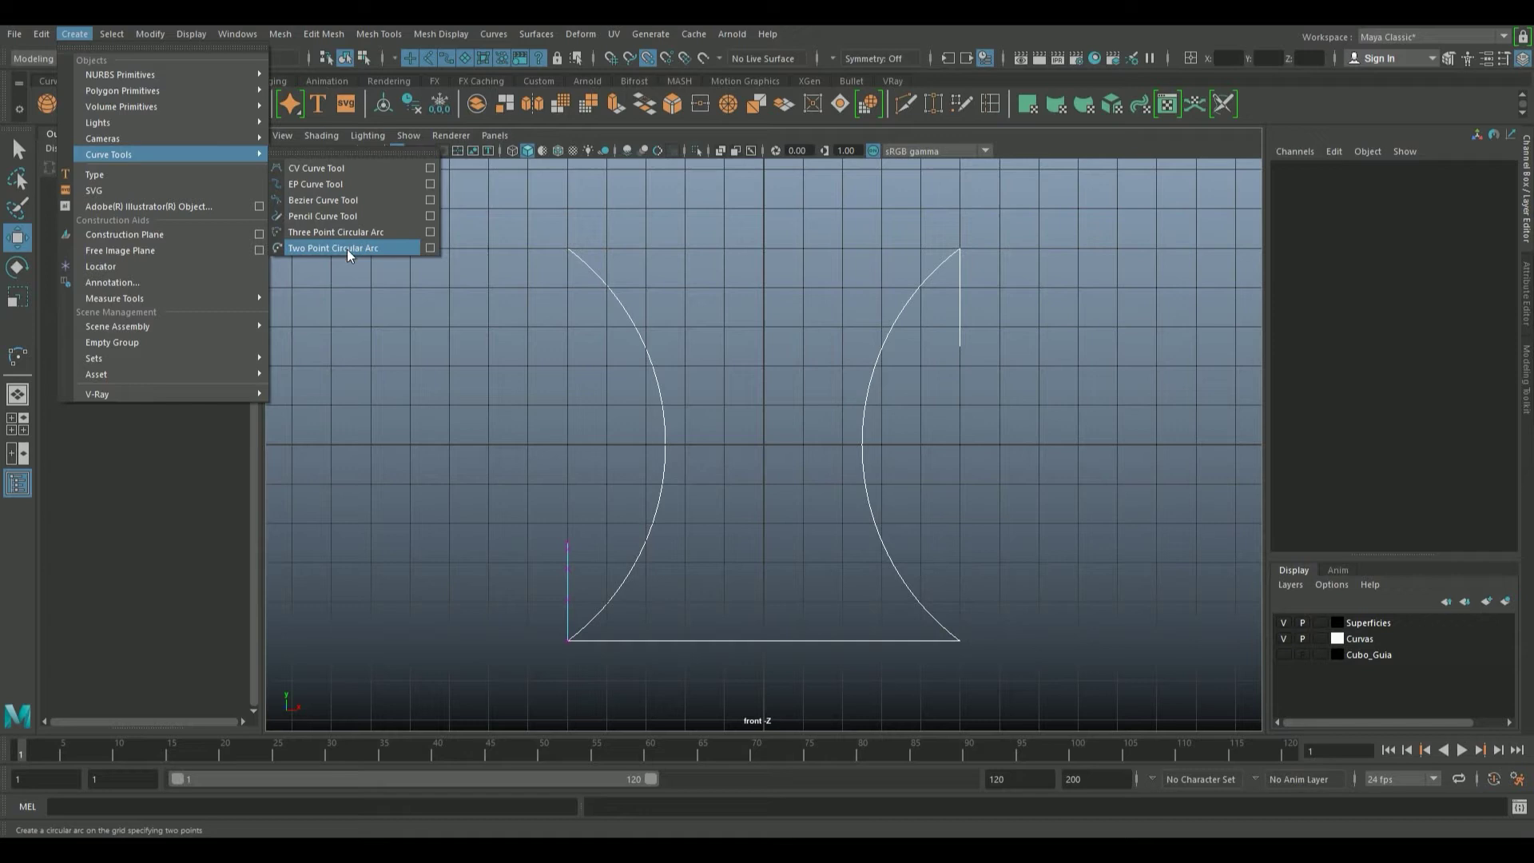
Draw a two-point arc from the short vertical line's top to the grid origin
left_click(346, 249)
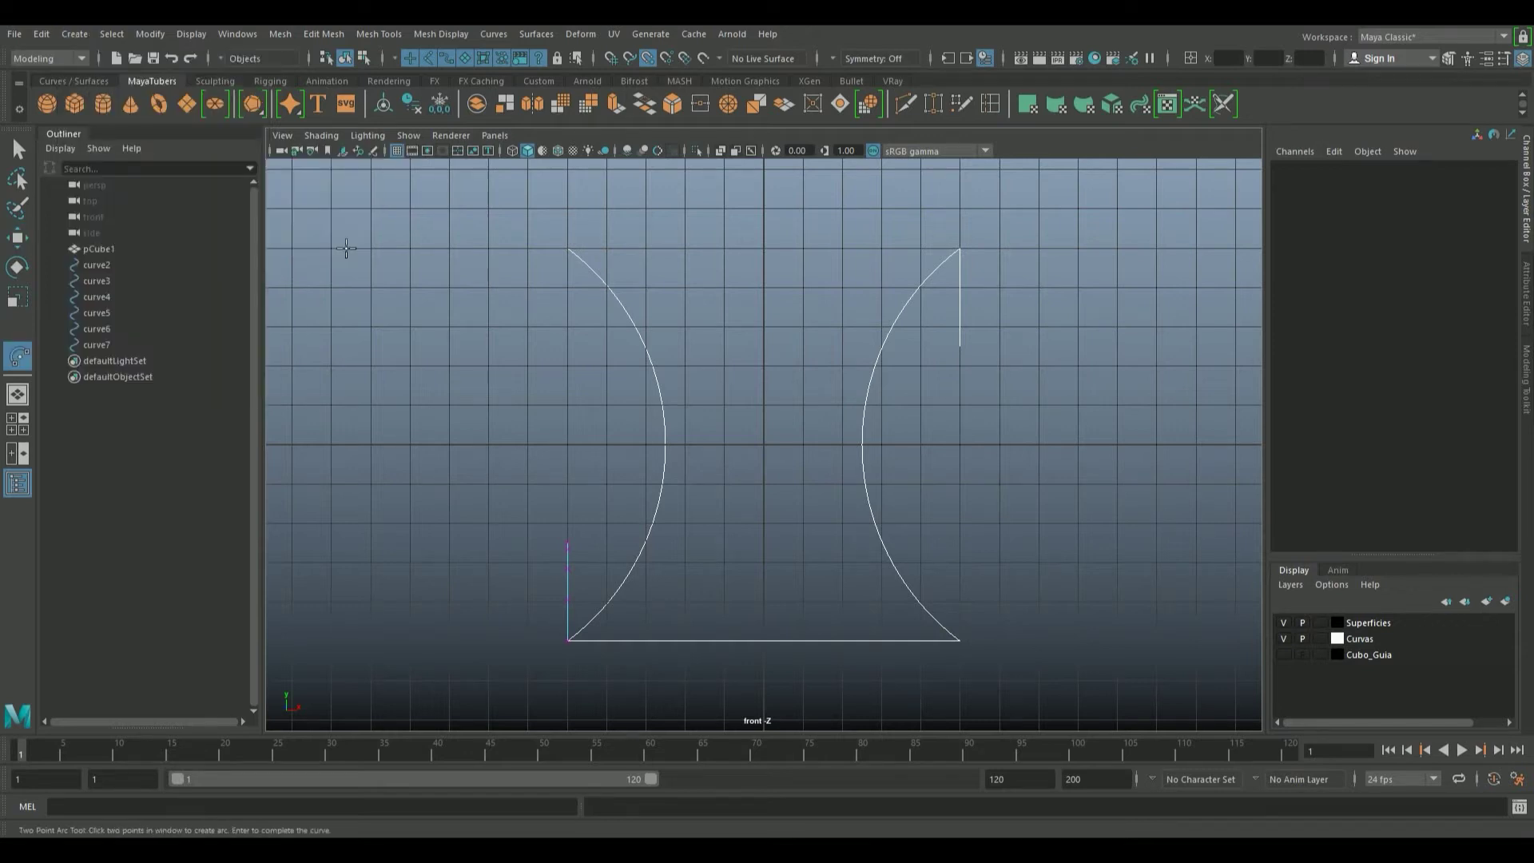
left_click(568, 539)
left_click(647, 58)
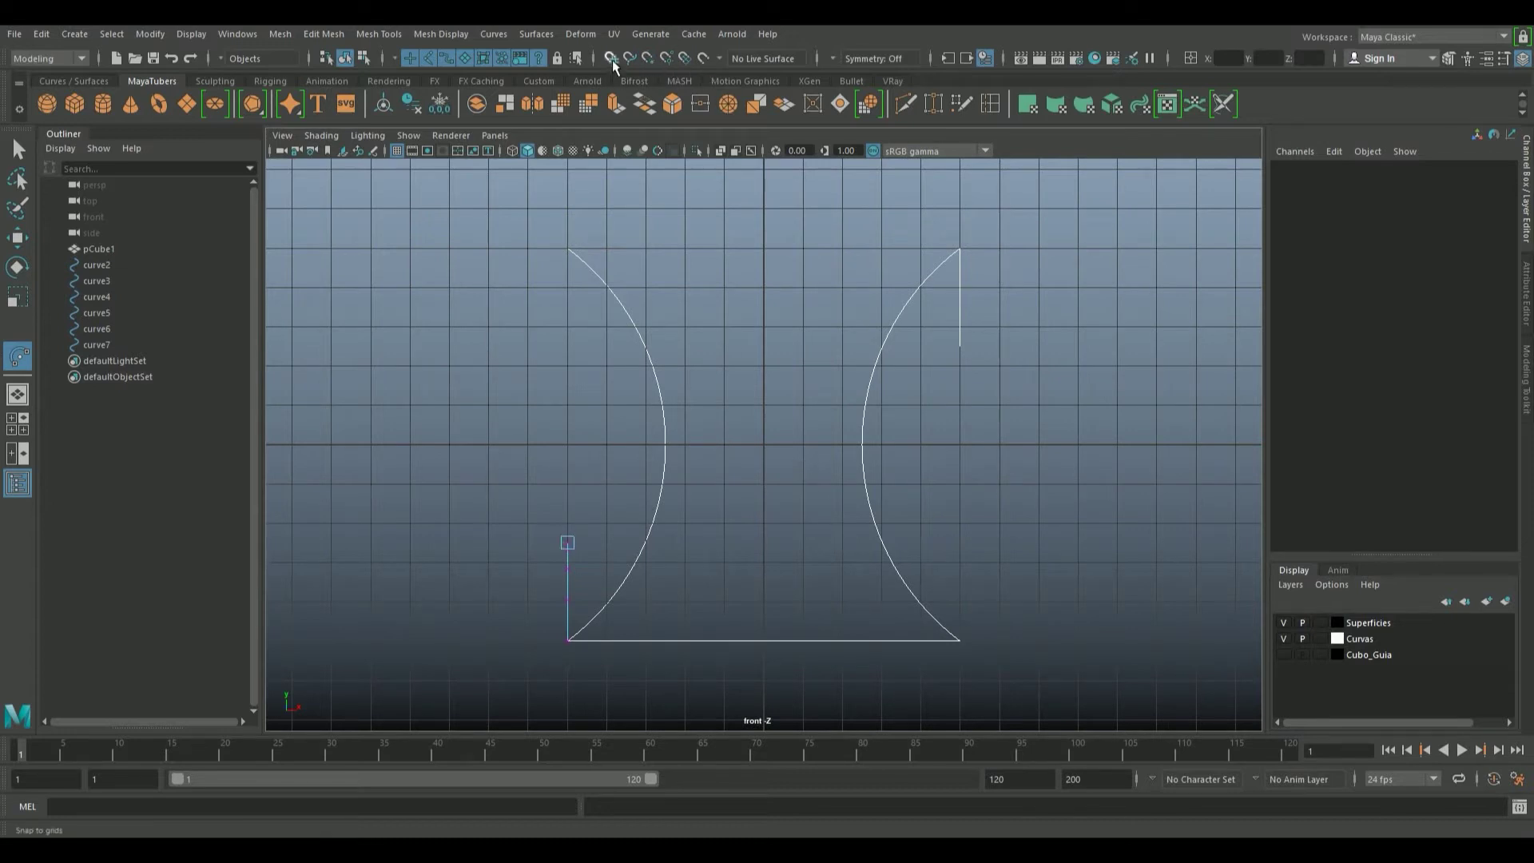
left_click(611, 60)
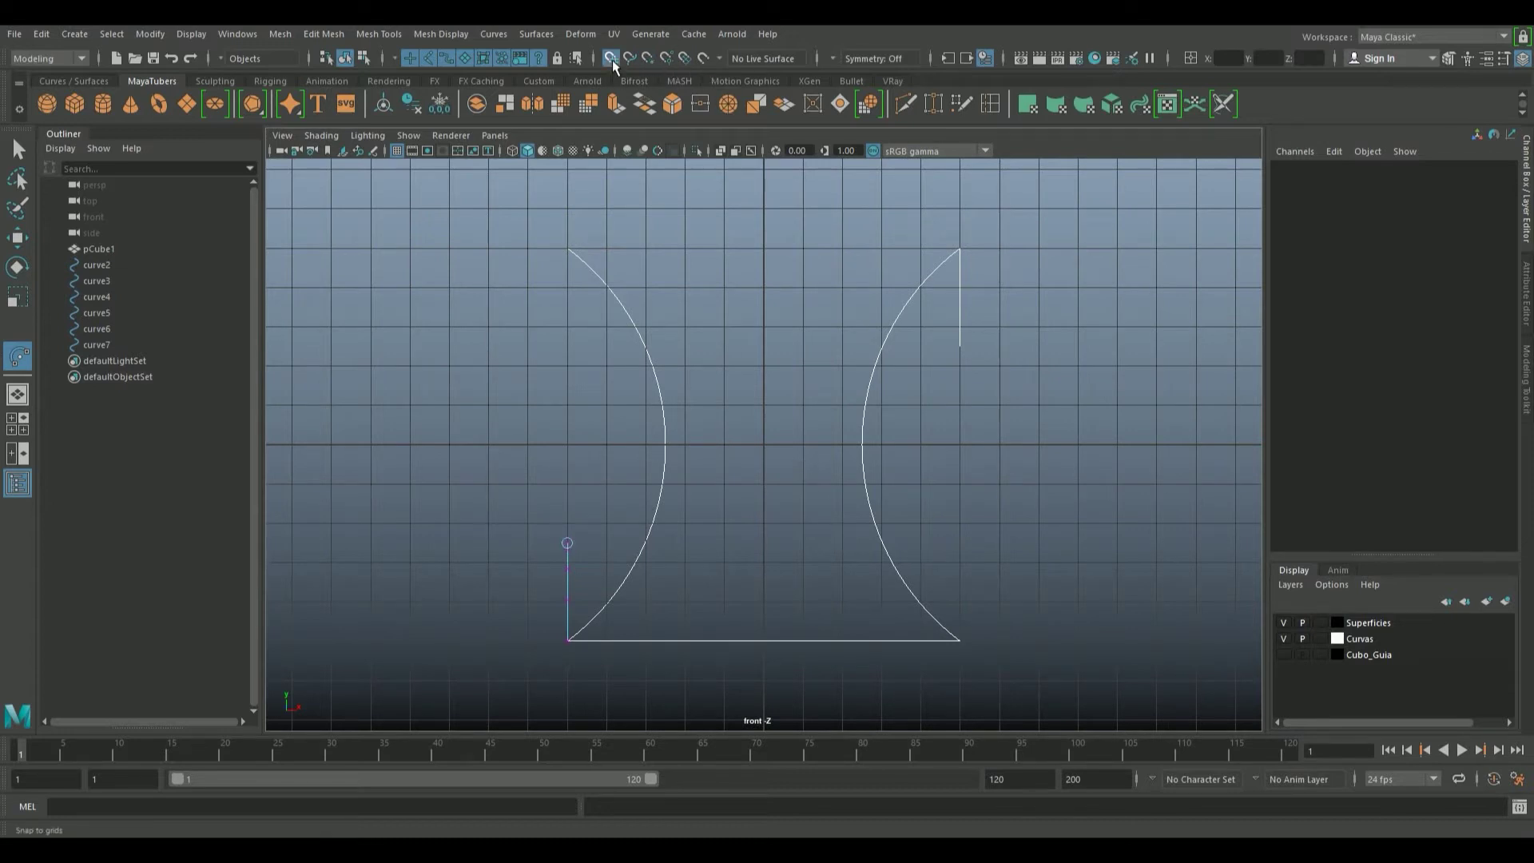
left_click(762, 445)
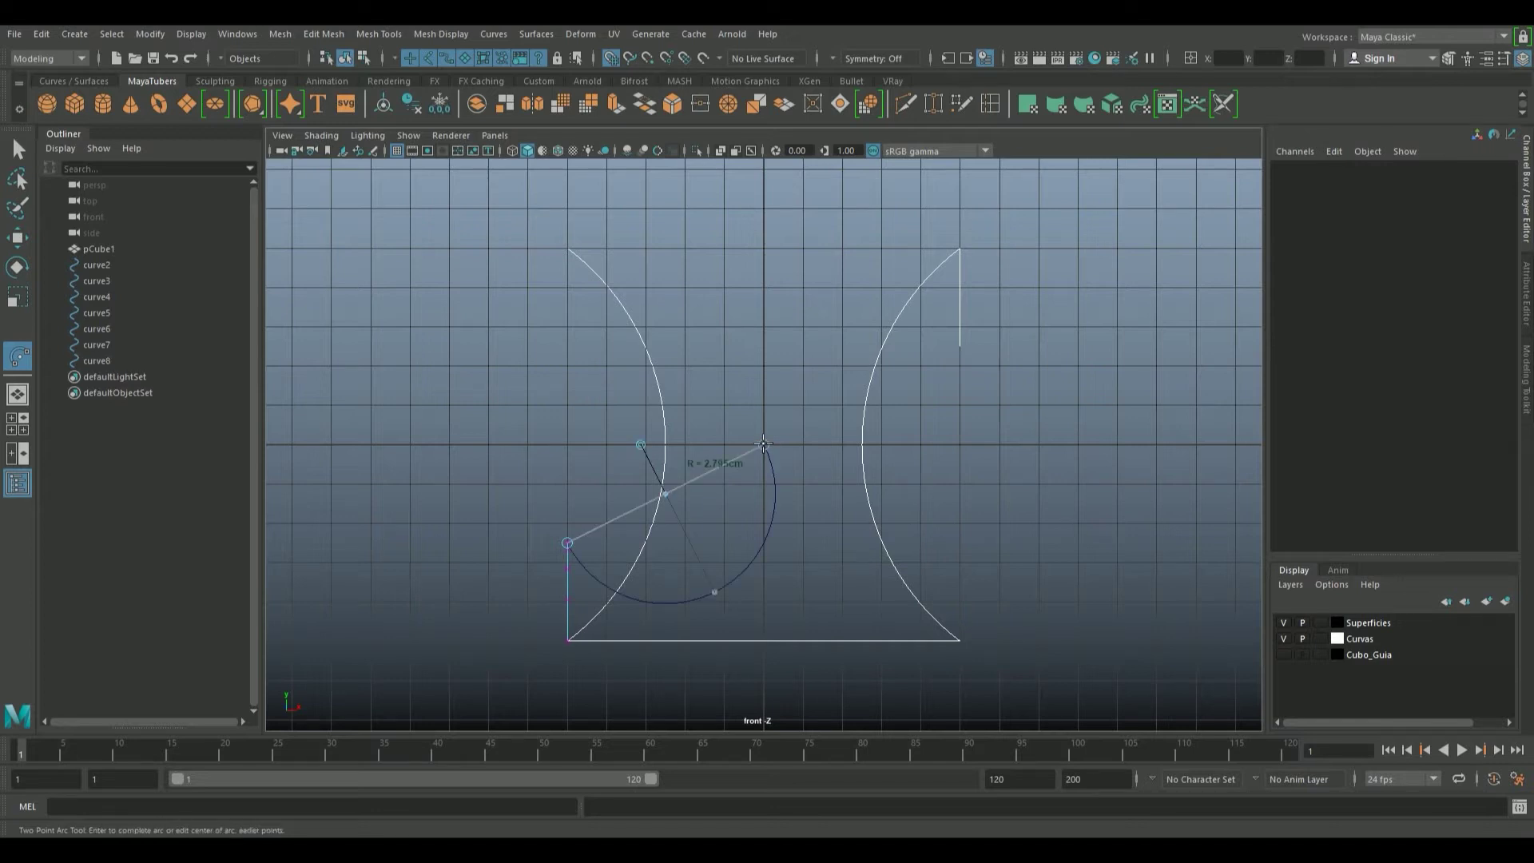
left_click(640, 444)
left_click(640, 444)
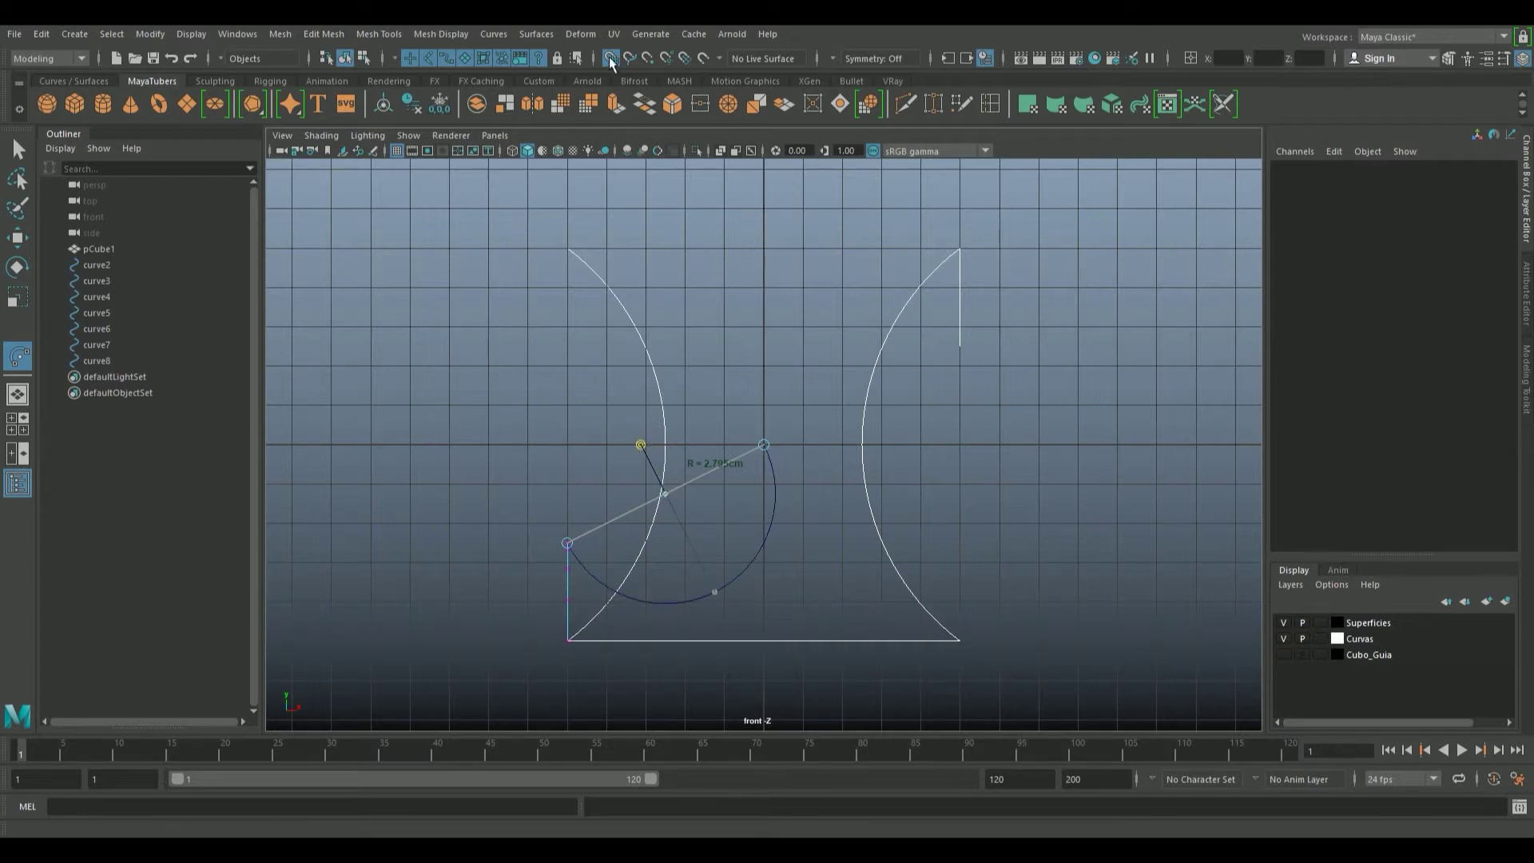
Enlarge the arc radius to about 6 cm and finish it as curve9
left_click_drag(665, 490, 592, 348)
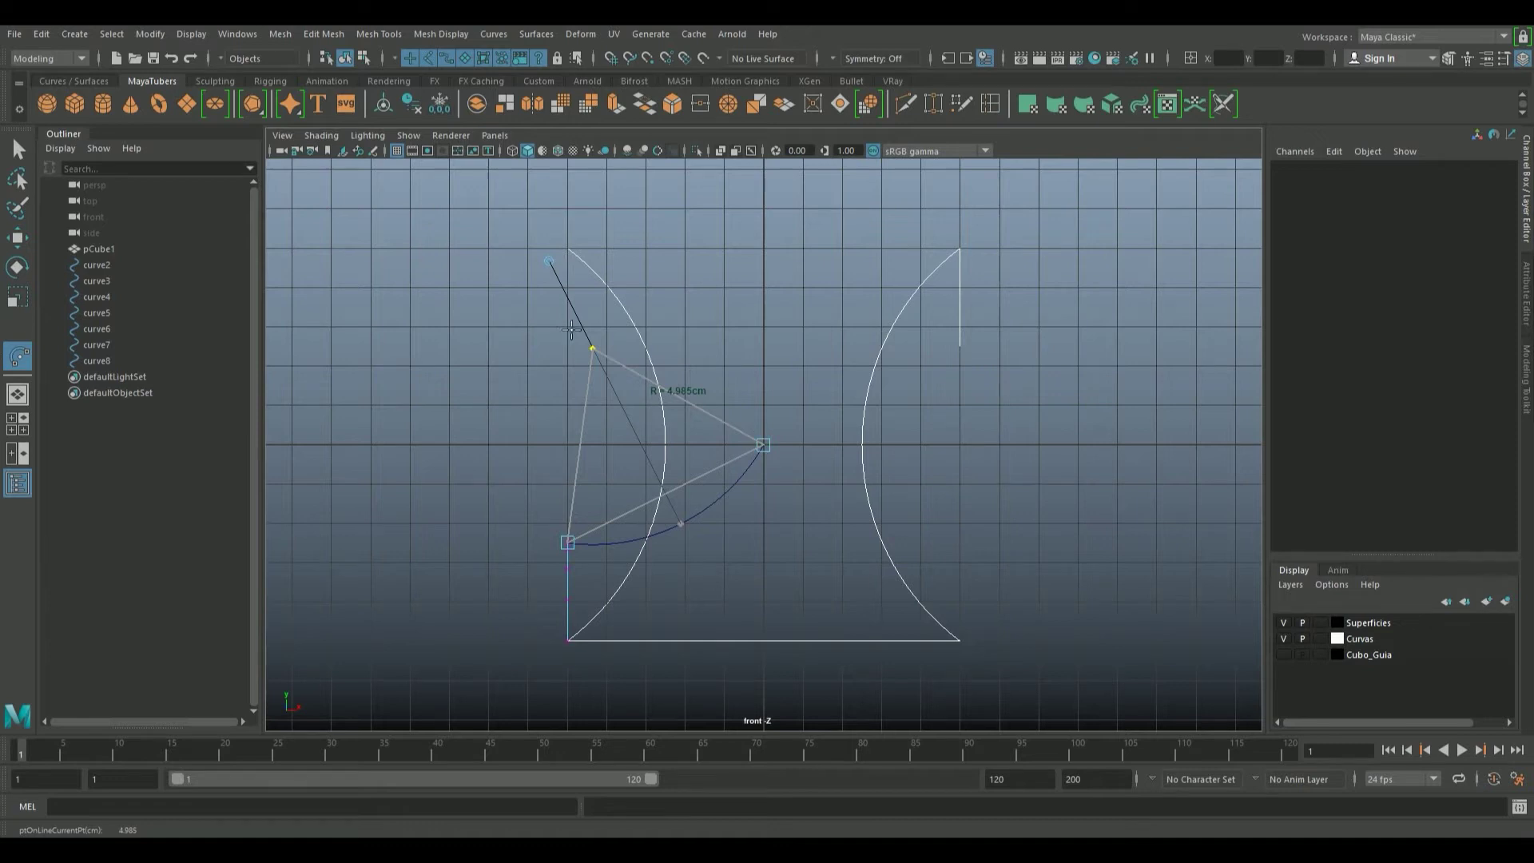
left_click_drag(591, 349, 573, 306)
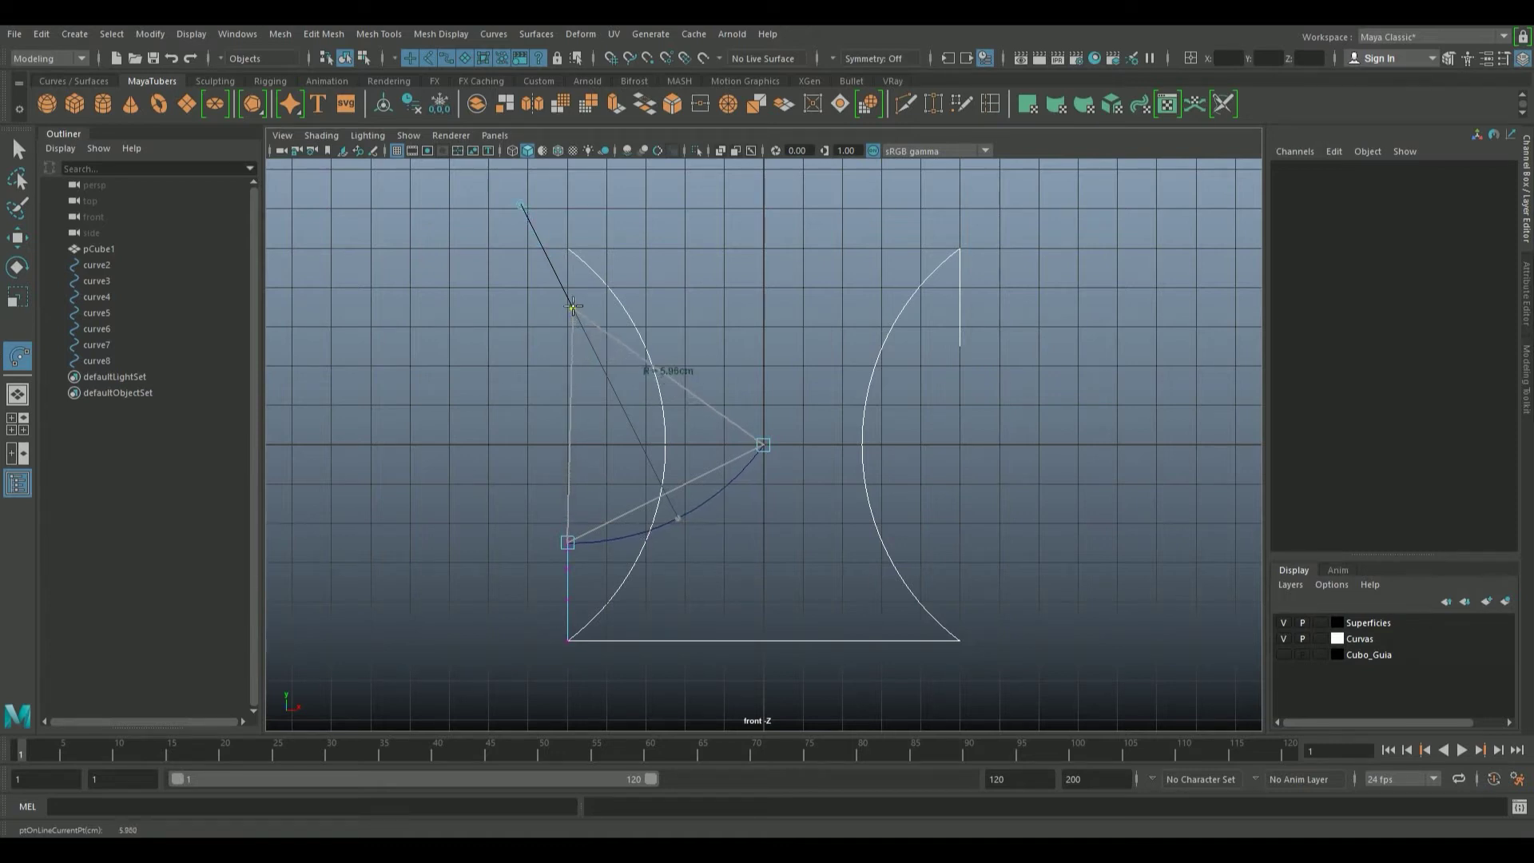
scroll(832, 454, "up", 3)
scroll(832, 454, "up", 3)
scroll(832, 454, "up", 3)
scroll(918, 409, "down", 3)
middle_click_drag(938, 397, 890, 562, "alt")
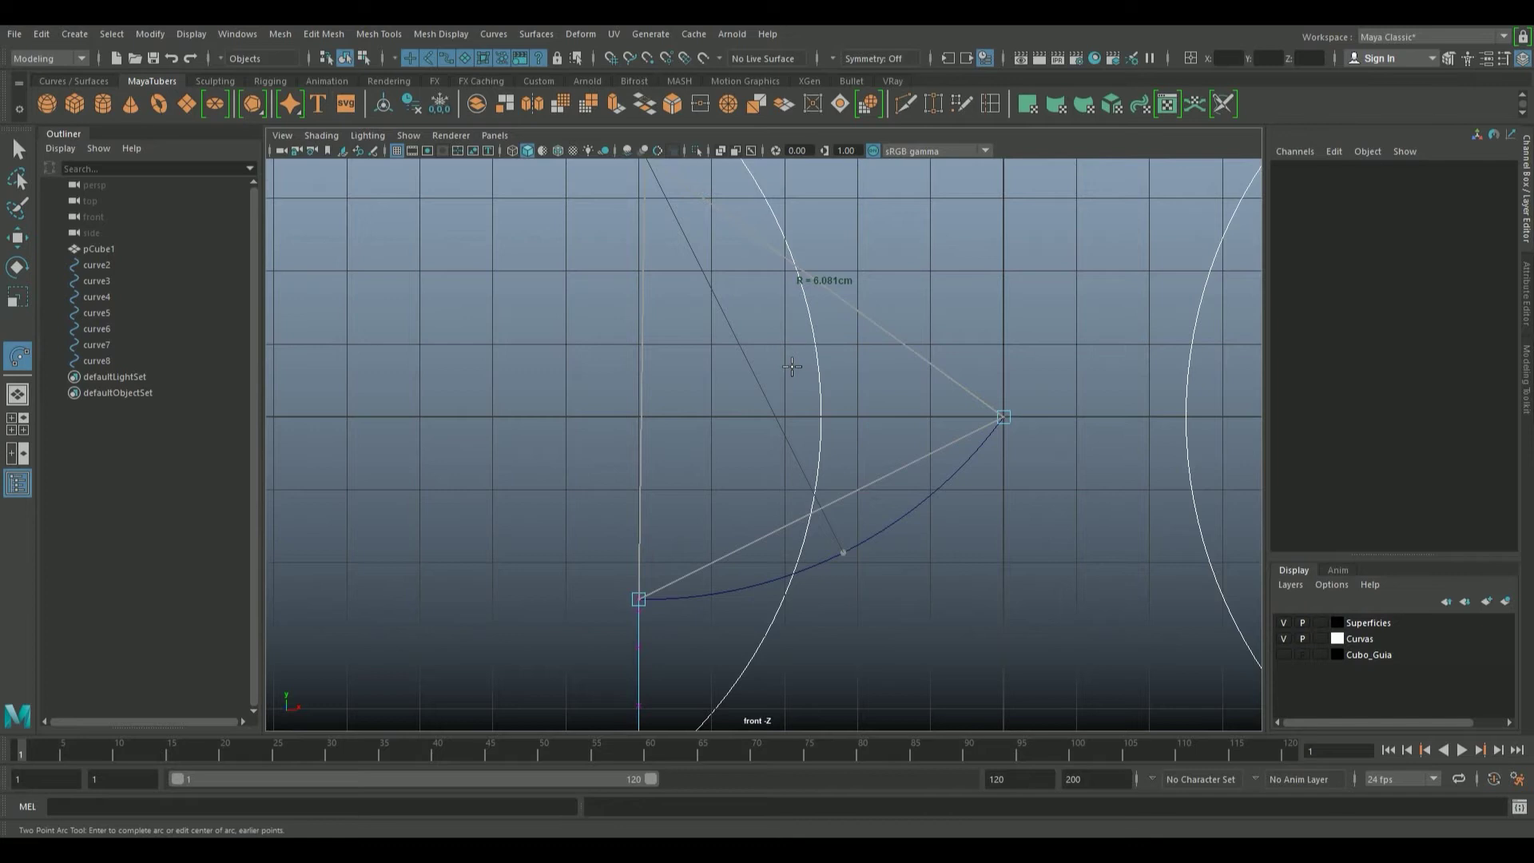
key("Return")
Select curve9 and set its arc Point 1Y to -2.44
key("w")
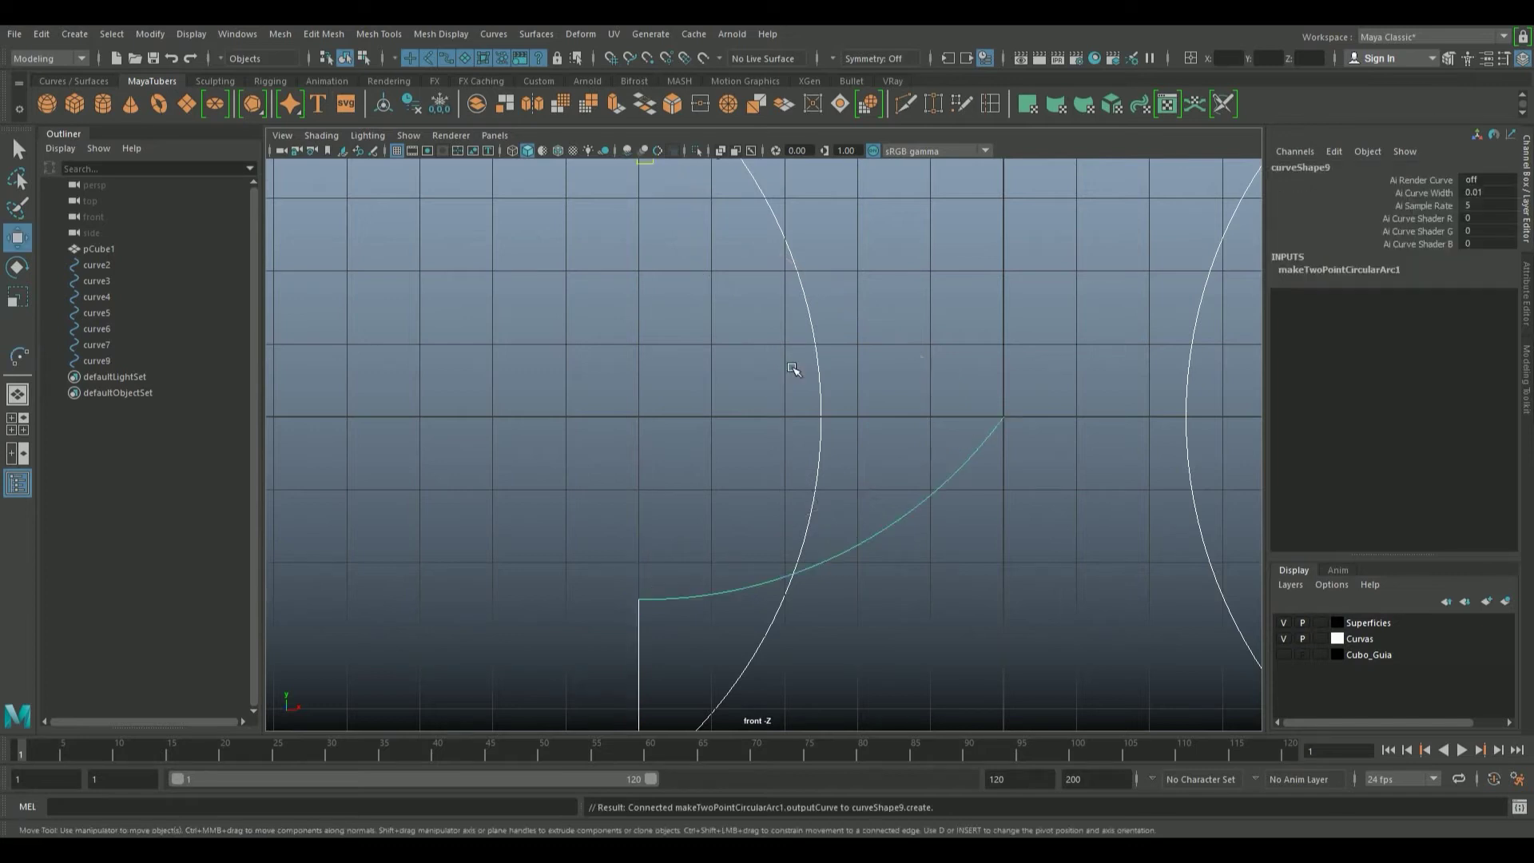
left_click_drag(994, 558, 922, 467)
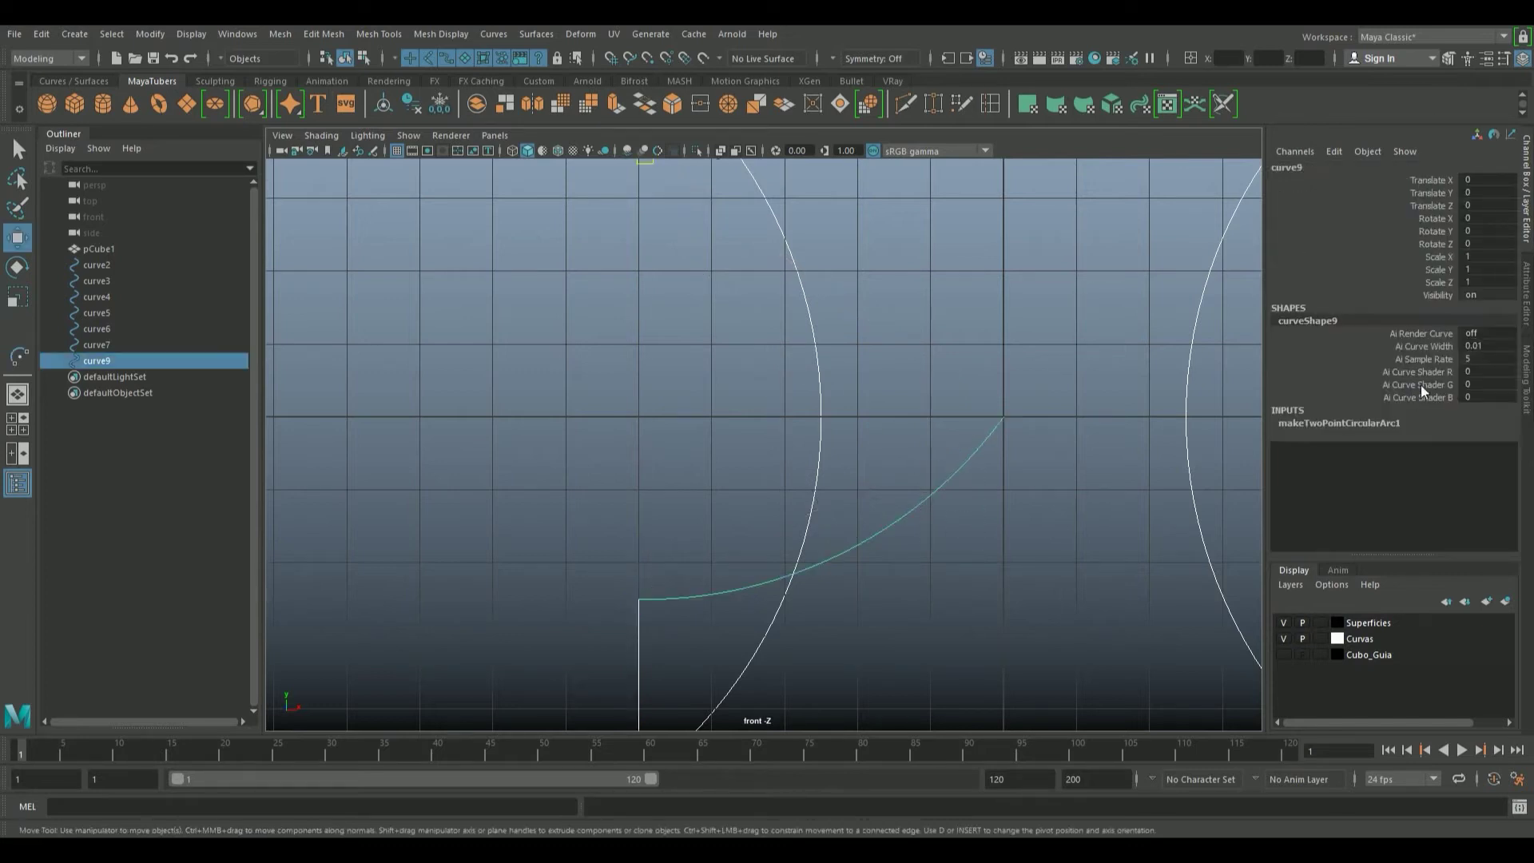
left_click(1361, 425)
double_click(1477, 472)
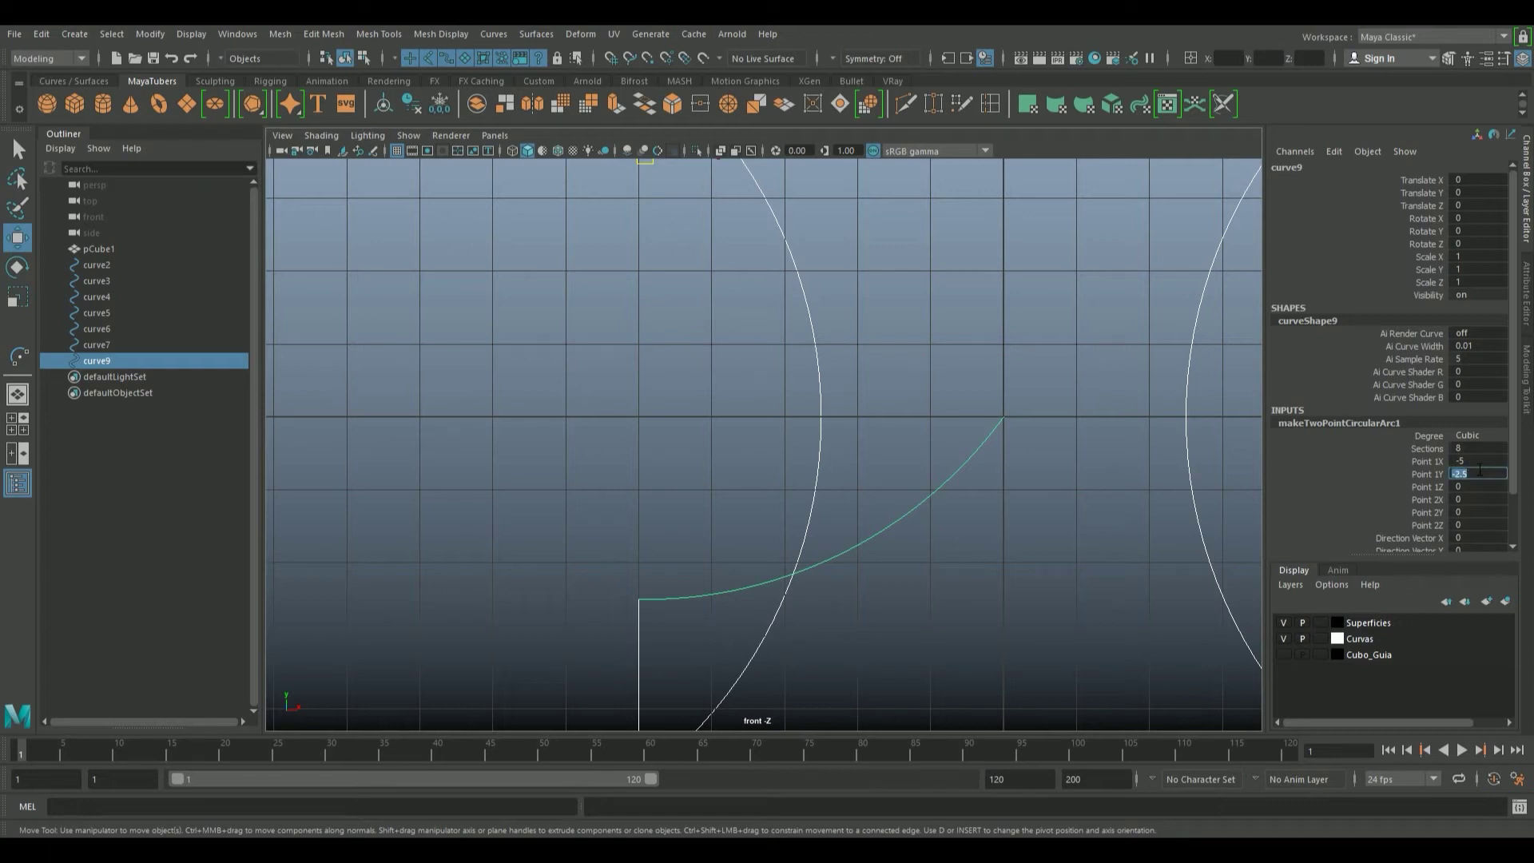
type("-2.44")
key("Return")
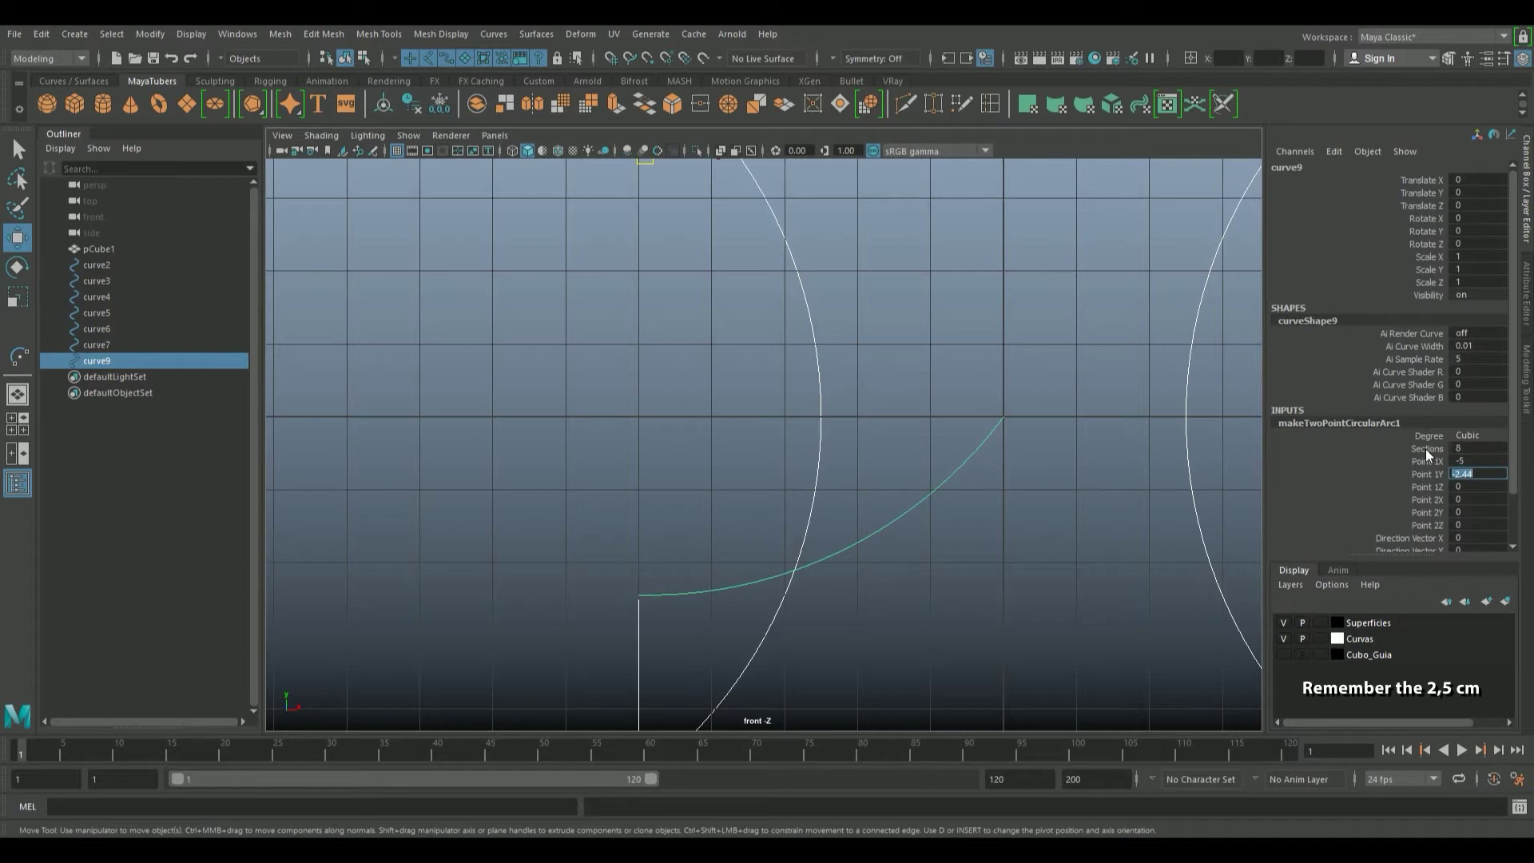
Correct curve9's Point 1Y to exactly -2.5 and reframe the front view
left_click_drag(1428, 460, 1434, 521)
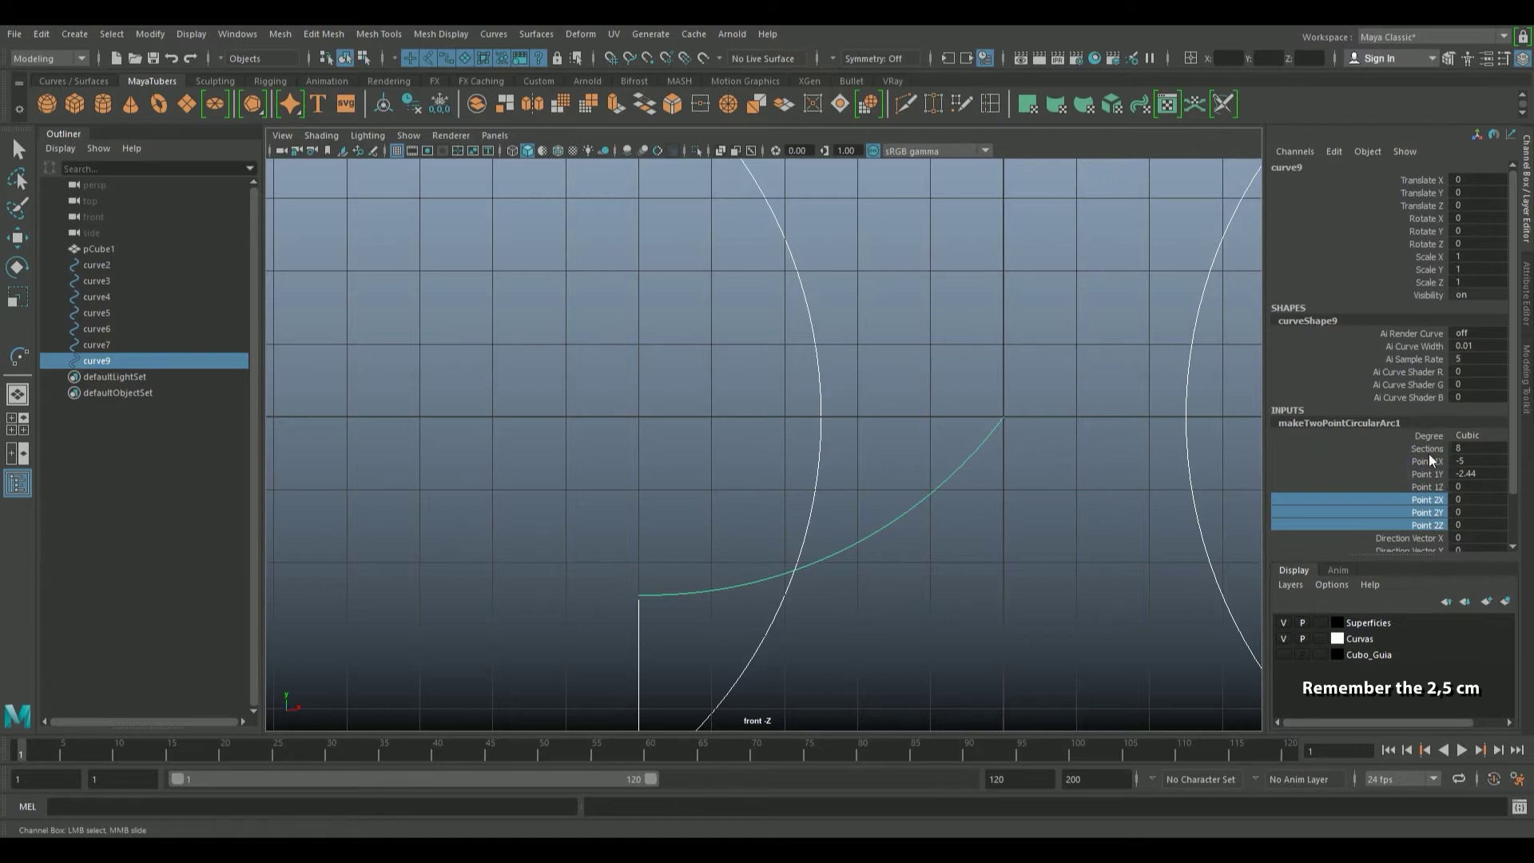
left_click_drag(1428, 461, 1435, 481)
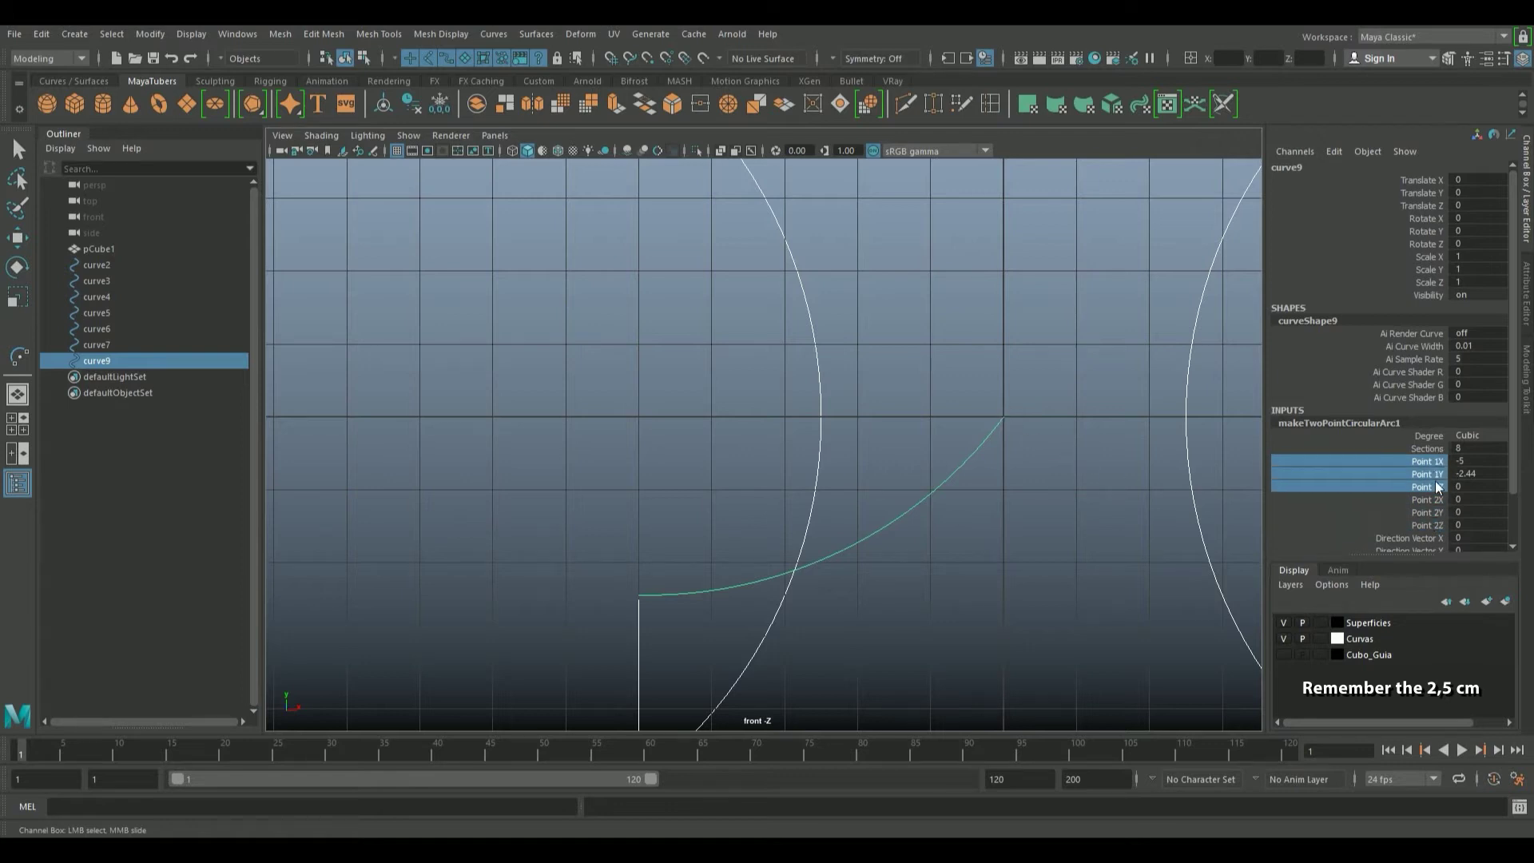
double_click(1478, 473)
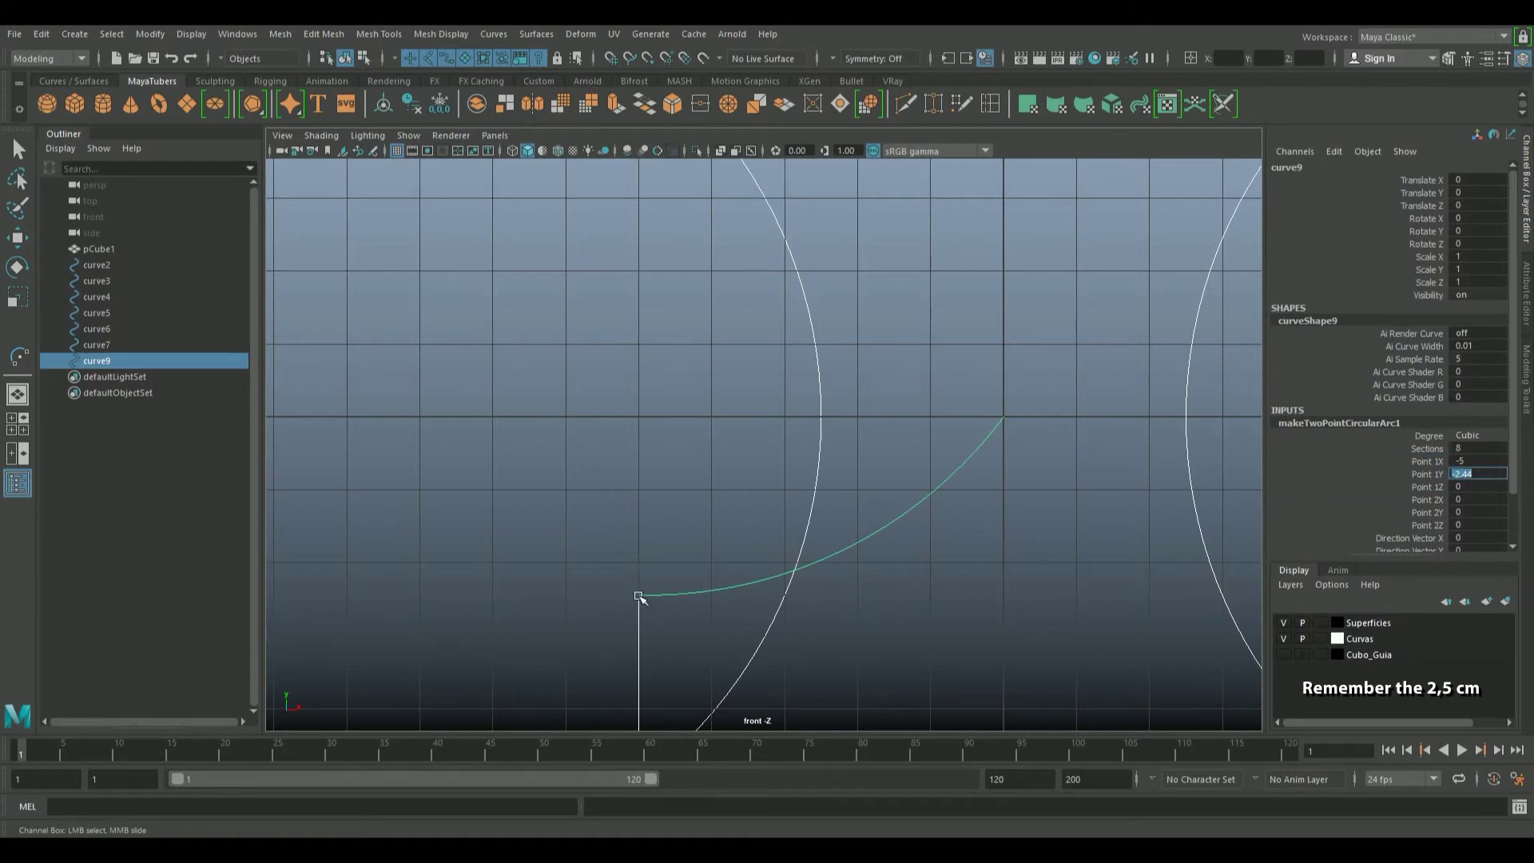
middle_click_drag(729, 637, 723, 551, "alt")
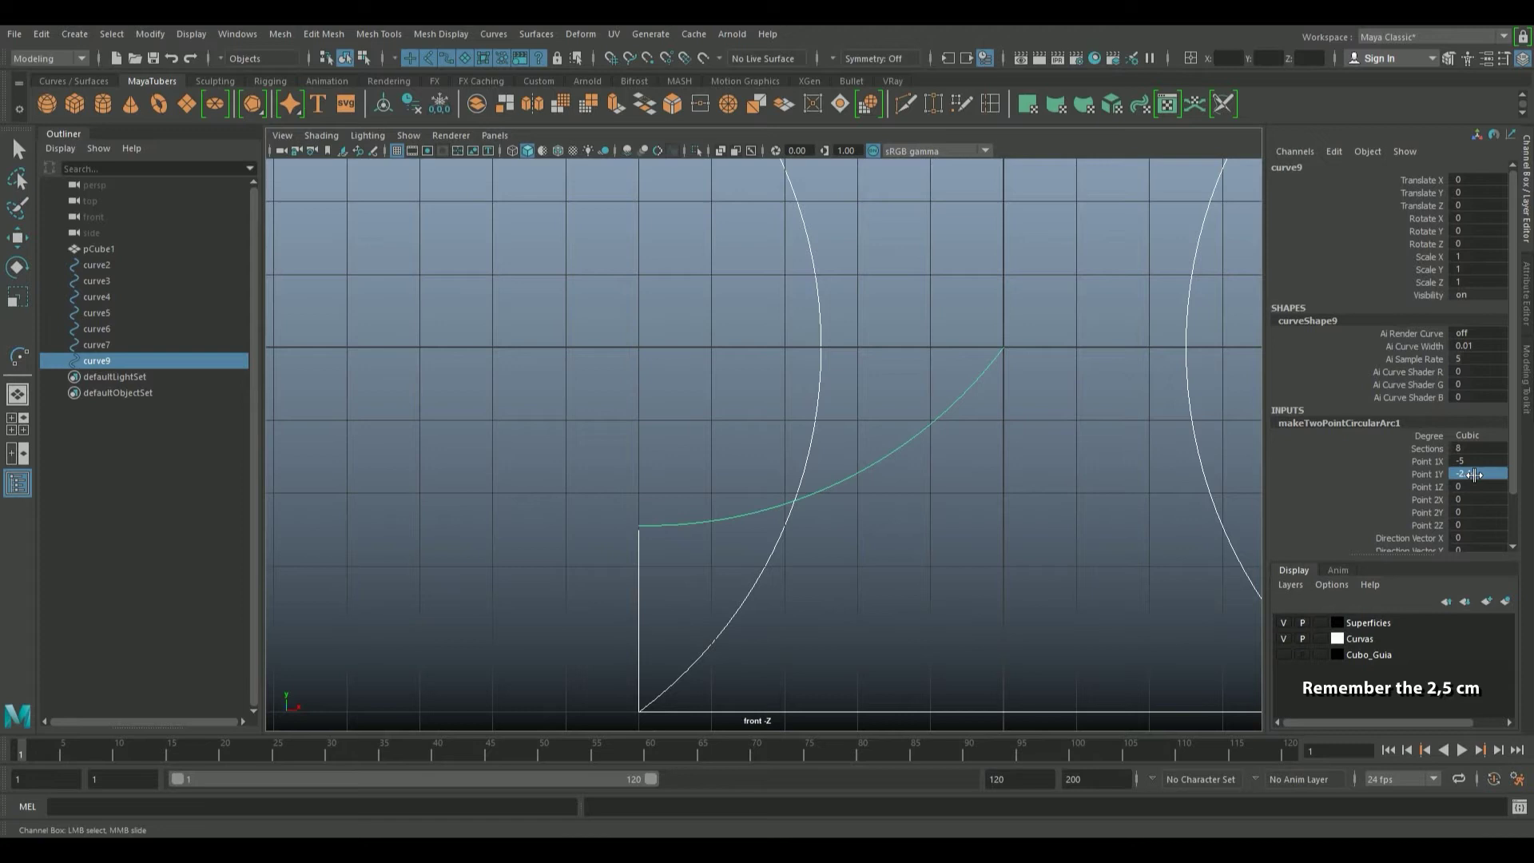
double_click(1473, 474)
type("-")
key("Return")
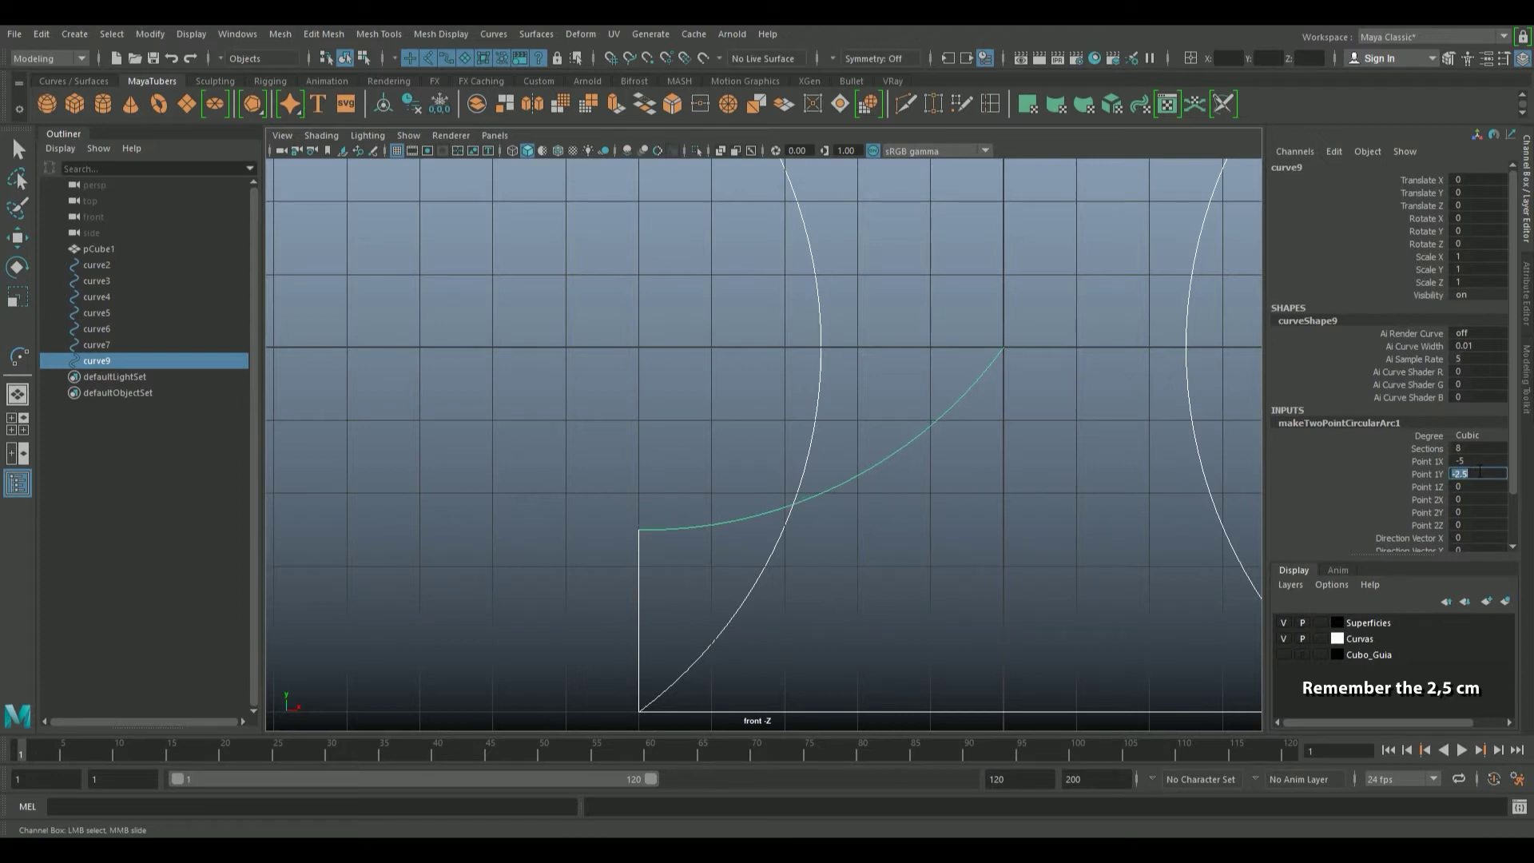
middle_click_drag(847, 529, 702, 575, "alt")
scroll(719, 551, "down", 3)
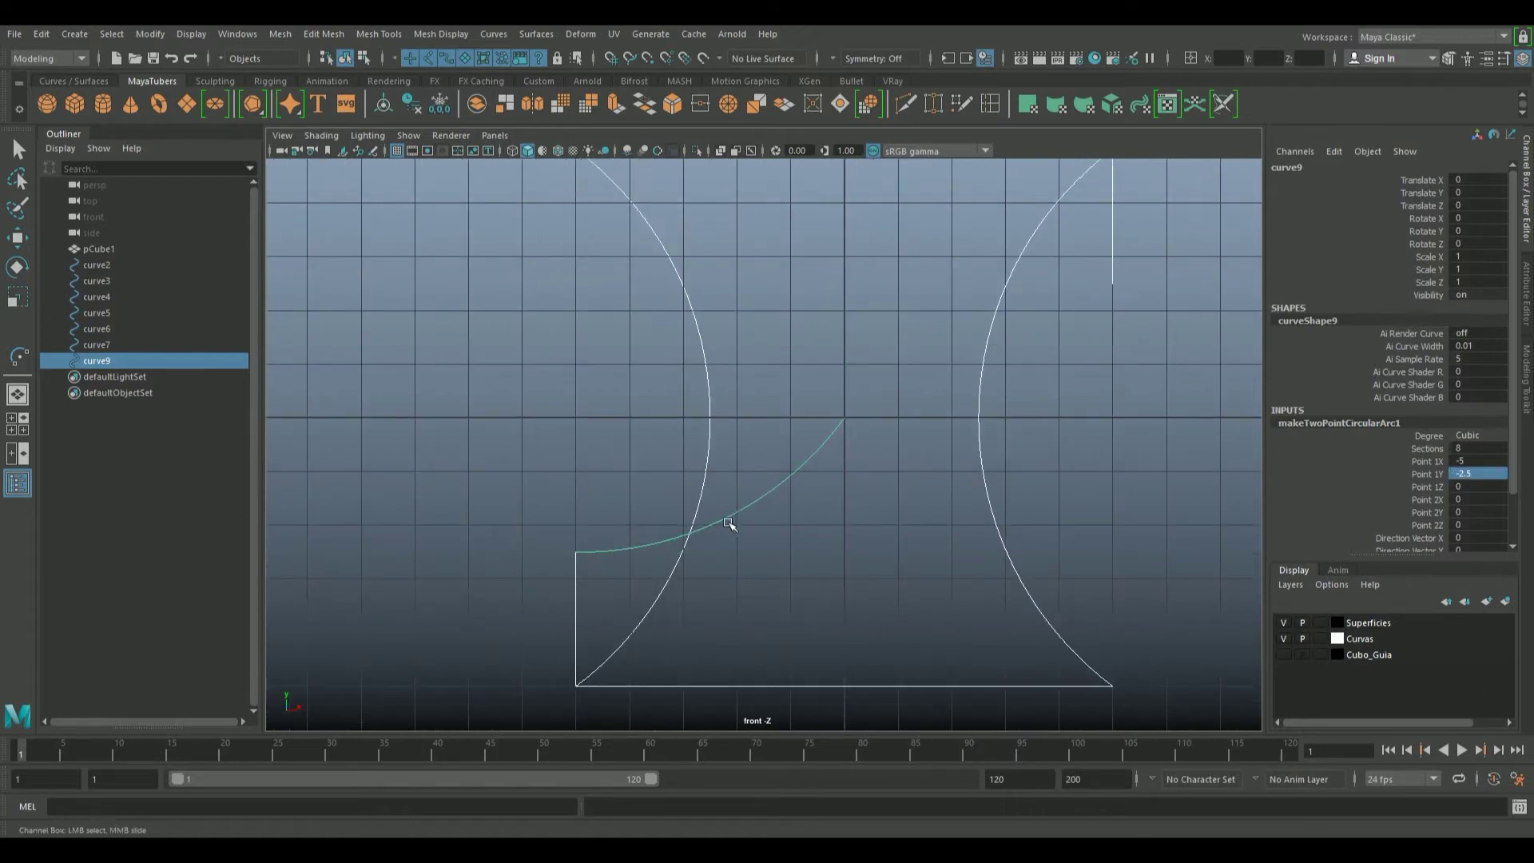
left_click_drag(739, 521, 783, 510, "alt")
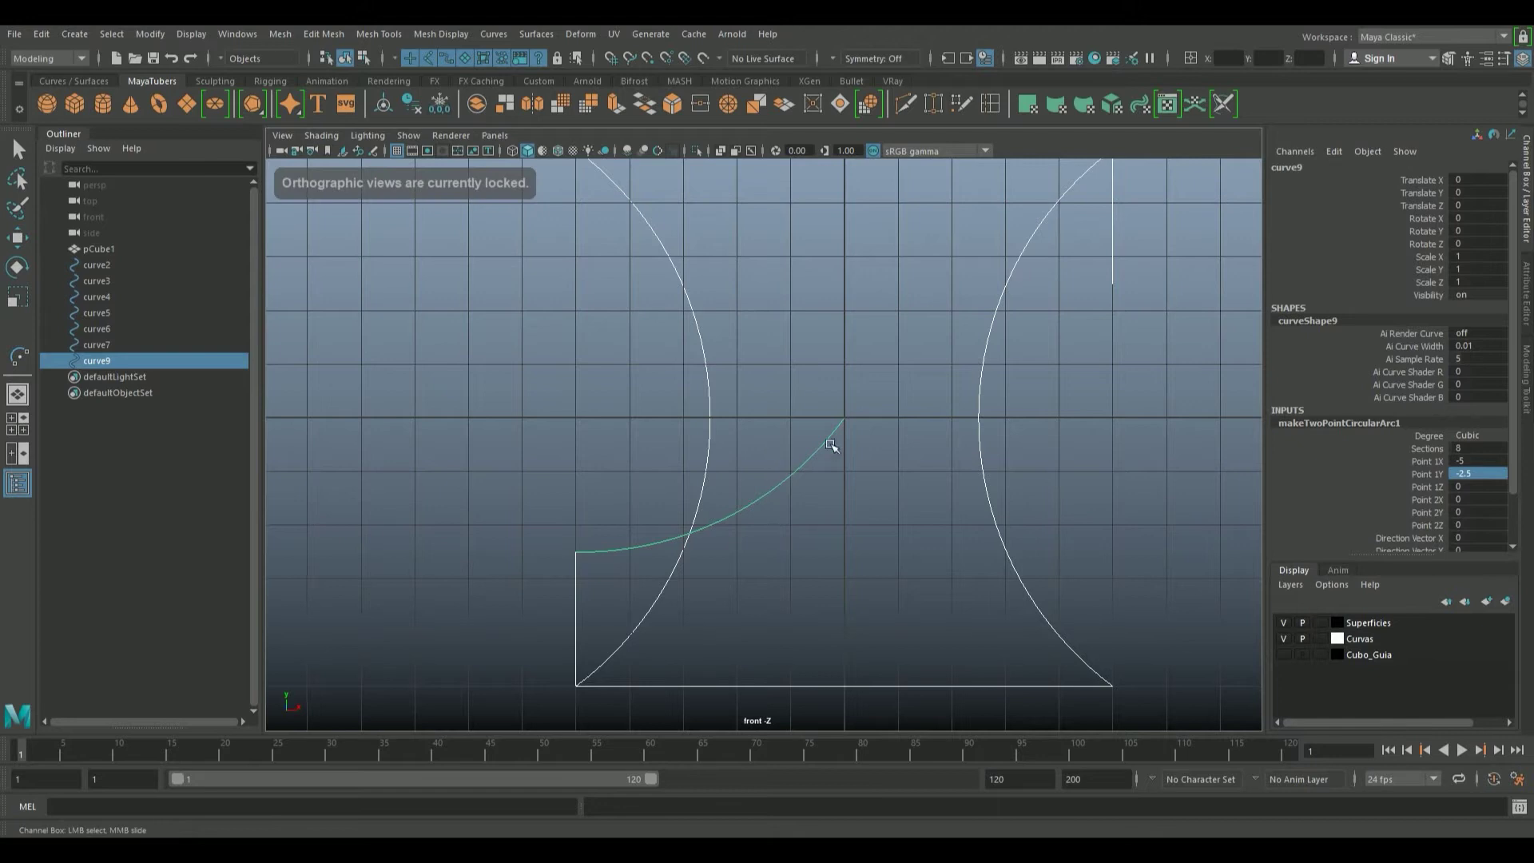
Maximize and orbit the perspective view to see the arc inside the star
key("space")
left_click_drag(918, 335, 1070, 343, "alt")
key("space")
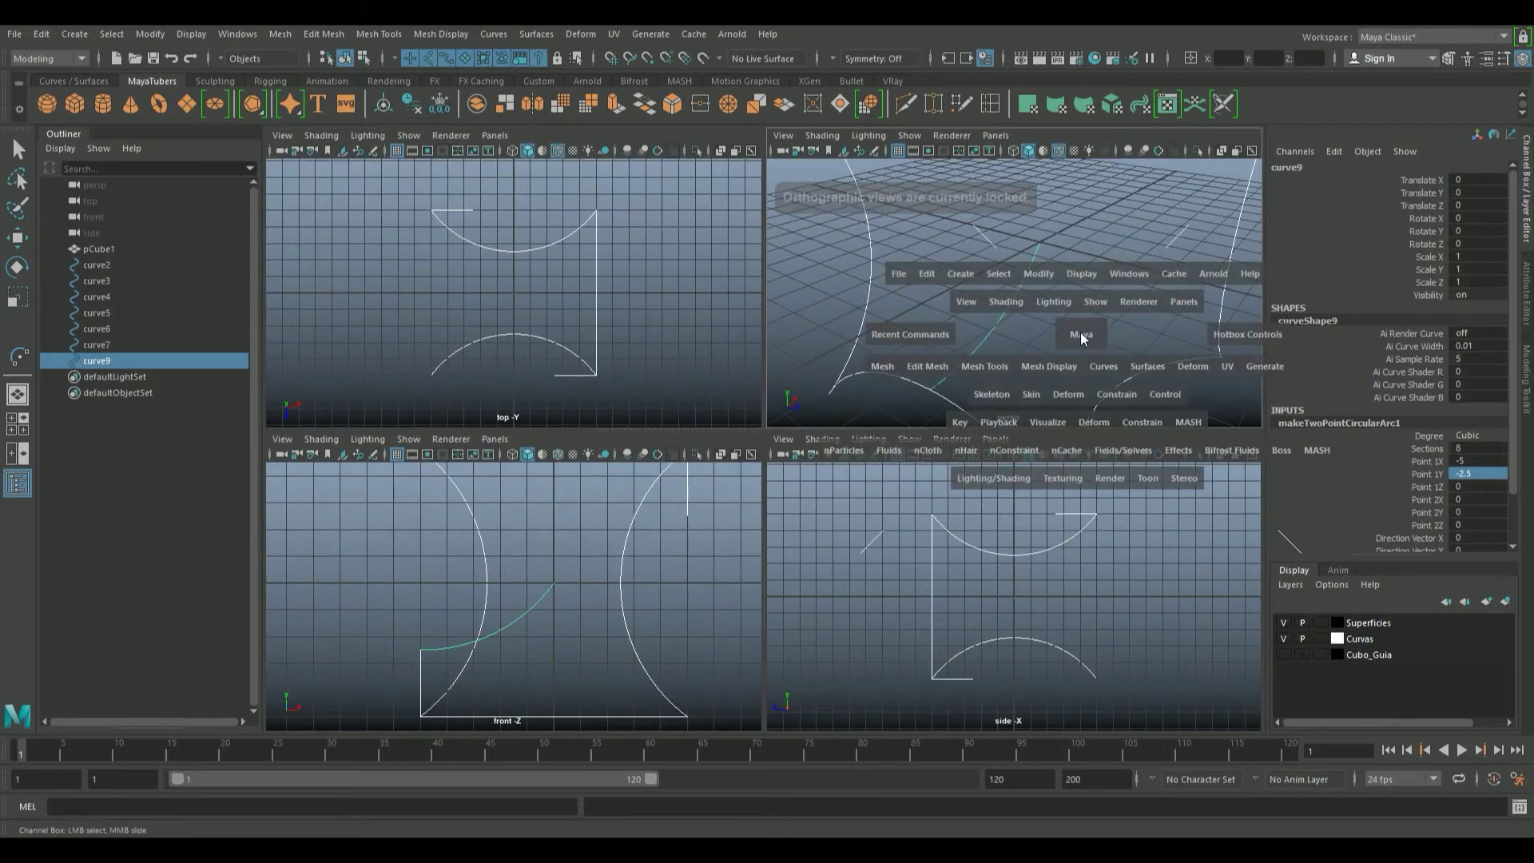
left_click_drag(879, 366, 708, 506, "alt")
middle_click_drag(816, 390, 678, 429, "alt")
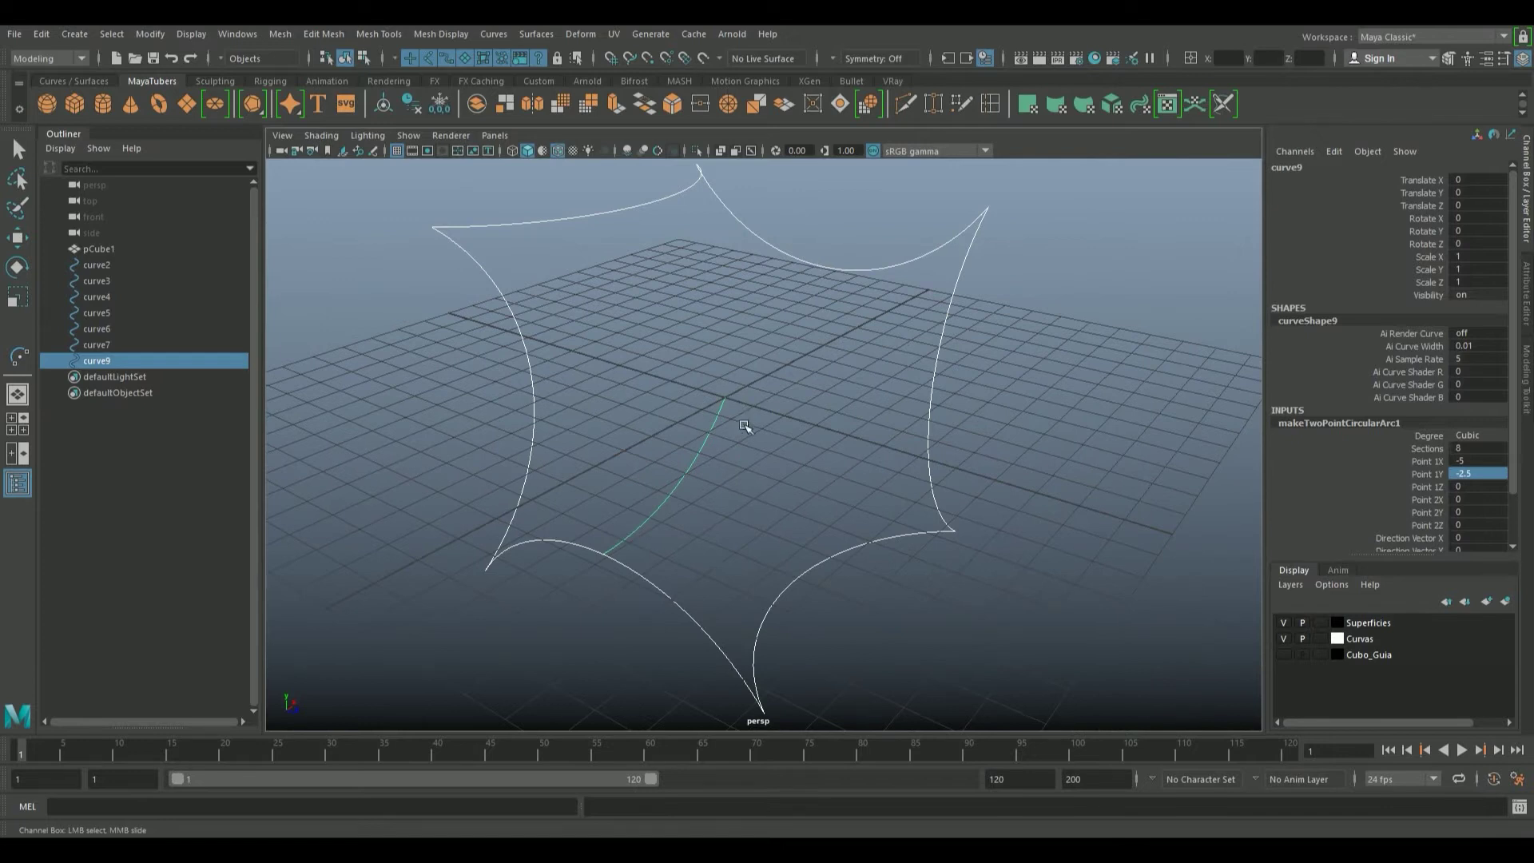
key("w")
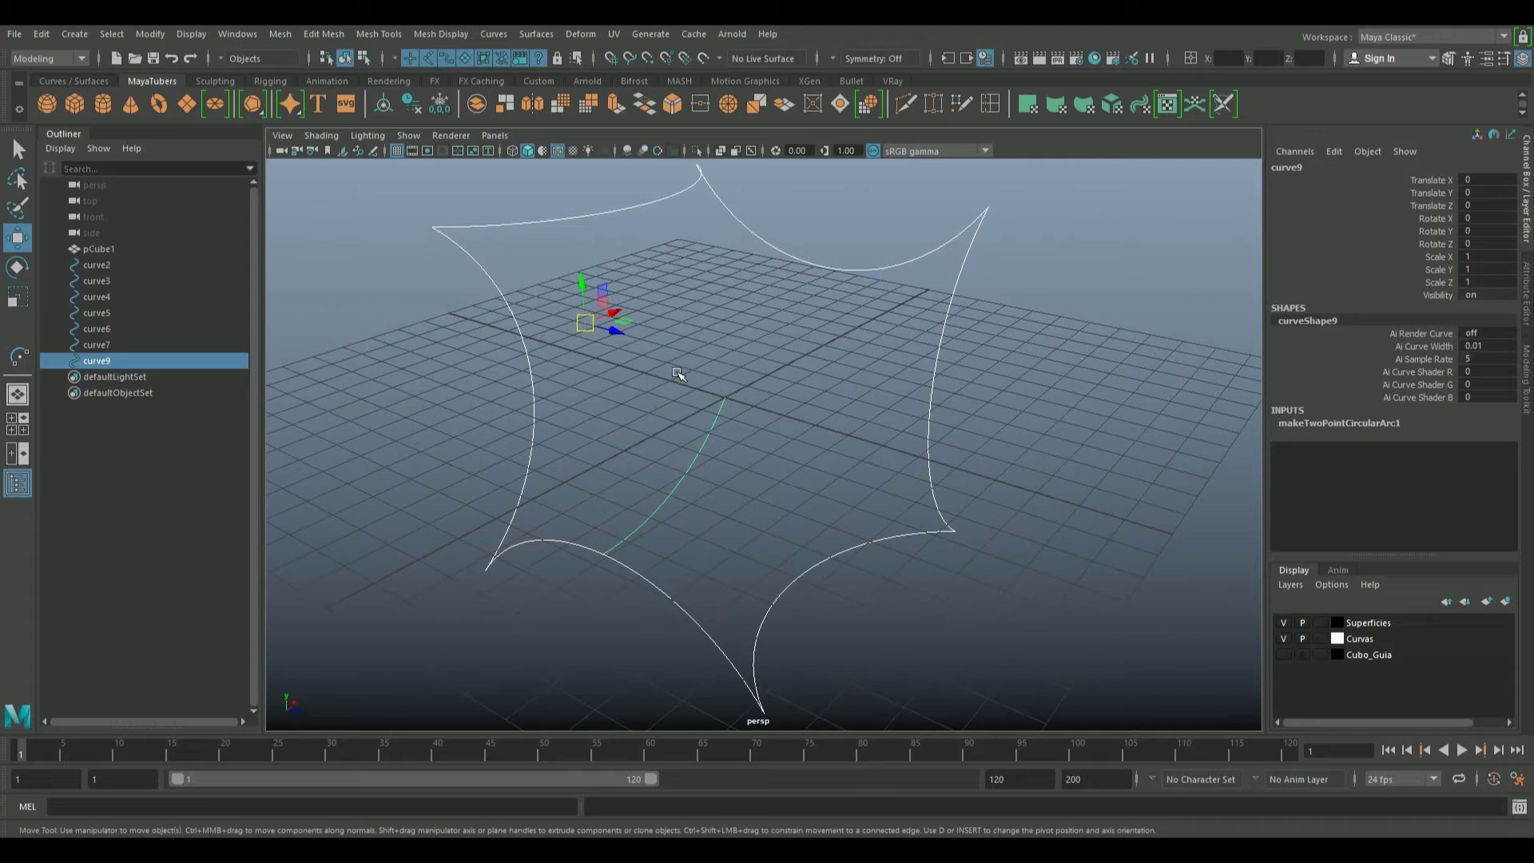
Move curve9's pivot to the arc's end, snapped to a grid point
key("equal")
key("d")
left_click_drag(586, 325, 718, 392)
key("x")
key("d")
Duplicate the arc as curve10 and rotate it -60° about Z
key("ctrl+d")
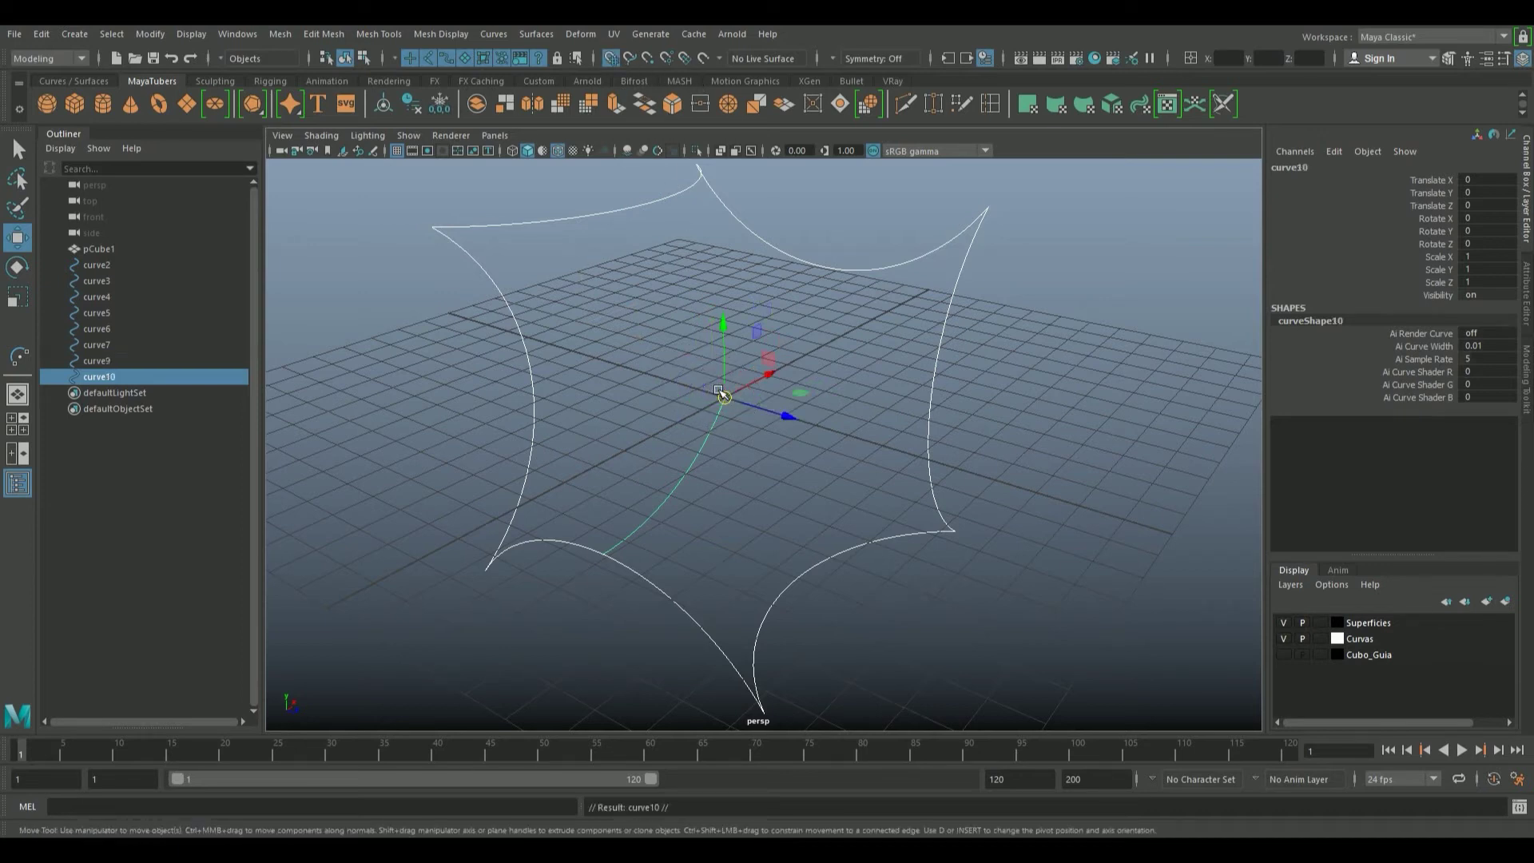
key("e")
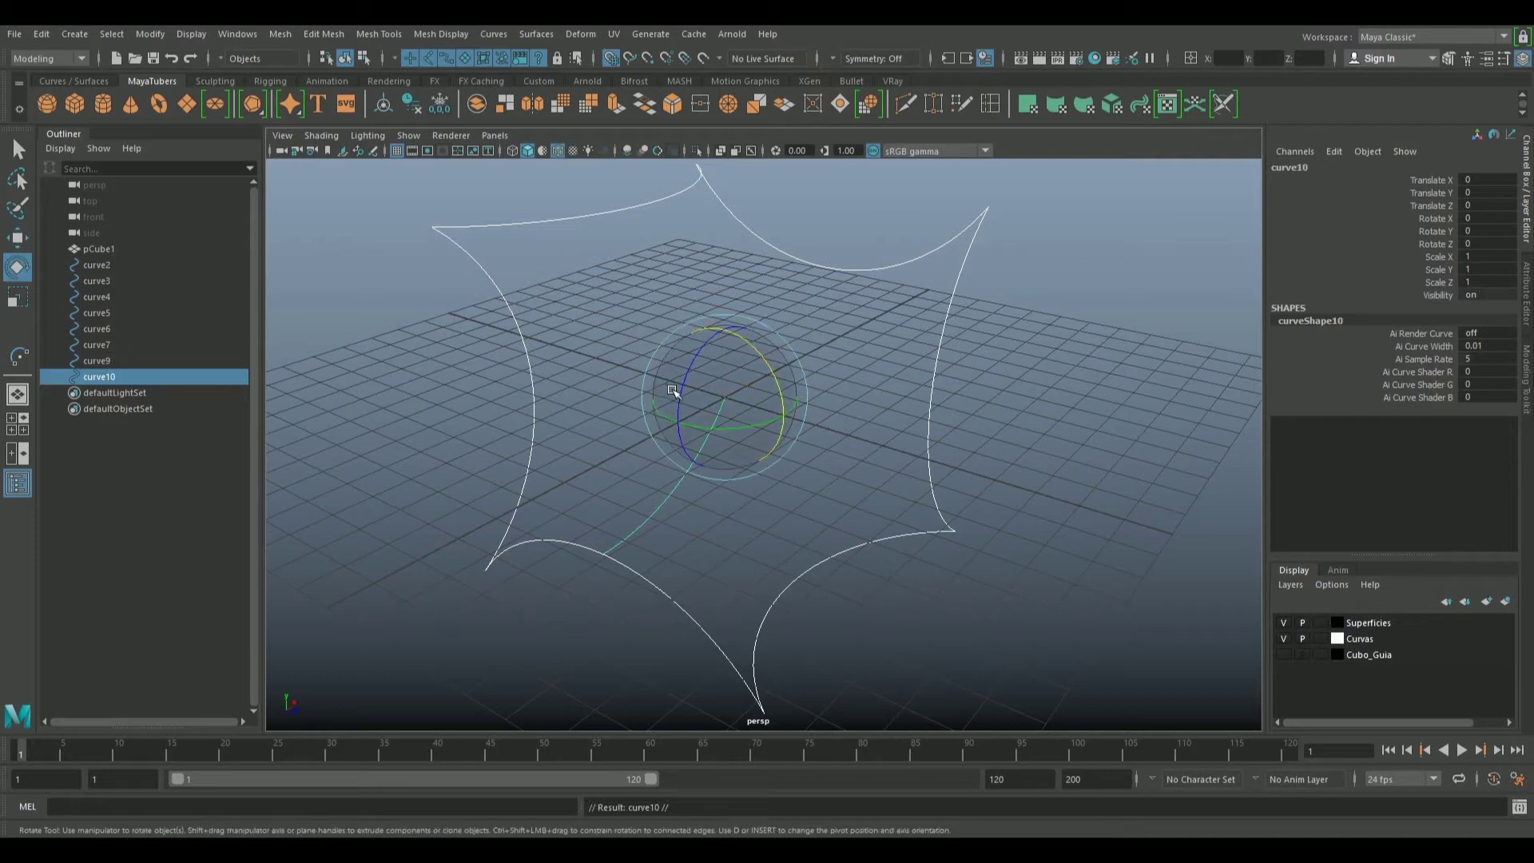
left_click_drag(679, 351, 820, 198)
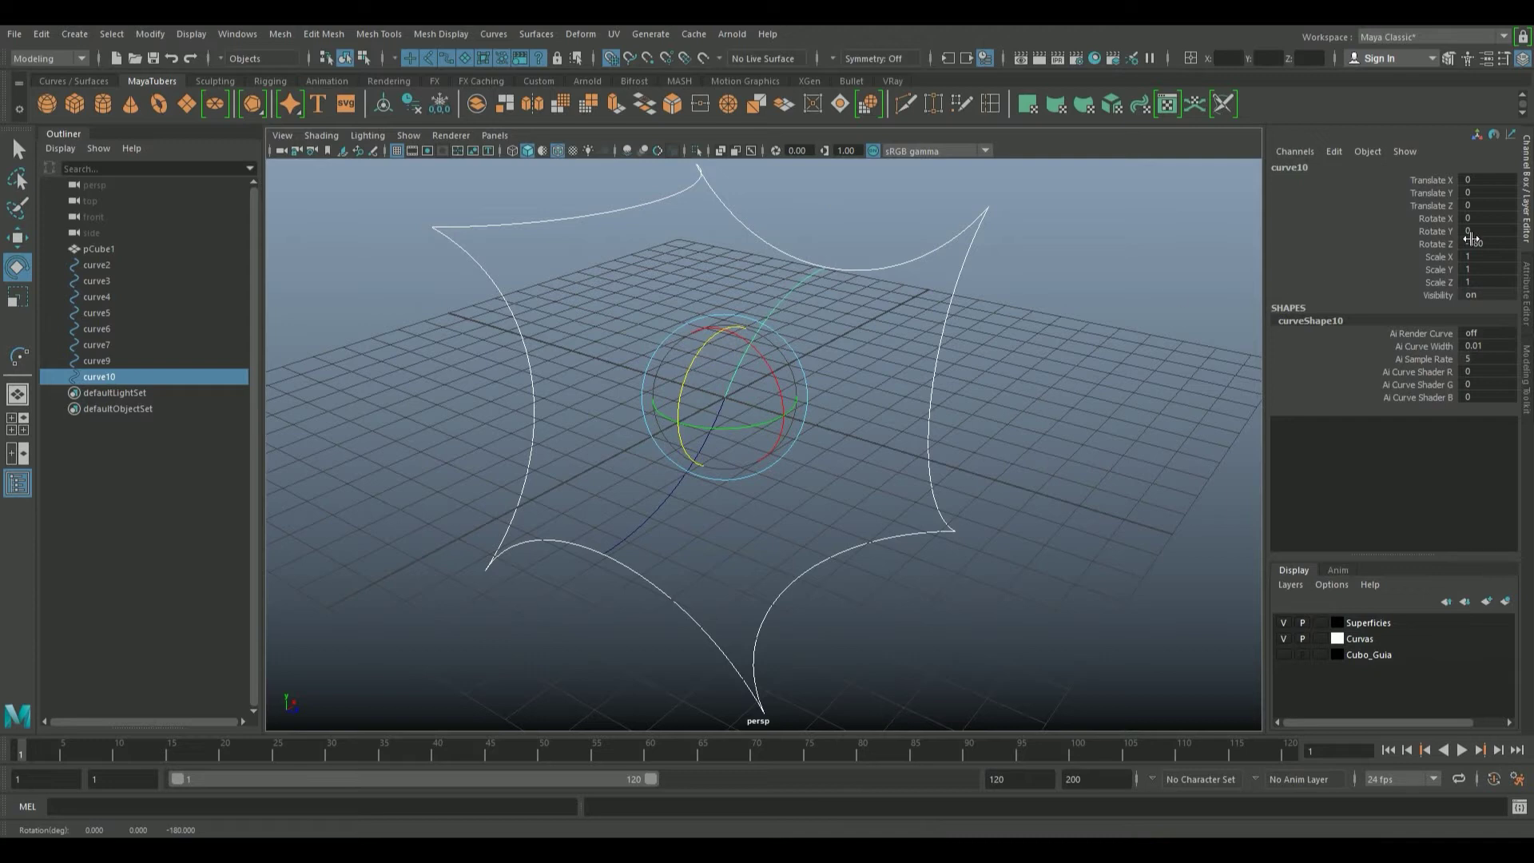
Group curve9 and curve10 into group1, nested inside a new group2
left_click_drag(810, 511, 711, 401)
right_click(1359, 640)
left_click(1366, 676)
left_click(825, 508)
left_click_drag(786, 445, 654, 342)
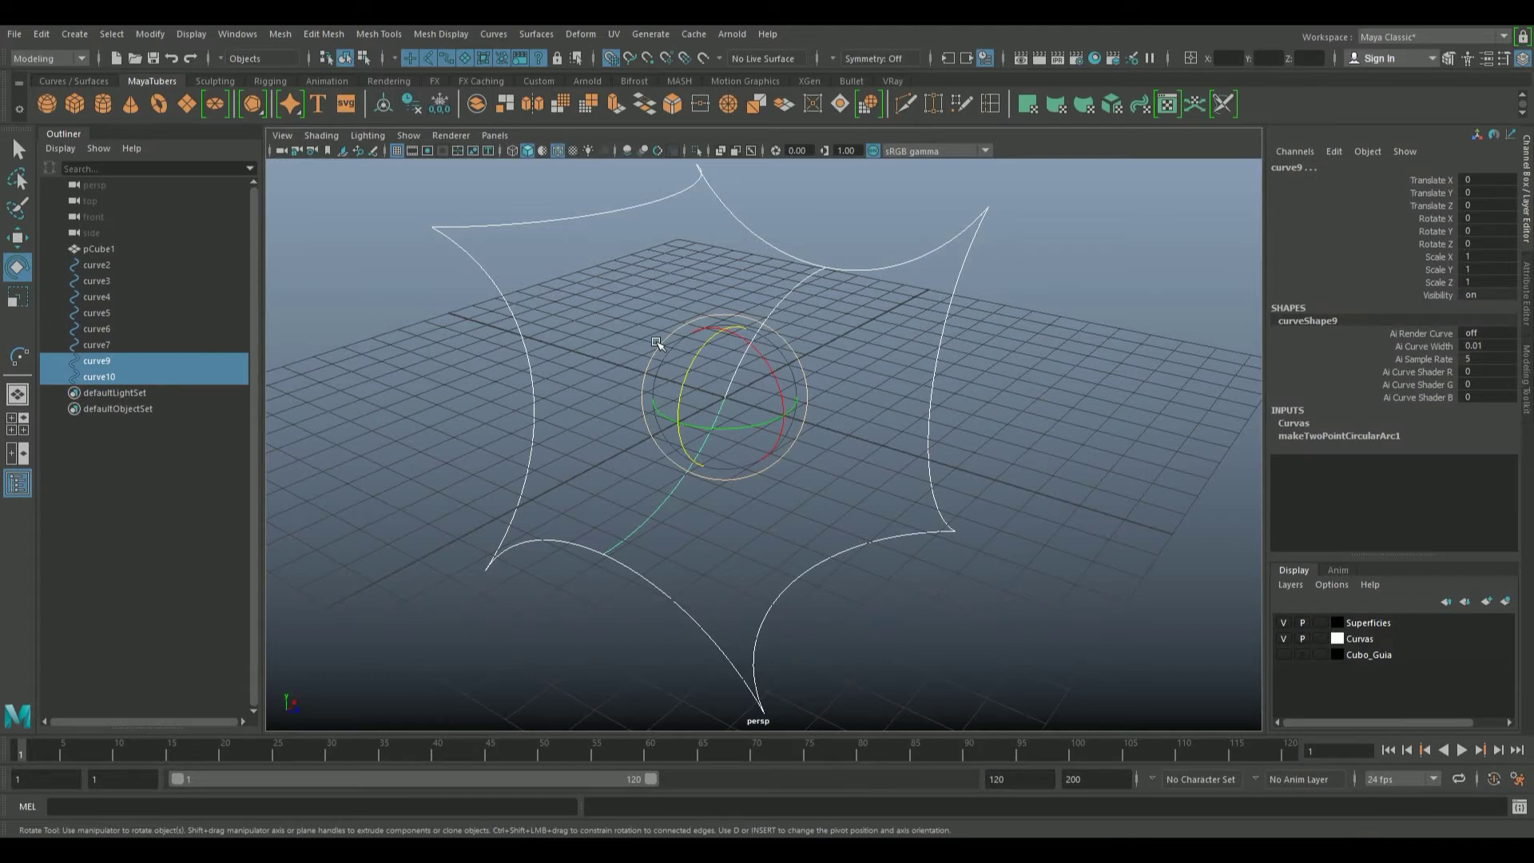
key("ctrl+g")
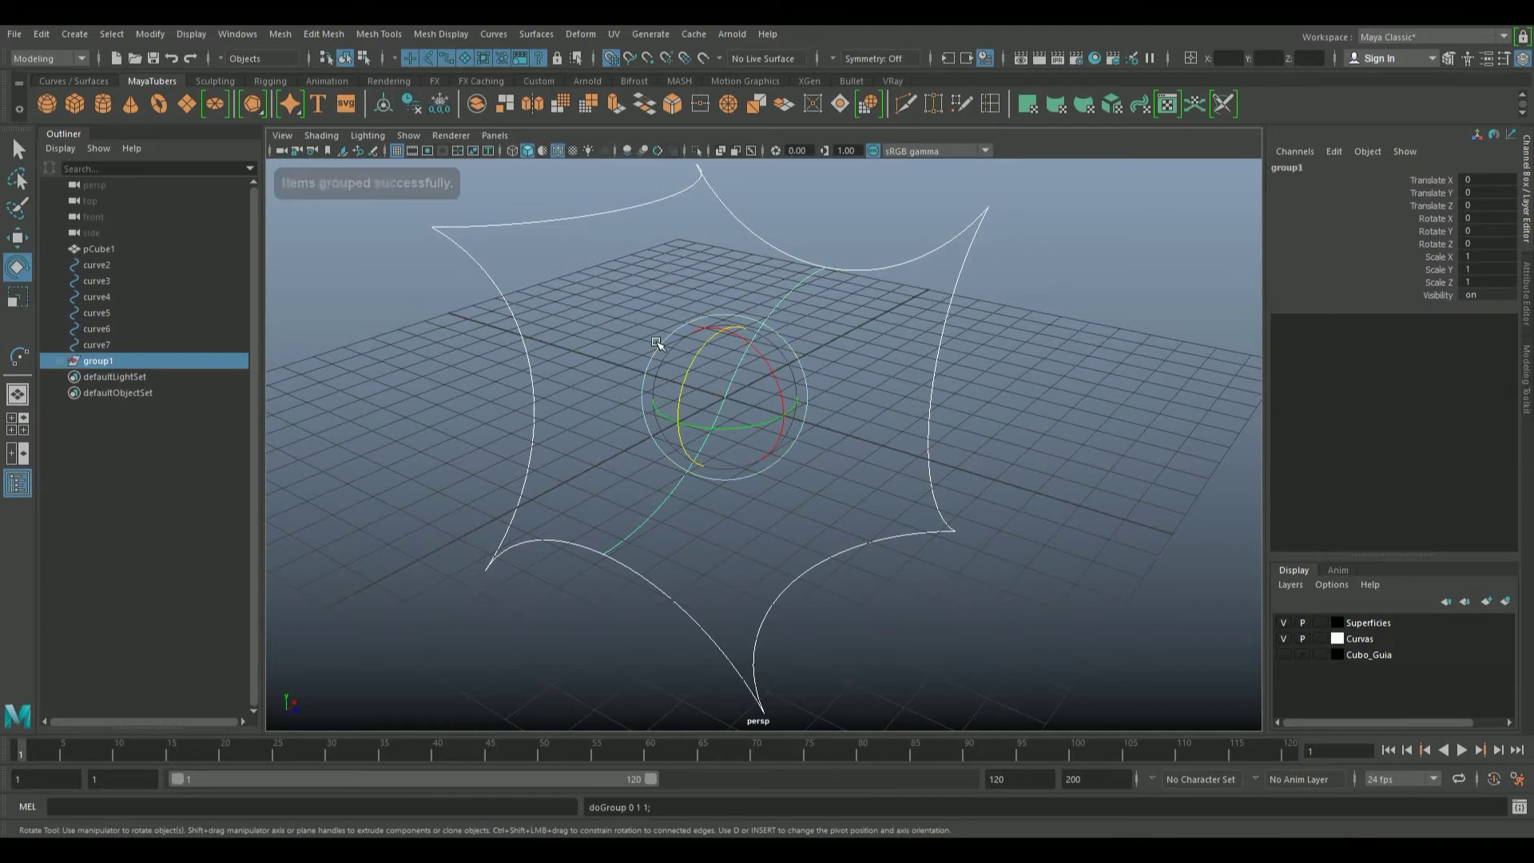
key("ctrl+g")
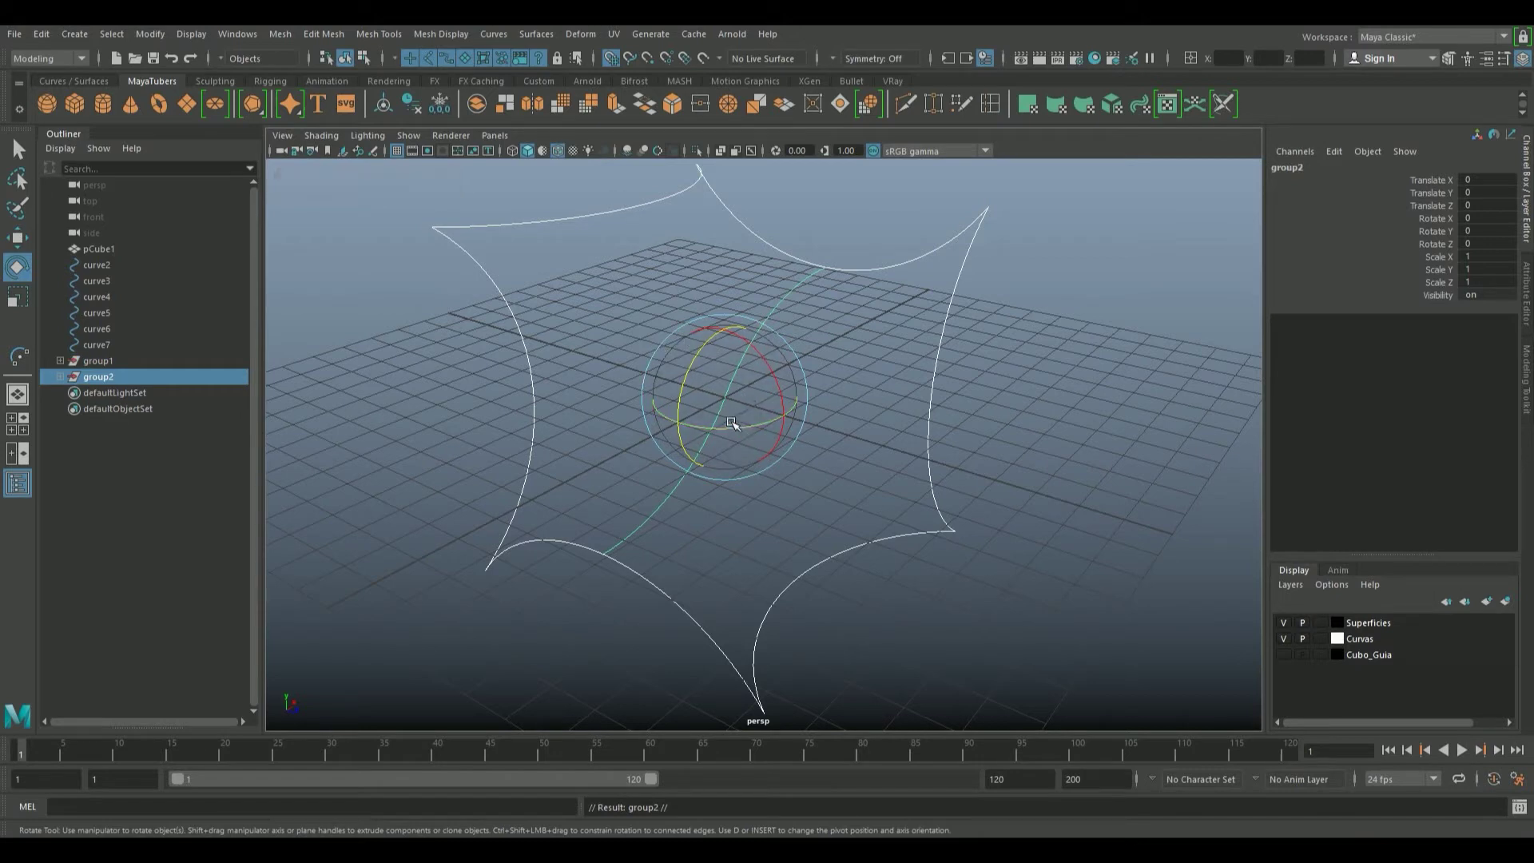
Rotate group2 75° about Y and -90° about X, then duplicate it as group3
left_click_drag(731, 424, 822, 410)
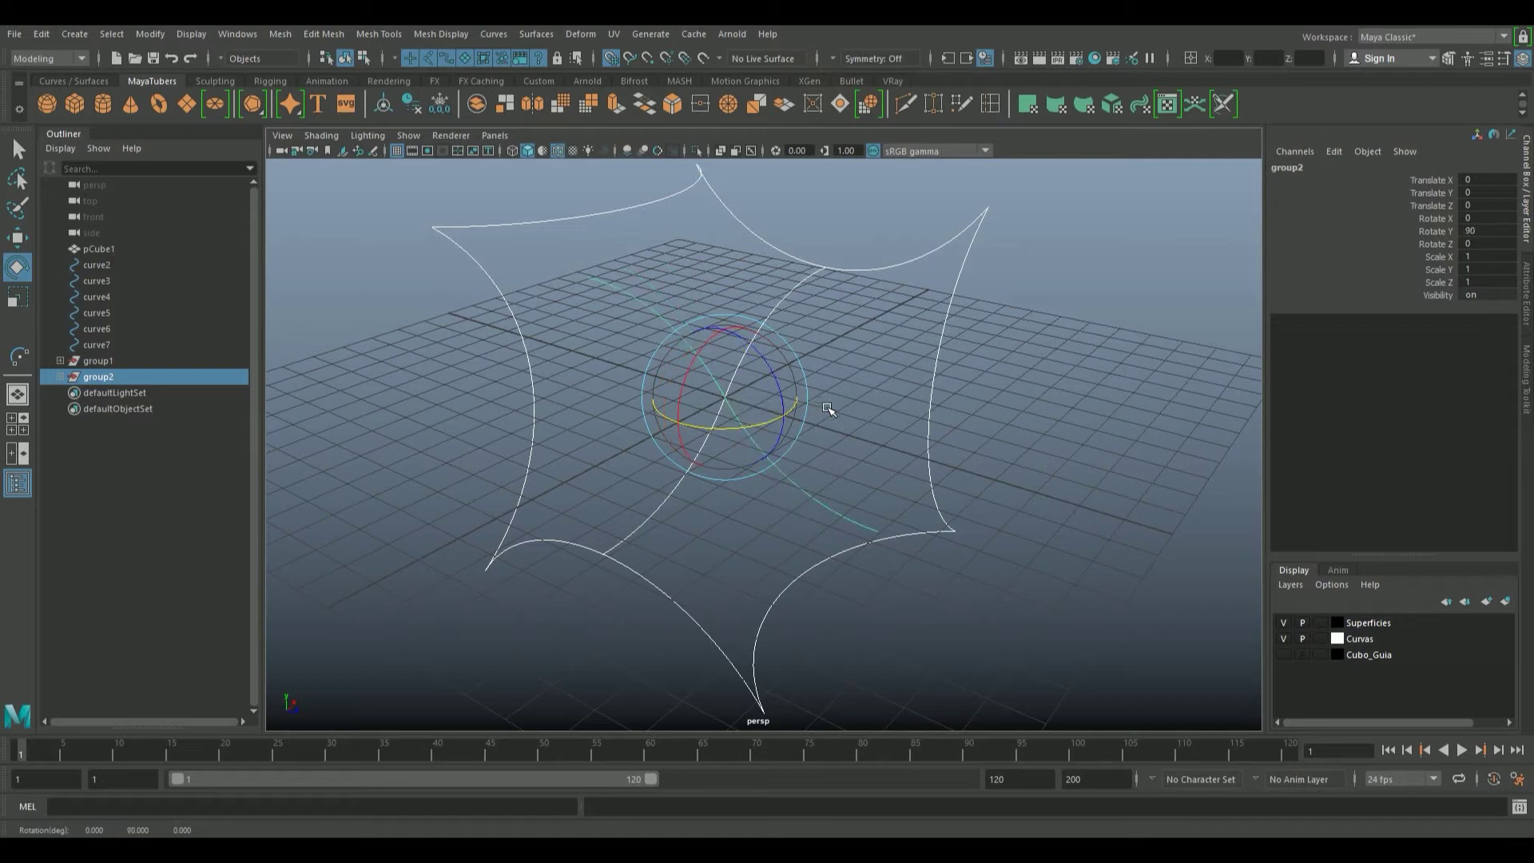
left_click_drag(759, 361, 674, 448)
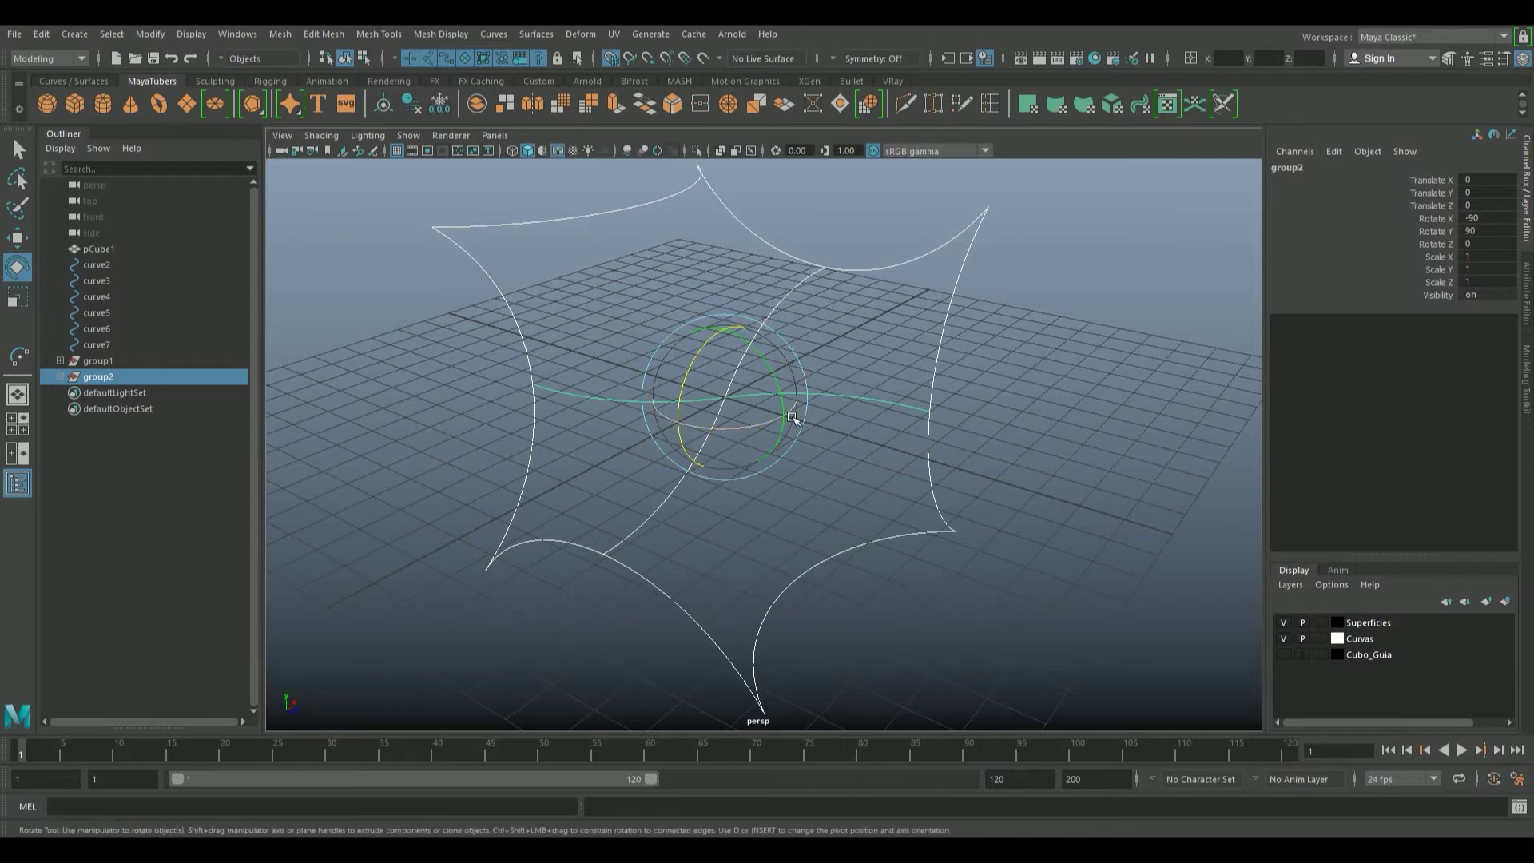
key("ctrl+d")
left_click(1491, 217)
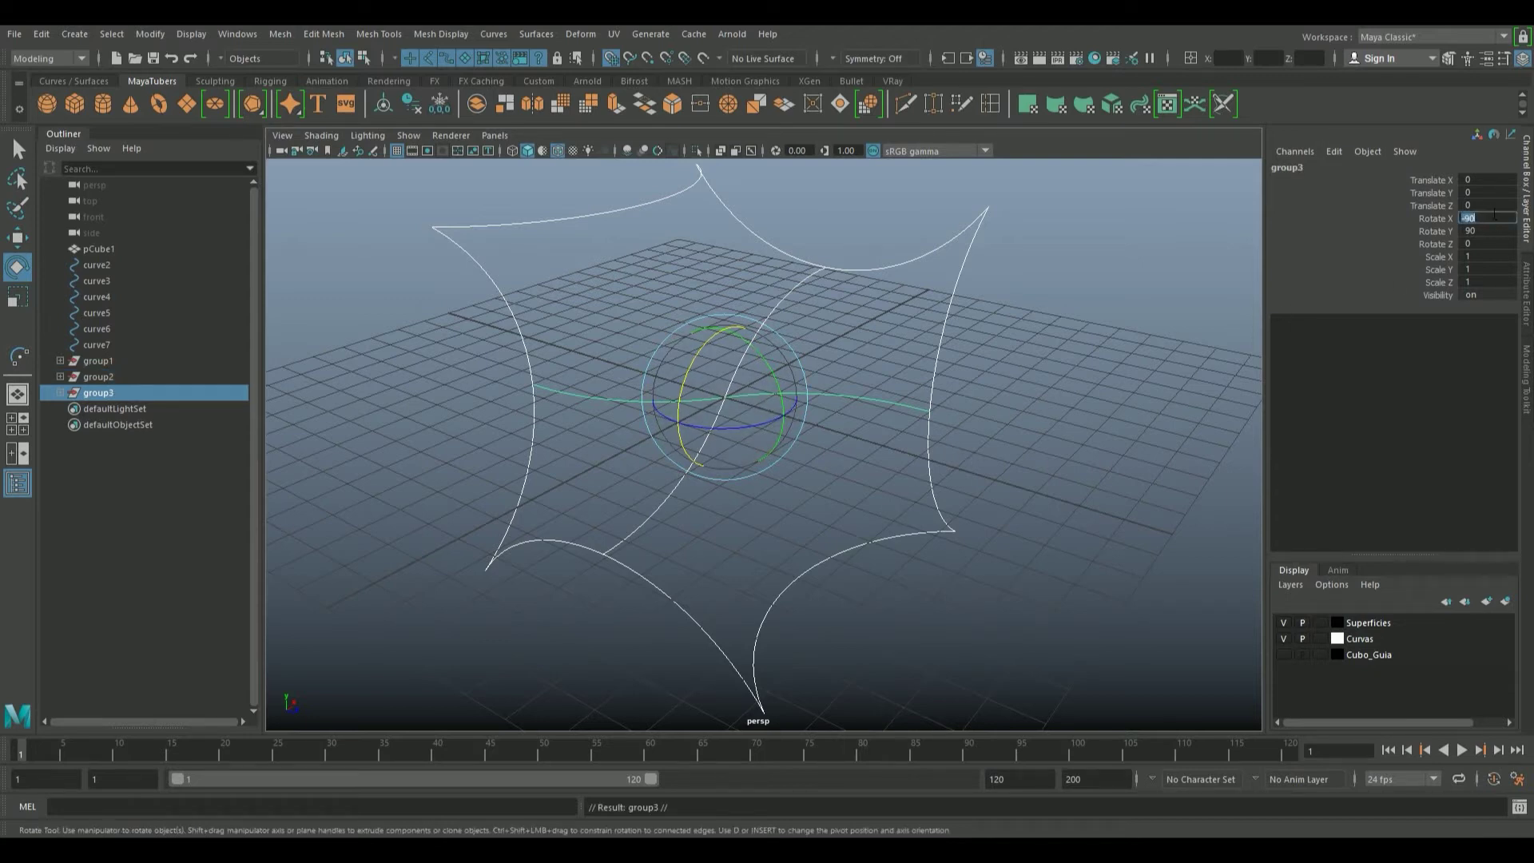
Set group3 rotation to X 90, Y 0, Z -90, check the star, and deselect
type("9")
type("0")
key("Tab")
type("0")
key("Tab")
type("90")
key("Tab")
mouse_move(821, 465)
left_mouse_down("alt")
mouse_move(672, 452)
mouse_move(848, 505)
left_mouse_up("alt")
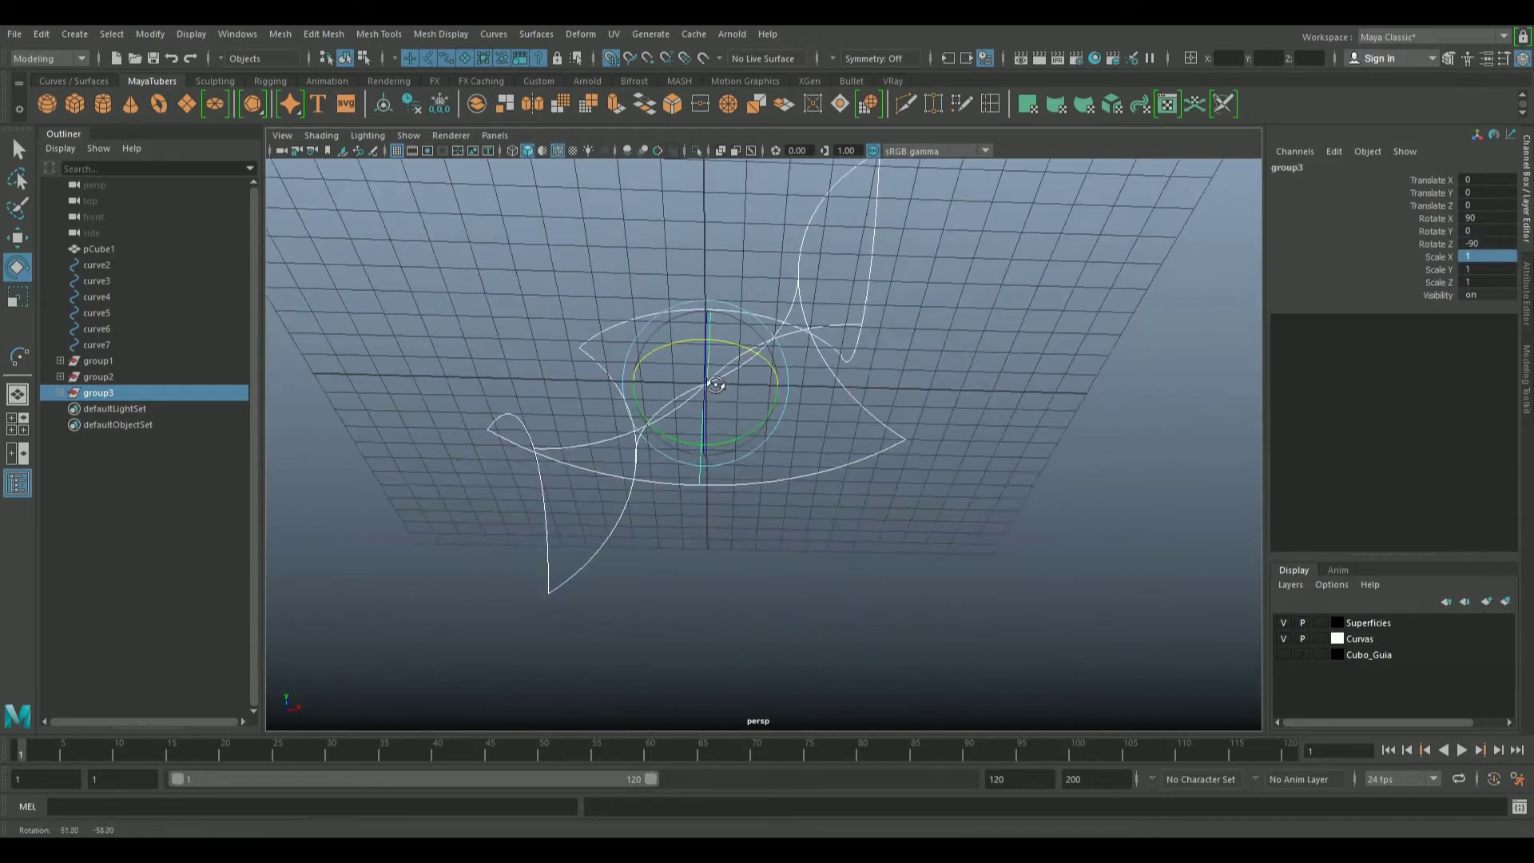
mouse_move(965, 531)
left_mouse_down("alt")
mouse_move(1003, 442)
mouse_move(948, 448)
left_mouse_up("alt")
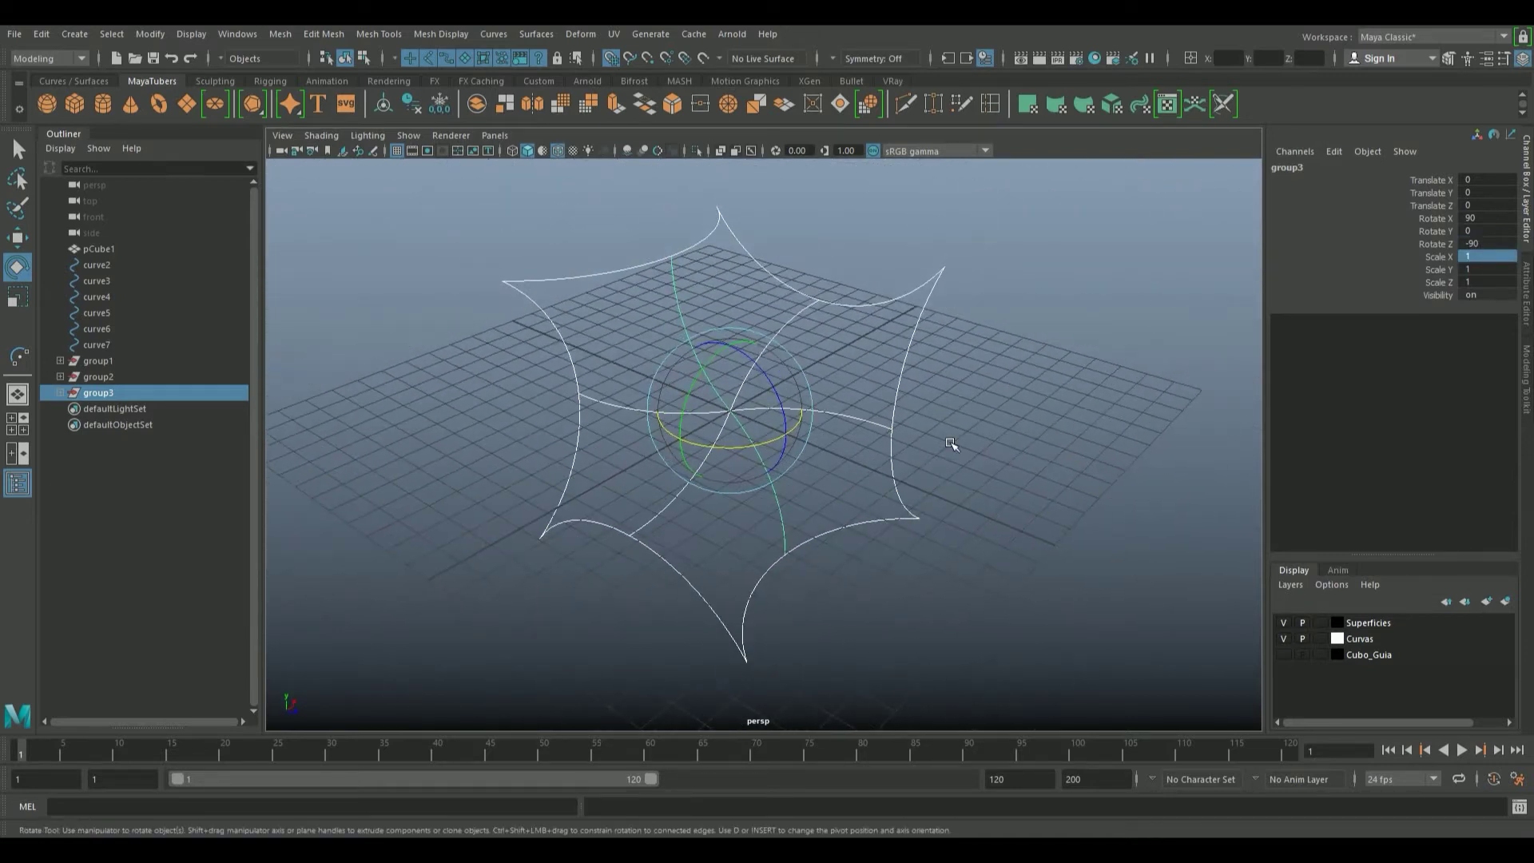
left_click(990, 471)
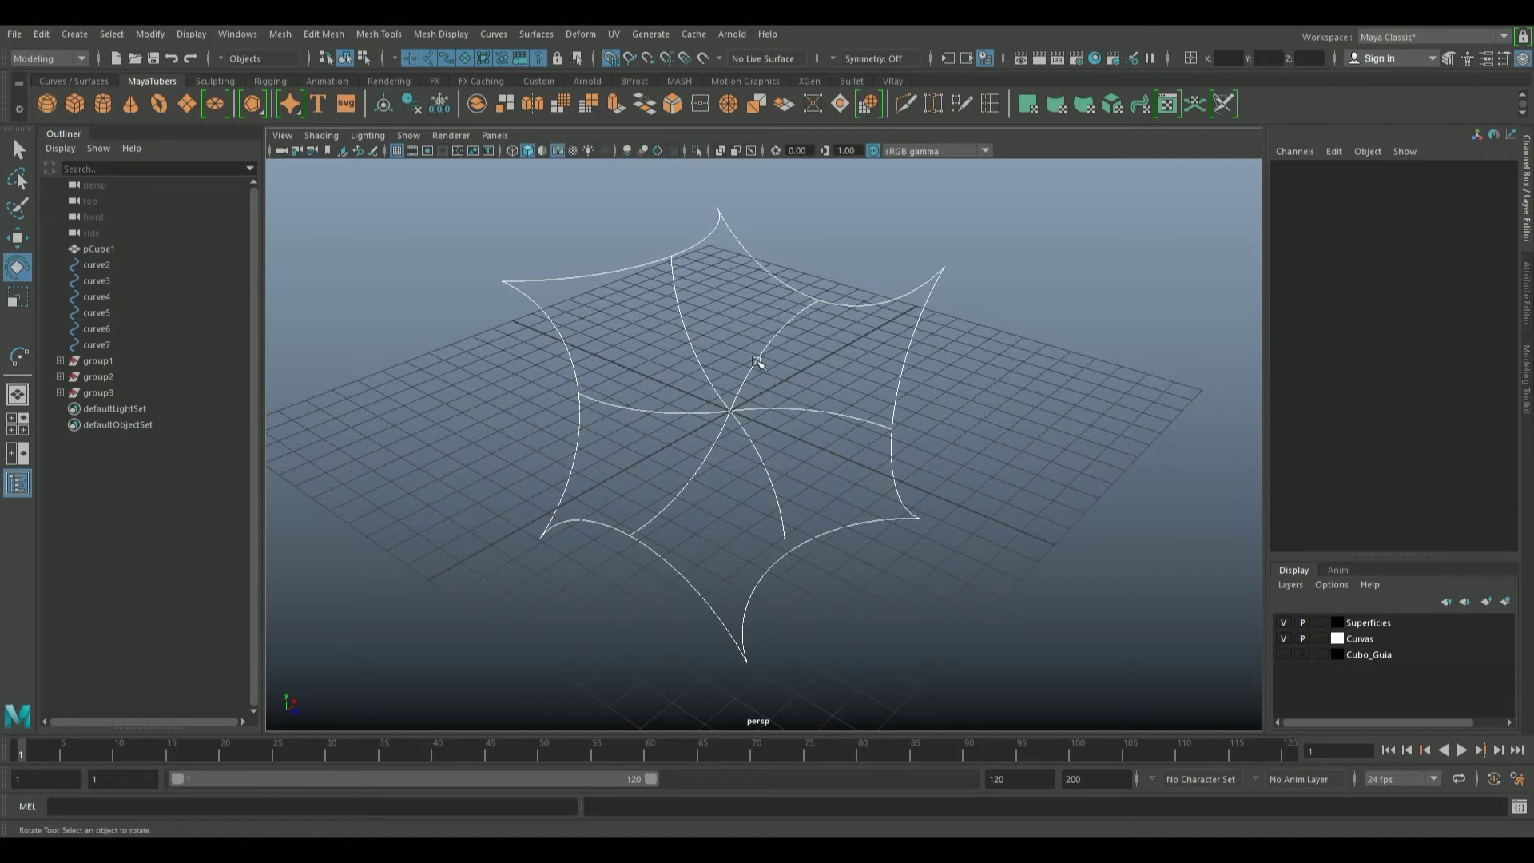
Dolly in on the curve web and open the Surfaces menu for the birail tools
scroll(731, 401, "down", 2)
scroll(732, 401, "up", 2)
scroll(844, 416, "up", 2)
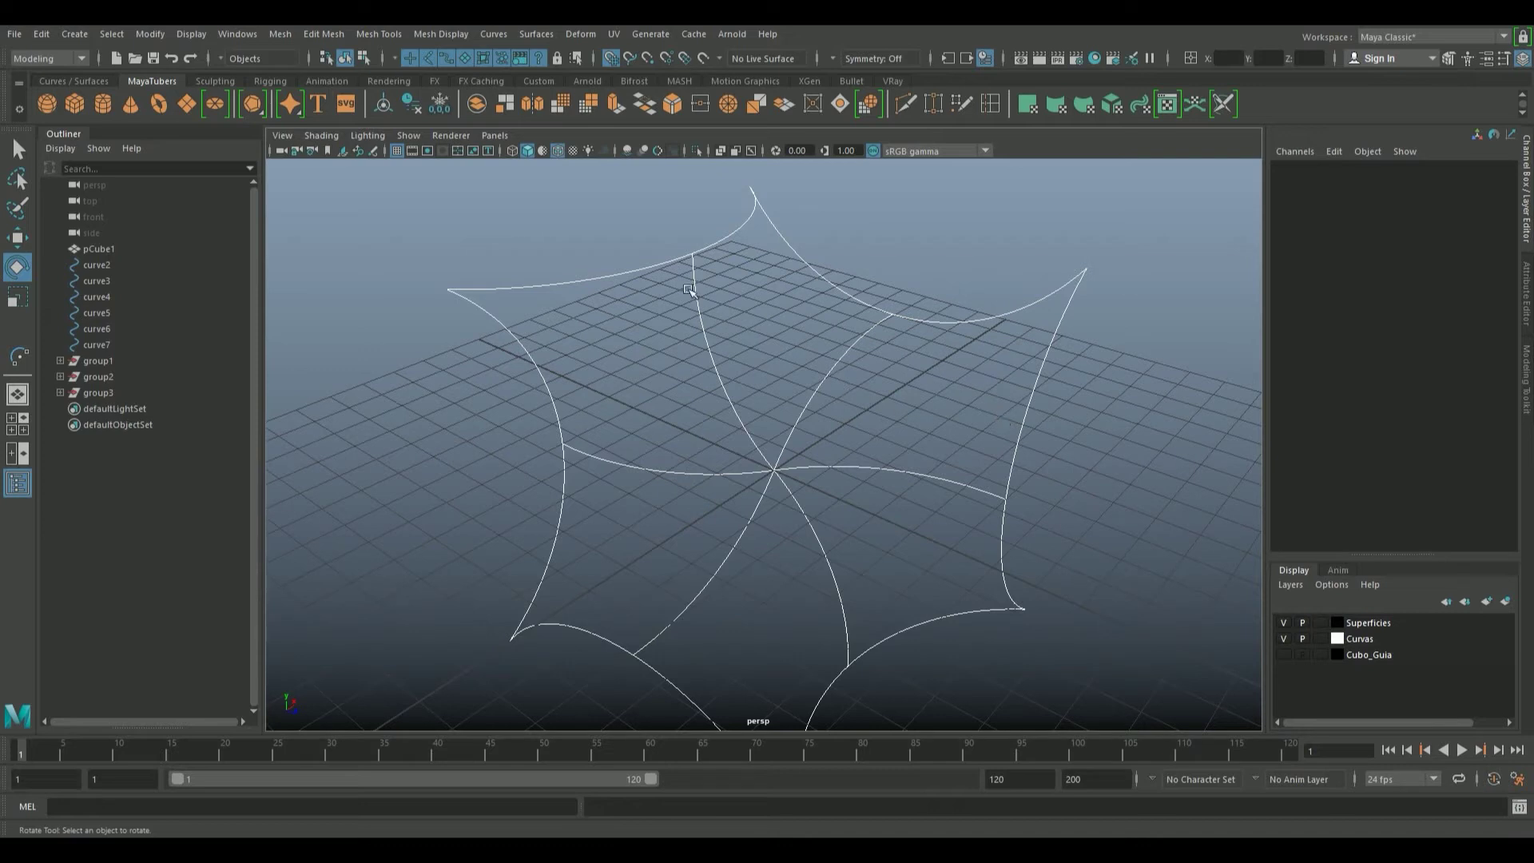
left_click(528, 35)
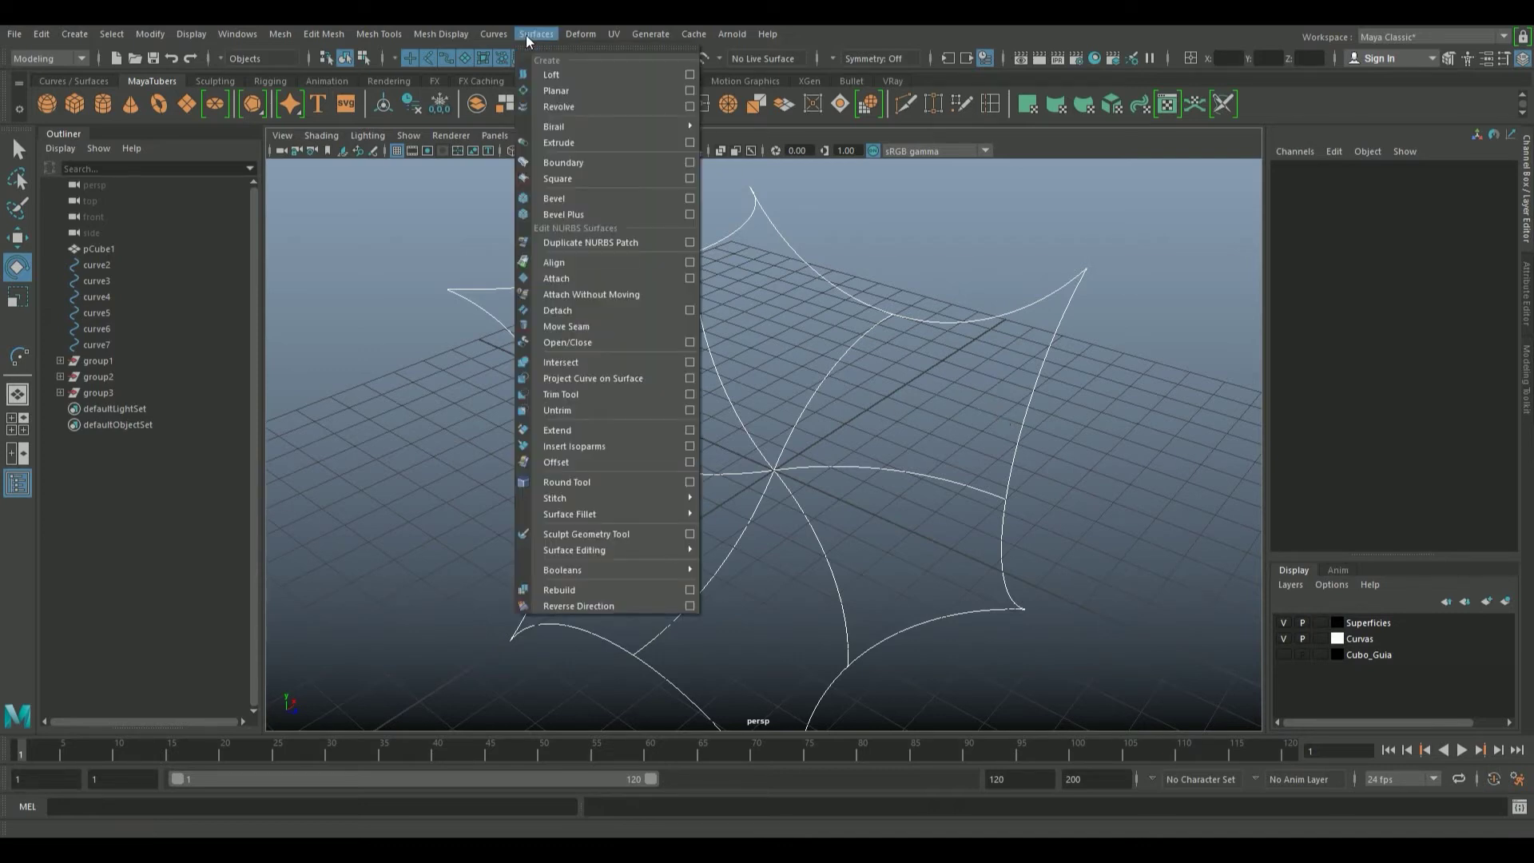
mouse_move(563, 126)
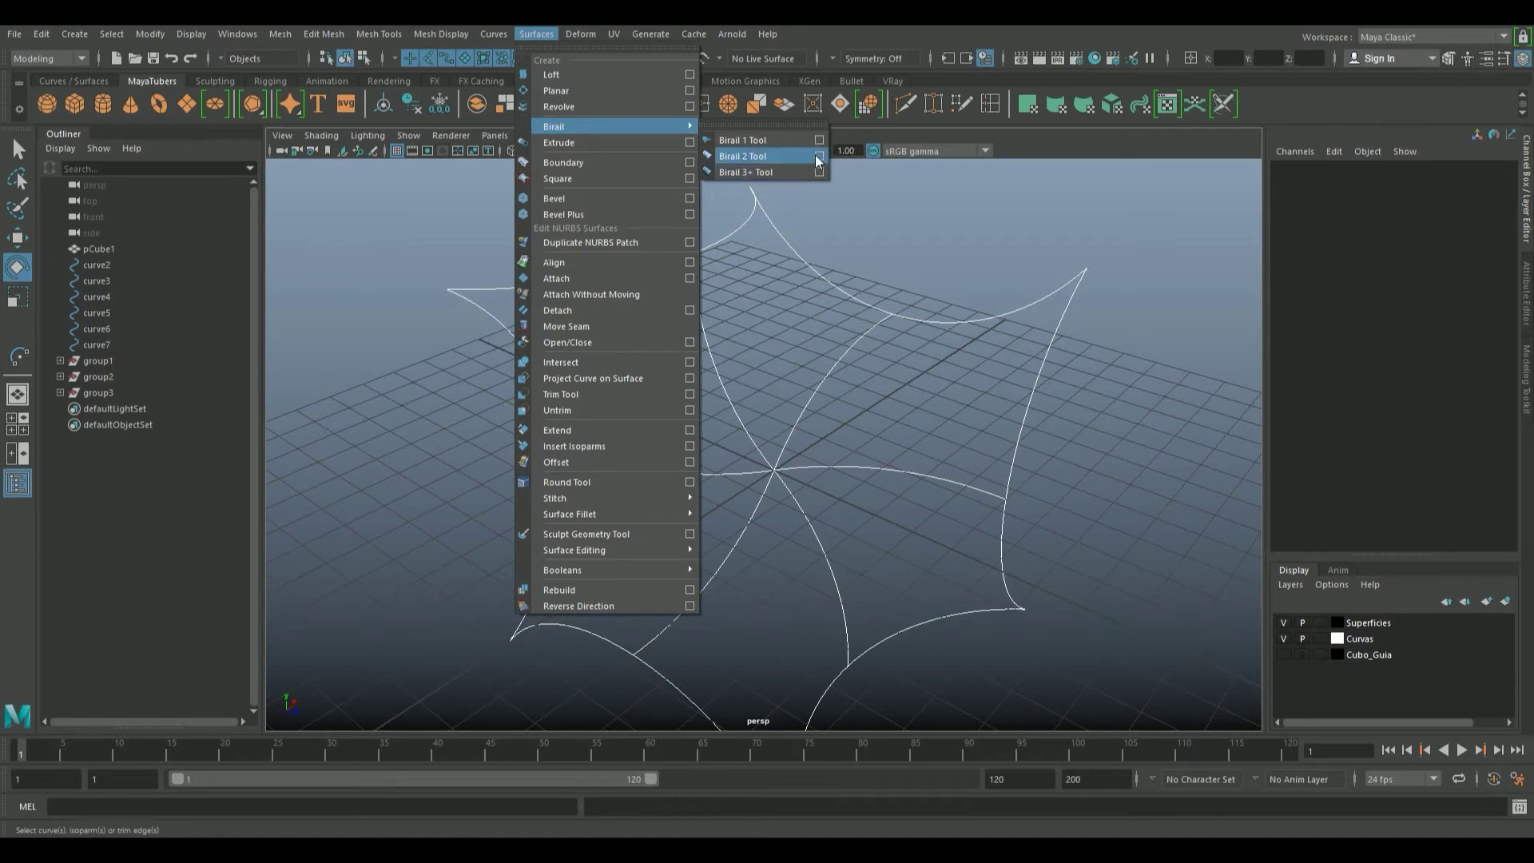
Reset the Birail 2 options to defaults and set the output geometry to Polygons
left_click(818, 156)
left_click(228, 121)
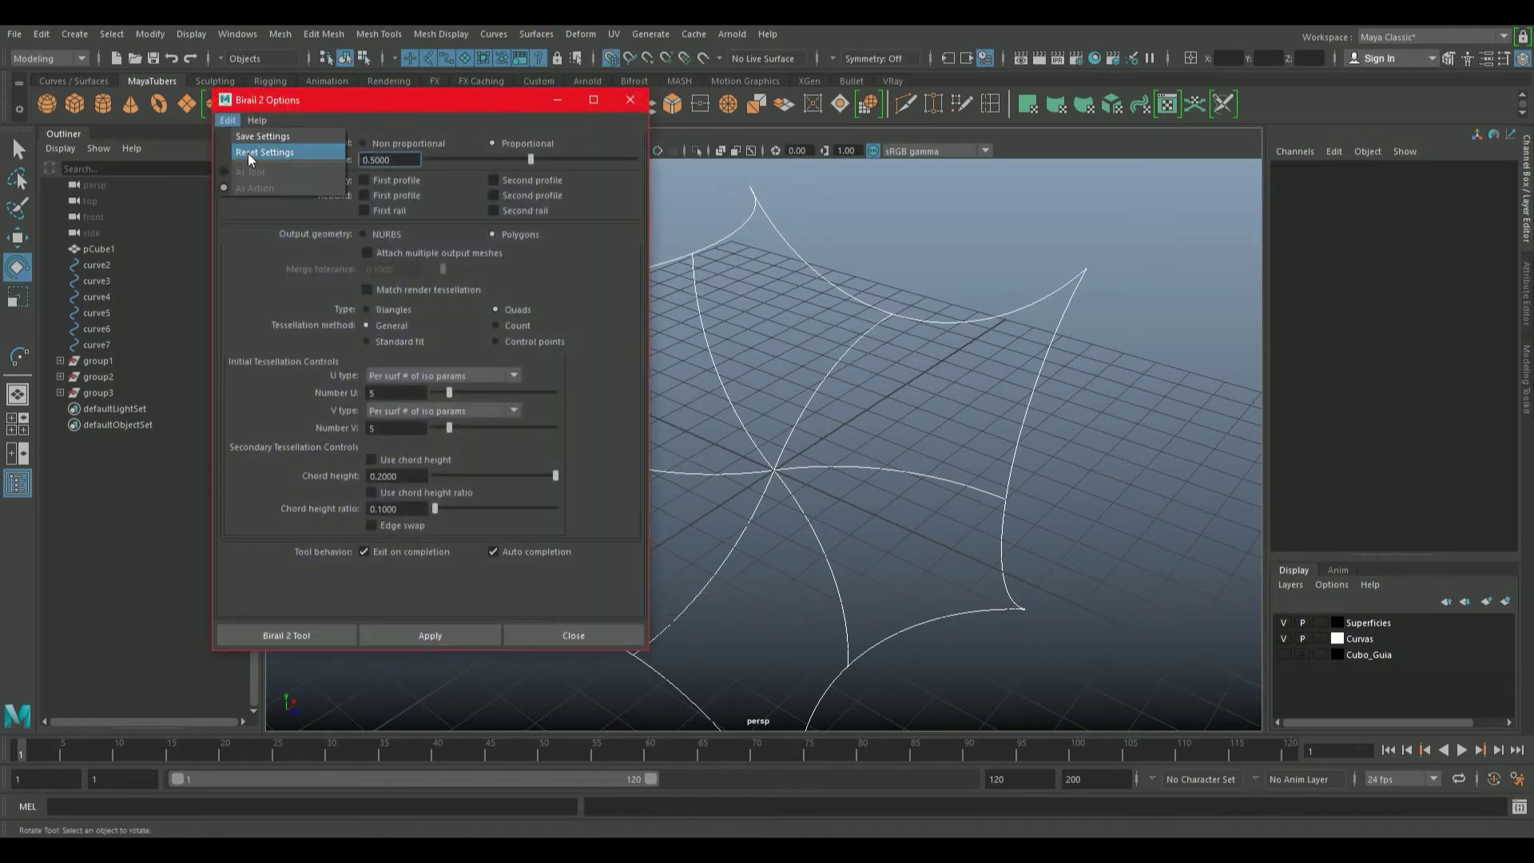
left_click(248, 152)
left_click_drag(469, 105, 456, 151)
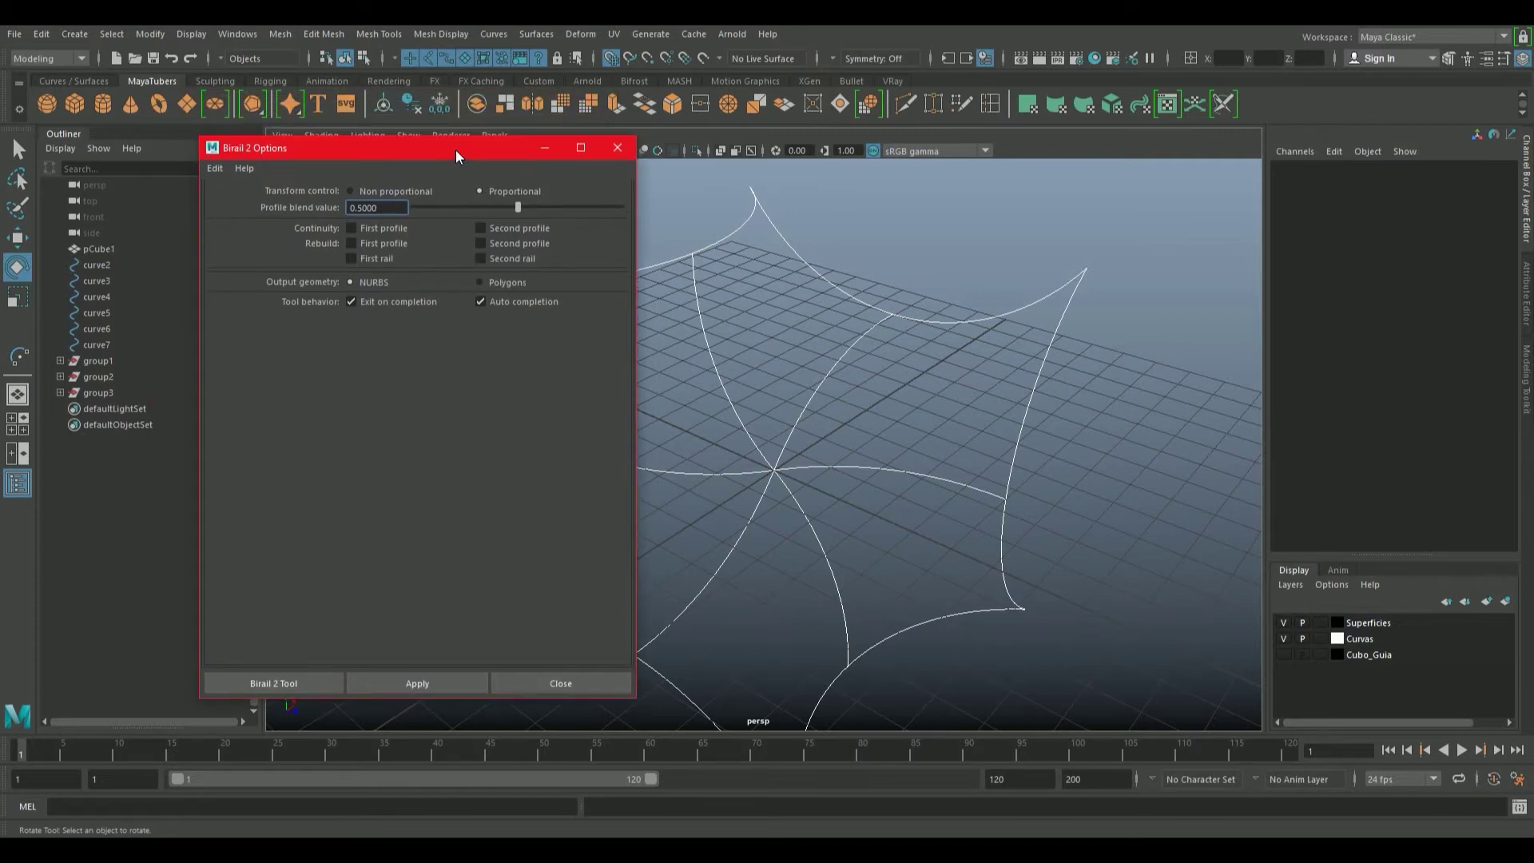
left_click(500, 283)
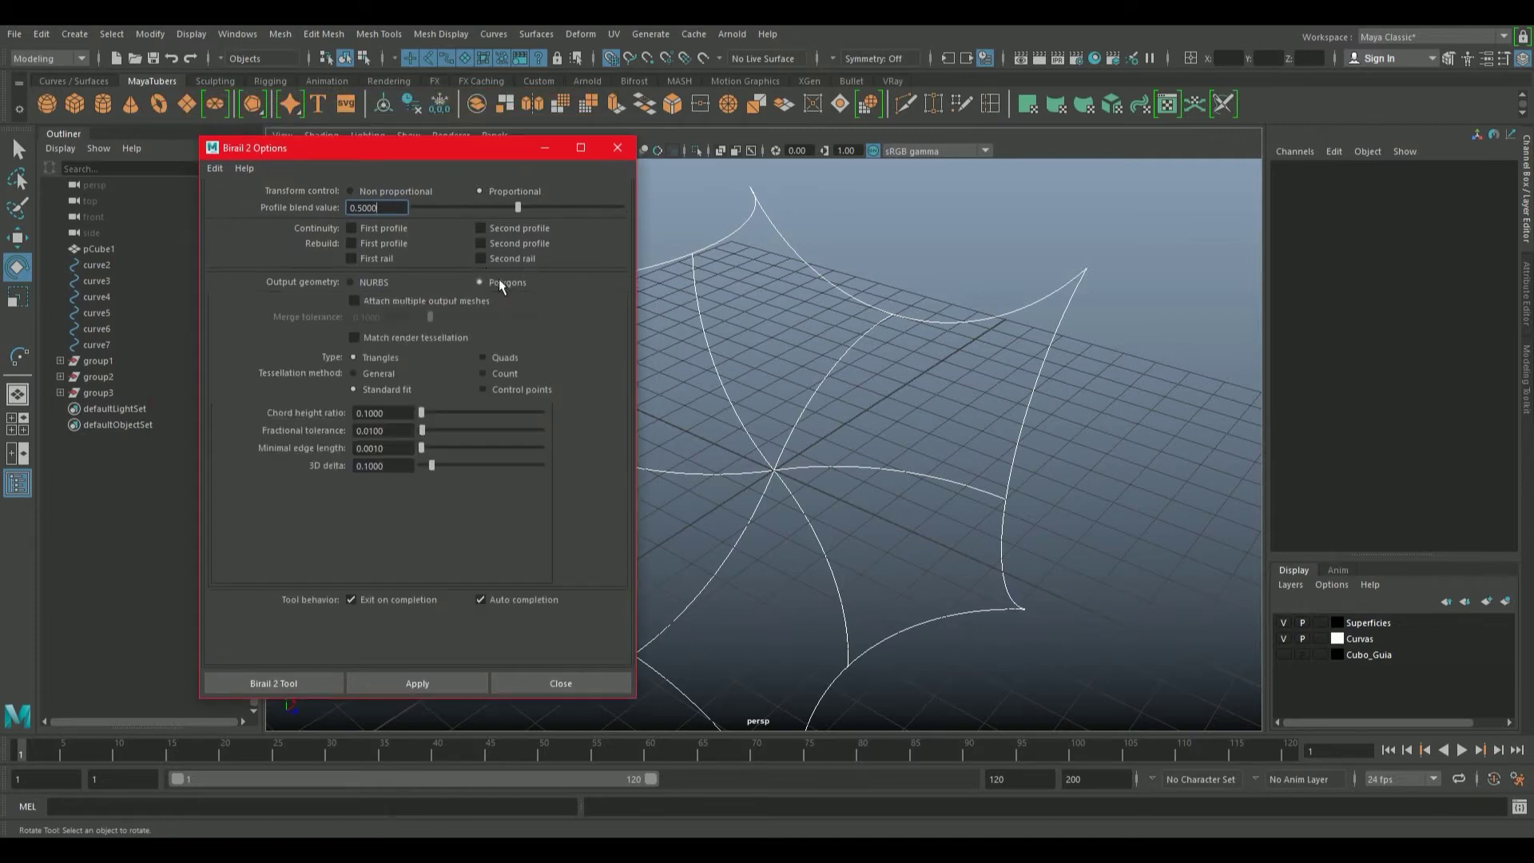
left_click(360, 280)
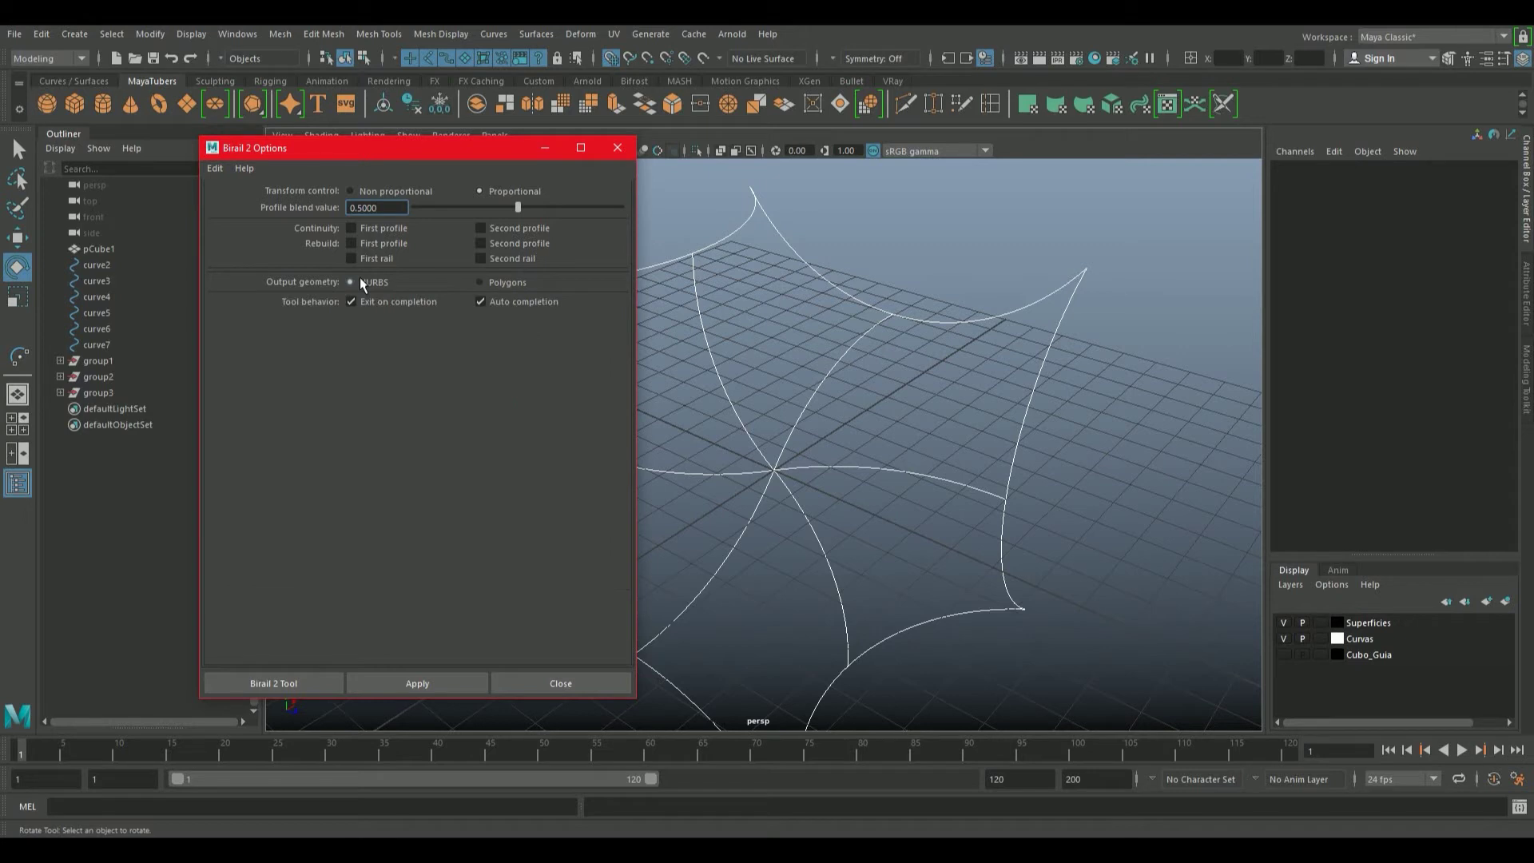
left_click(499, 282)
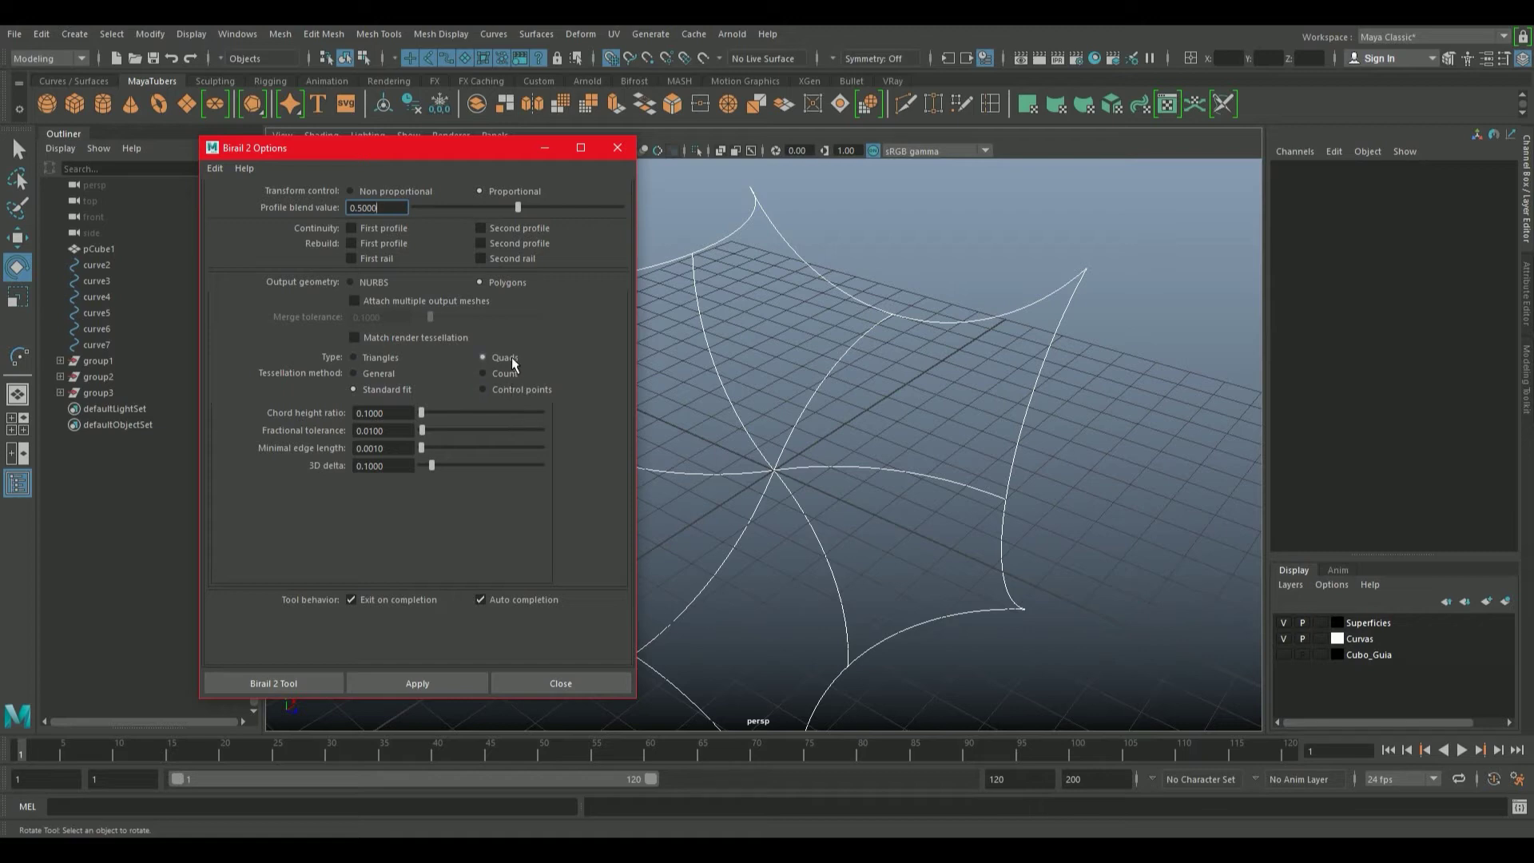
Use General tessellation with 5 × 5 per-surface iso params and start the Birail 2 tool
left_click(379, 373)
left_click(402, 419)
left_click(406, 453)
left_click(411, 490)
double_click(376, 441)
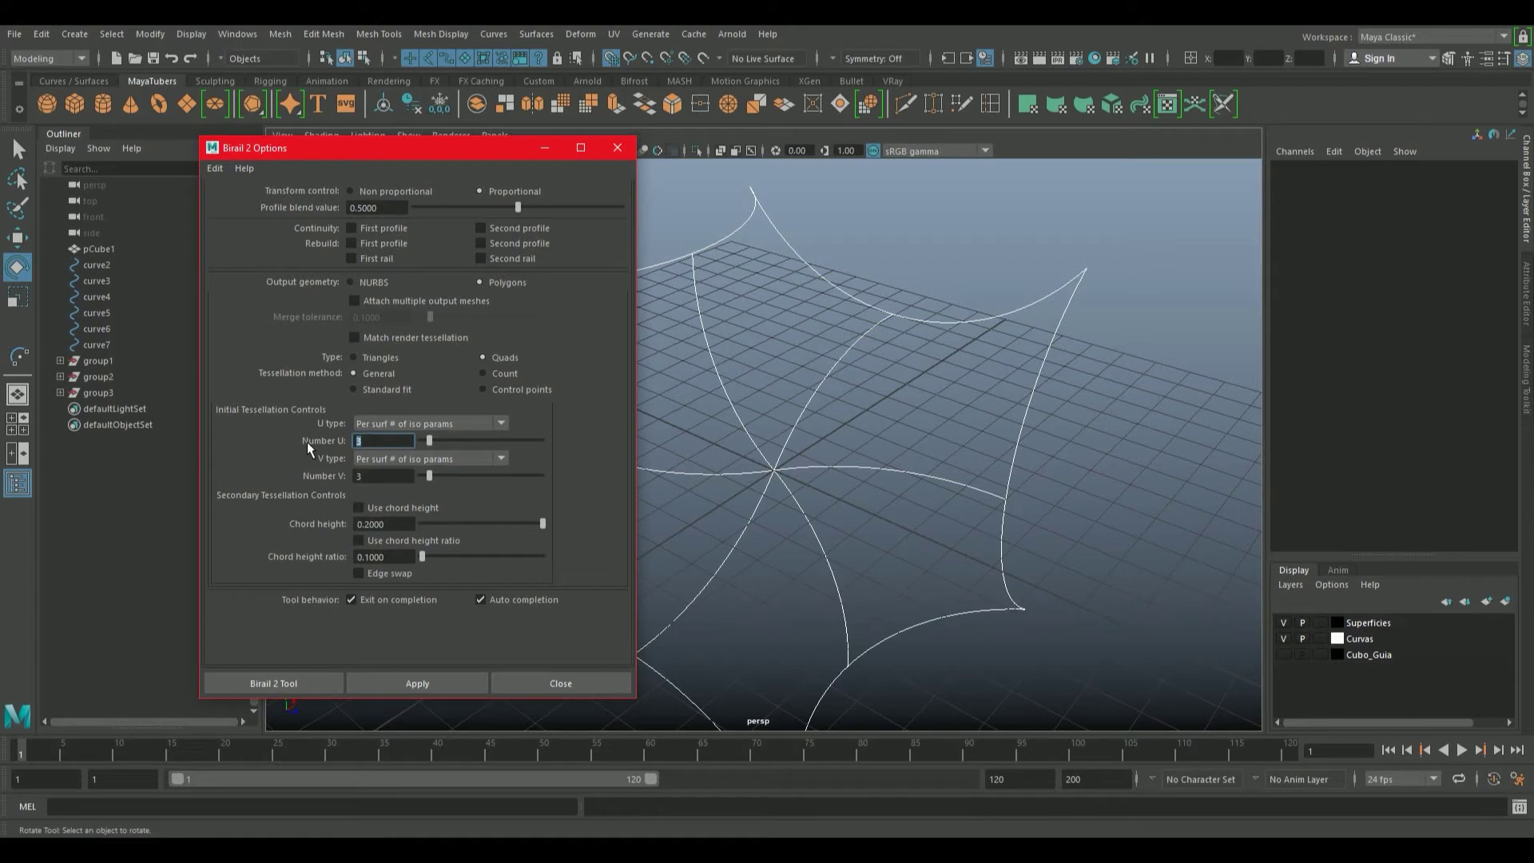
type("5")
key("Tab")
type("5")
key("Tab")
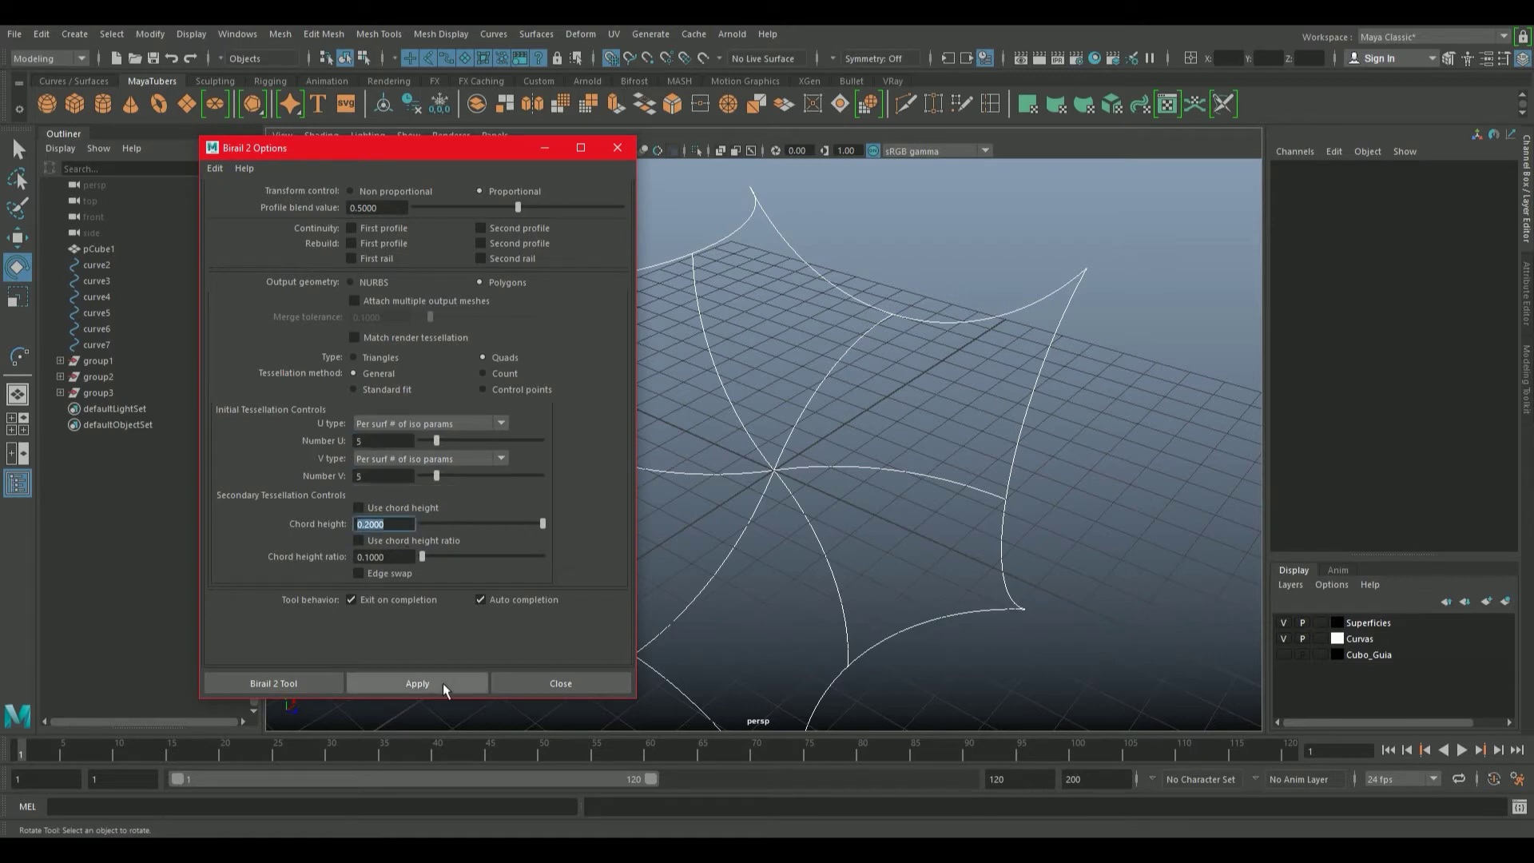
left_click(315, 678)
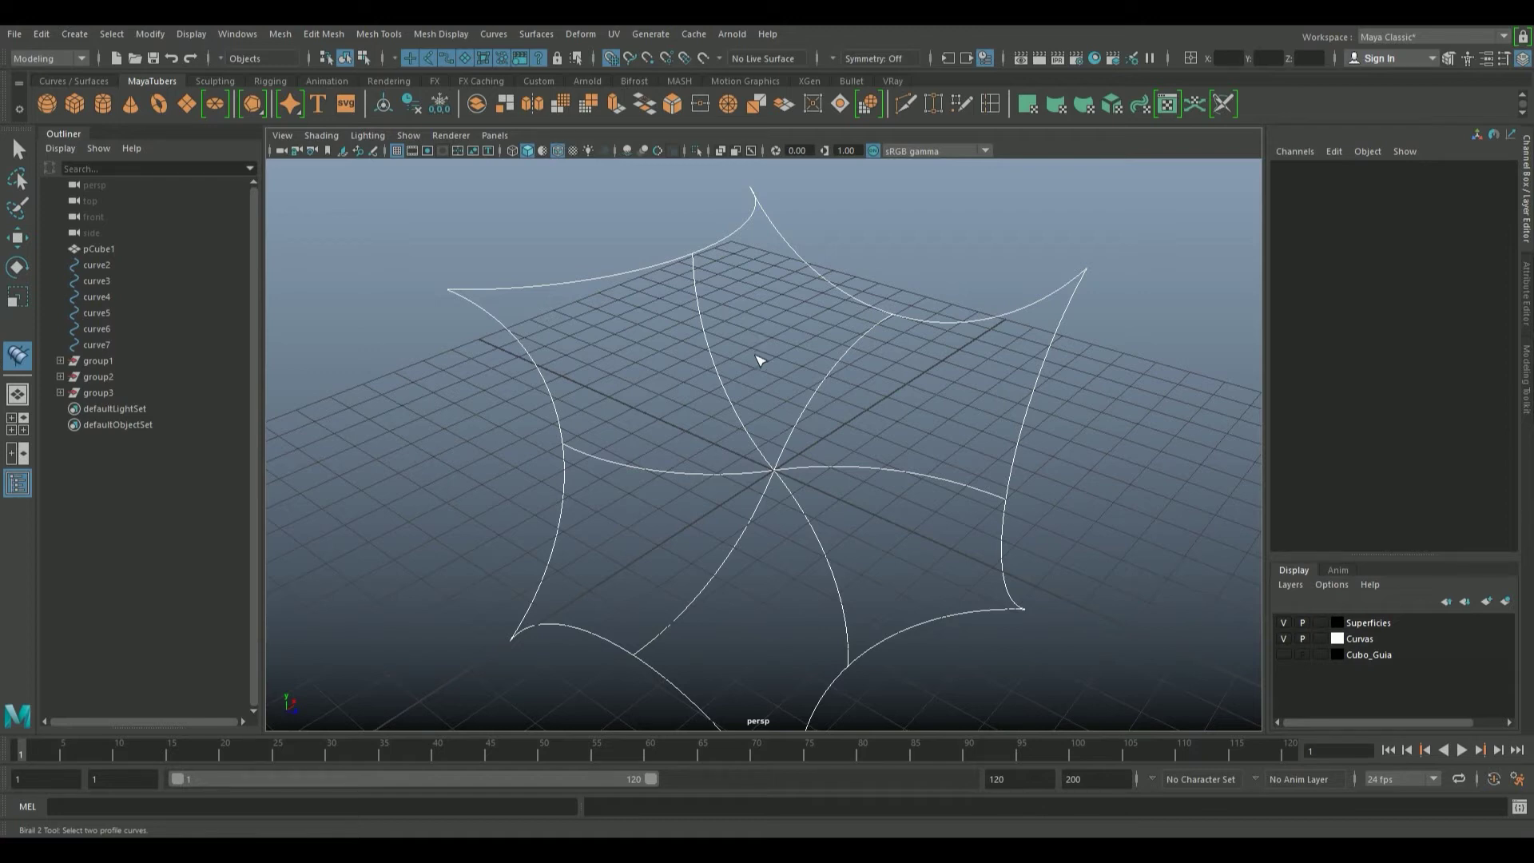
Pick two profile curves and two rail curves to create dpsBirailSurface1
left_click(722, 363)
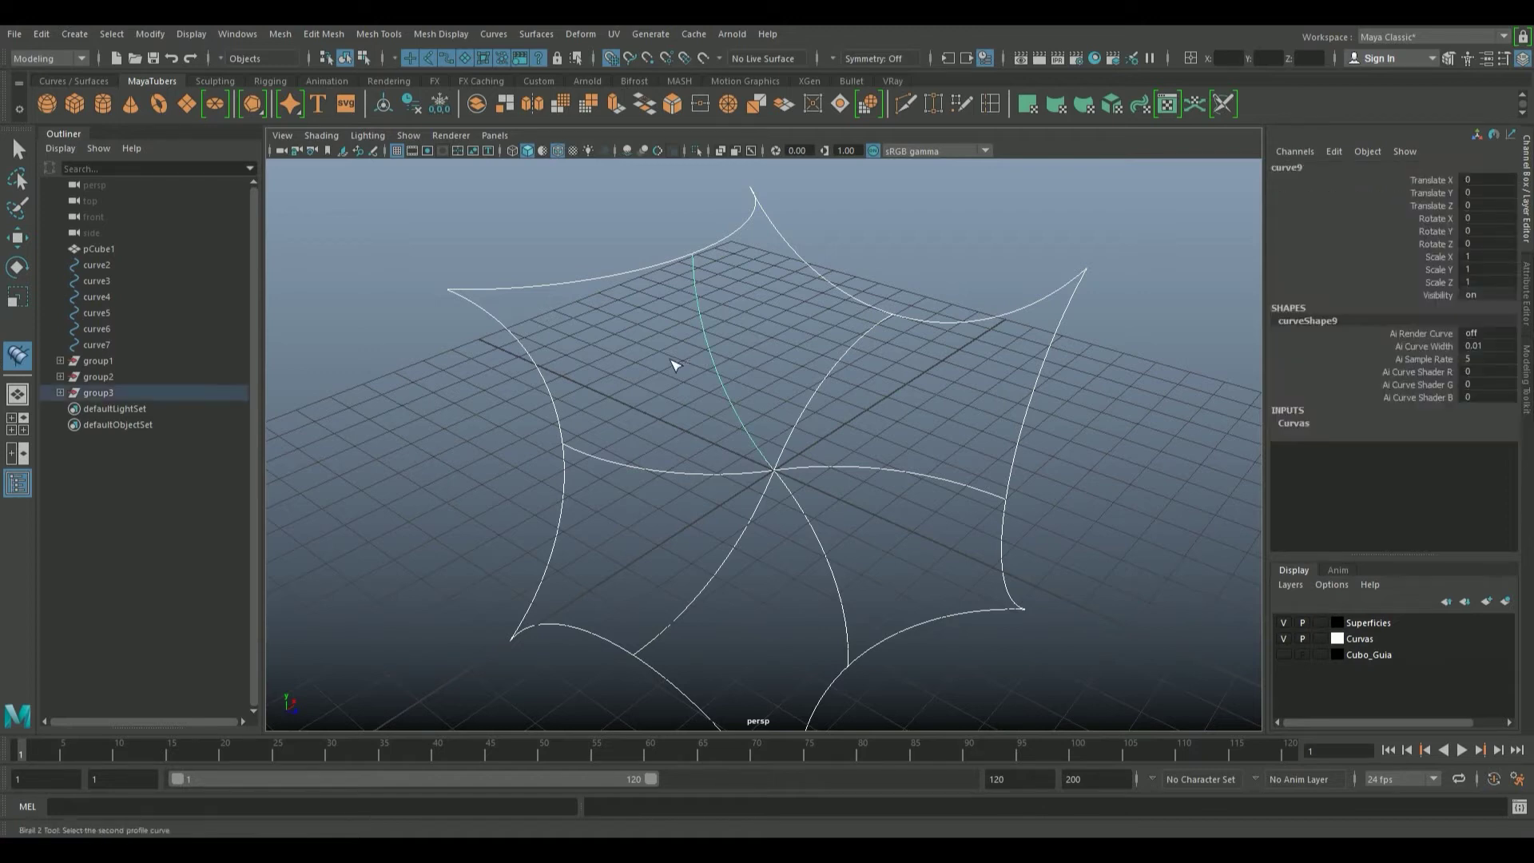
left_click(856, 237)
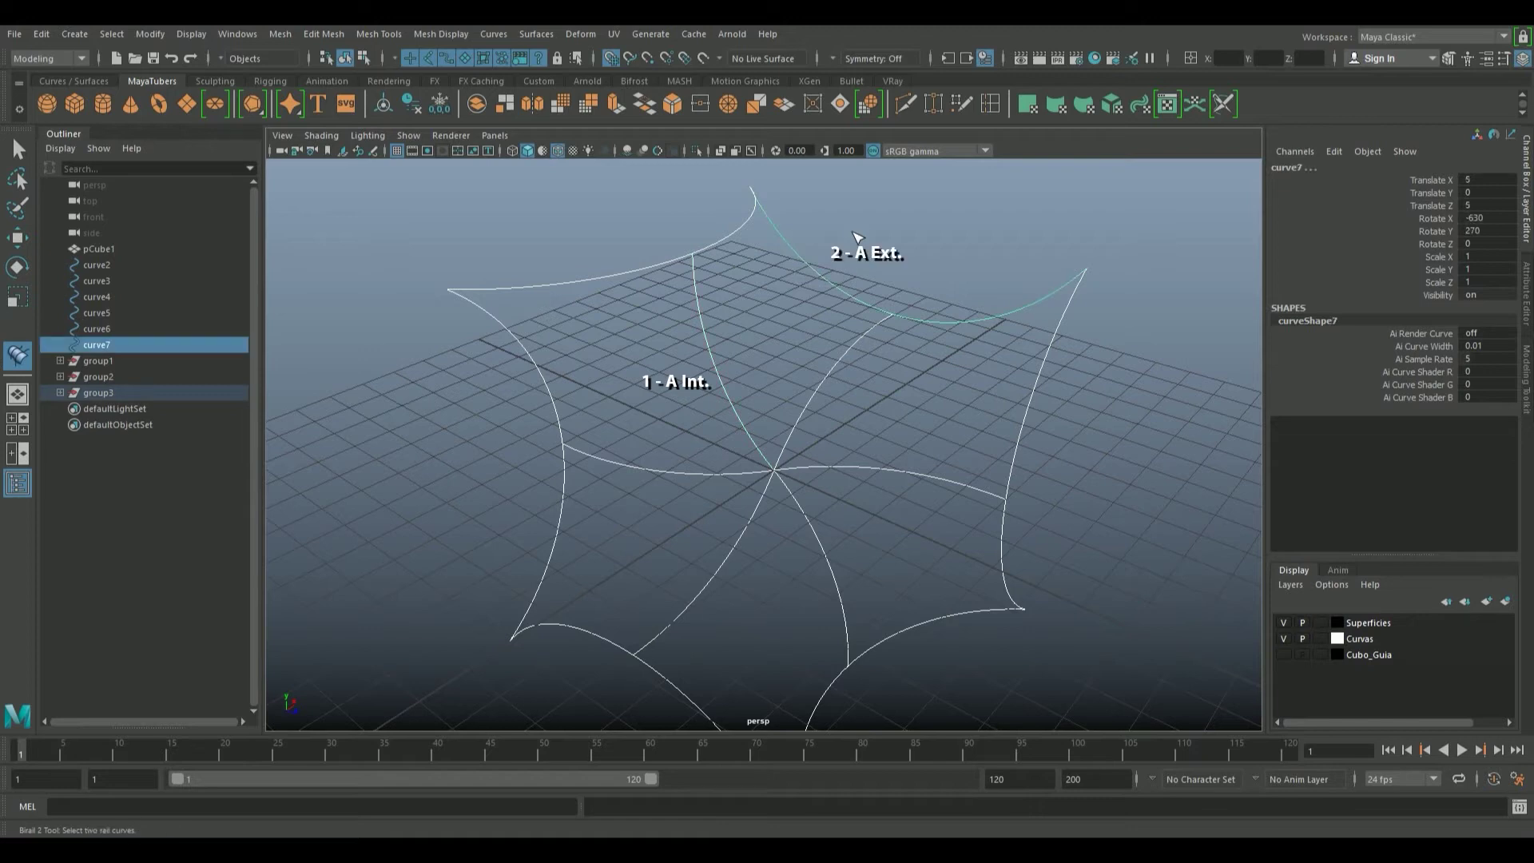
left_click(835, 371)
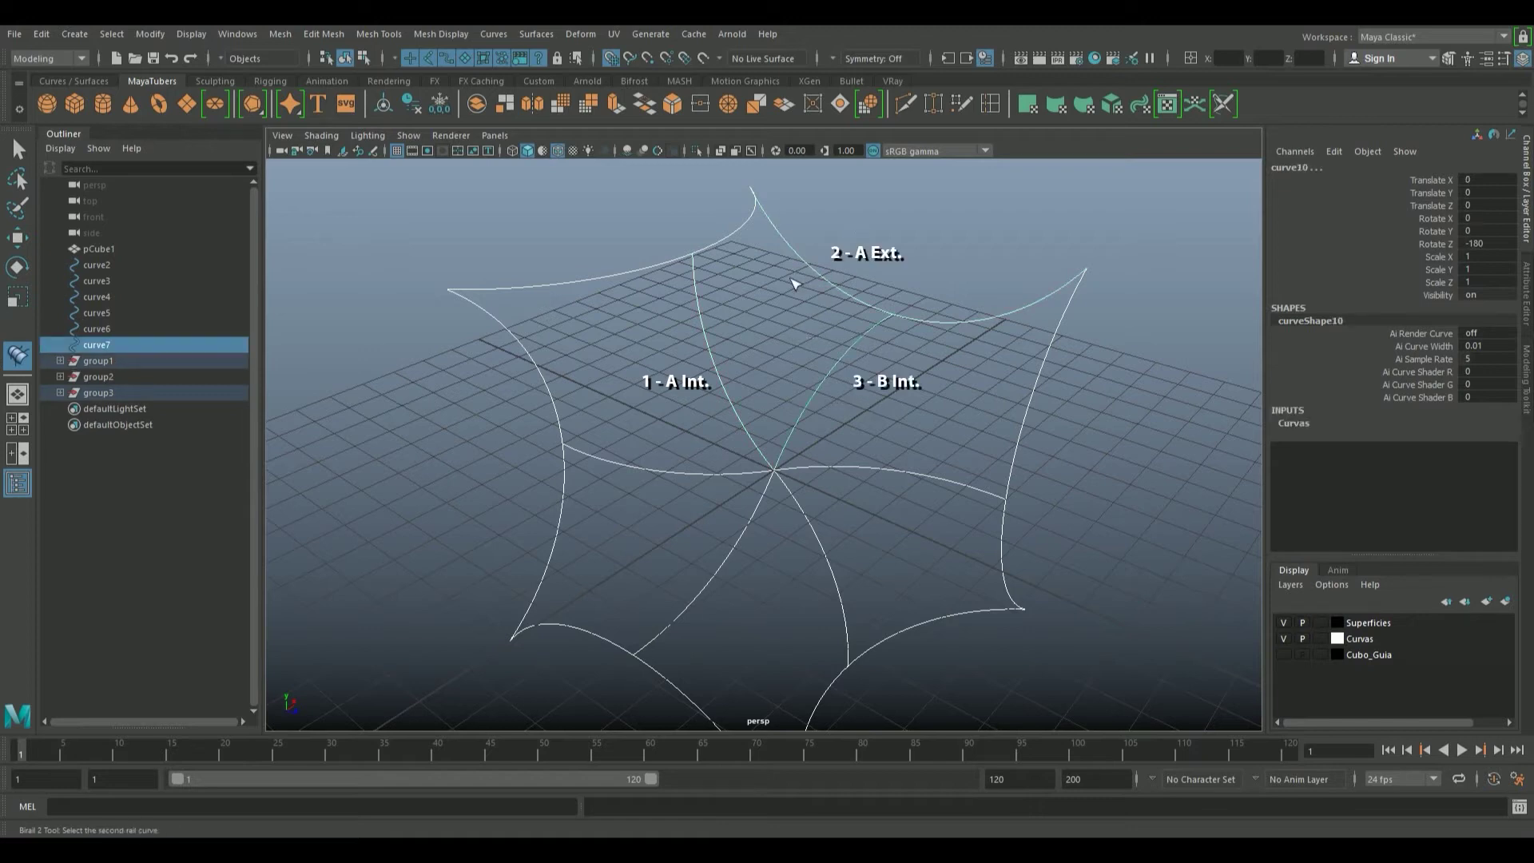
left_click(719, 225)
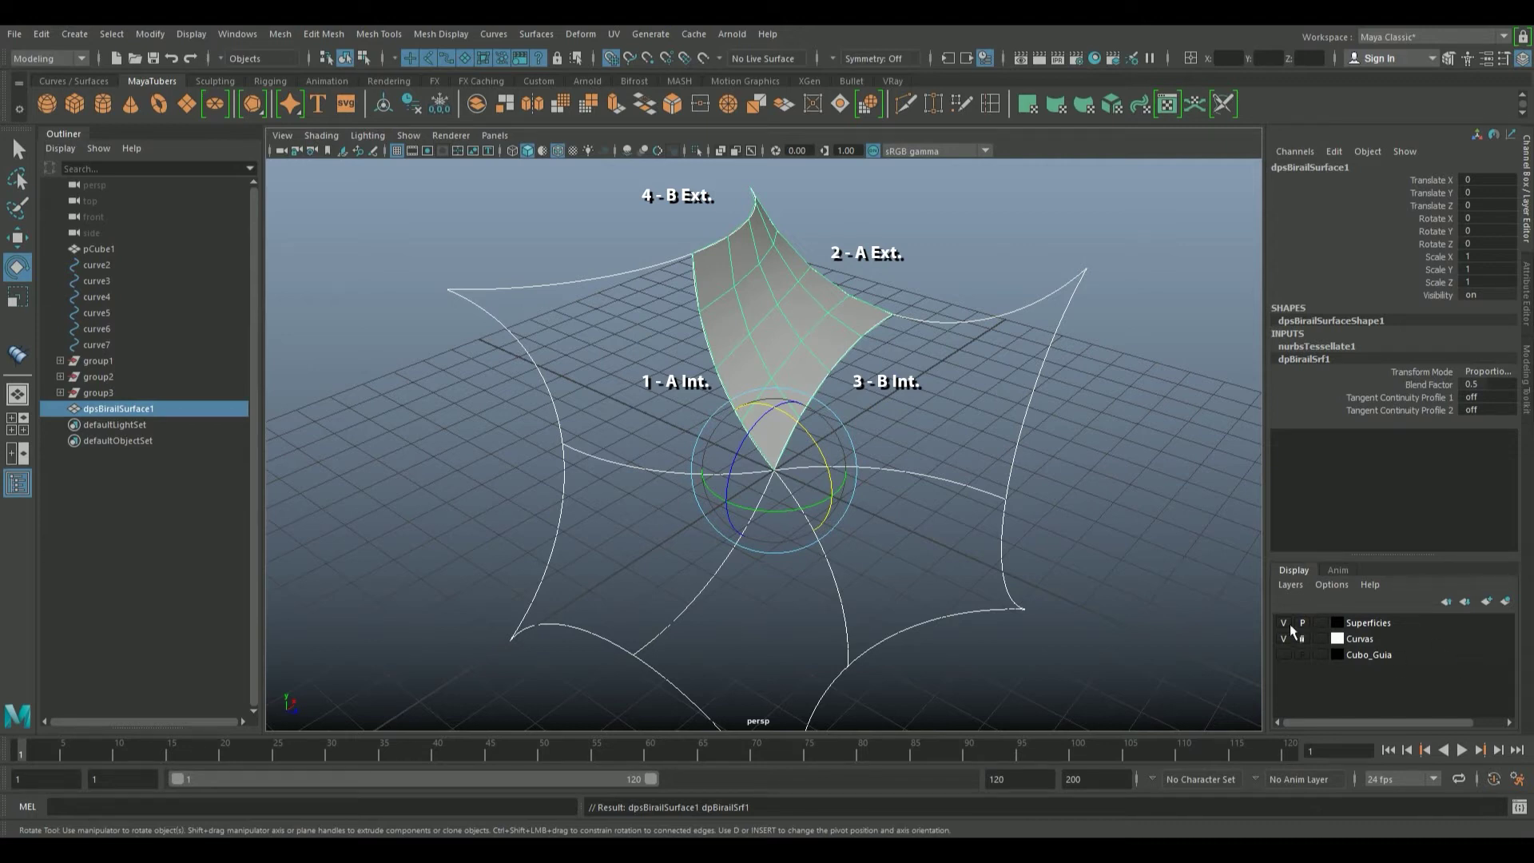
Add dpsBirailSurface1 to the Superficies layer and set that layer to Template
left_click(1369, 620)
right_click(1369, 620)
left_click(1404, 653)
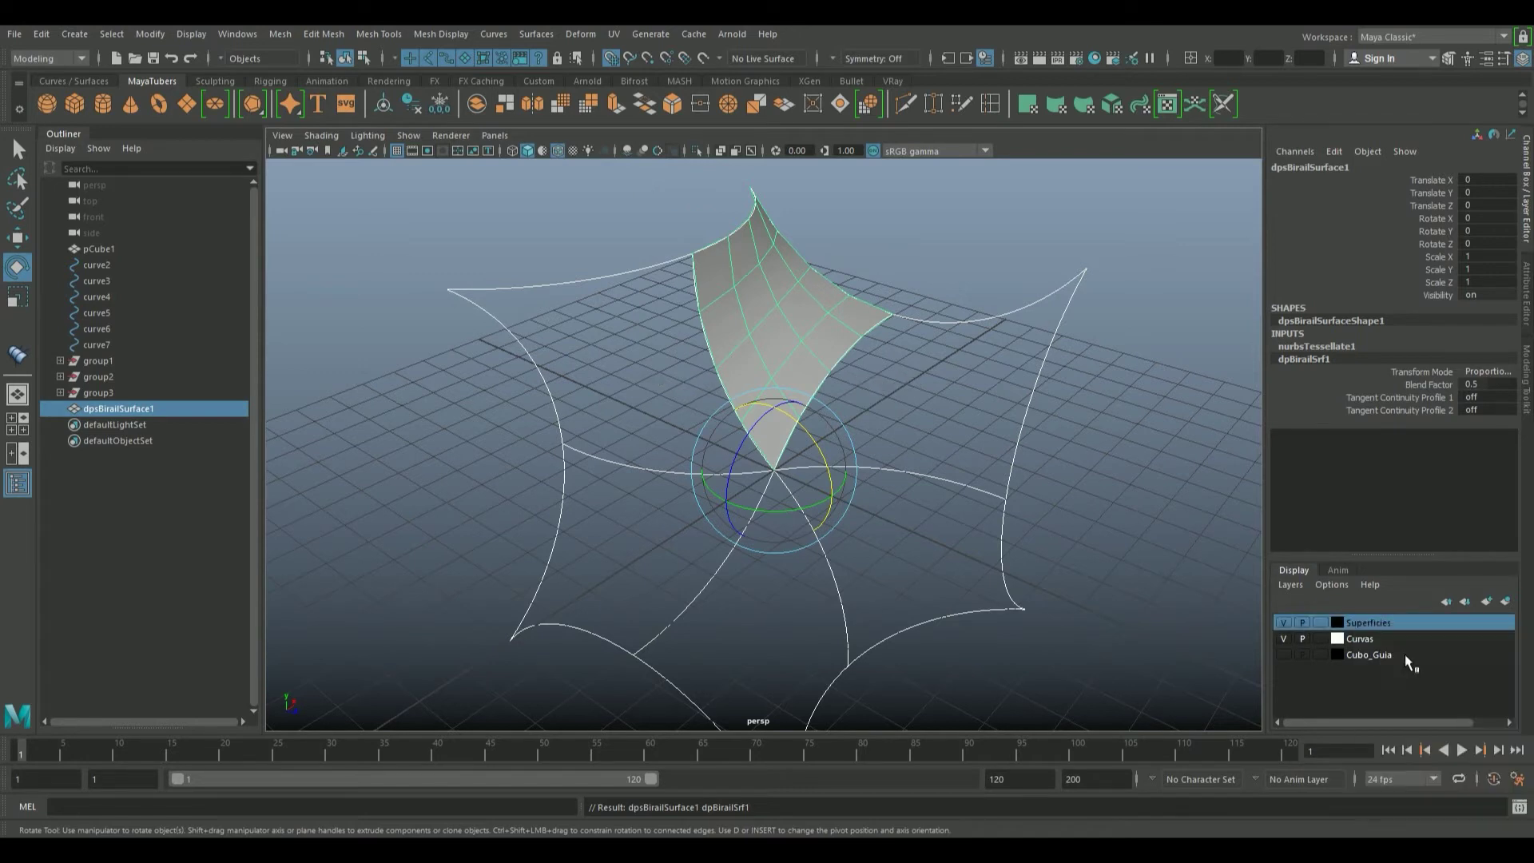
left_click(882, 414)
left_click(1322, 622)
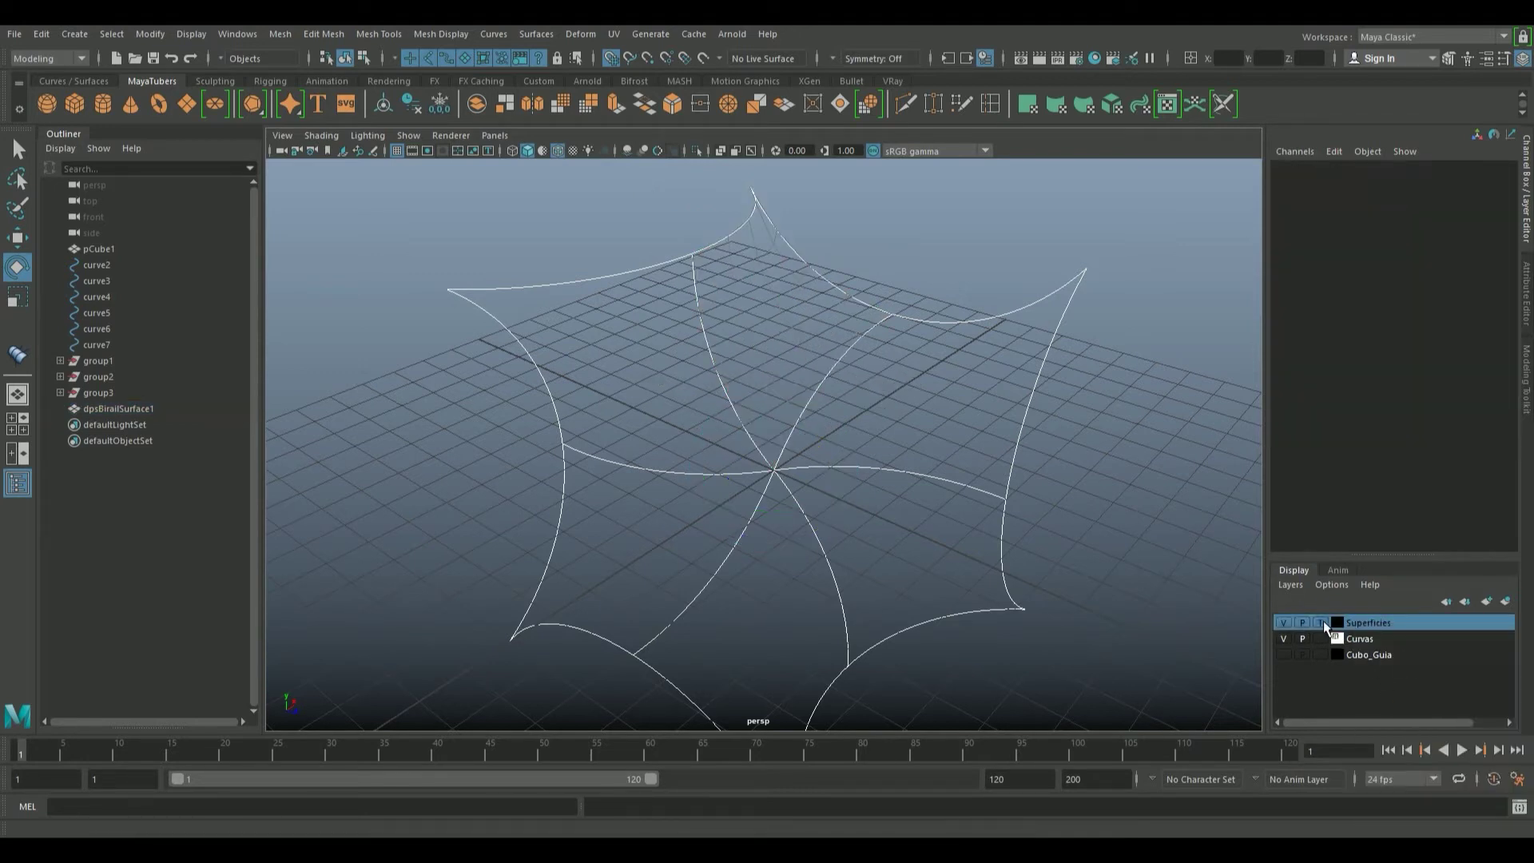
Build the second birail surface and add it to the Superficies layer
left_click(20, 357)
left_click_drag(884, 407, 789, 352)
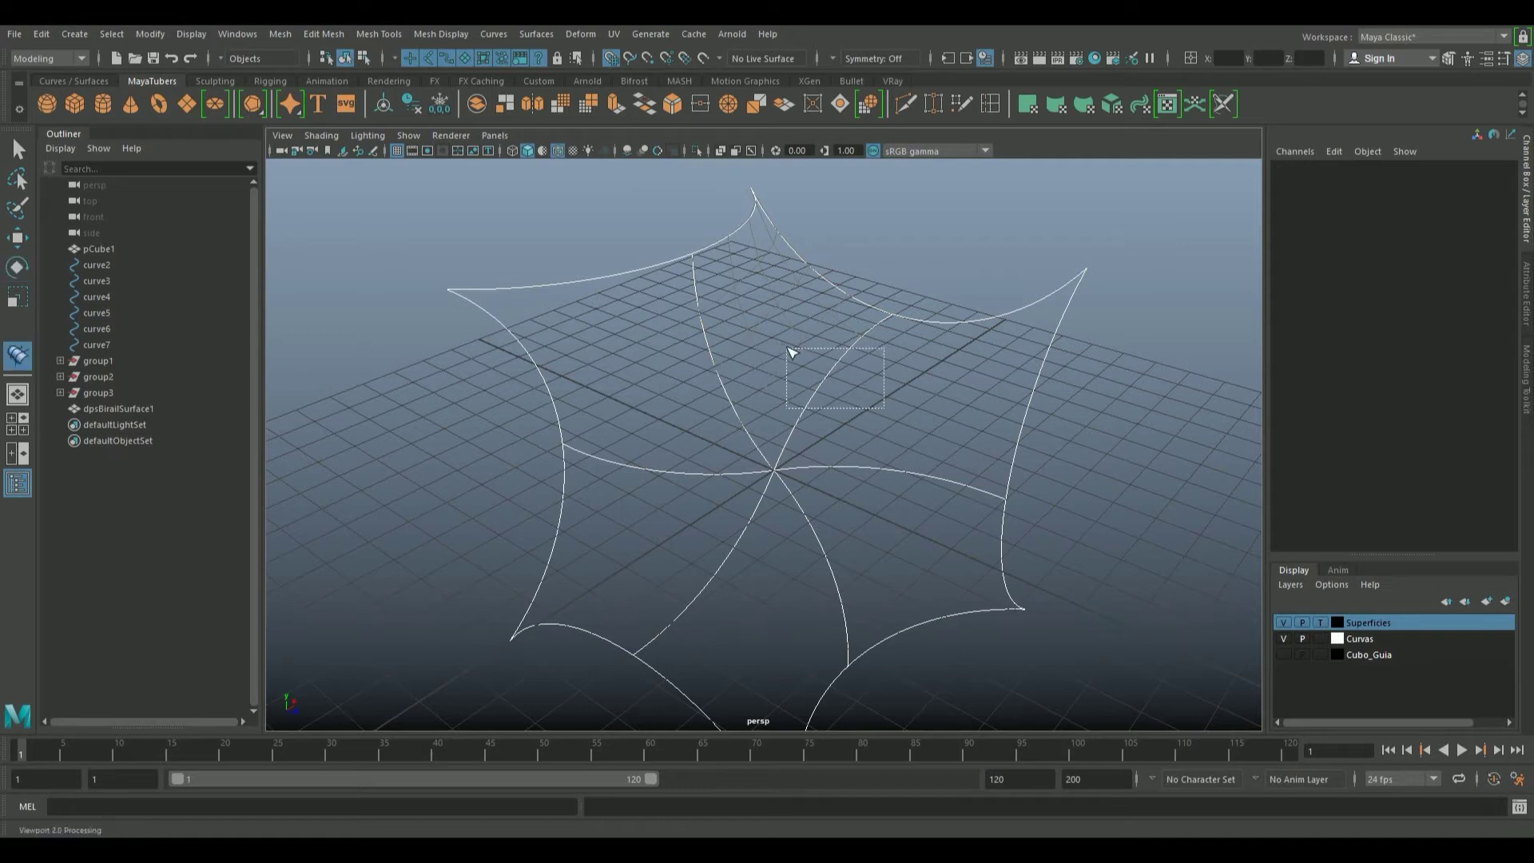
left_click(1032, 382)
left_click_drag(901, 432, 903, 502)
left_click_drag(970, 383, 975, 320)
right_click(1366, 621)
left_click(1391, 658)
left_click(905, 545)
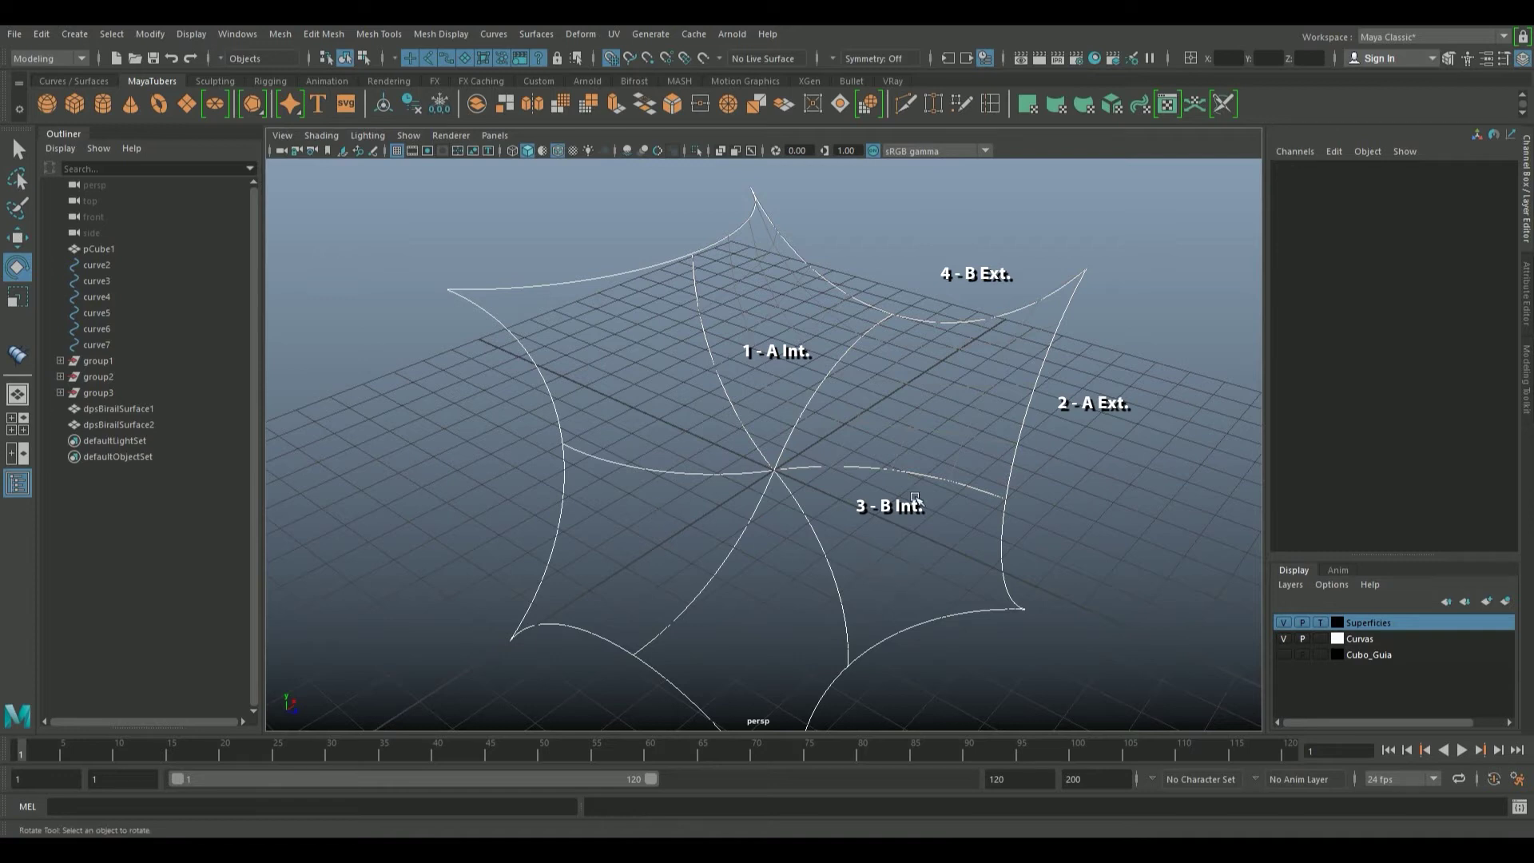
Build the third birail surface and add it to the Superficies layer
left_click(17, 354)
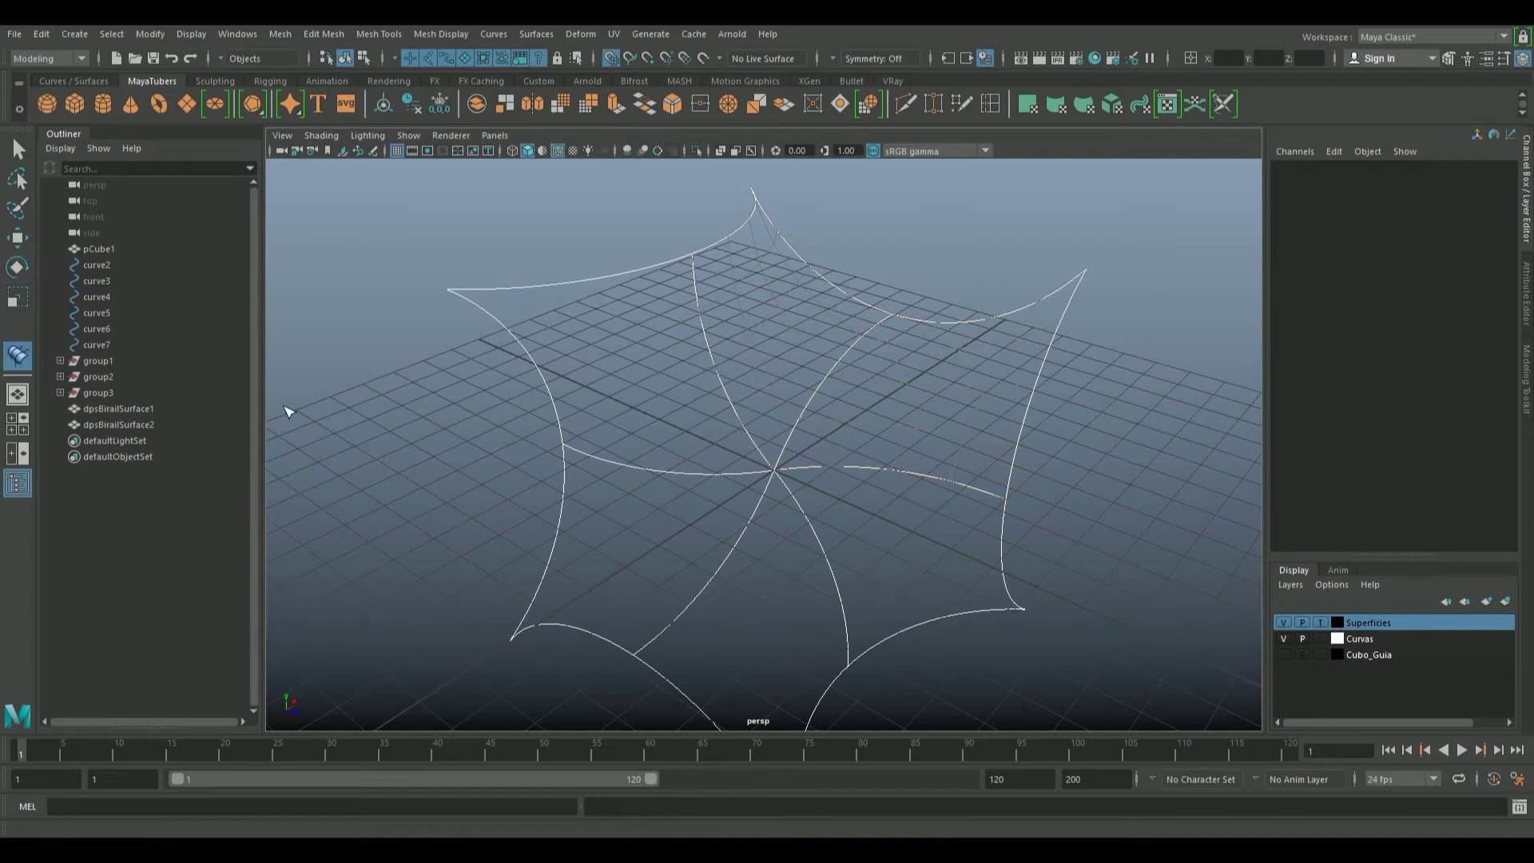
left_click(916, 483)
left_click(920, 631)
left_click(823, 568)
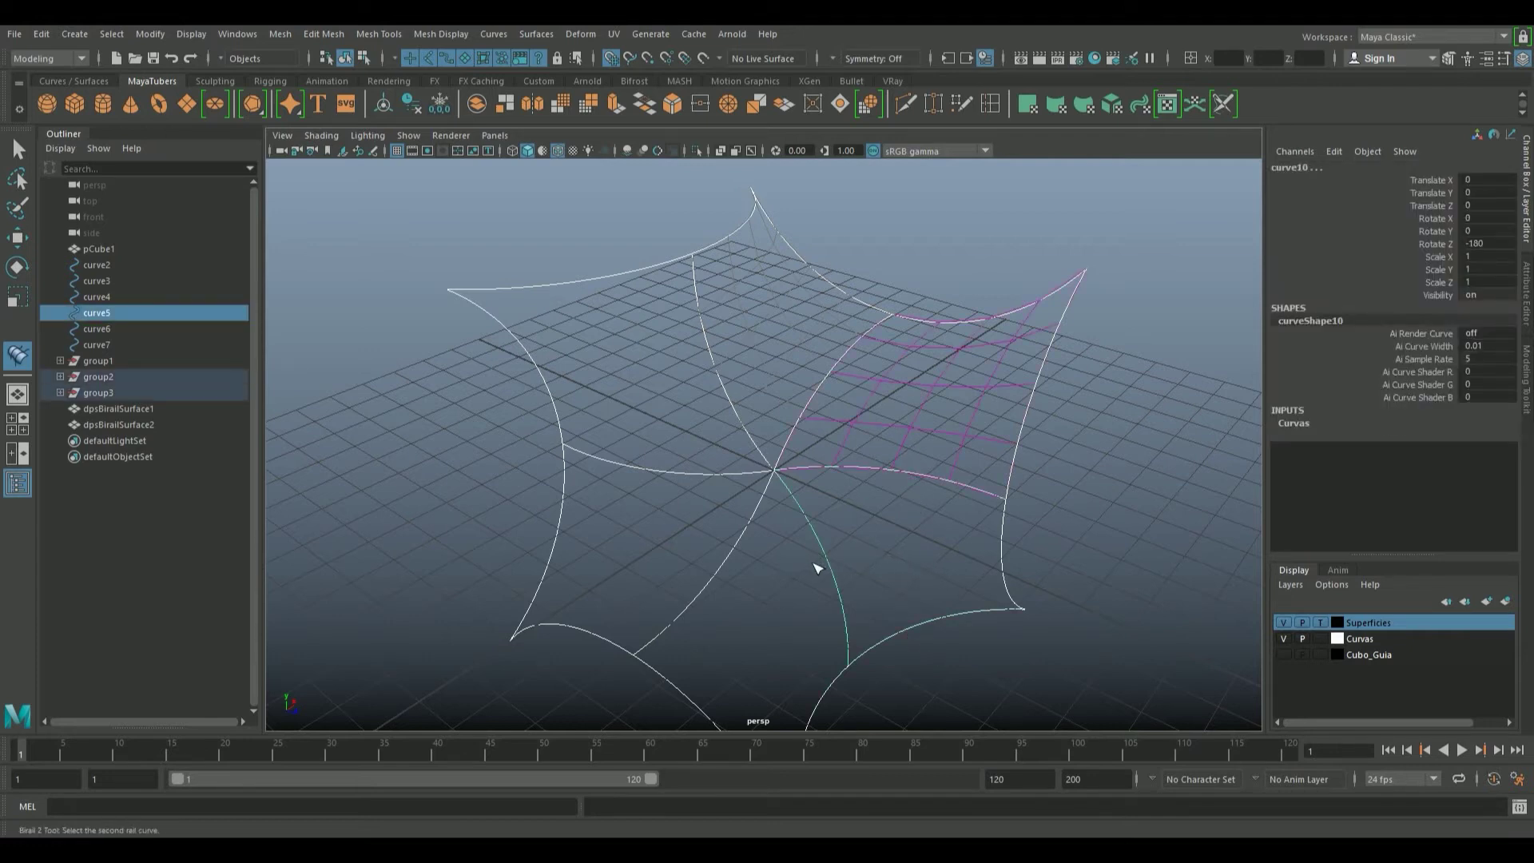
left_click(1005, 538)
right_click_drag(1389, 621, 1385, 664)
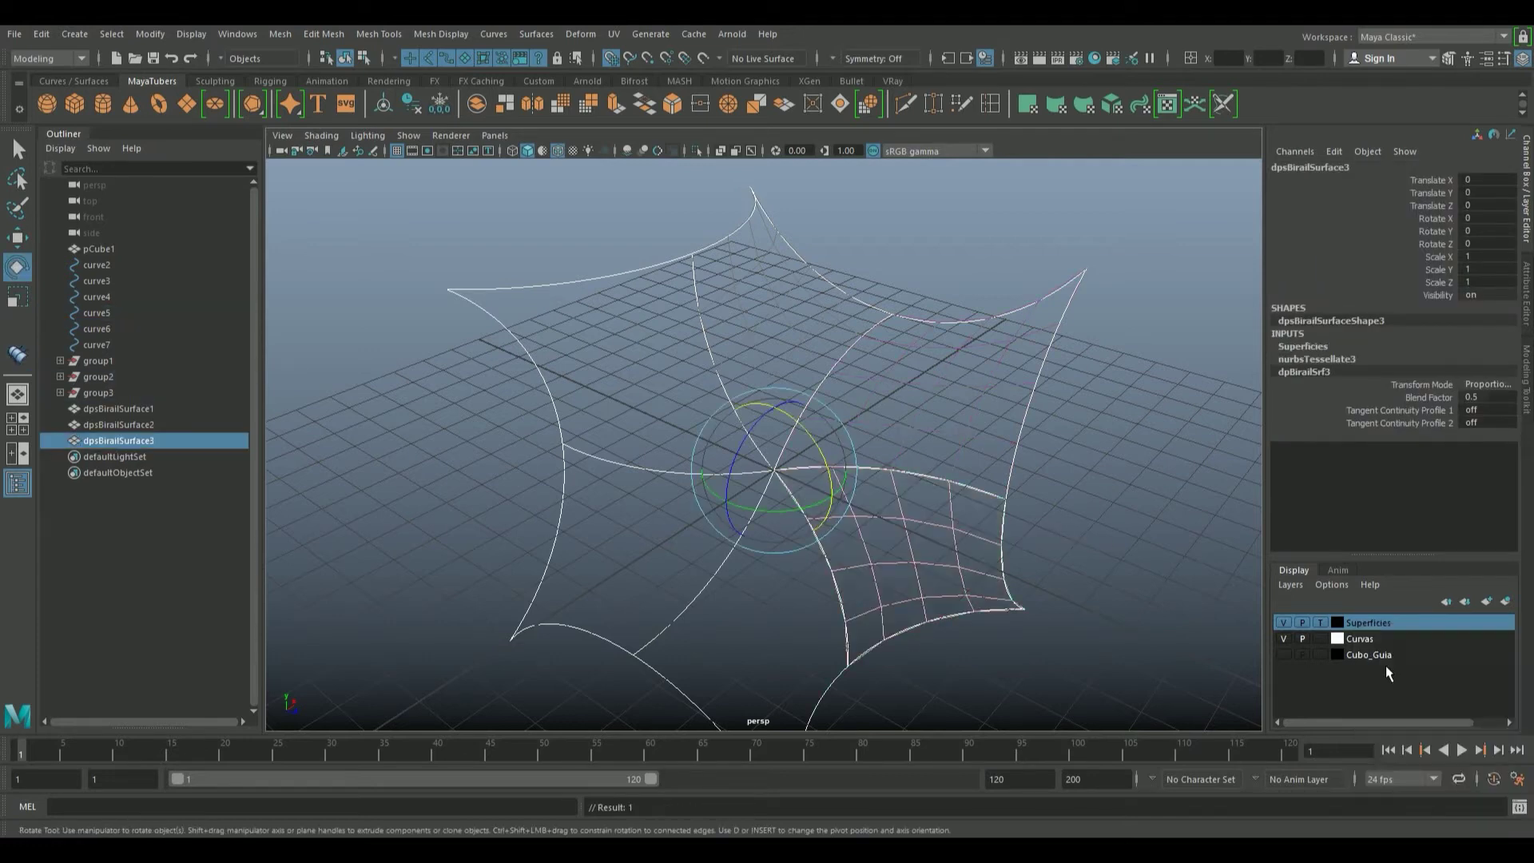
left_click(765, 633)
Build the fourth birail surface and add it to the Superficies layer
key("g")
left_click_drag(791, 593, 837, 567)
left_click(675, 696)
left_click_drag(721, 619, 685, 562)
left_click_drag(851, 711, 791, 669)
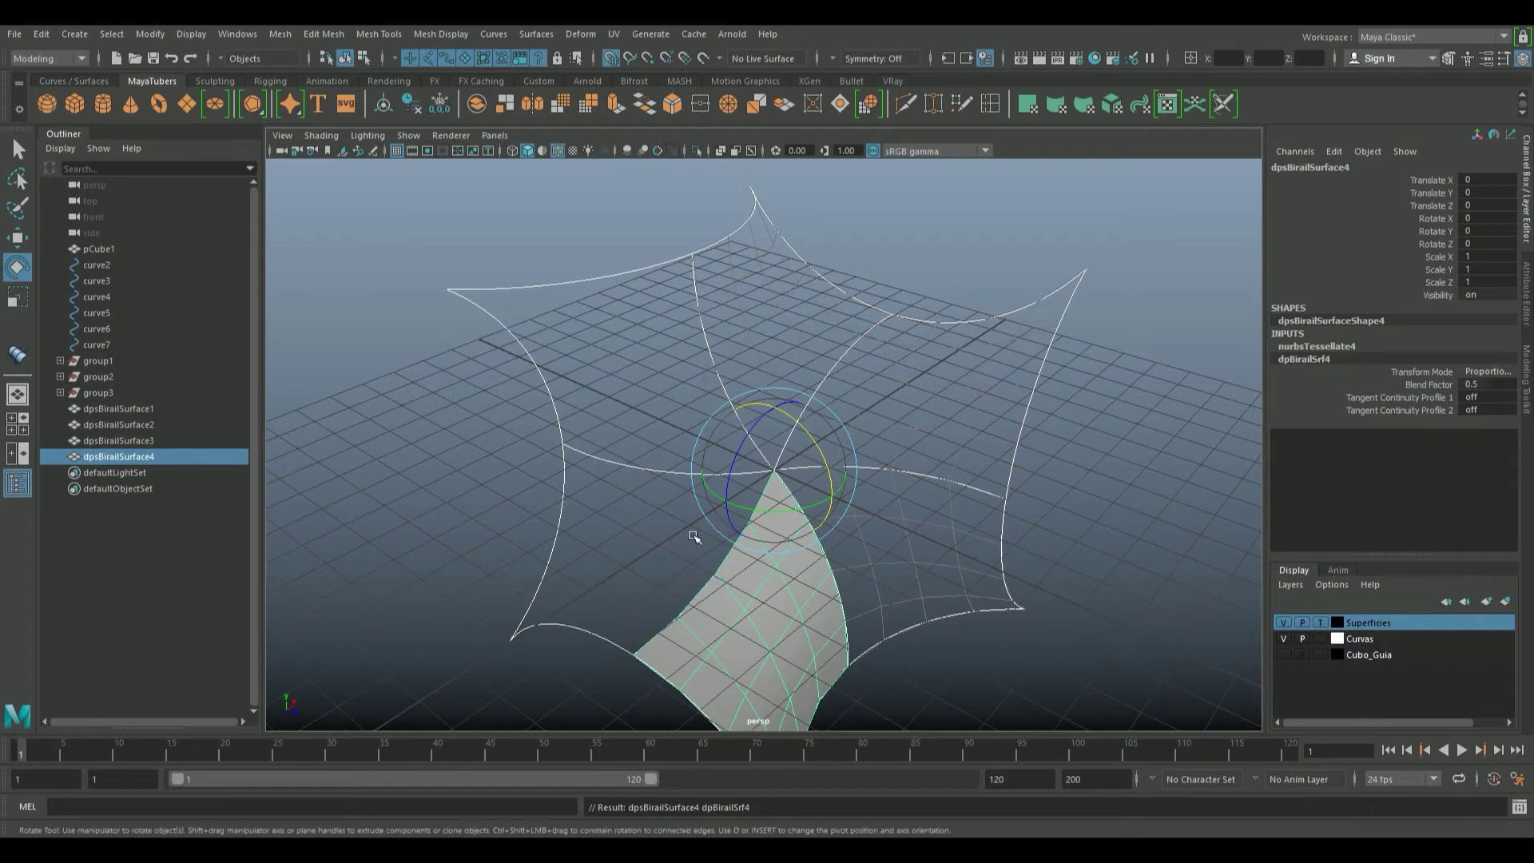
right_click(1366, 622)
left_click(1390, 659)
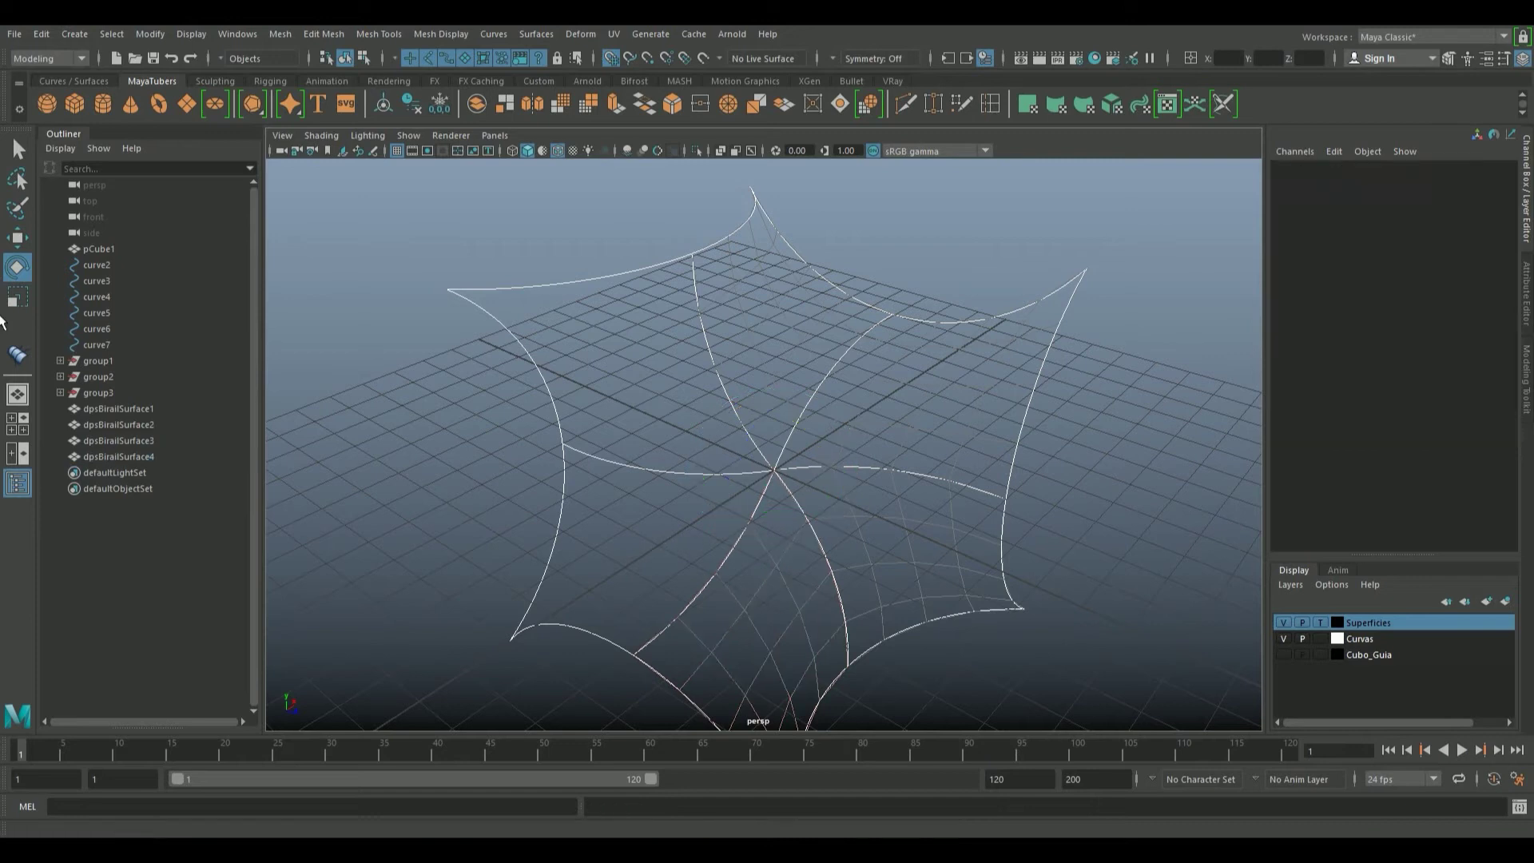
Build the fifth birail surface and add it to the Superficies layer
left_click(8, 354)
left_click(692, 579)
left_click_drag(673, 533, 538, 524)
left_click_drag(682, 456, 644, 455)
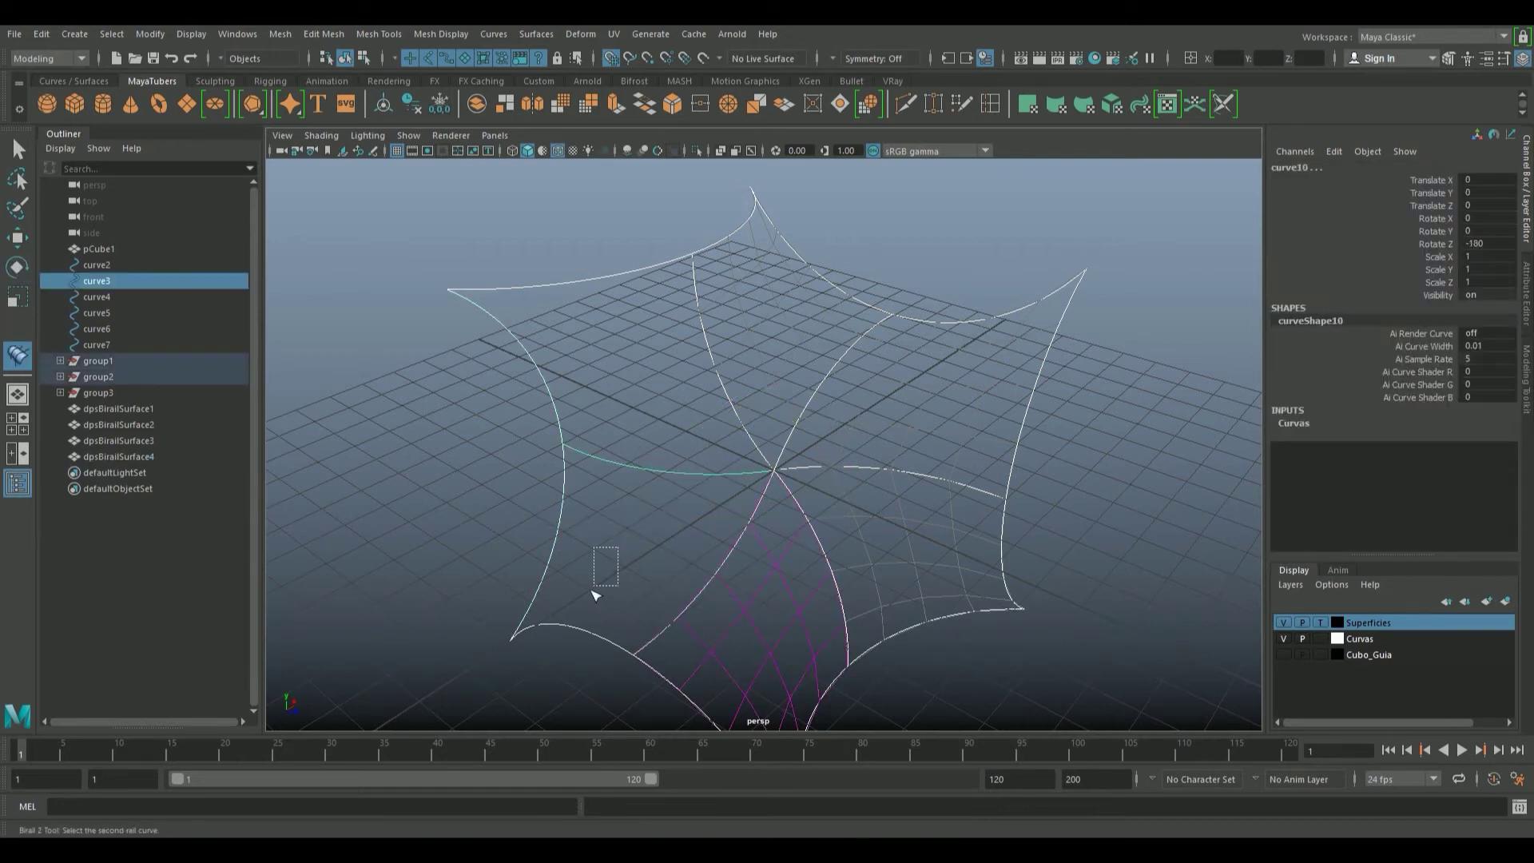
left_click_drag(599, 548, 575, 639)
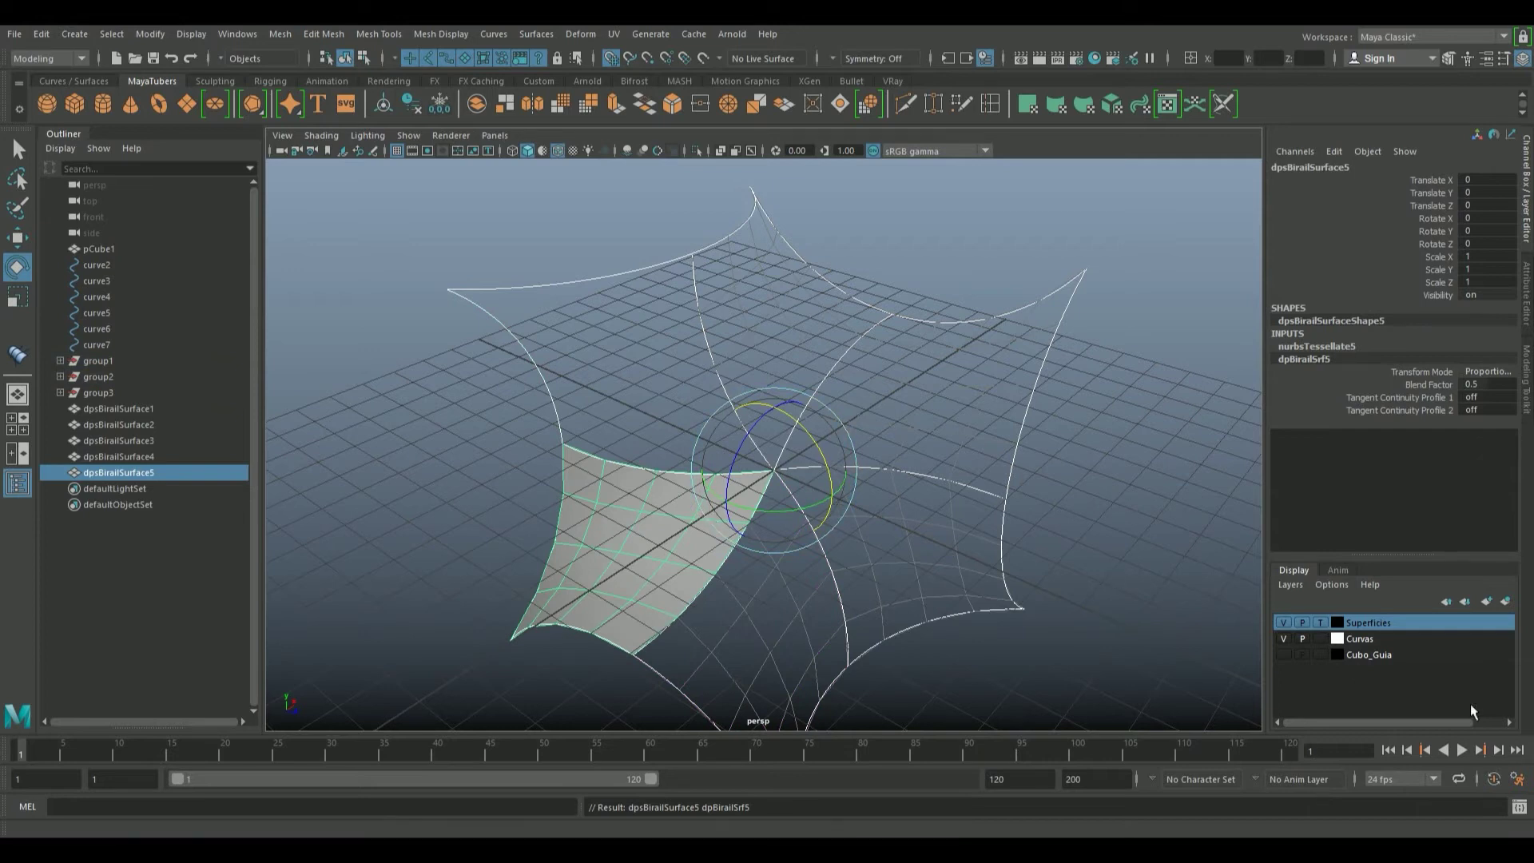
right_click(1400, 623)
left_click(1420, 655)
left_click(646, 408)
Build dpsBirailSurface6 across the last open star sector from its four curves
left_click(18, 354)
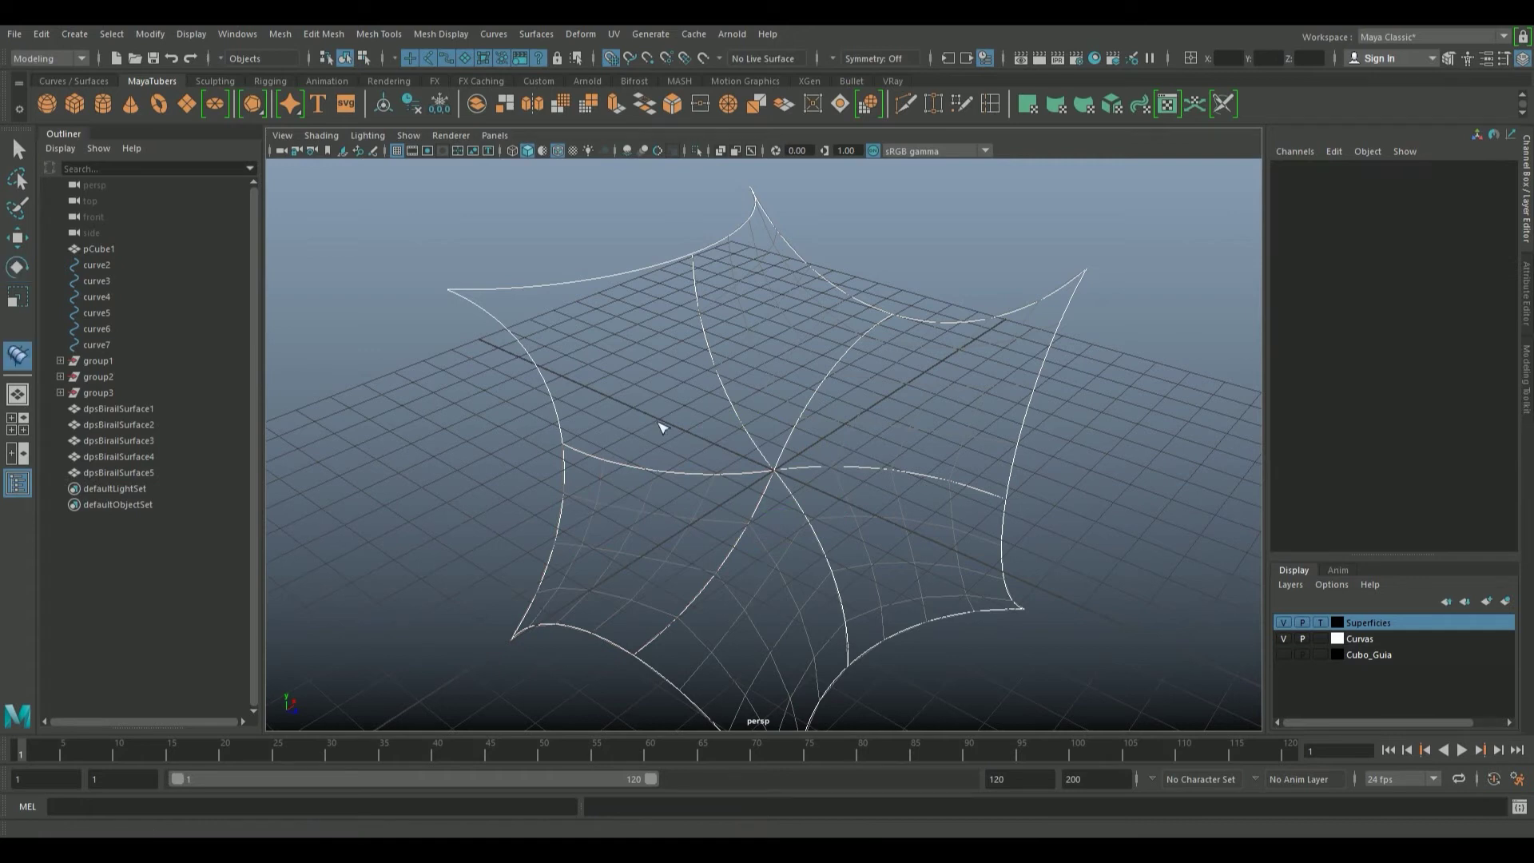
left_click(651, 468)
left_click(608, 275)
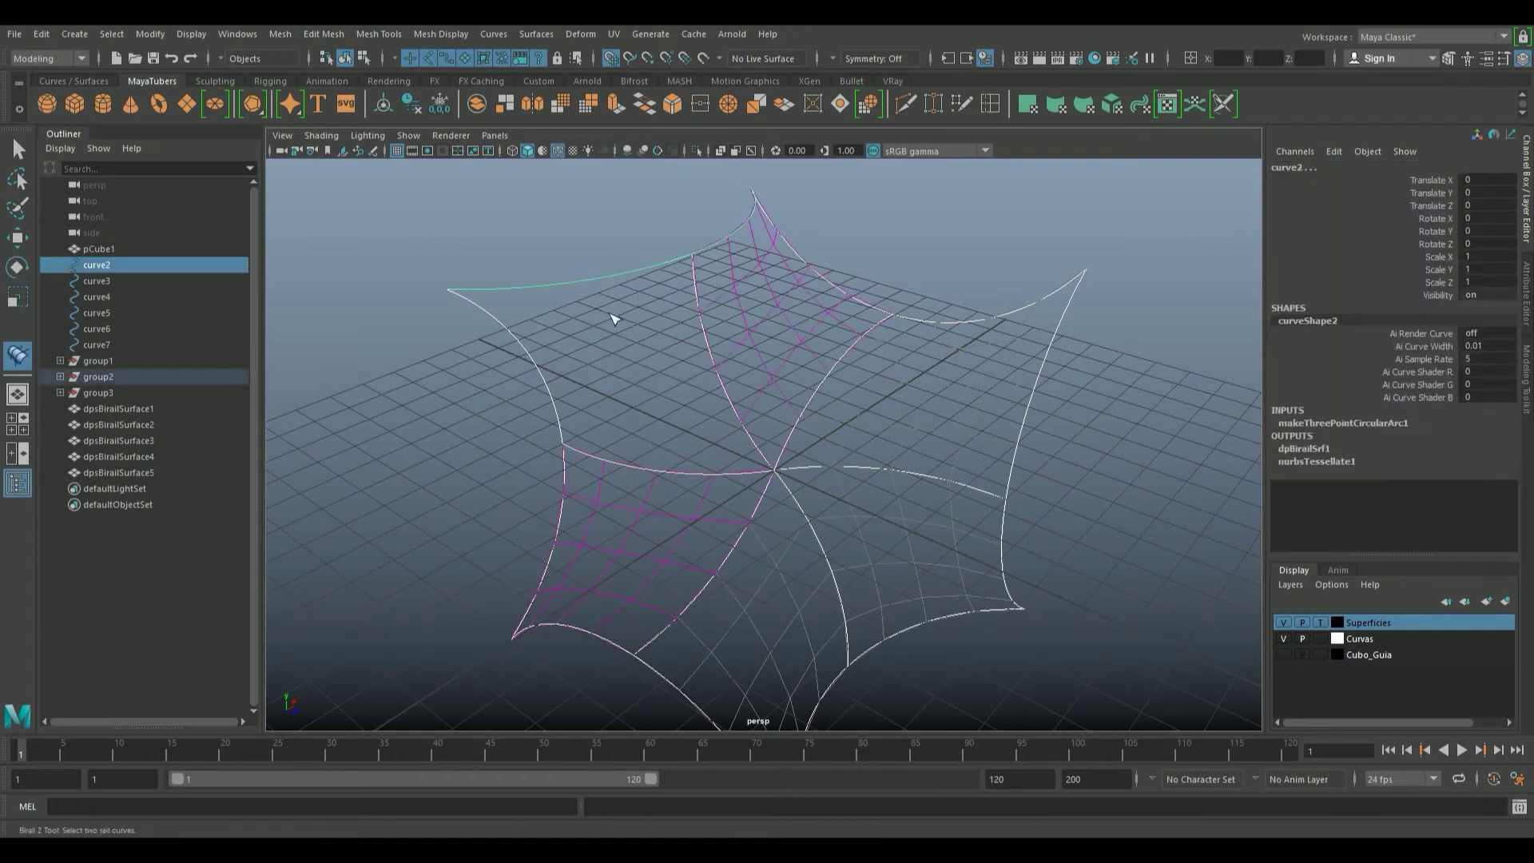
left_click(749, 395)
left_click(527, 374)
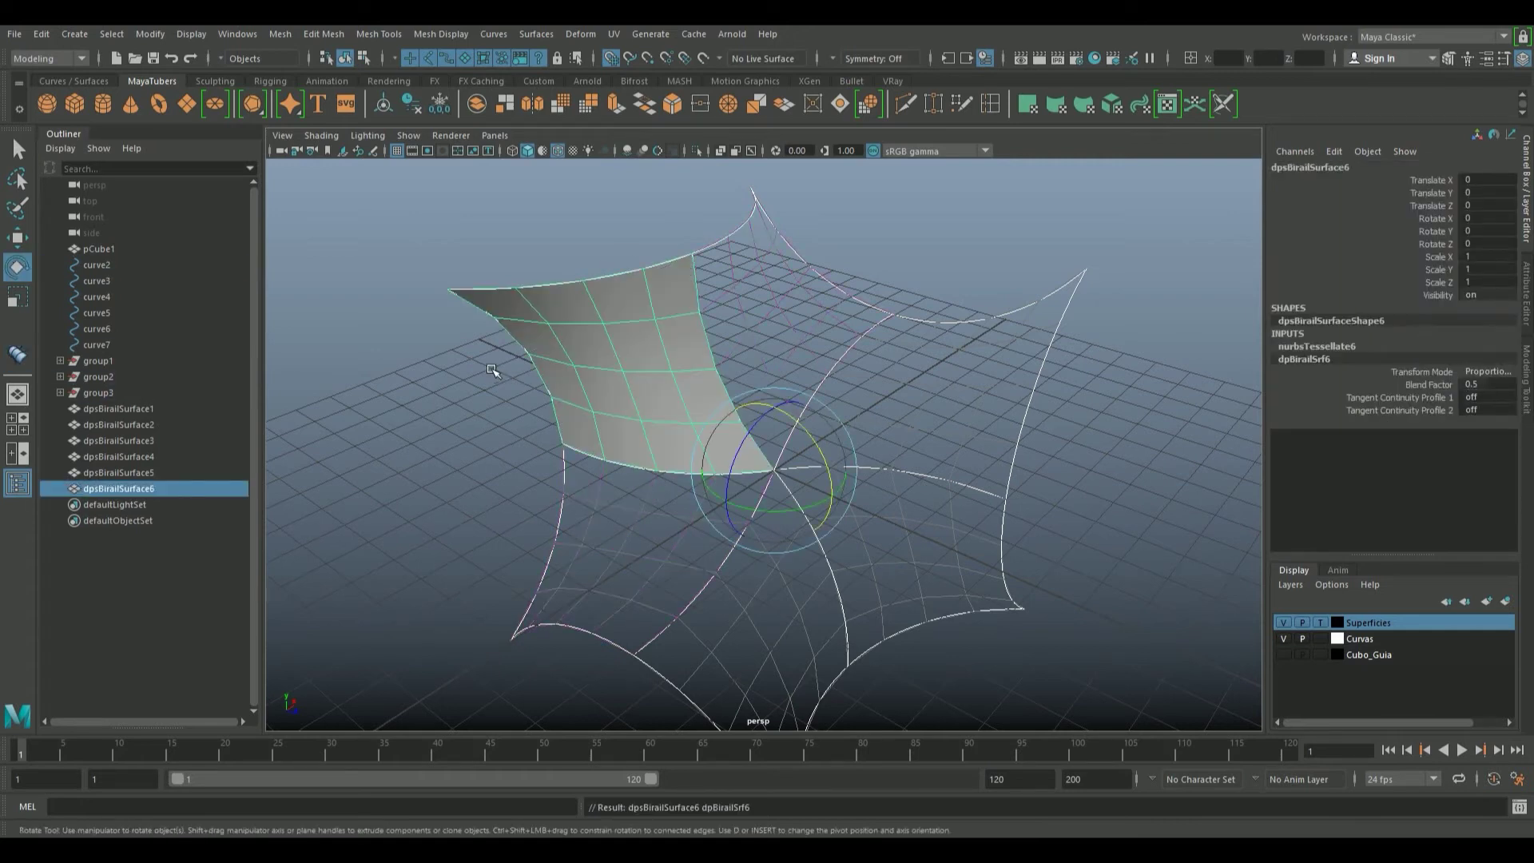
Add dpsBirailSurface6 to Superficies, hide the Curvas layer, and untemplate Superficies
right_click(1385, 620)
left_click(1409, 659)
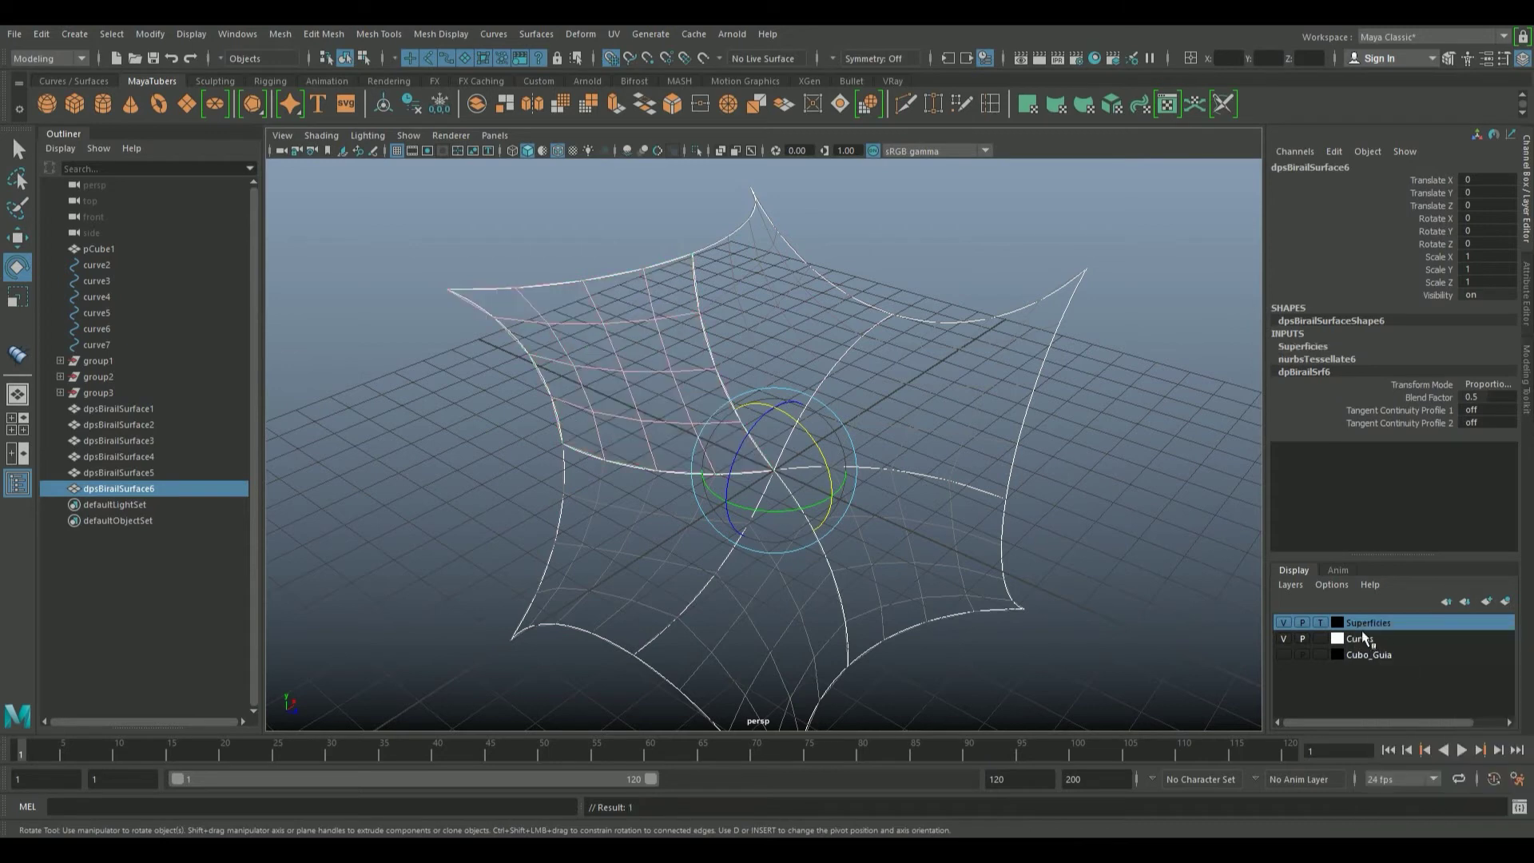
left_click(1283, 638)
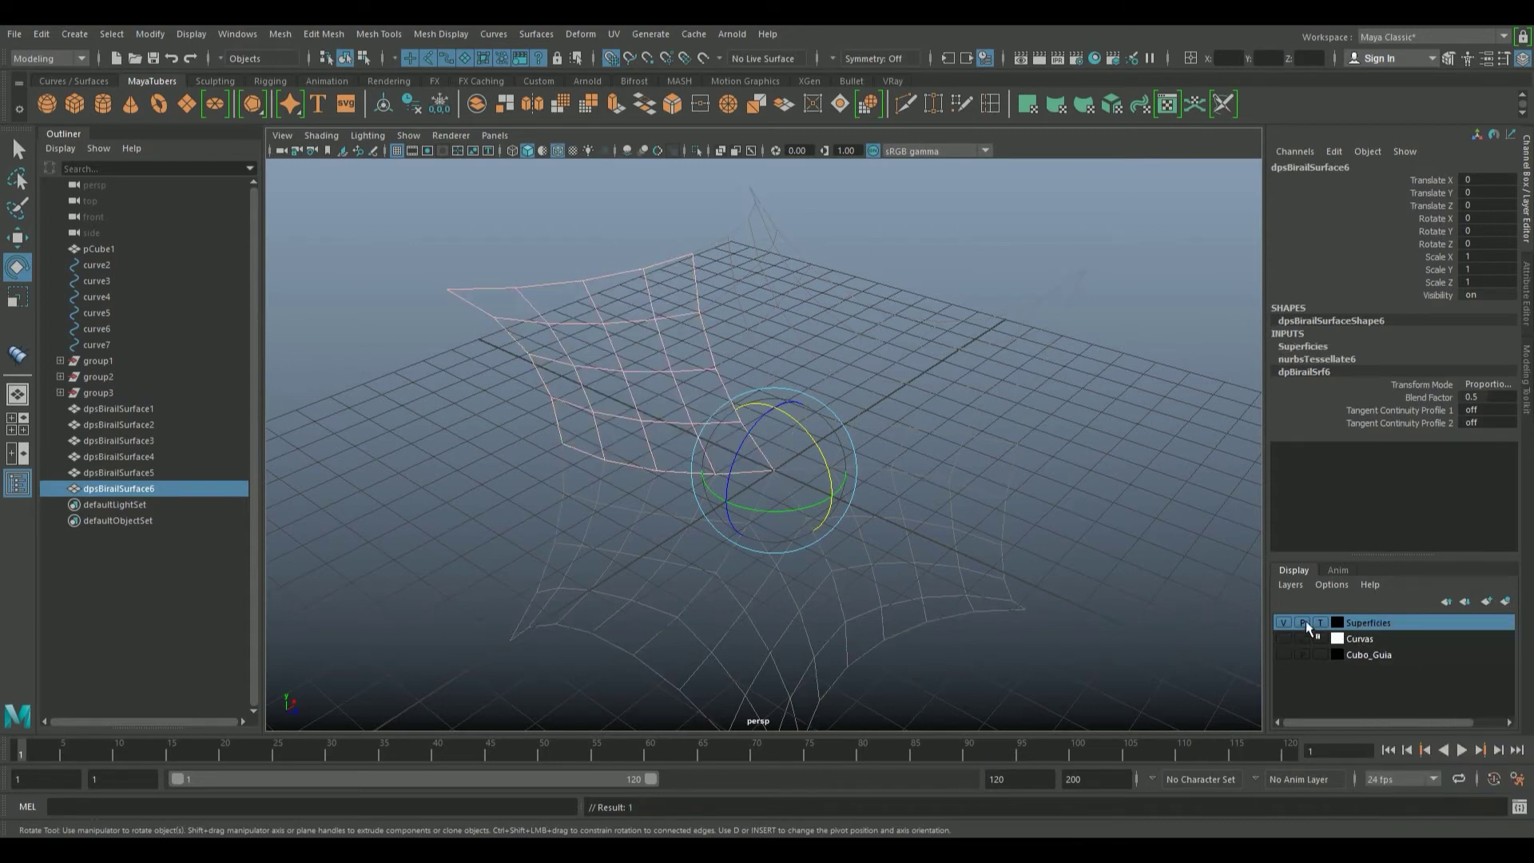
left_click(1320, 623)
left_click(1165, 543)
mouse_move(940, 554)
left_mouse_down("alt")
mouse_move(816, 469)
mouse_move(782, 483)
mouse_move(734, 393)
mouse_move(846, 509)
mouse_move(856, 452)
left_mouse_up("alt")
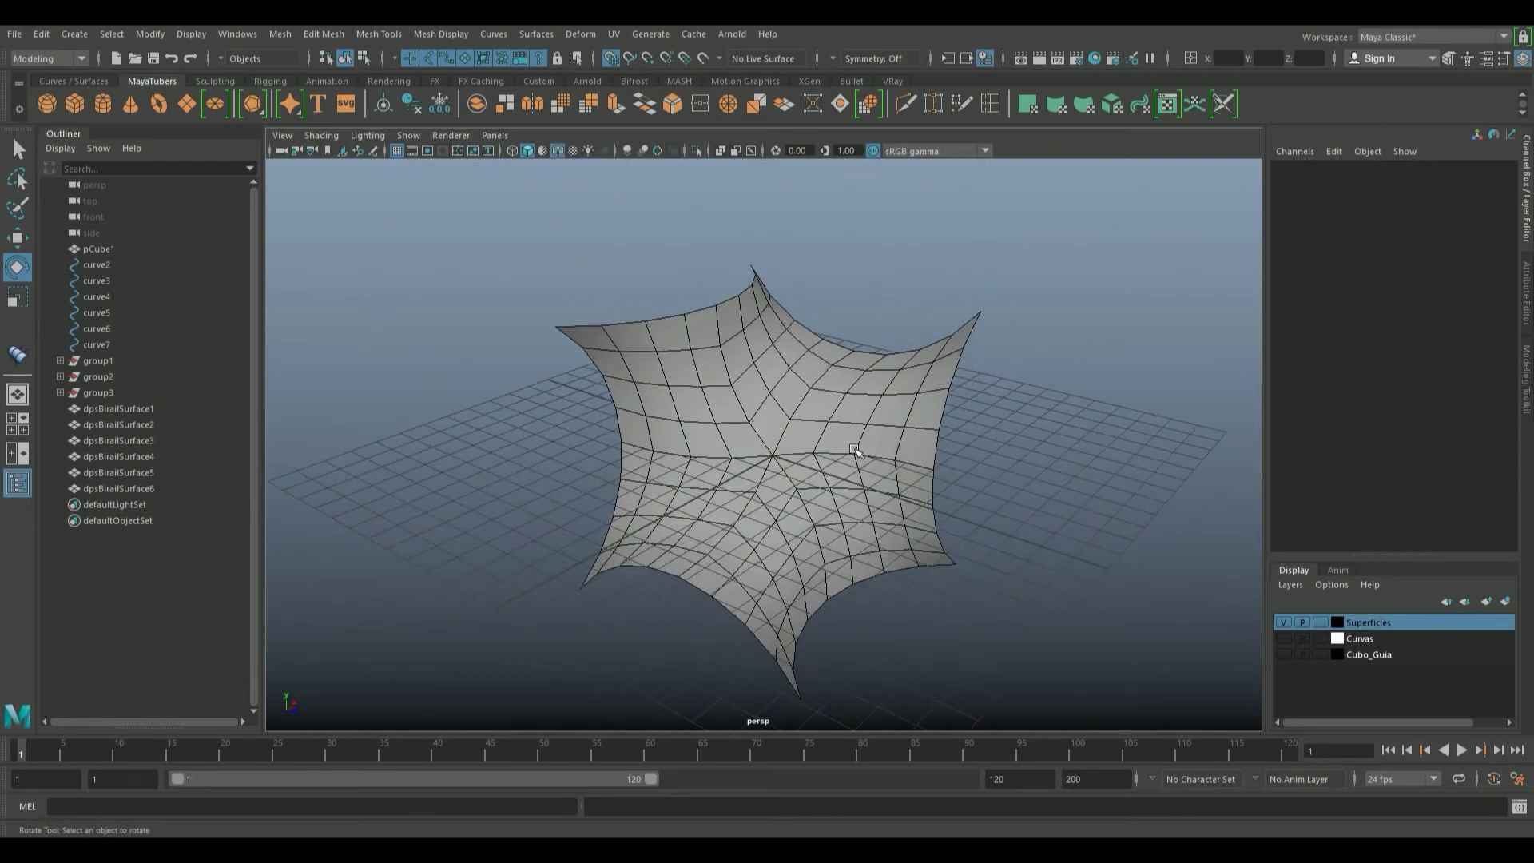
Combine dpsBirailSurface1–6 into dpsBirailSurface7 and merge its vertices at threshold 0.01
right_click(804, 394)
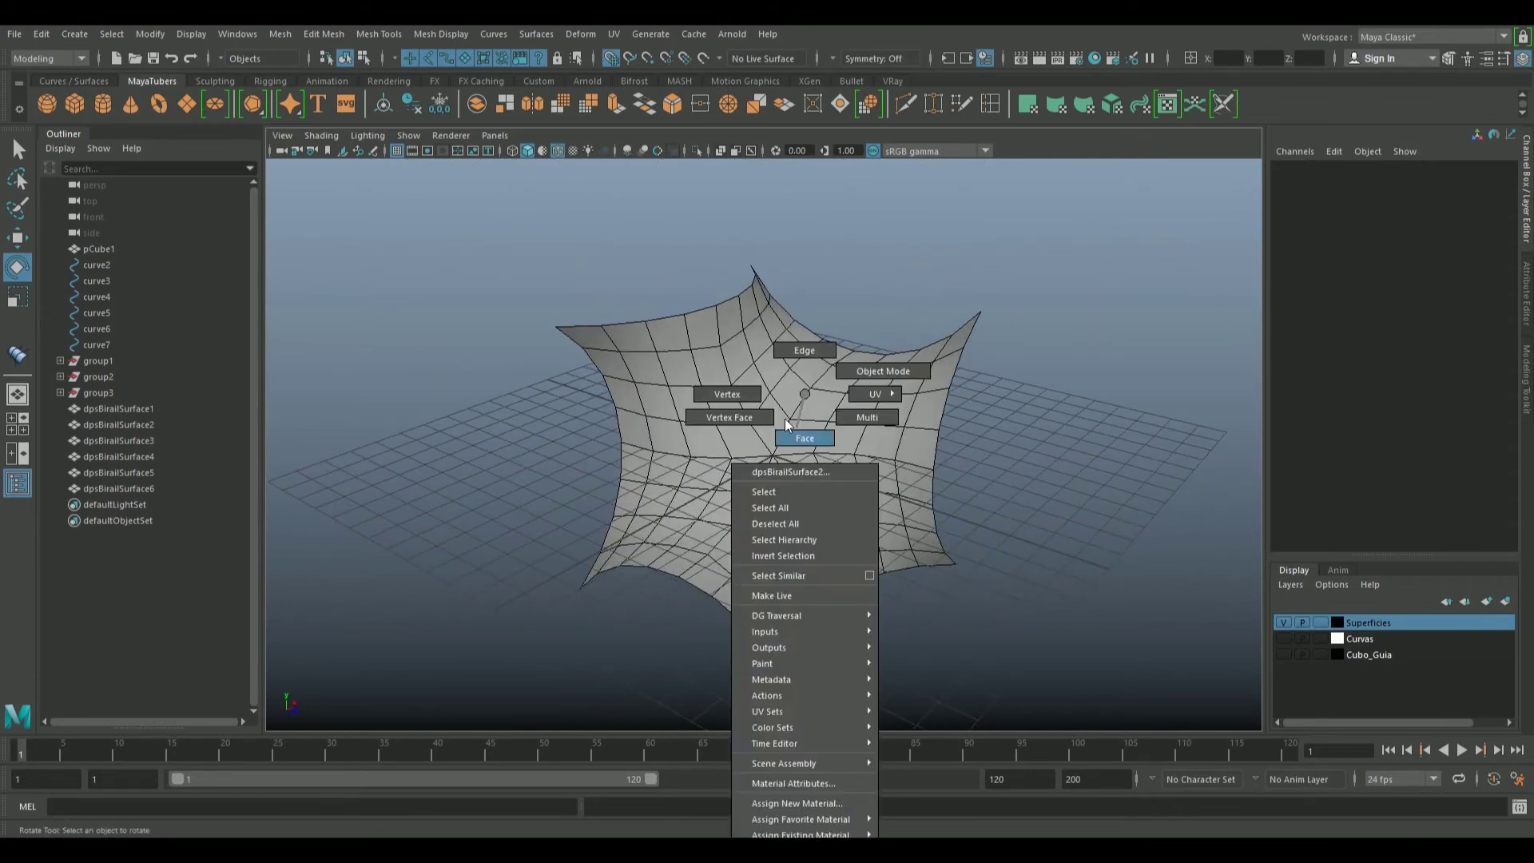
left_click(751, 396)
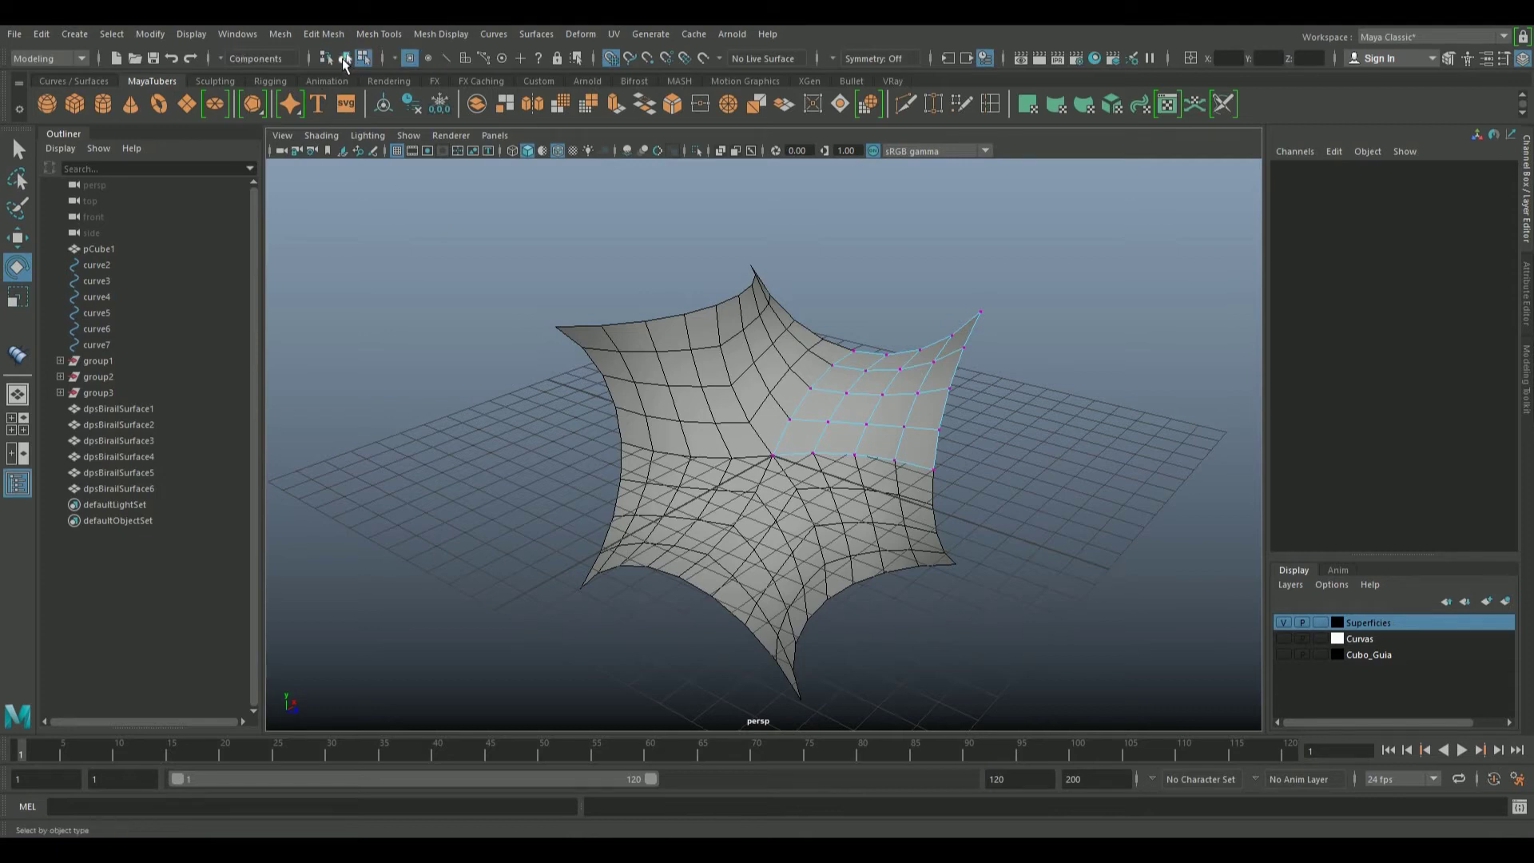
left_click(345, 57)
left_click_drag(950, 613, 601, 318)
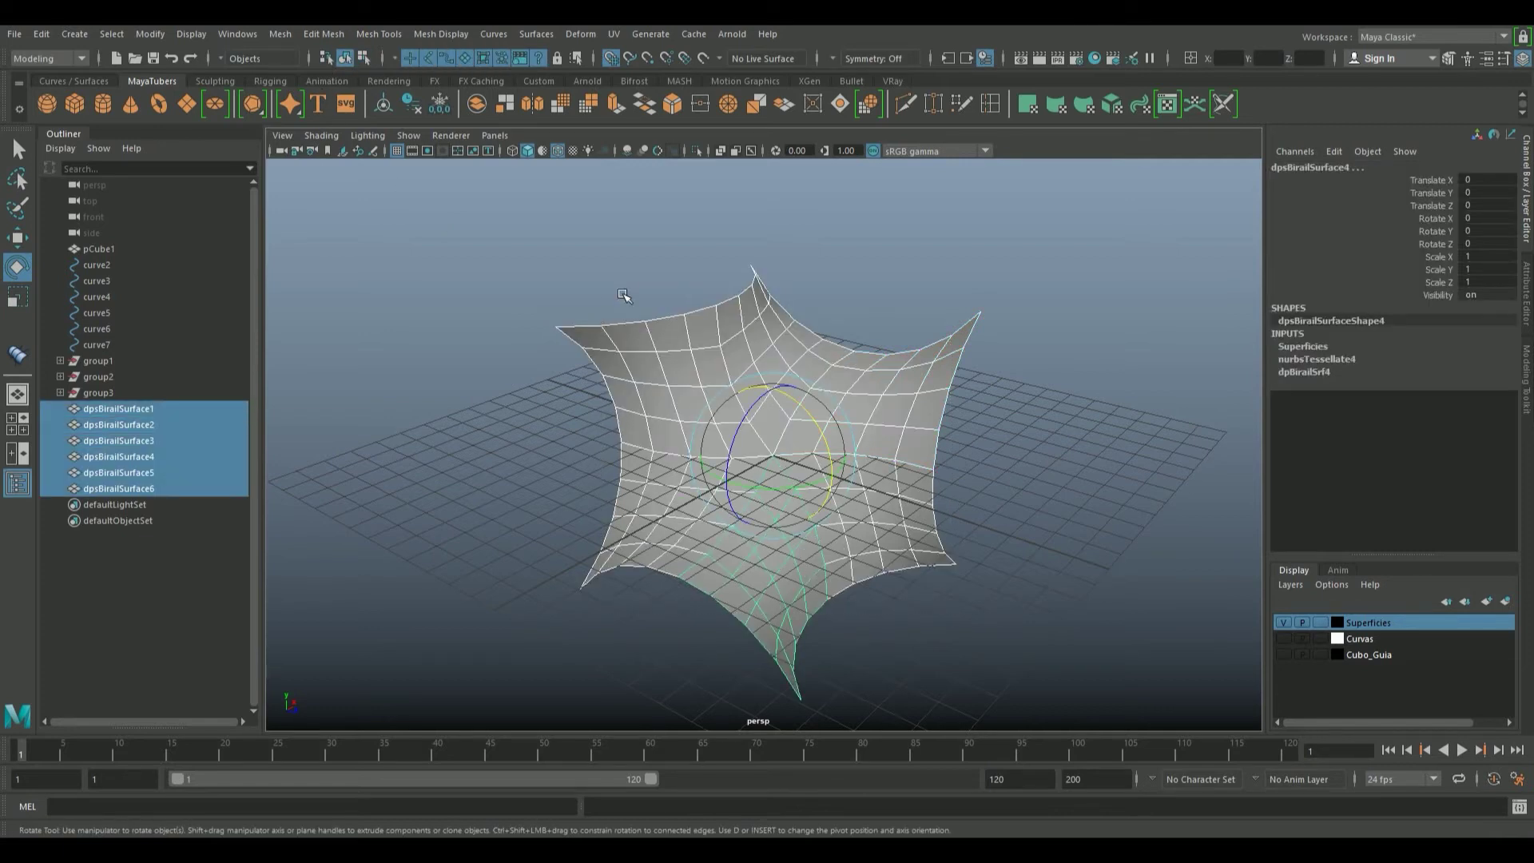
left_click(476, 104)
left_click(703, 102)
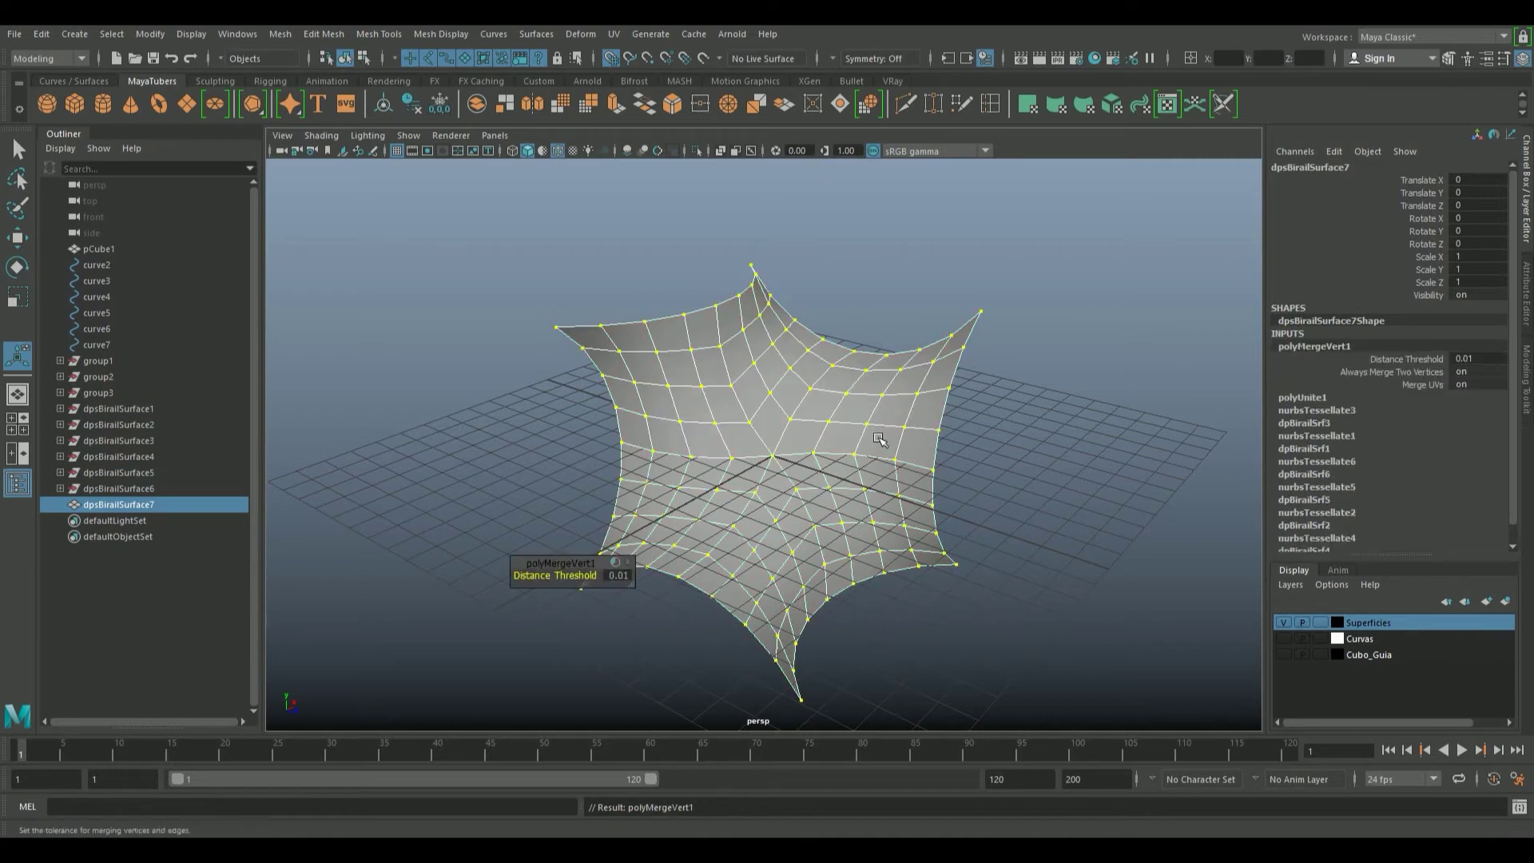
left_click(440, 106)
right_click_drag(796, 449, 687, 398)
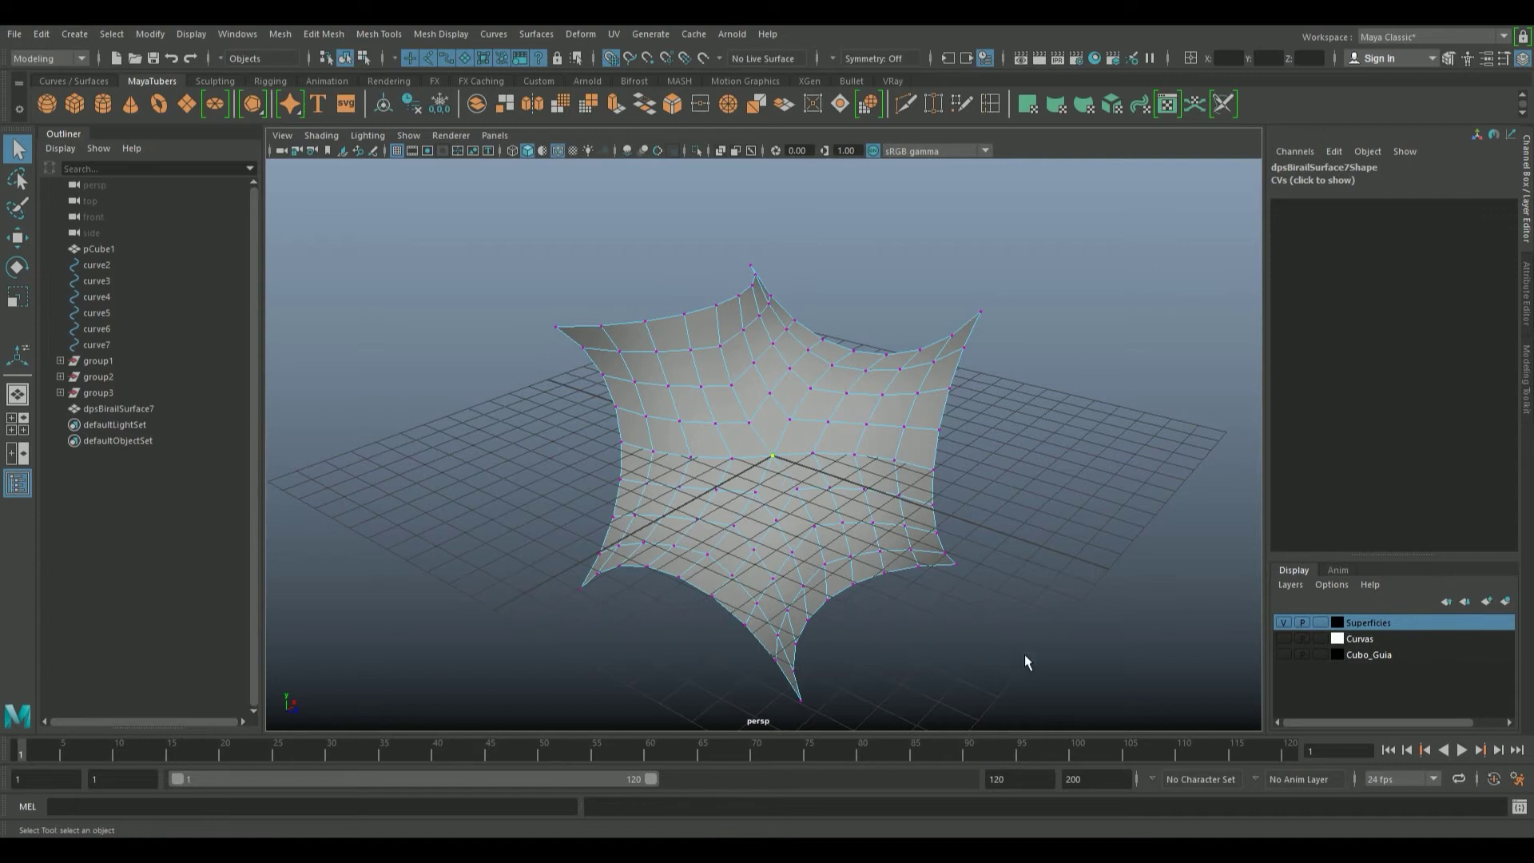
Grow the vertex selection, apply Average Vertices with 50 iterations, and return to object mode
key("shift+period")
left_click(324, 33)
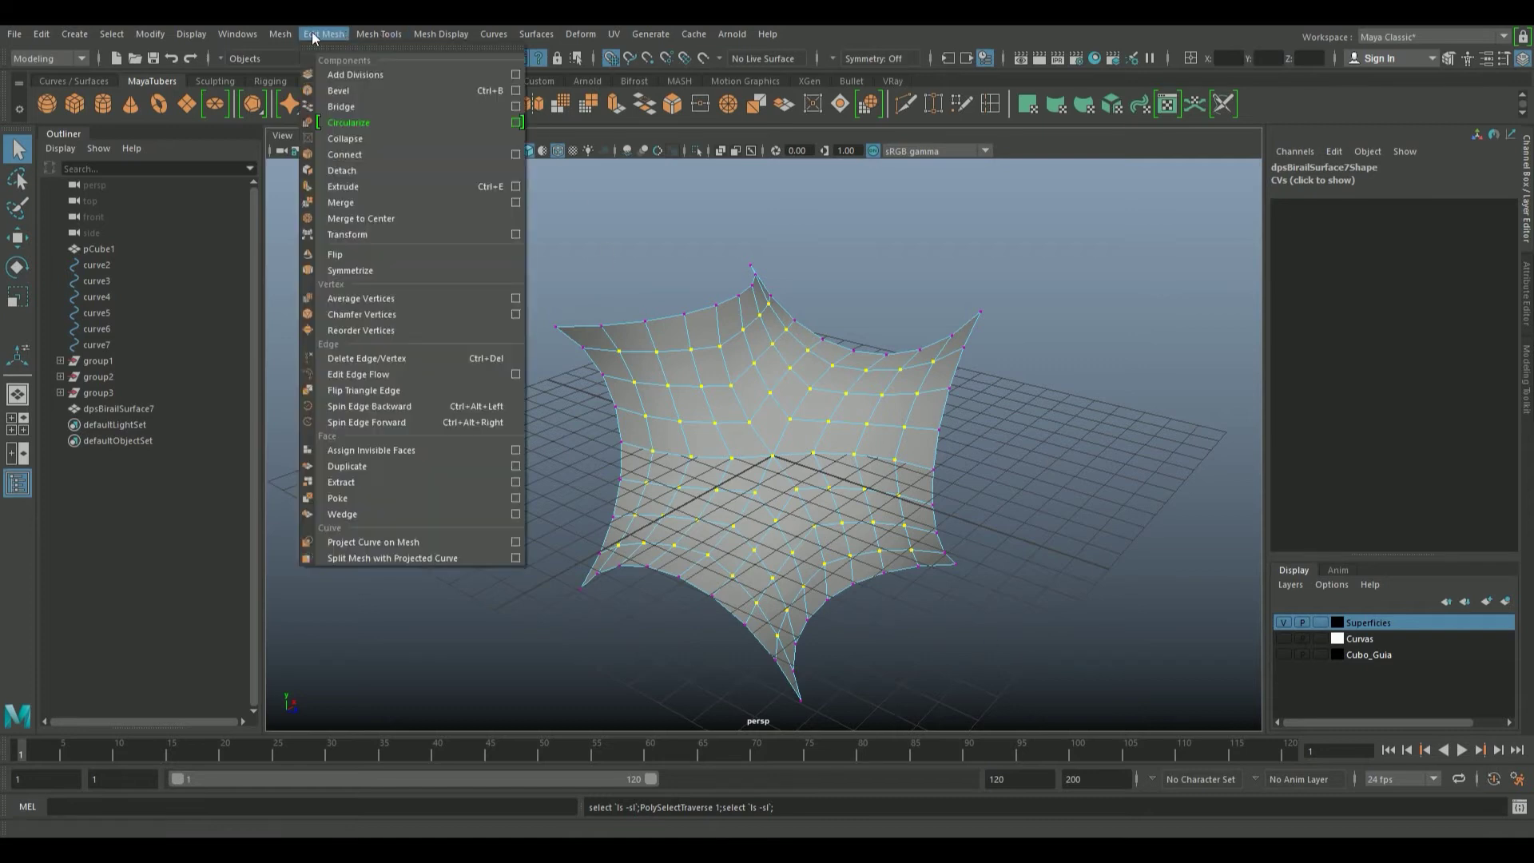
left_click(378, 297)
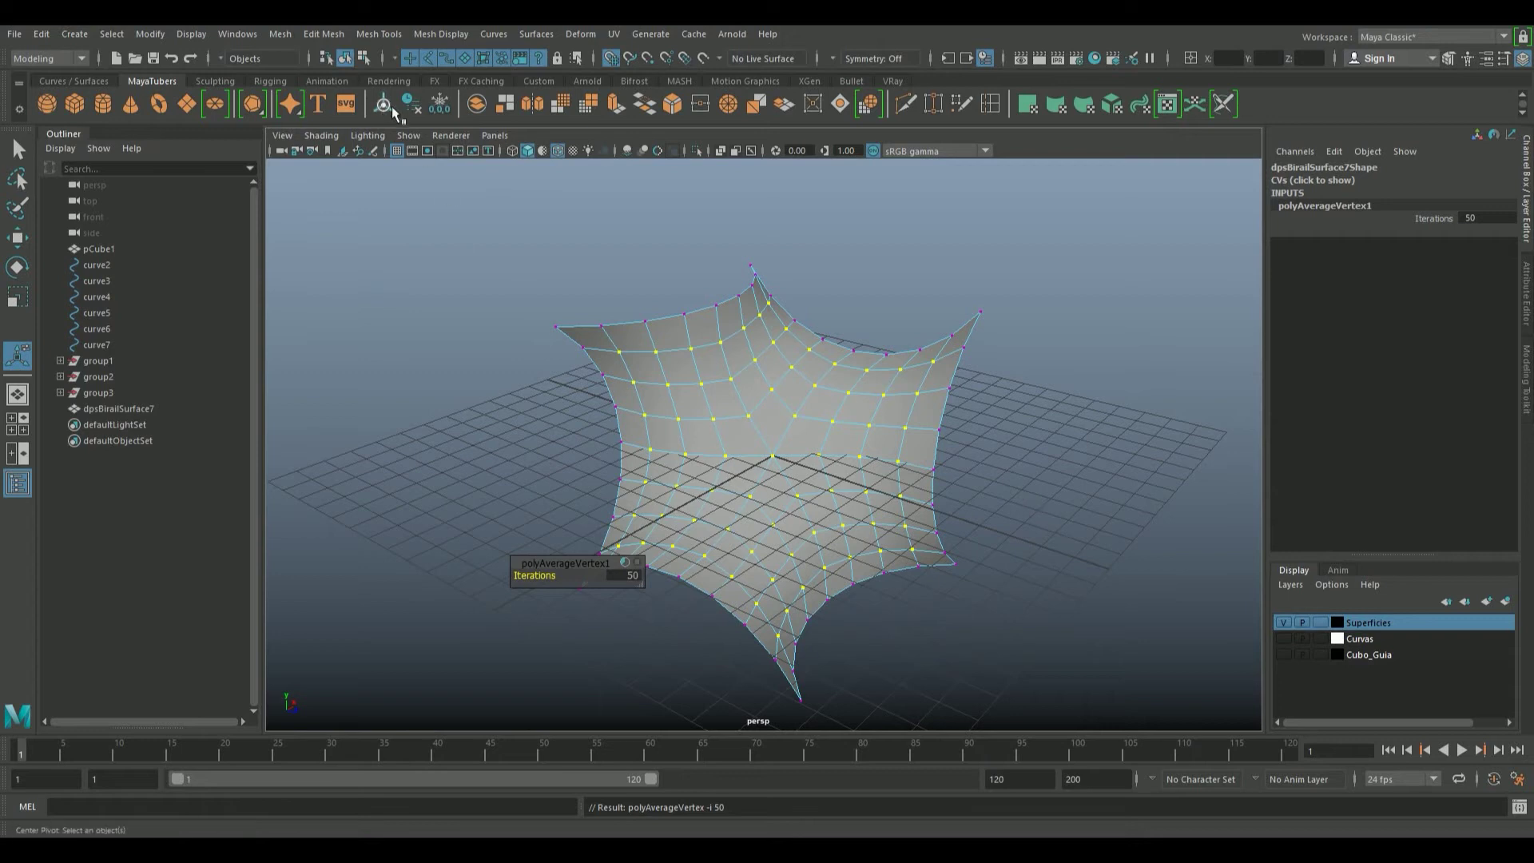
left_click(1062, 491)
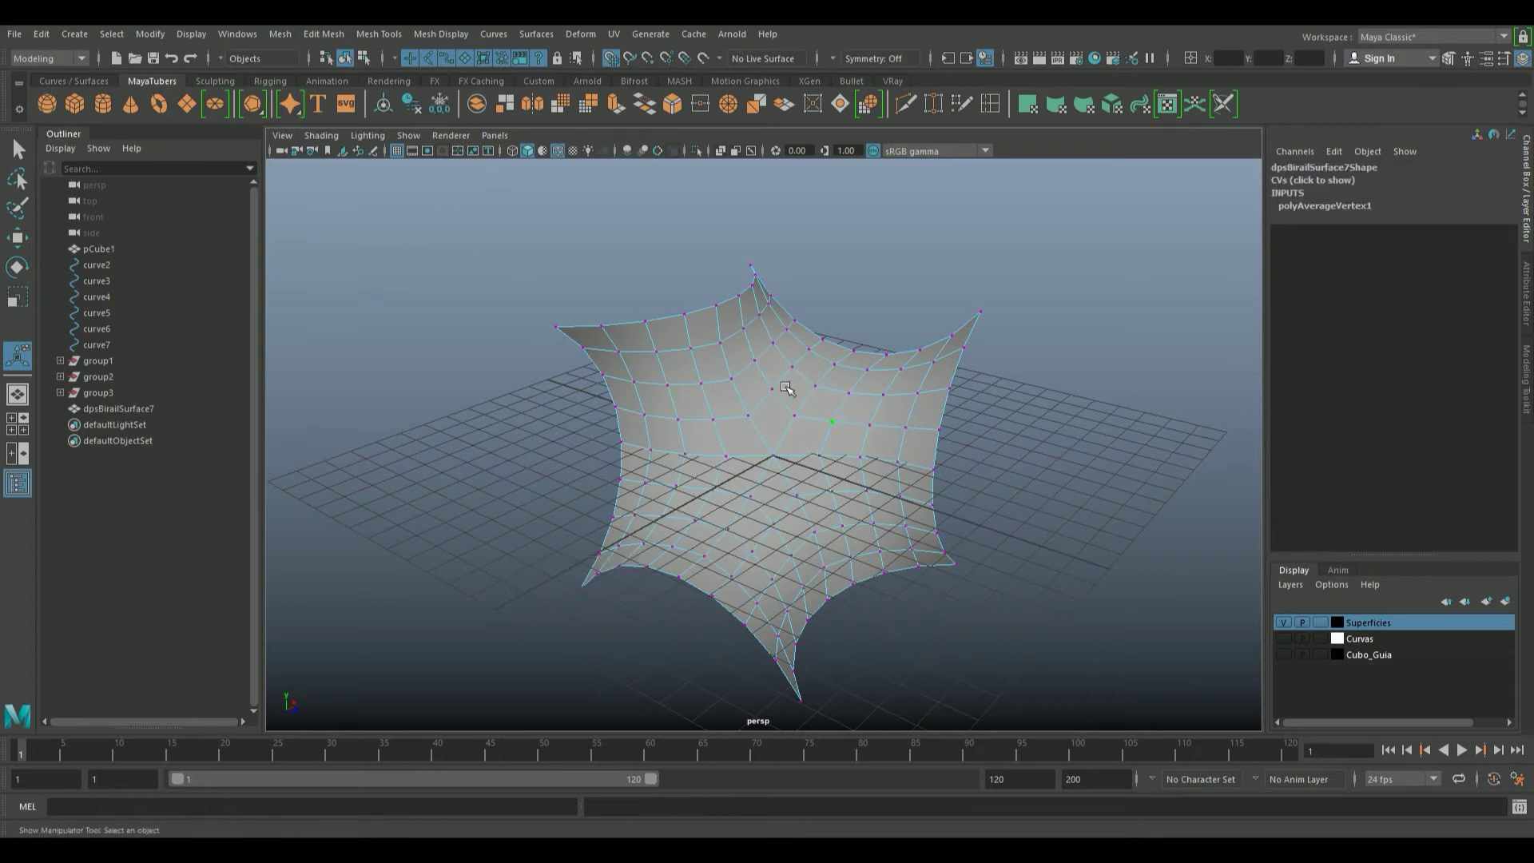
left_click(344, 57)
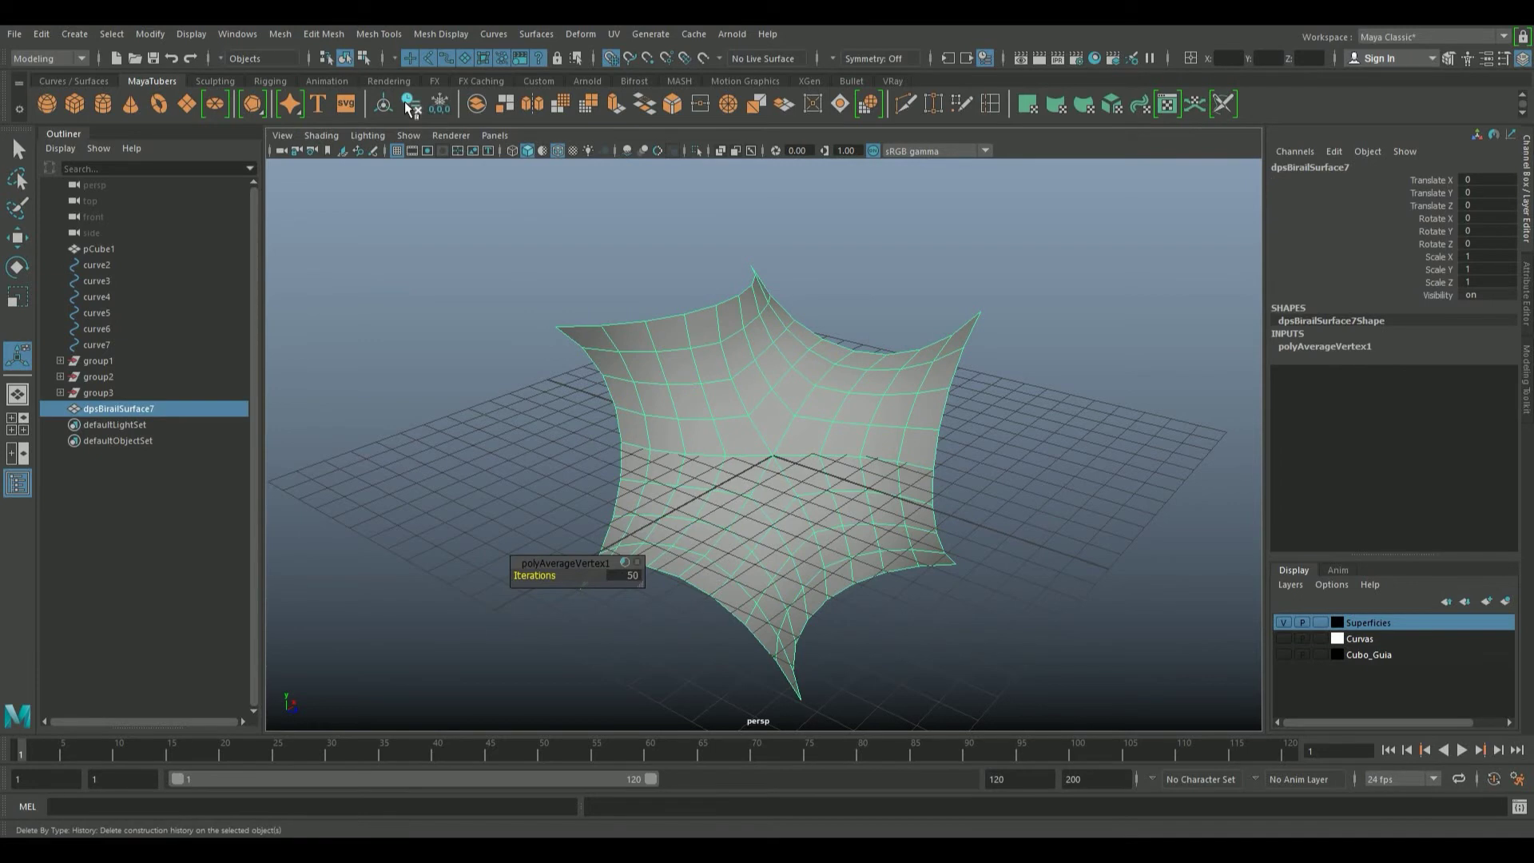
left_click_drag(916, 442, 785, 446, "alt")
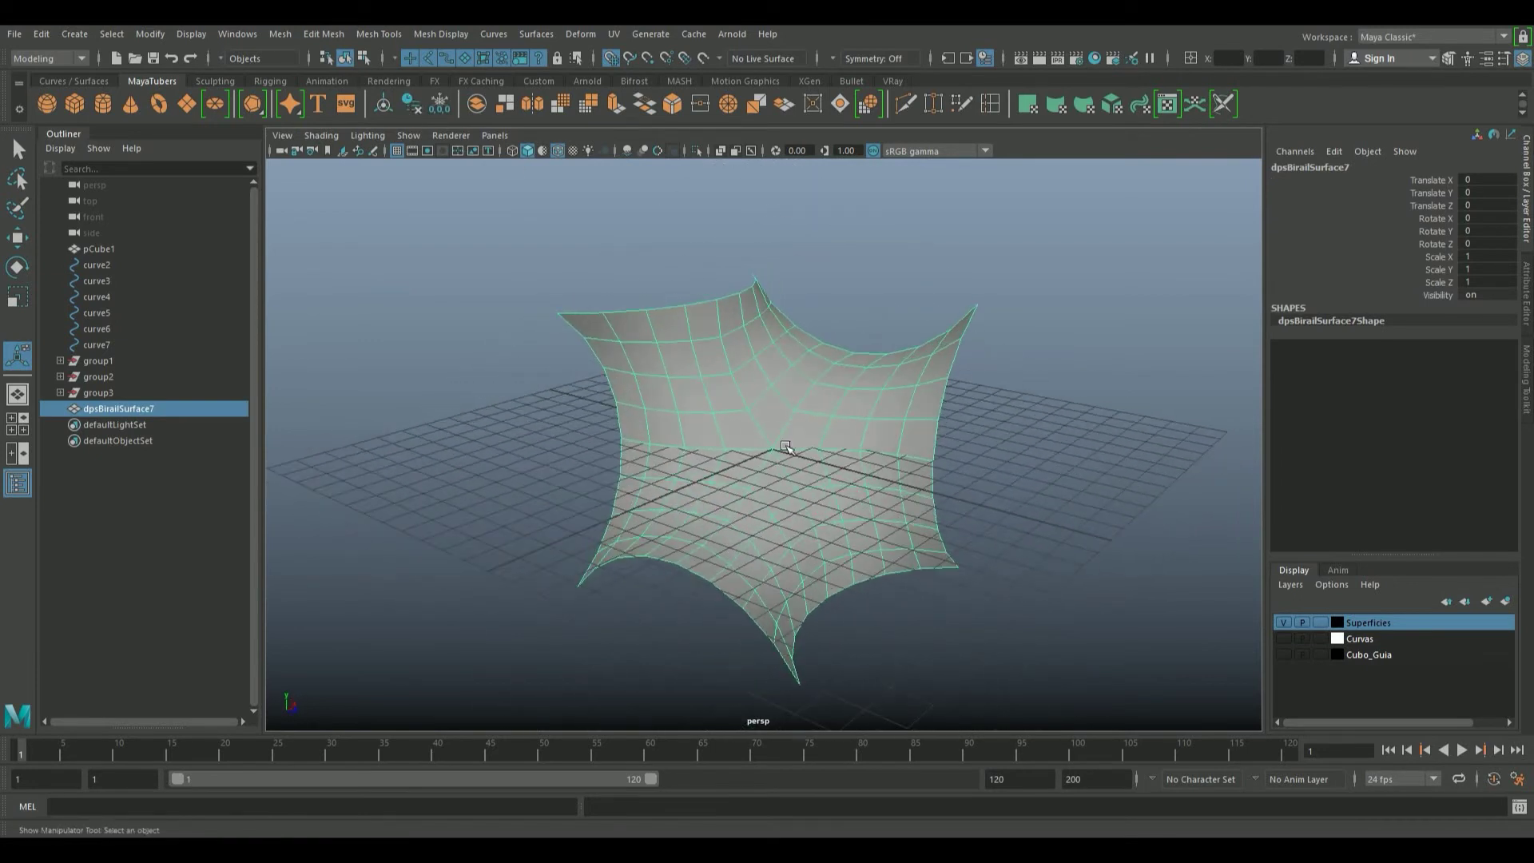
right_click(809, 395)
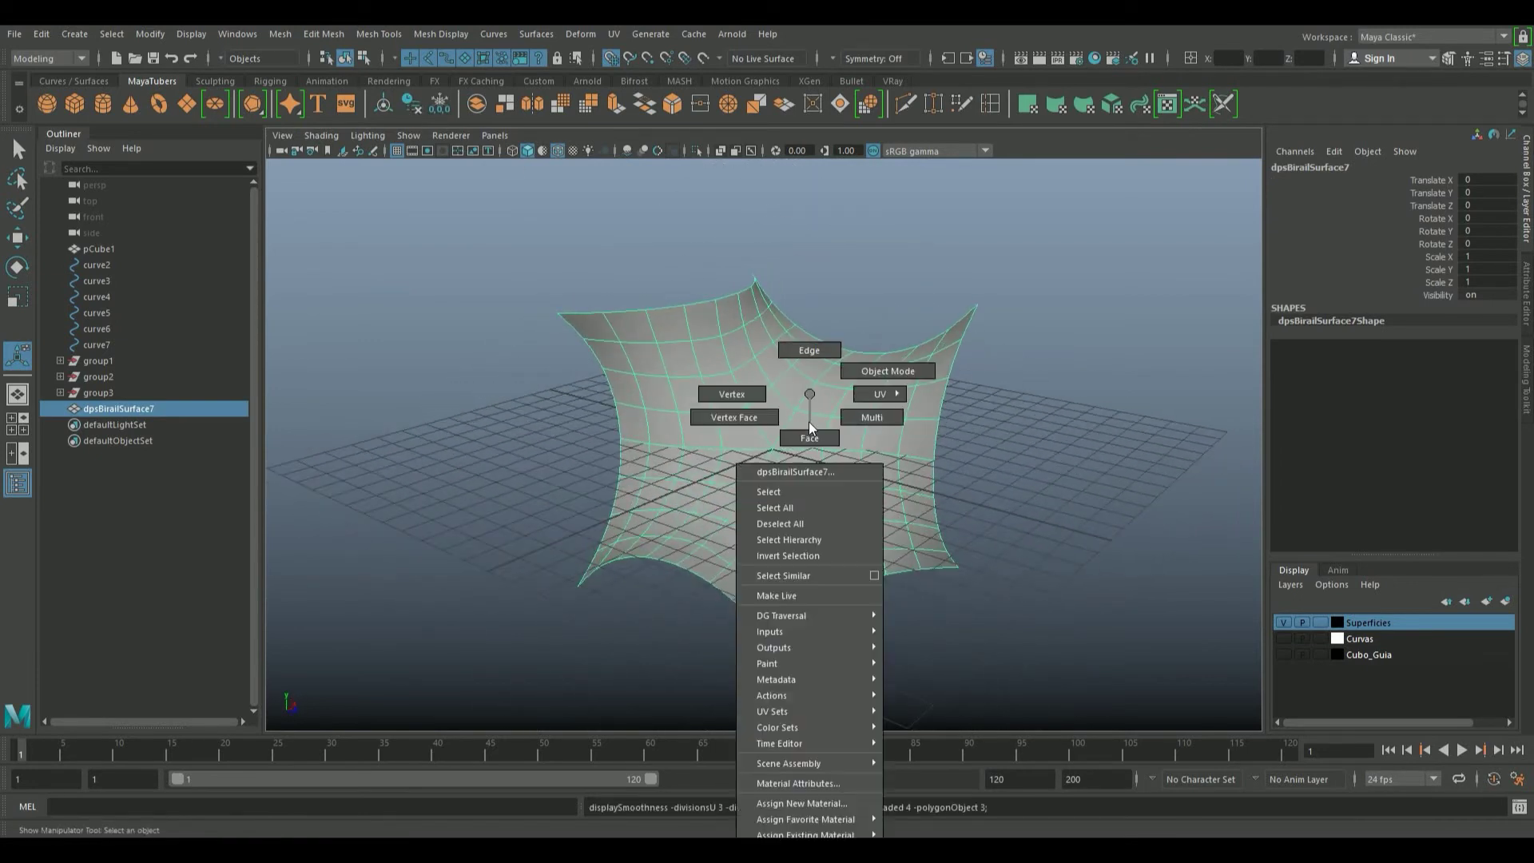
left_click(674, 199)
left_click(558, 151)
mouse_move(774, 384)
left_mouse_down("alt")
mouse_move(604, 382)
mouse_move(786, 409)
mouse_move(765, 411)
left_mouse_up("alt")
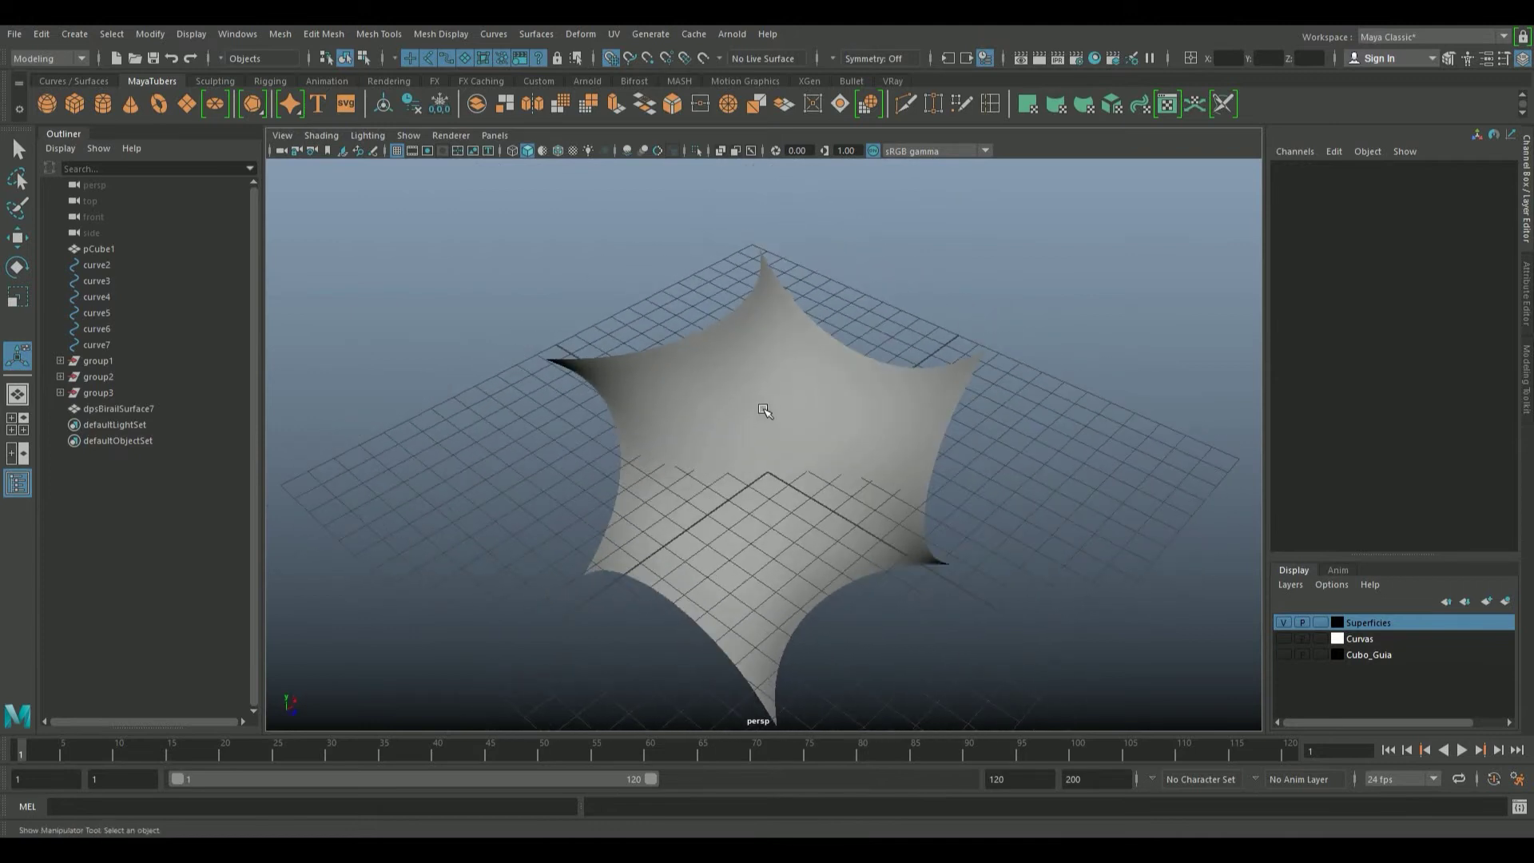
mouse_move(803, 496)
left_mouse_down("alt")
mouse_move(820, 407)
mouse_move(784, 400)
left_mouse_up("alt")
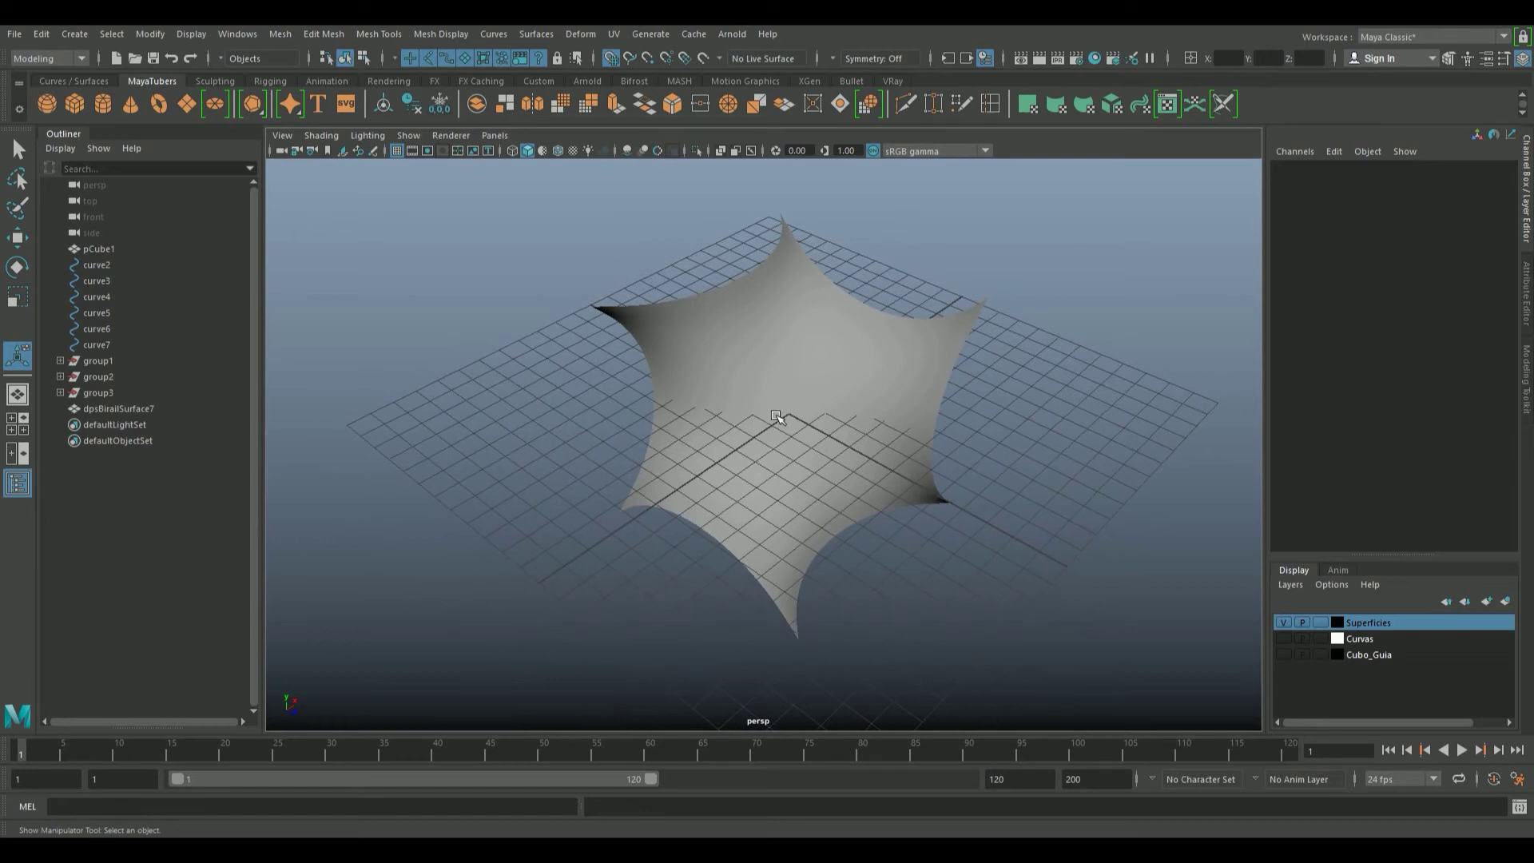
left_click(808, 357)
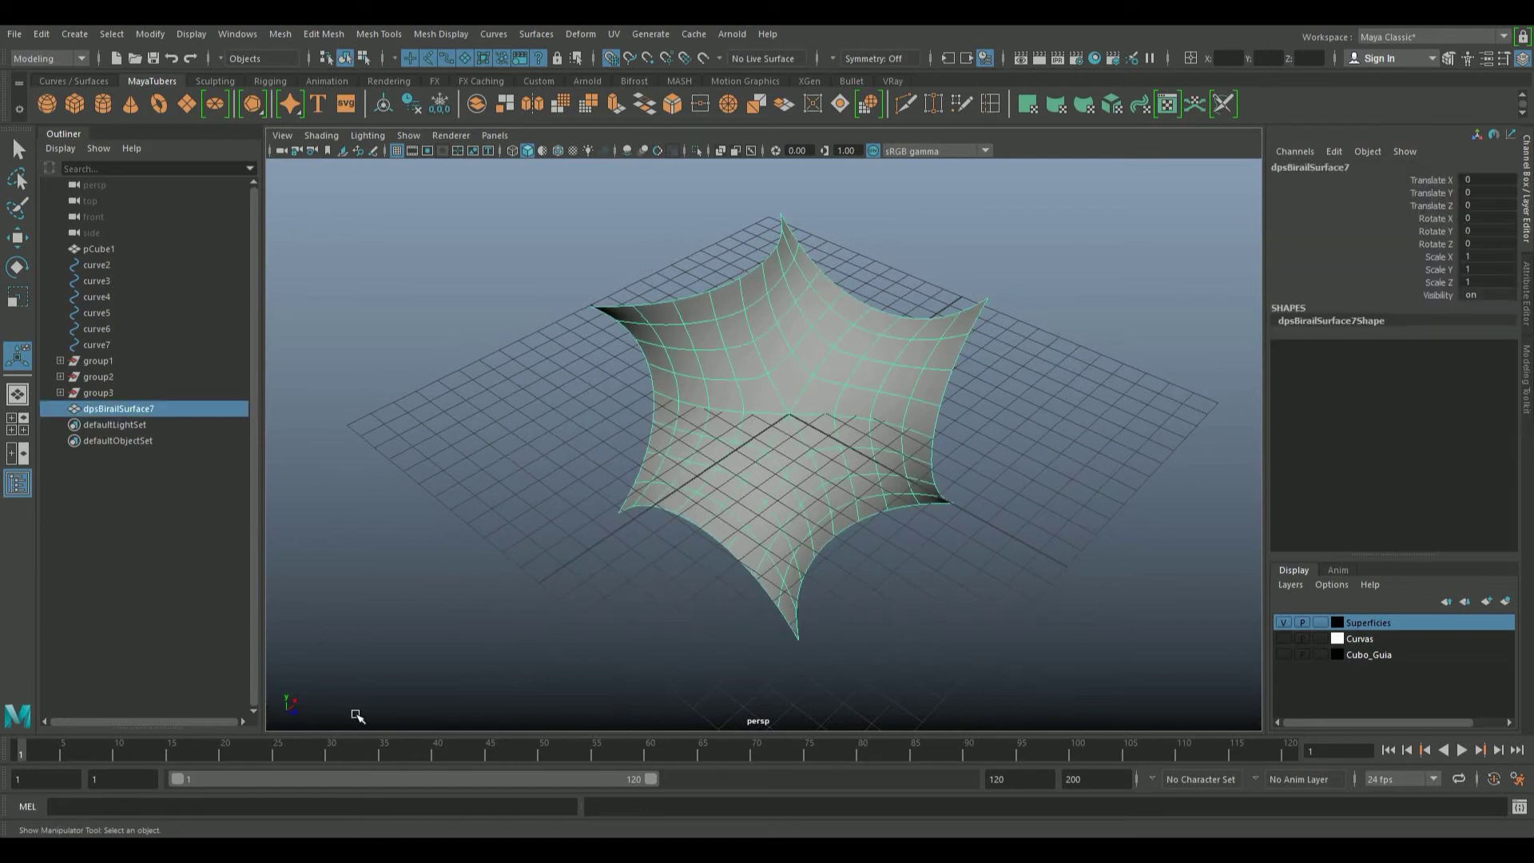
left_click_drag(688, 586, 703, 559, "alt")
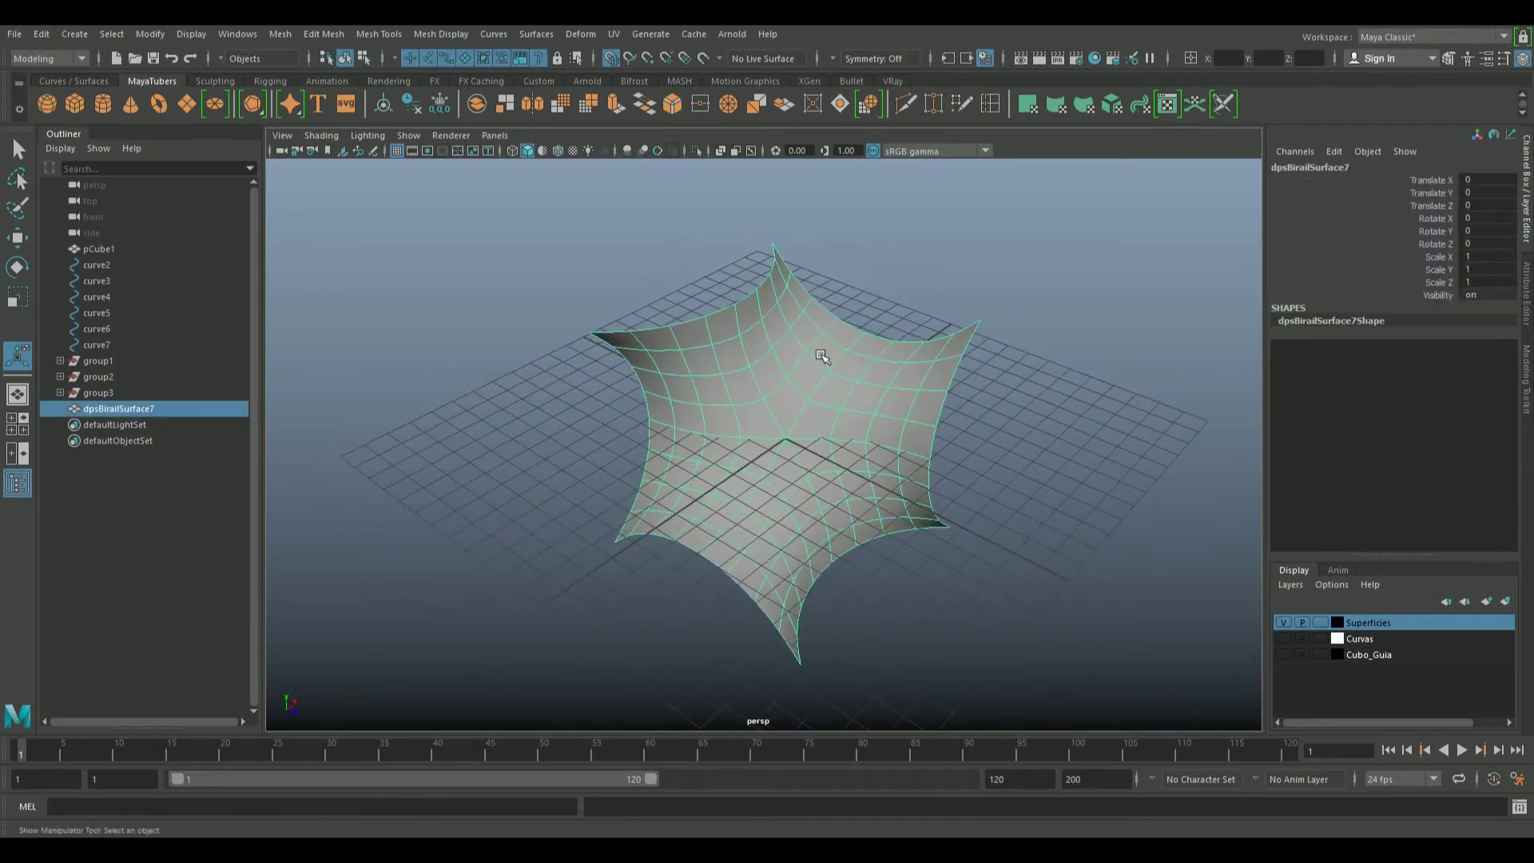
middle_click_drag(821, 368, 814, 395, "alt")
mouse_move(814, 395)
left_mouse_down("alt")
mouse_move(808, 362)
mouse_move(859, 381)
mouse_move(809, 355)
left_mouse_up("alt")
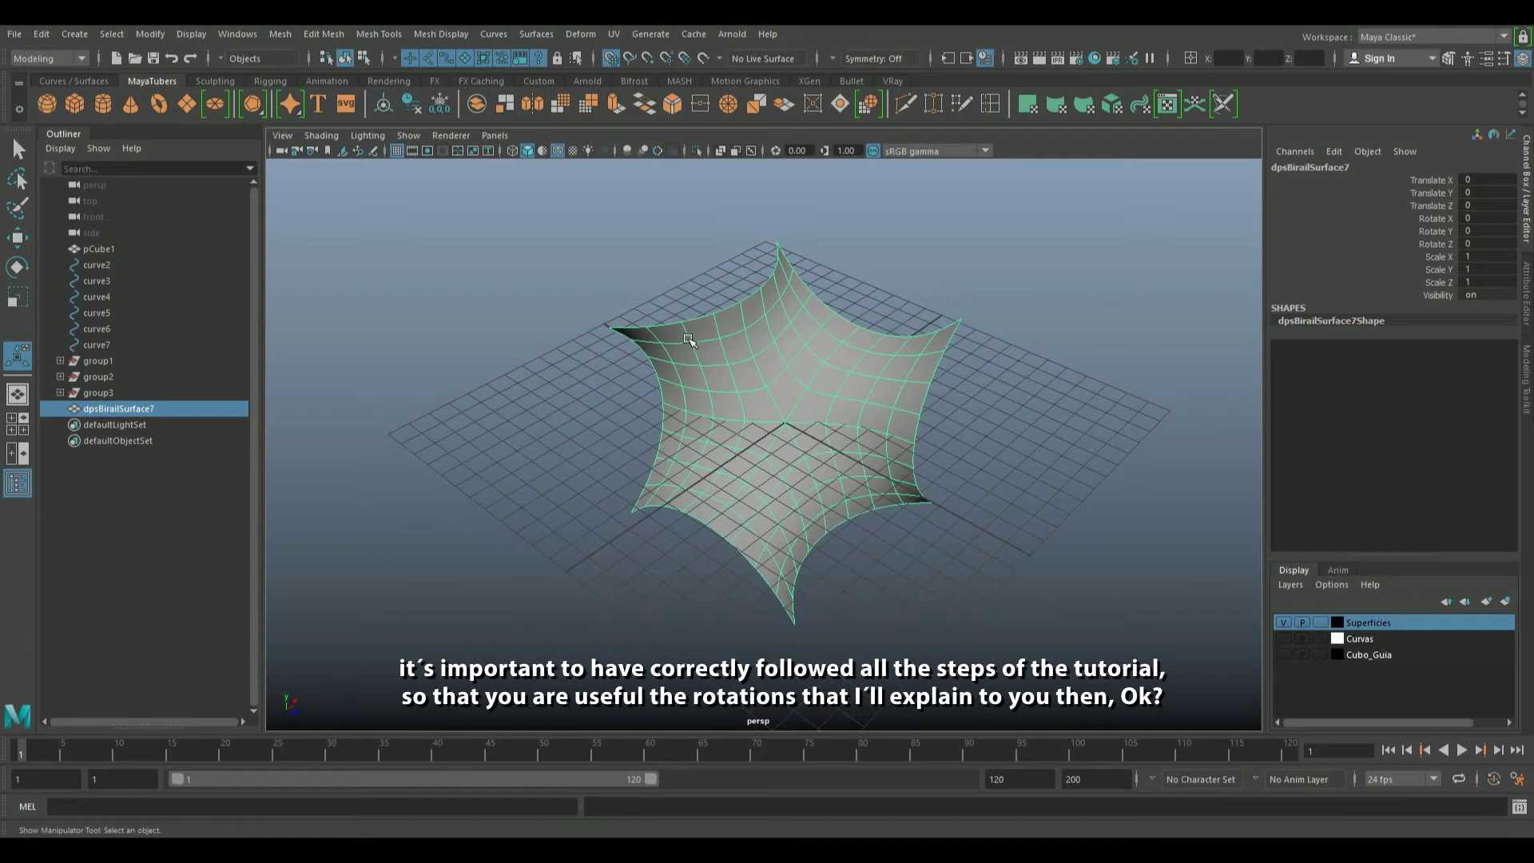
left_click_drag(801, 421, 790, 401, "alt")
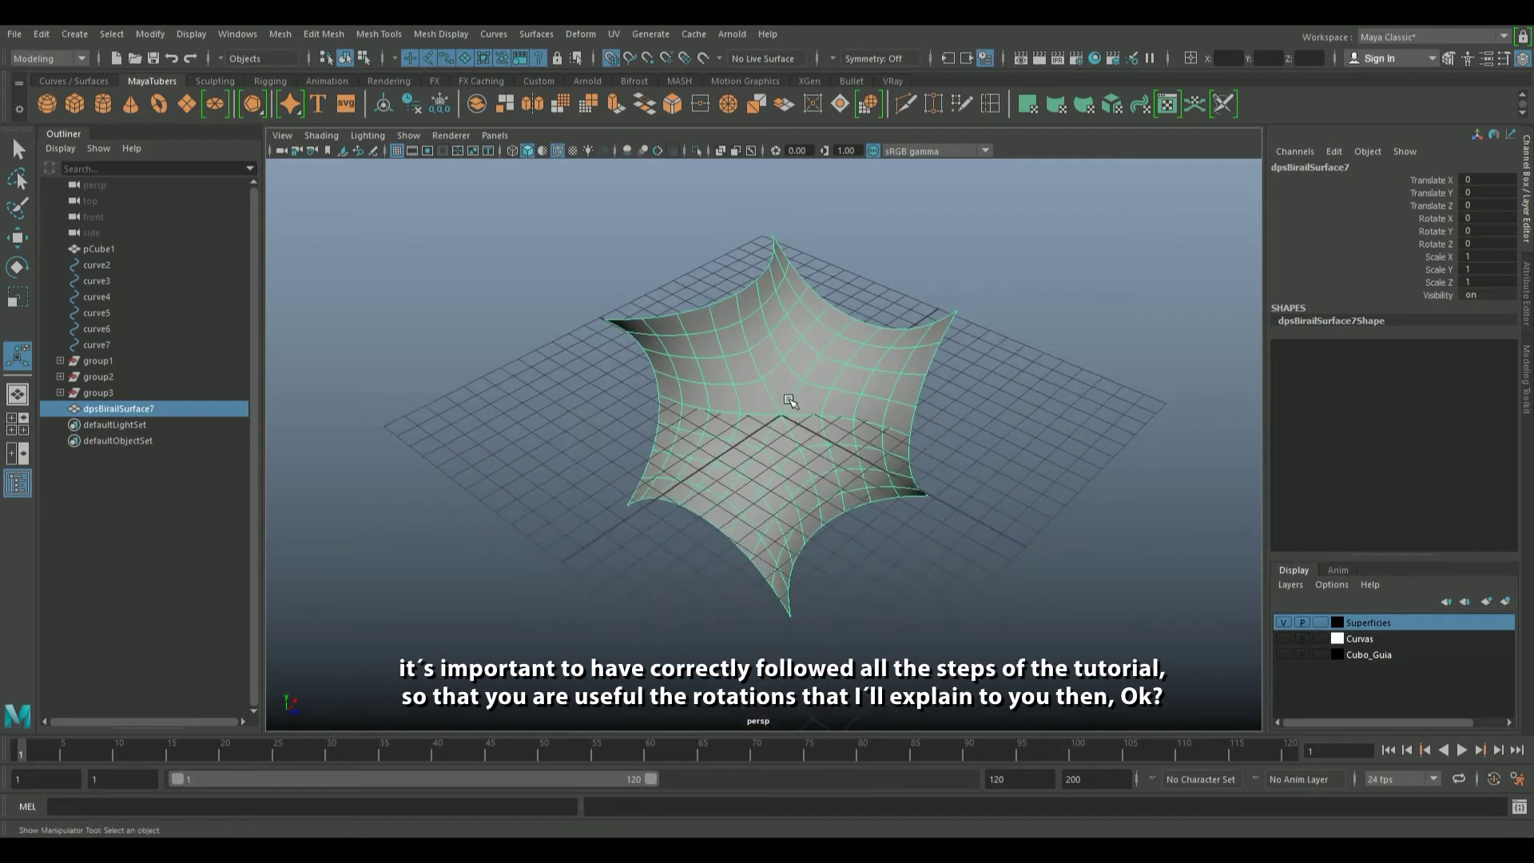
left_click_drag(791, 489, 500, 373, "alt")
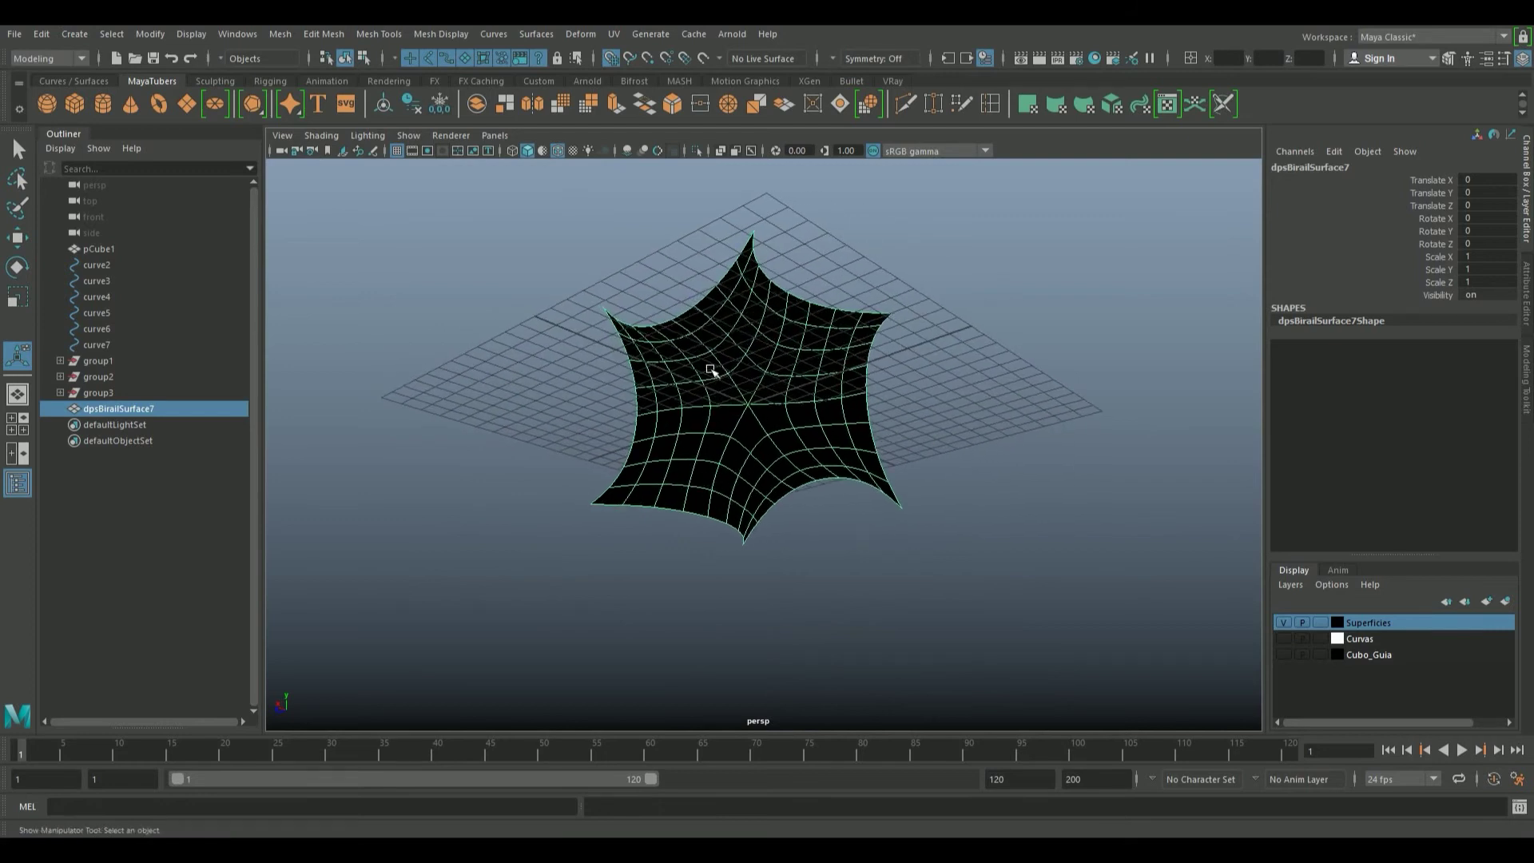
left_click_drag(710, 369, 751, 389, "alt")
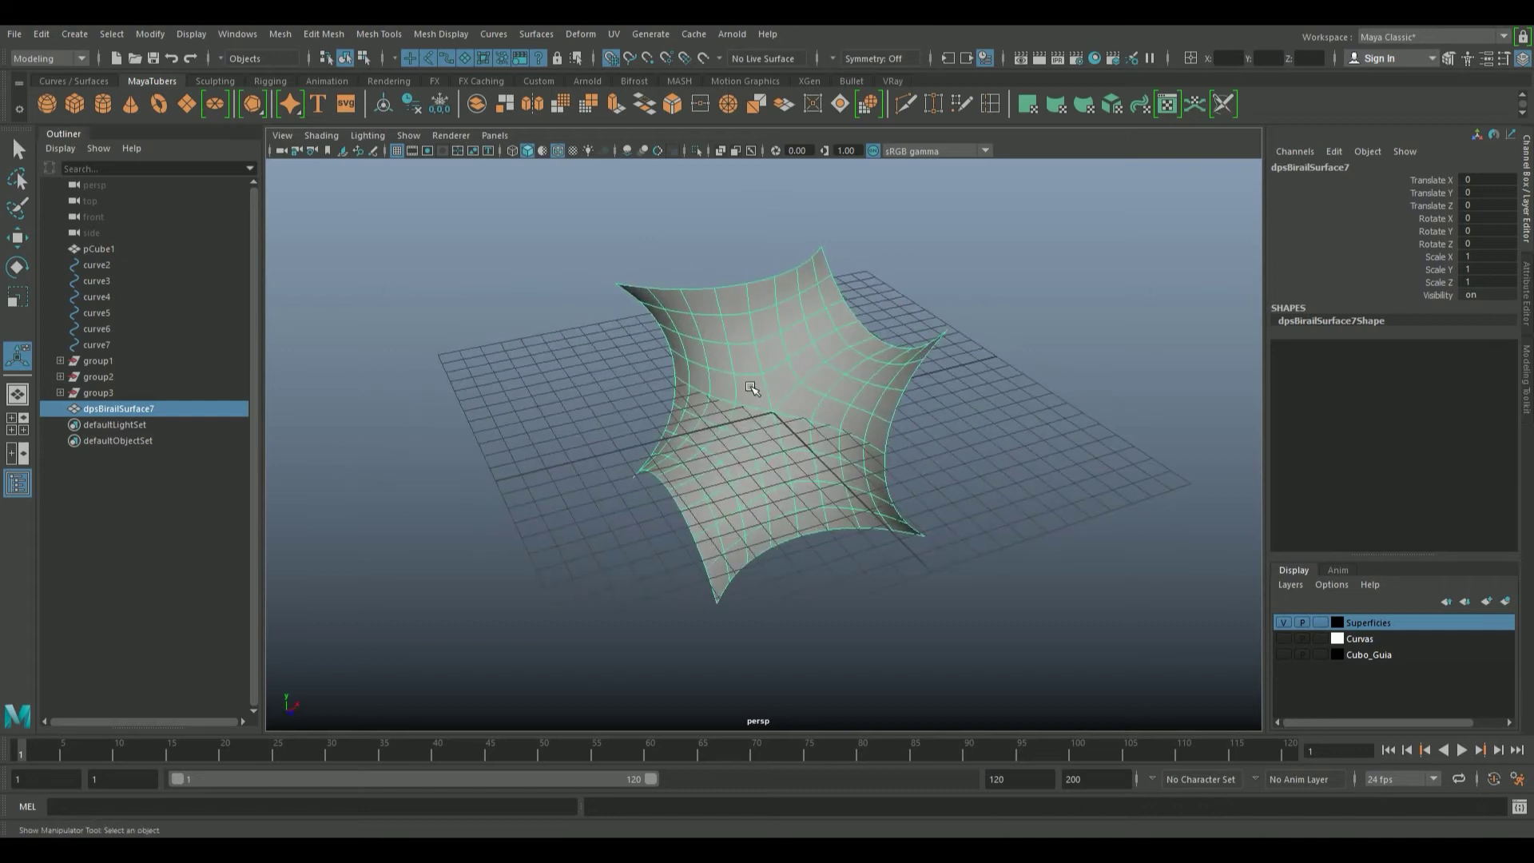
right_click_drag(751, 389, 925, 786, "shift")
mouse_move(927, 560)
left_mouse_down("alt")
mouse_move(938, 455)
mouse_move(713, 258)
mouse_move(993, 315)
mouse_move(839, 335)
left_mouse_up("alt")
right_click_drag(839, 335, 1000, 711, "shift")
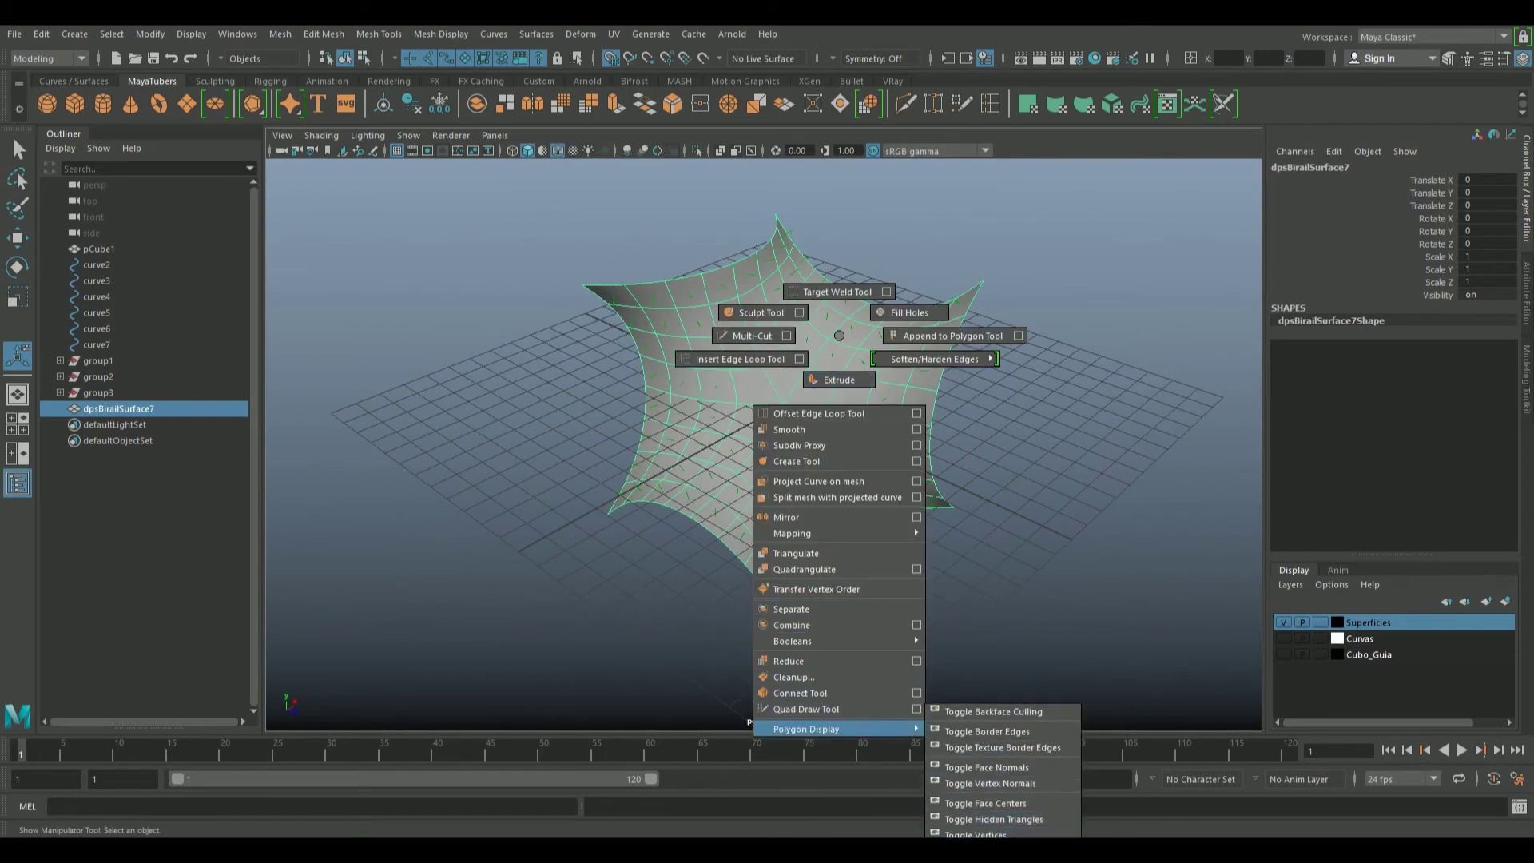
Move the surface copy to Translate X 10 and rotate it 180° around Y
right_click_drag(1000, 711, 994, 823, "shift")
scroll(810, 417, "down", 3)
left_click_drag(810, 417, 769, 405, "alt")
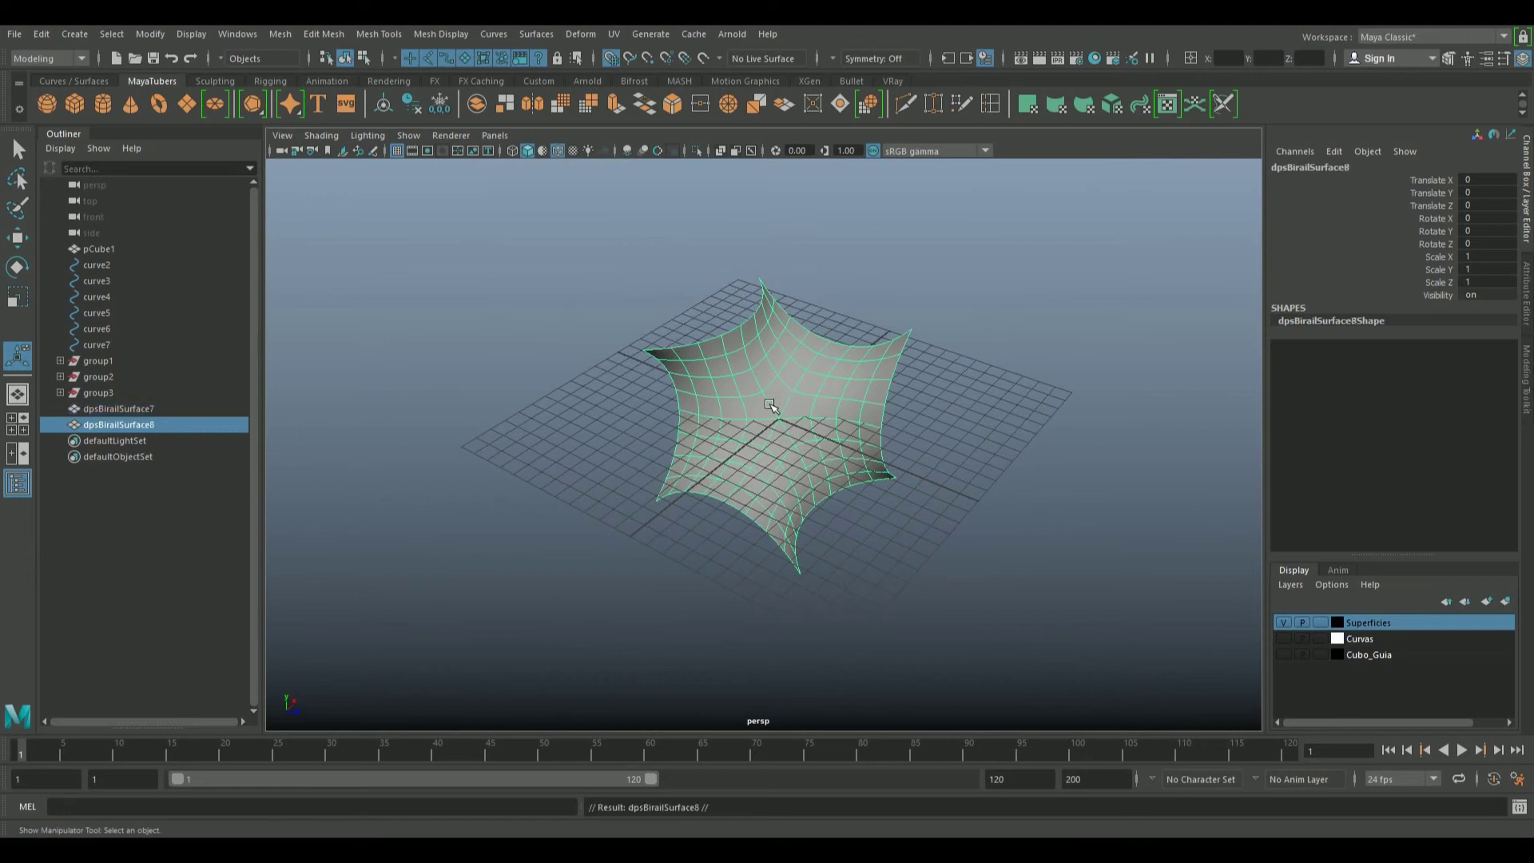
key("w")
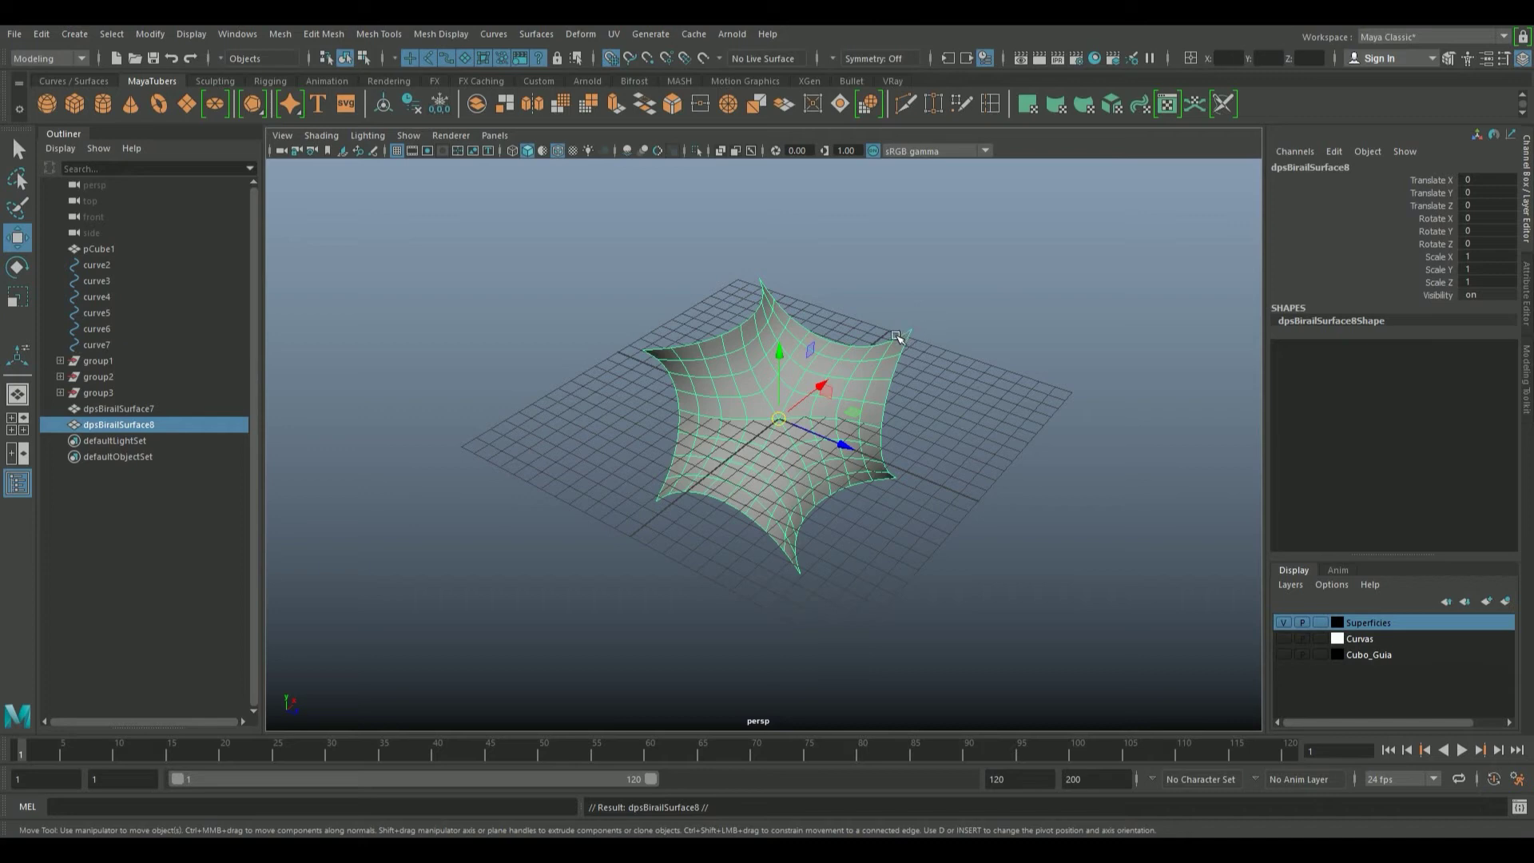
left_click_drag(814, 389, 883, 356, "shift")
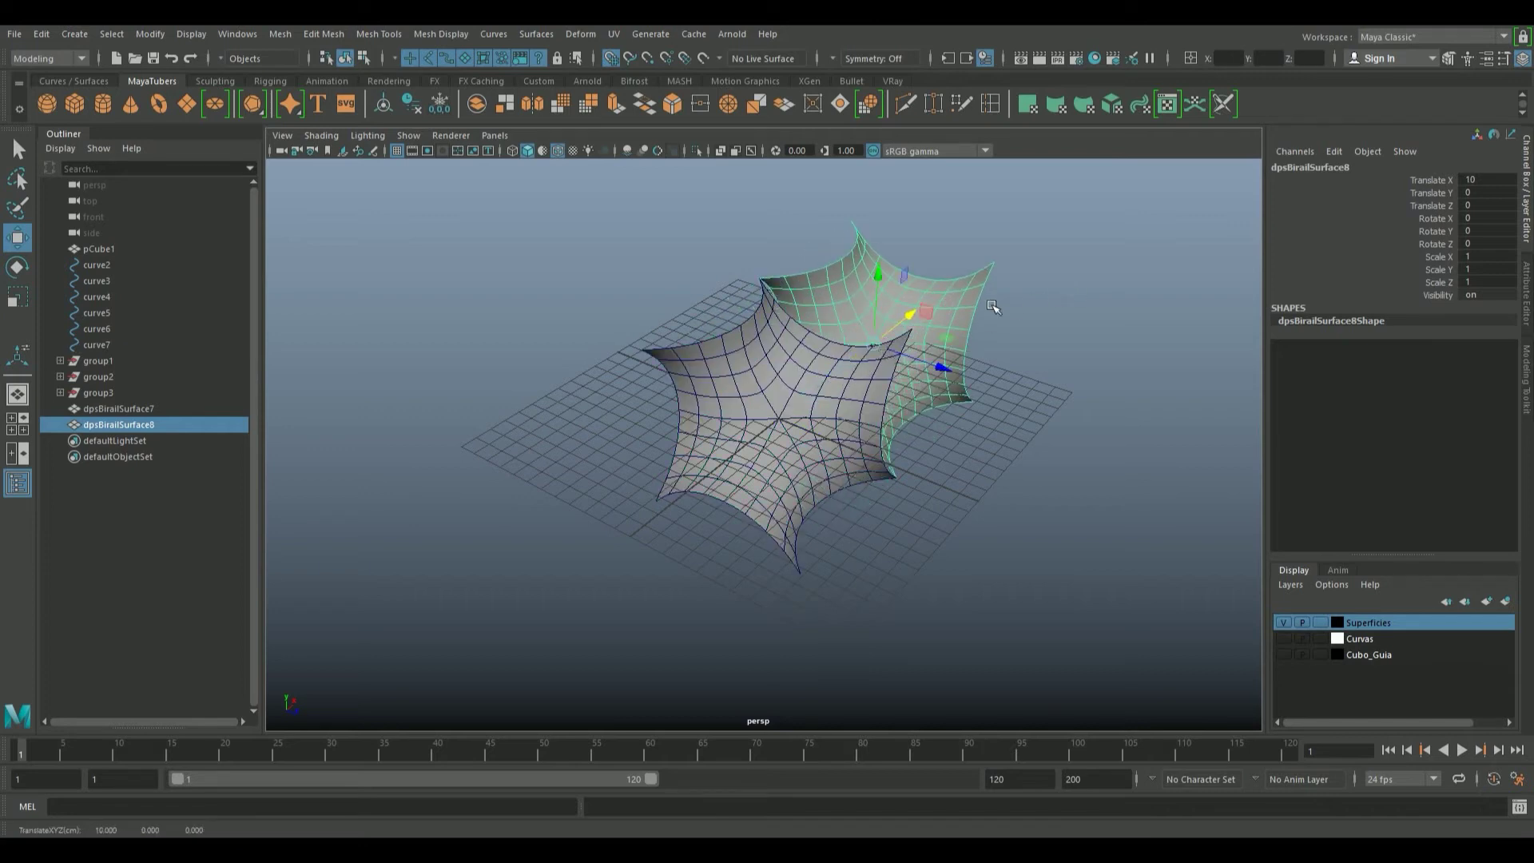
key("e")
left_click_drag(915, 377, 701, 368)
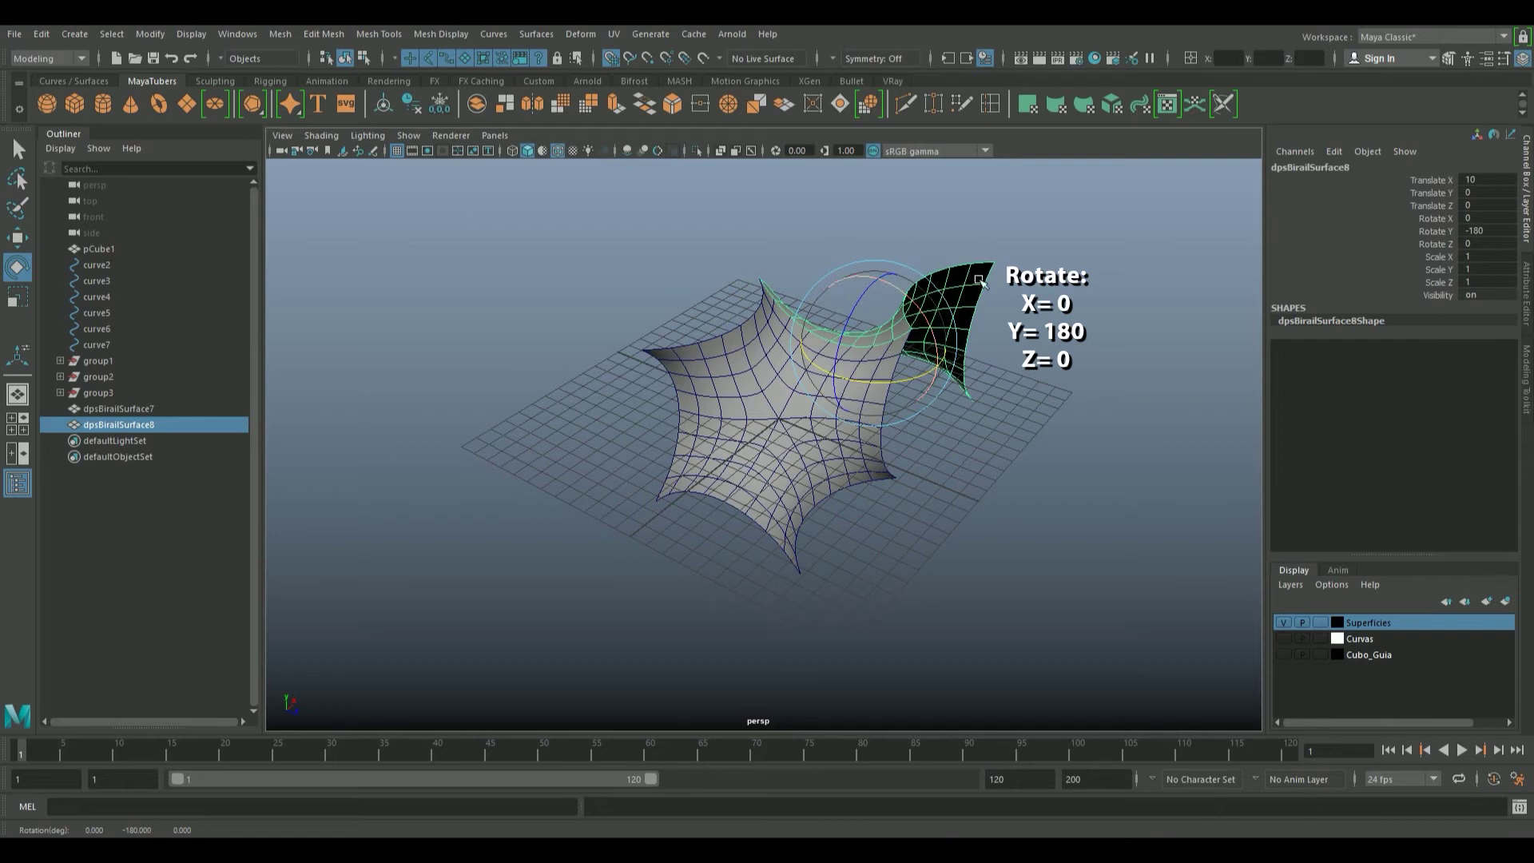
Inspect both surfaces from below and above, then duplicate the original star surface
left_click(1020, 344)
mouse_move(1038, 399)
left_mouse_down("alt")
mouse_move(653, 392)
mouse_move(771, 438)
left_mouse_up("alt")
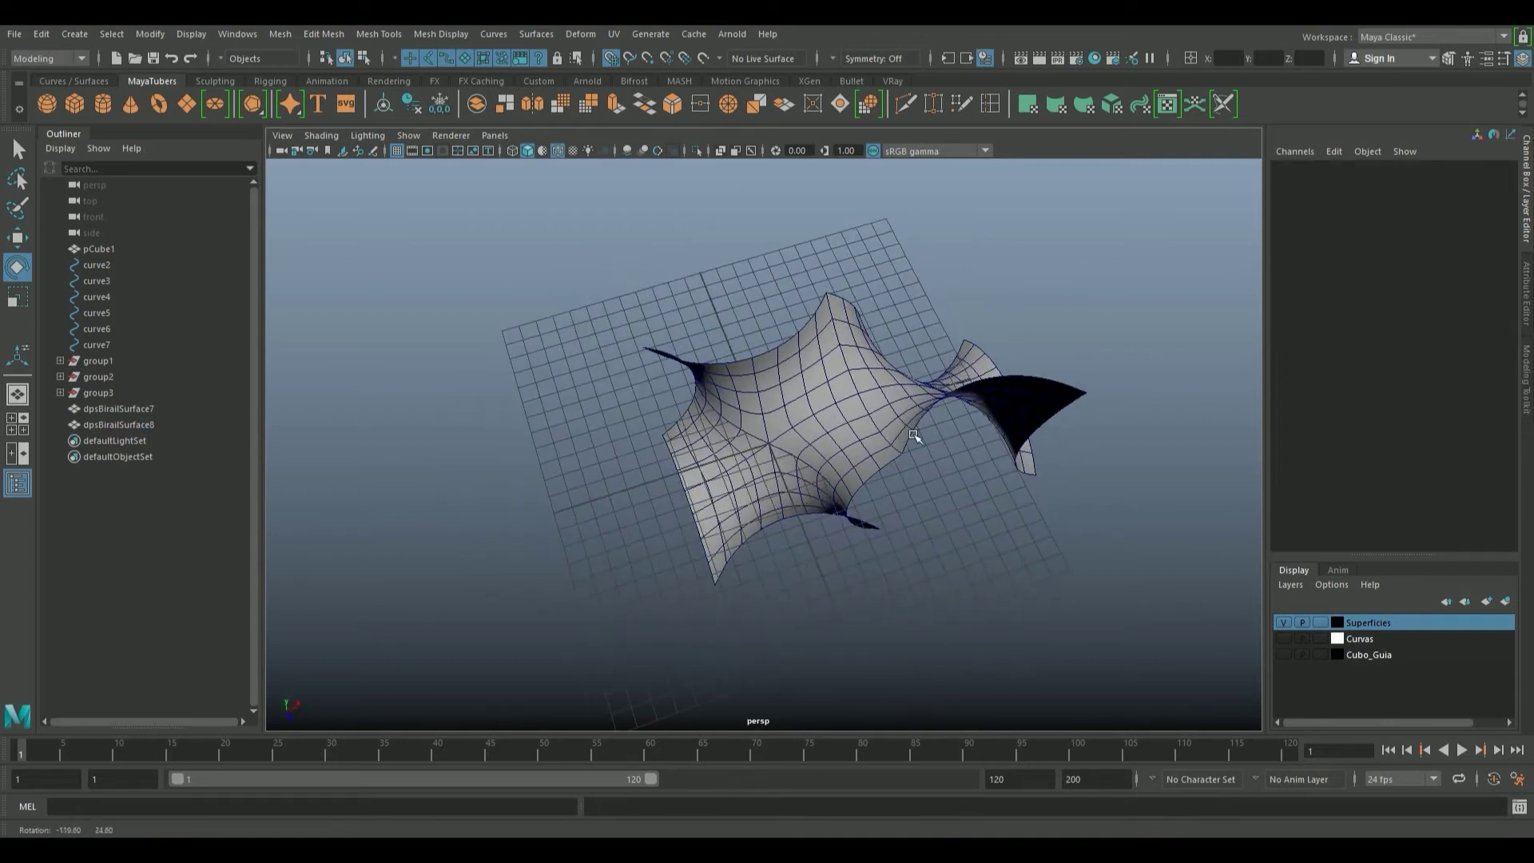
mouse_move(966, 390)
left_mouse_down("alt")
mouse_move(866, 250)
mouse_move(795, 335)
left_mouse_up("alt")
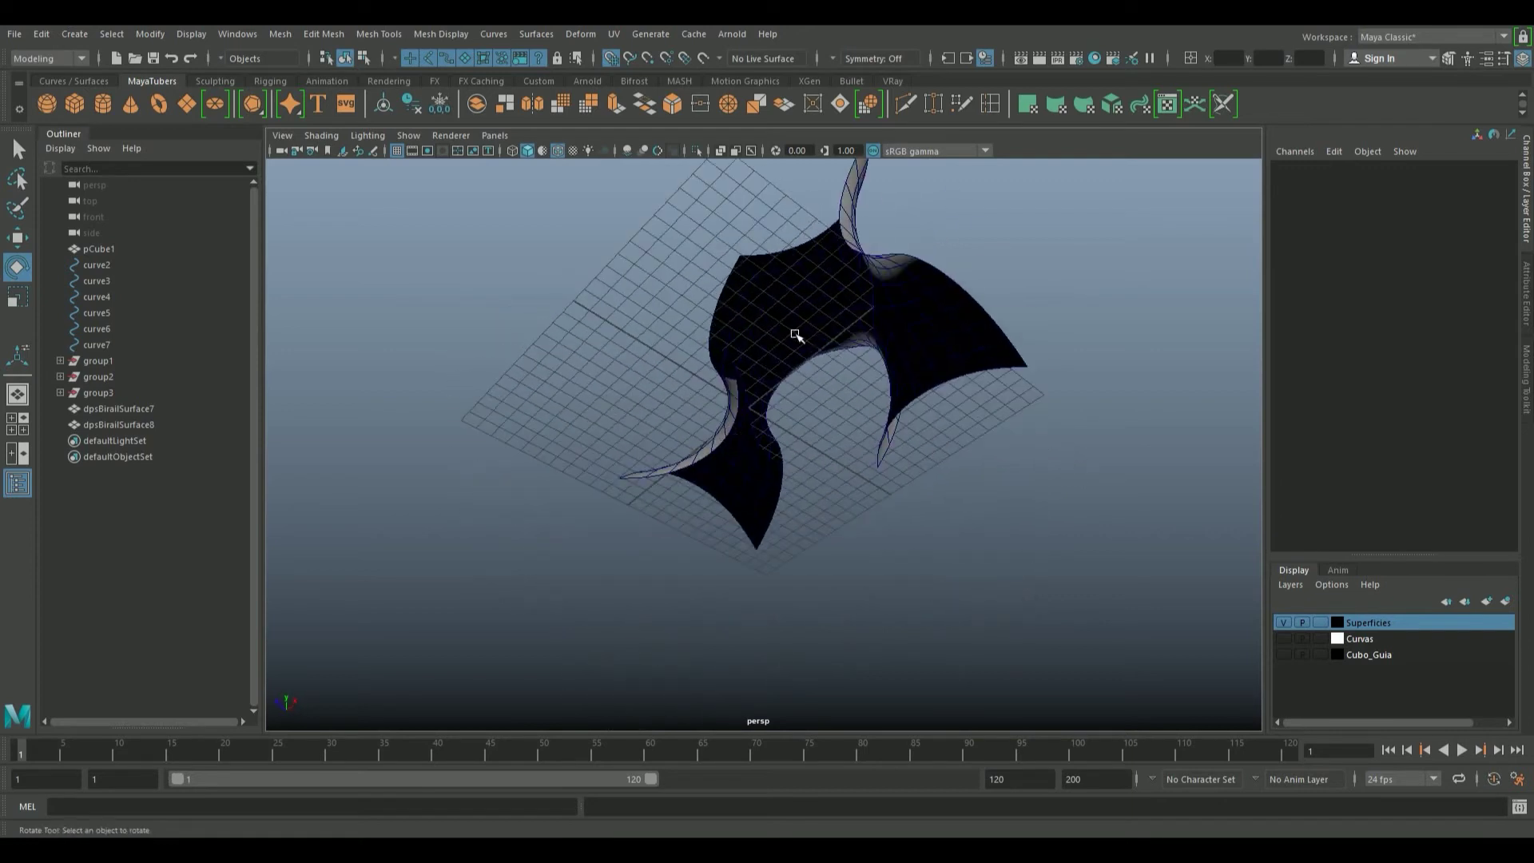
left_click_drag(909, 309, 935, 431, "alt")
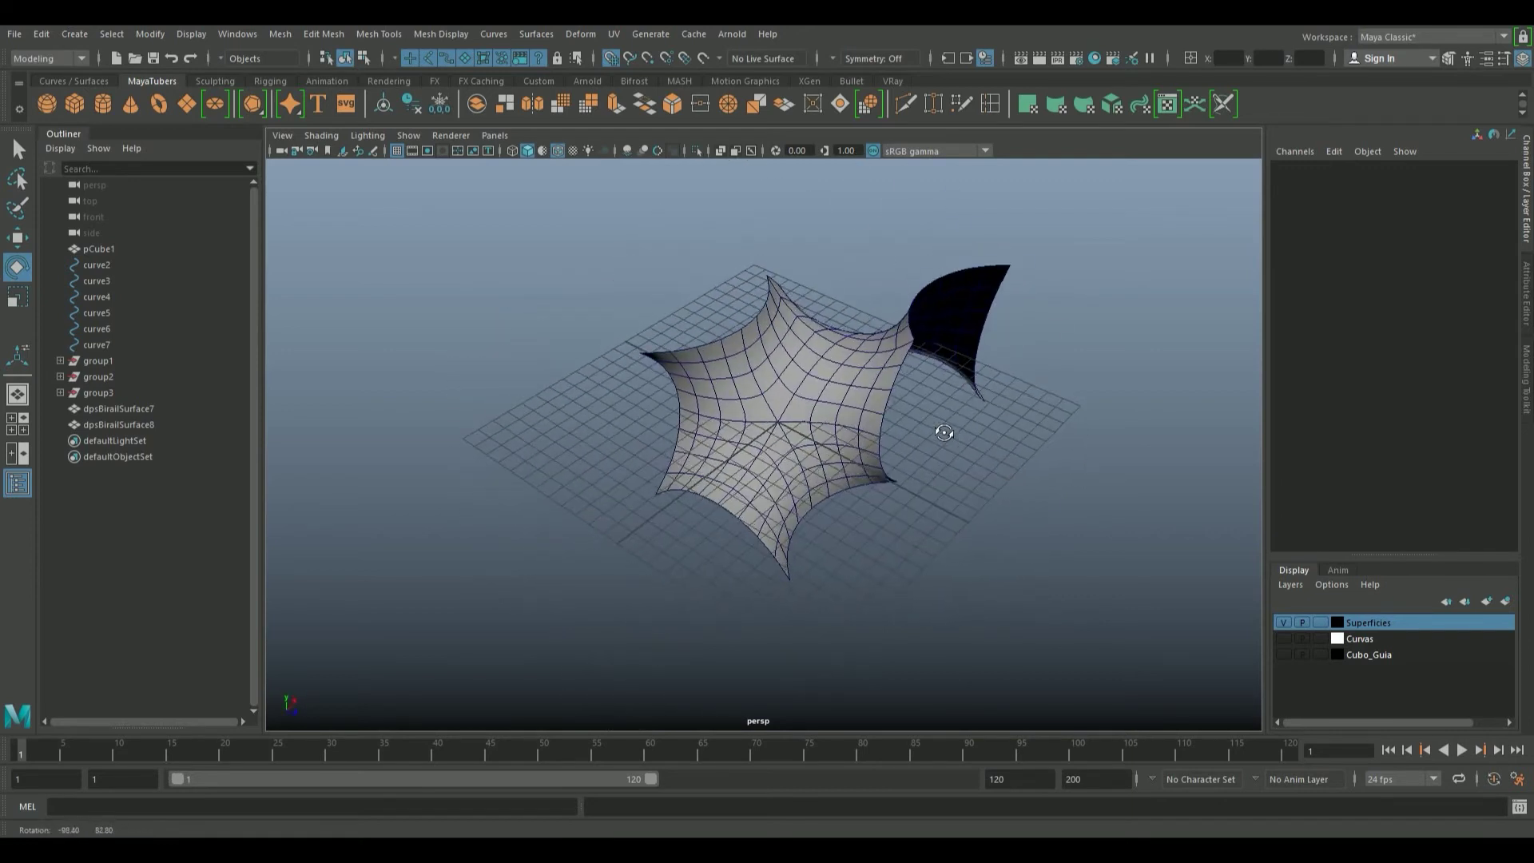
left_click(795, 403)
key("ctrl+d")
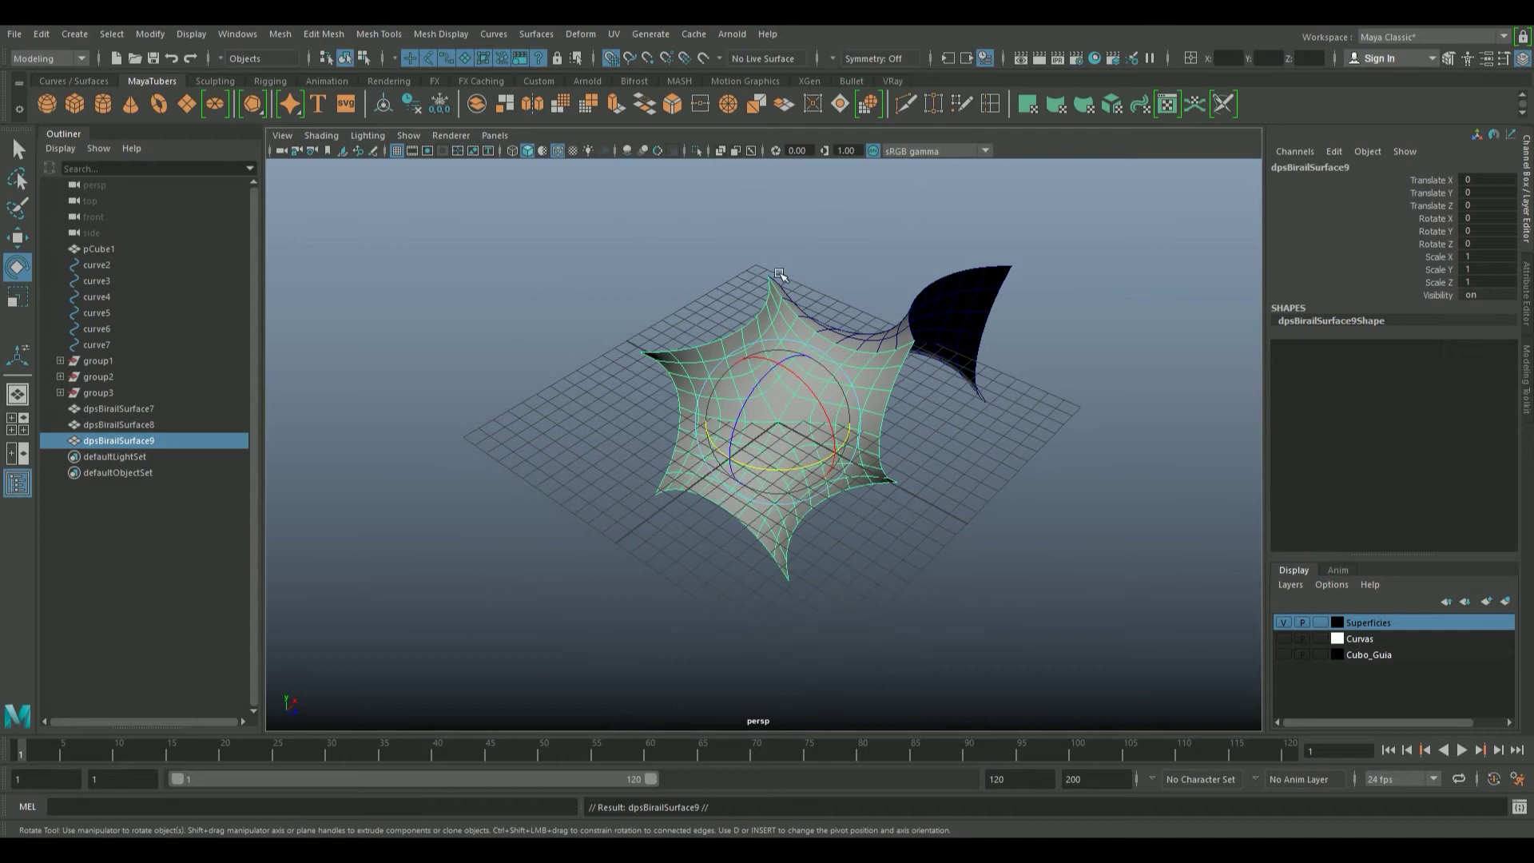
Move the duplicate star surface to Z -10 and rotate it 90° about X and Y
key("w")
mouse_move(853, 450)
left_mouse_down()
mouse_move(651, 362)
mouse_move(797, 300)
left_mouse_up()
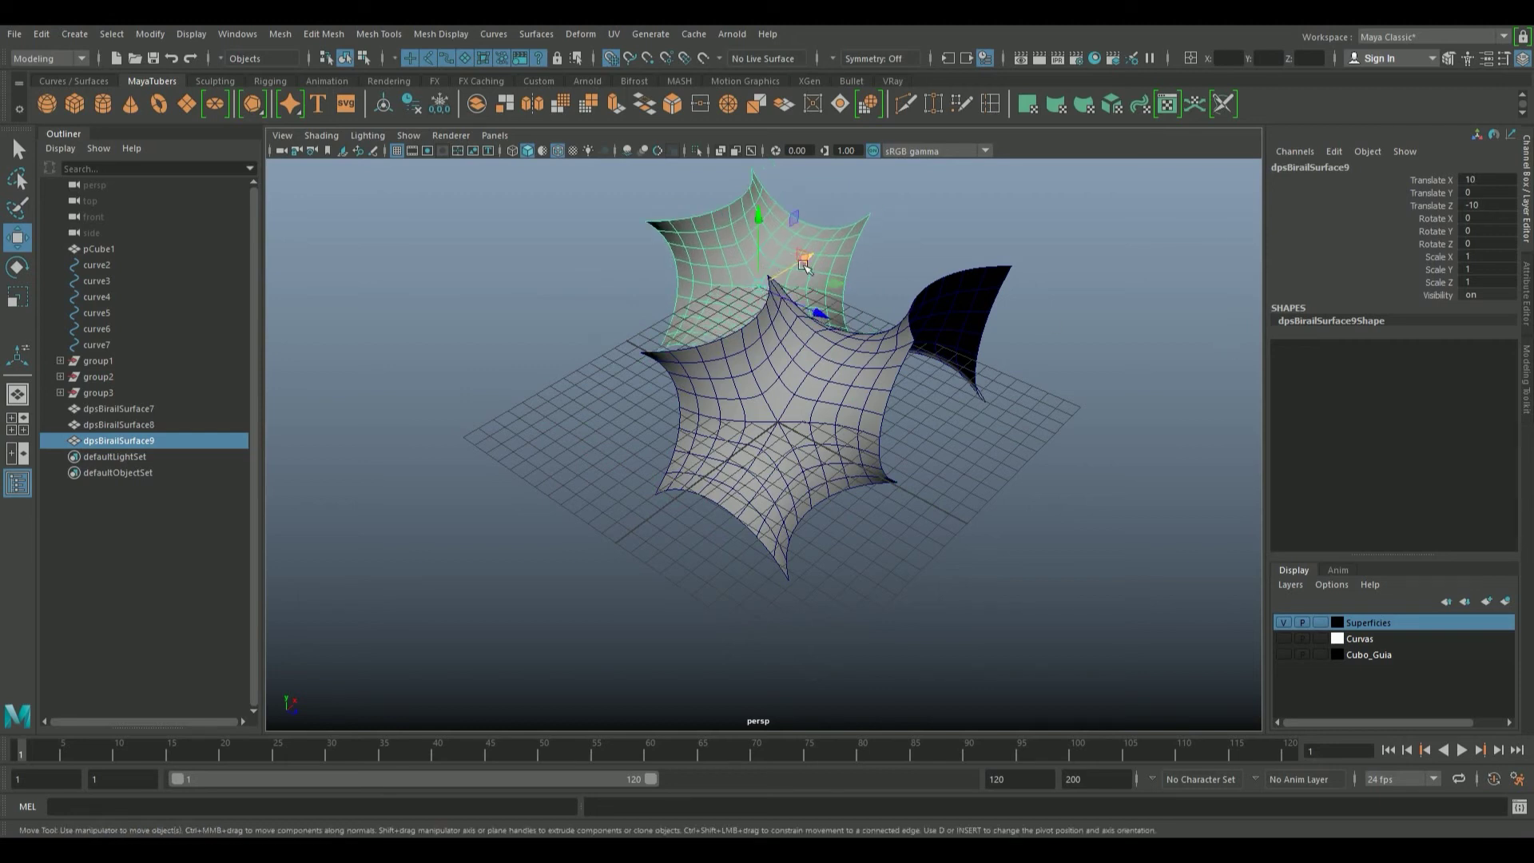
double_click(1475, 219)
key("Tab")
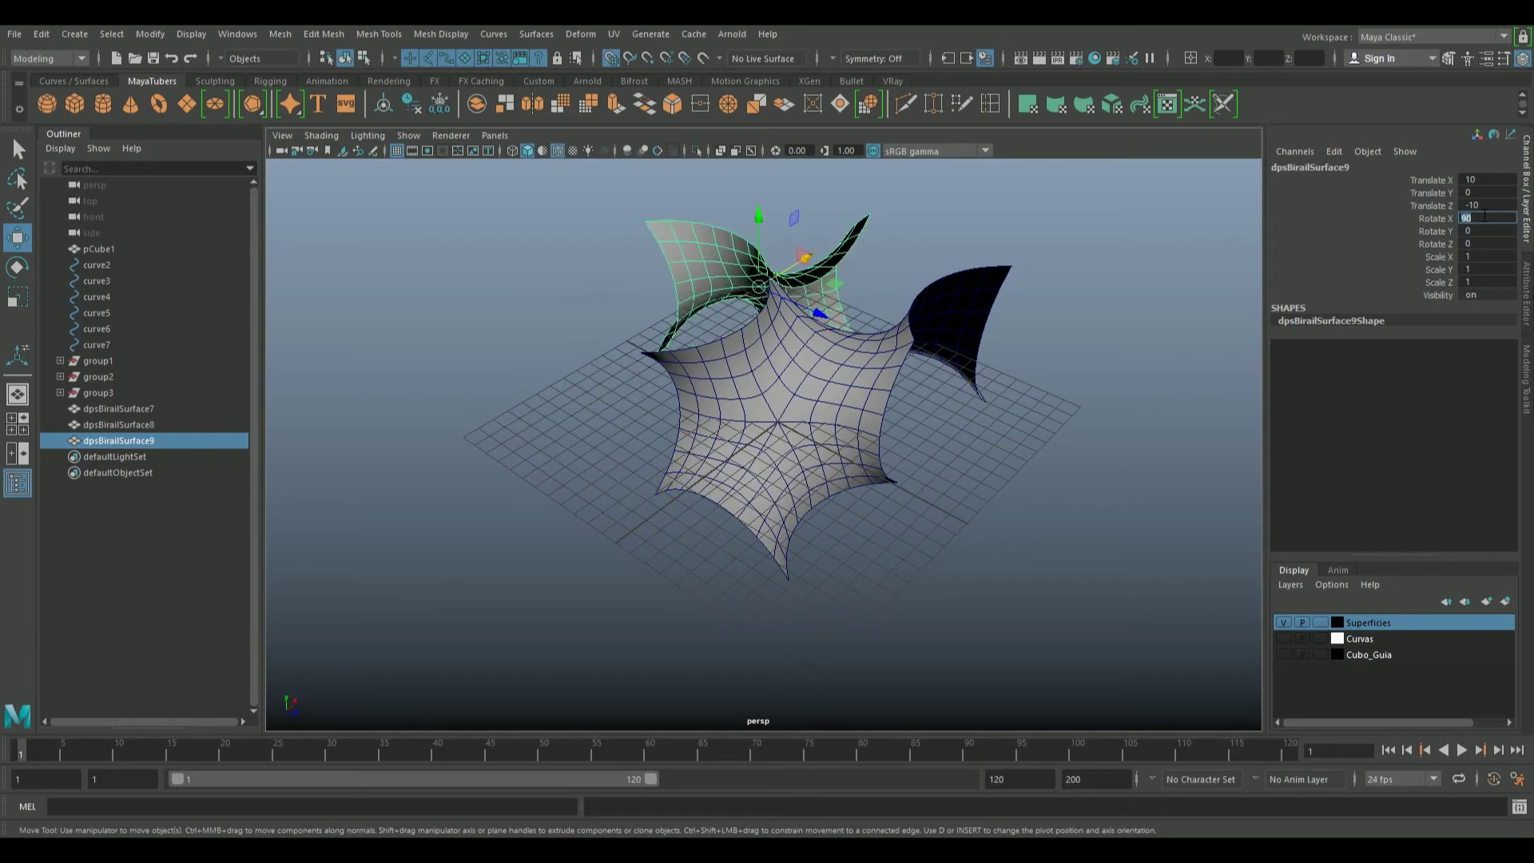
type("0")
key("Return")
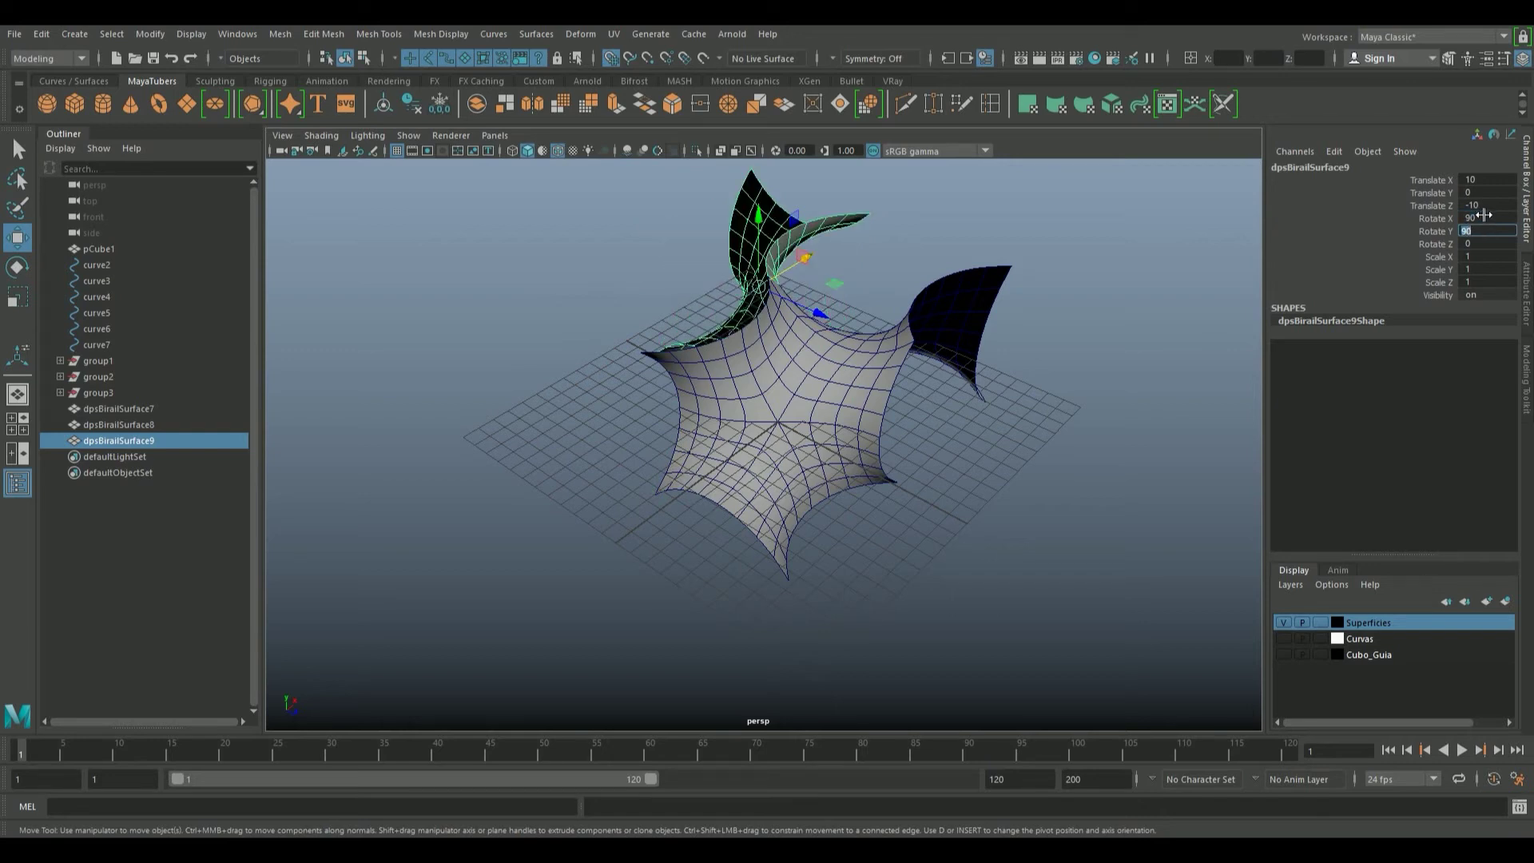
left_click_drag(1086, 319, 1098, 325, "alt")
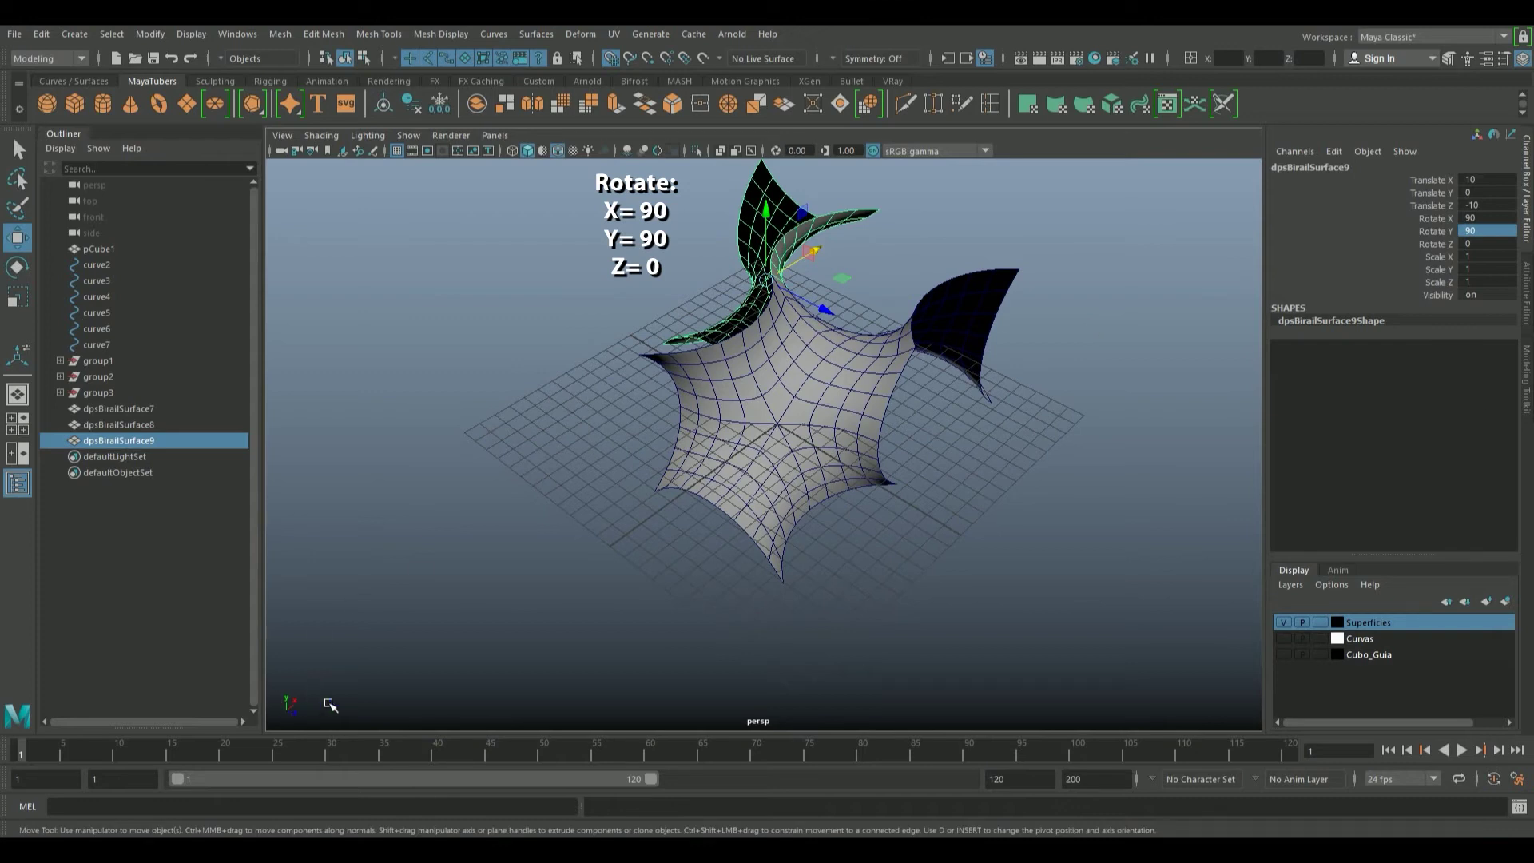
left_click(1031, 425)
left_click_drag(1031, 425, 929, 373, "alt")
Duplicate the central star surface, move it back along Z, and rotate it X -90°, Z 90°
left_click(810, 404)
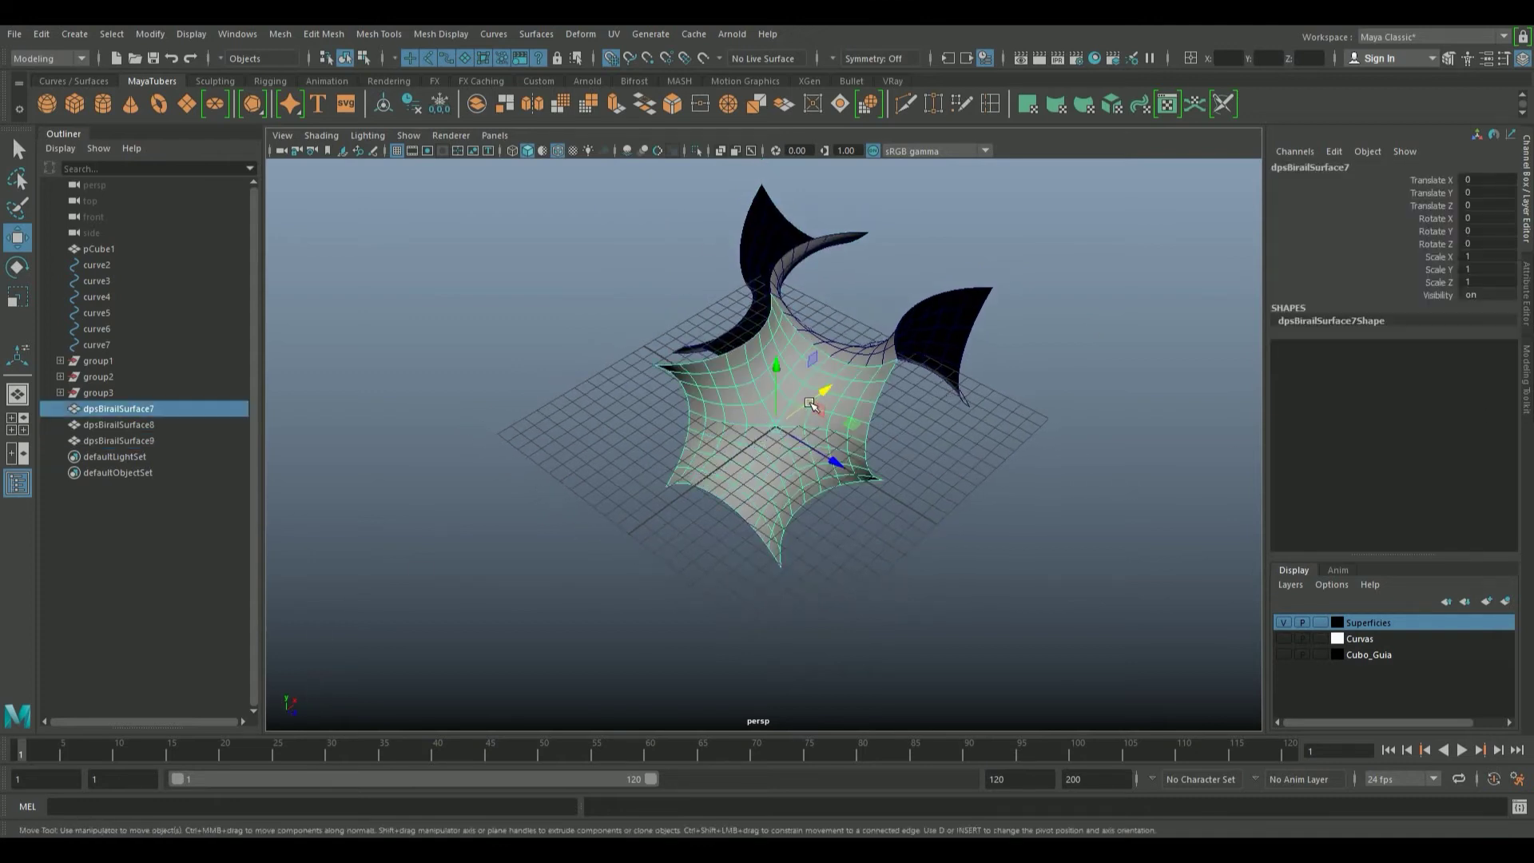
key("ctrl+d")
left_click_drag(837, 464, 639, 375)
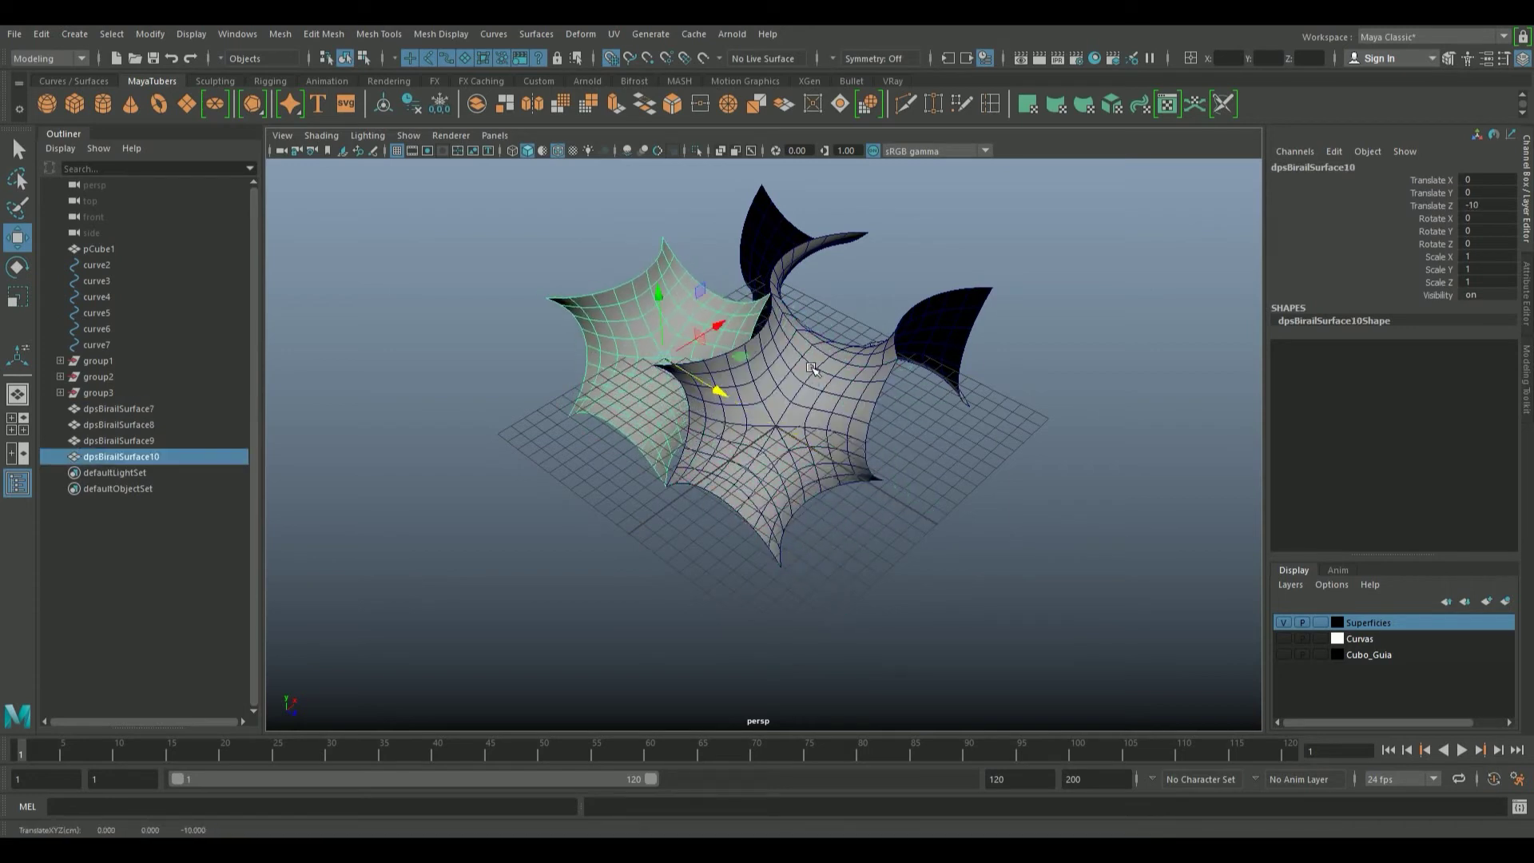
double_click(1486, 217)
key("Tab")
key("Tab")
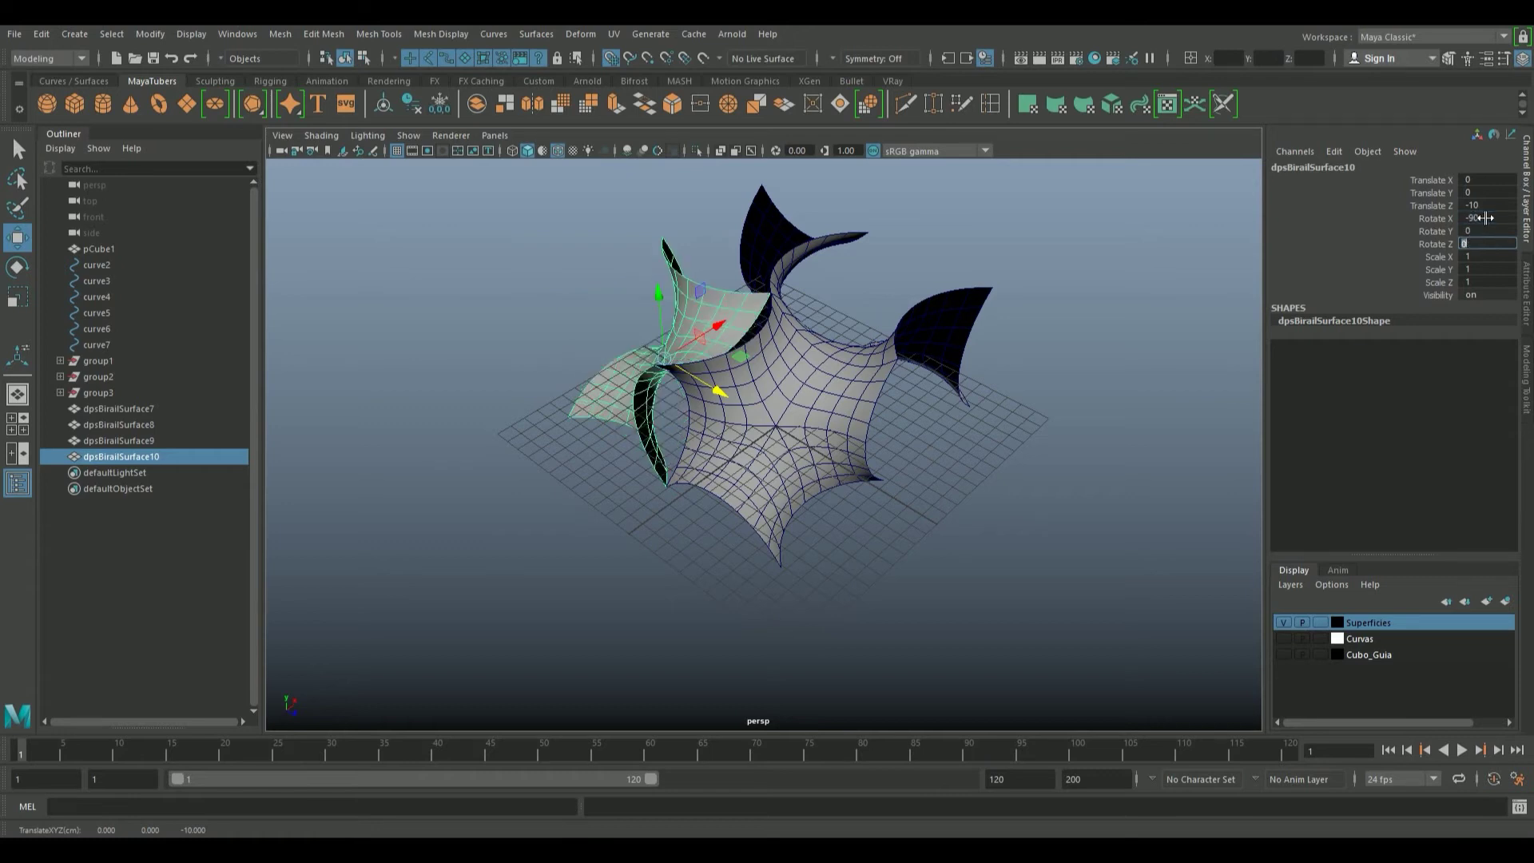
type("90")
key("Return")
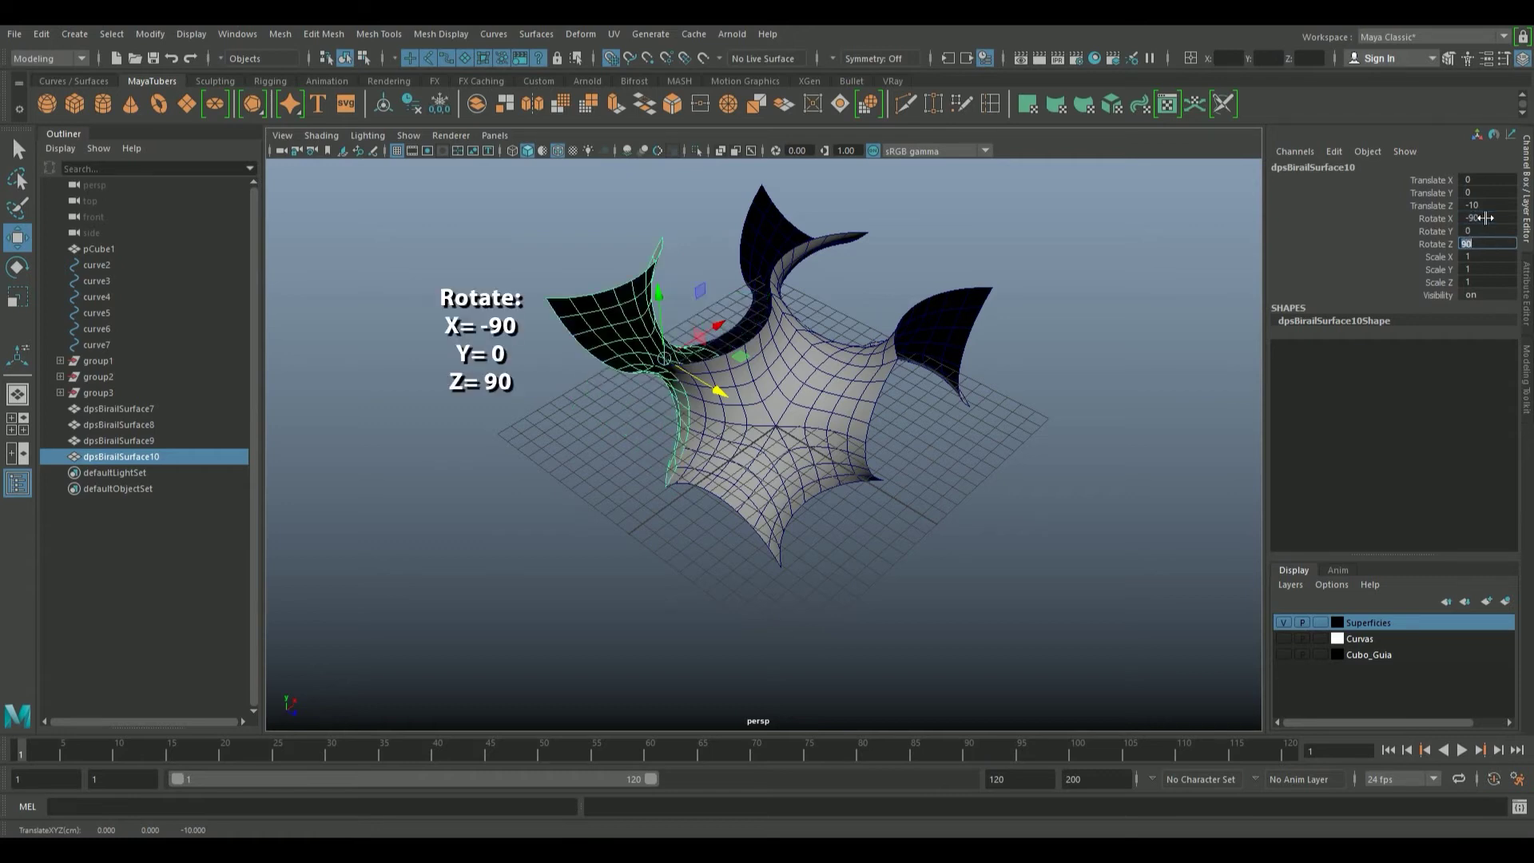
Add another duplicate of the central surface with X and Y position set to -10
left_click(772, 465)
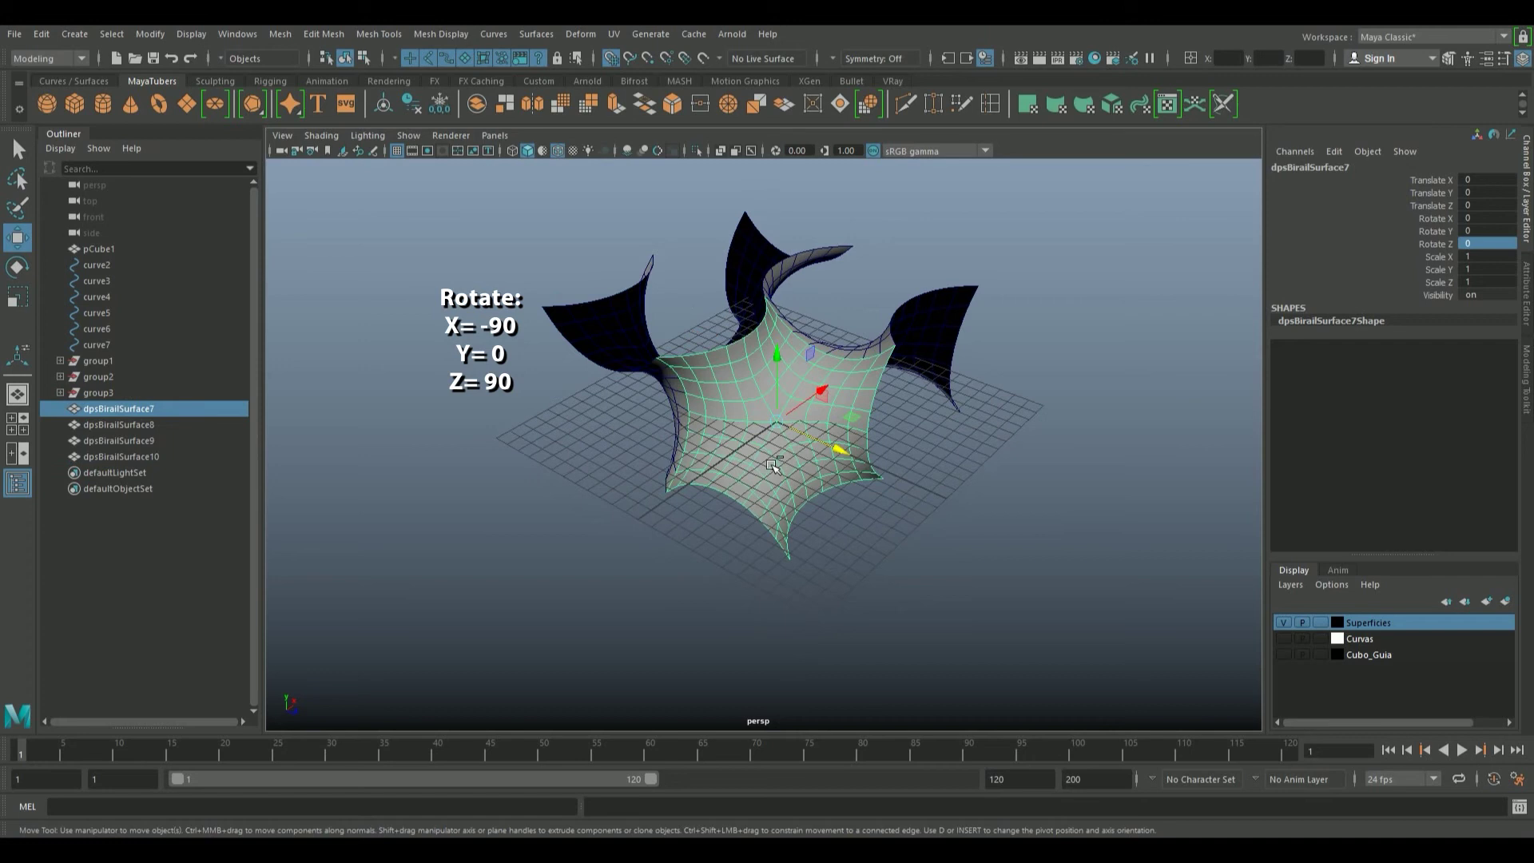
key("ctrl+d")
mouse_move(776, 417)
left_mouse_down()
mouse_move(778, 512)
mouse_move(808, 495)
mouse_move(752, 521)
mouse_move(766, 455)
left_mouse_up()
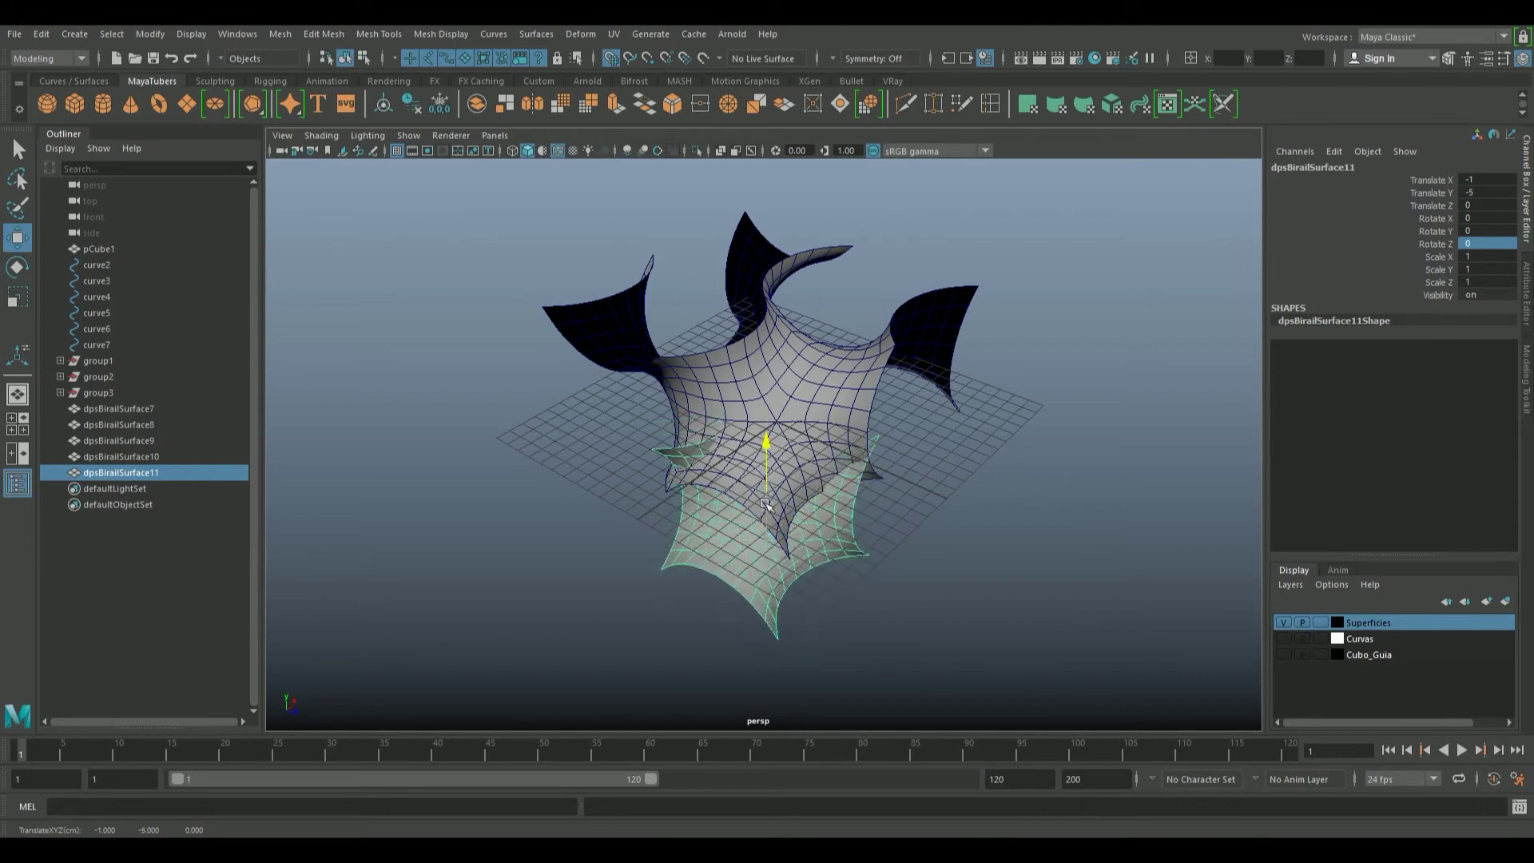
left_click_drag(1488, 181, 1486, 193)
double_click(1485, 195)
type("10")
key("Return")
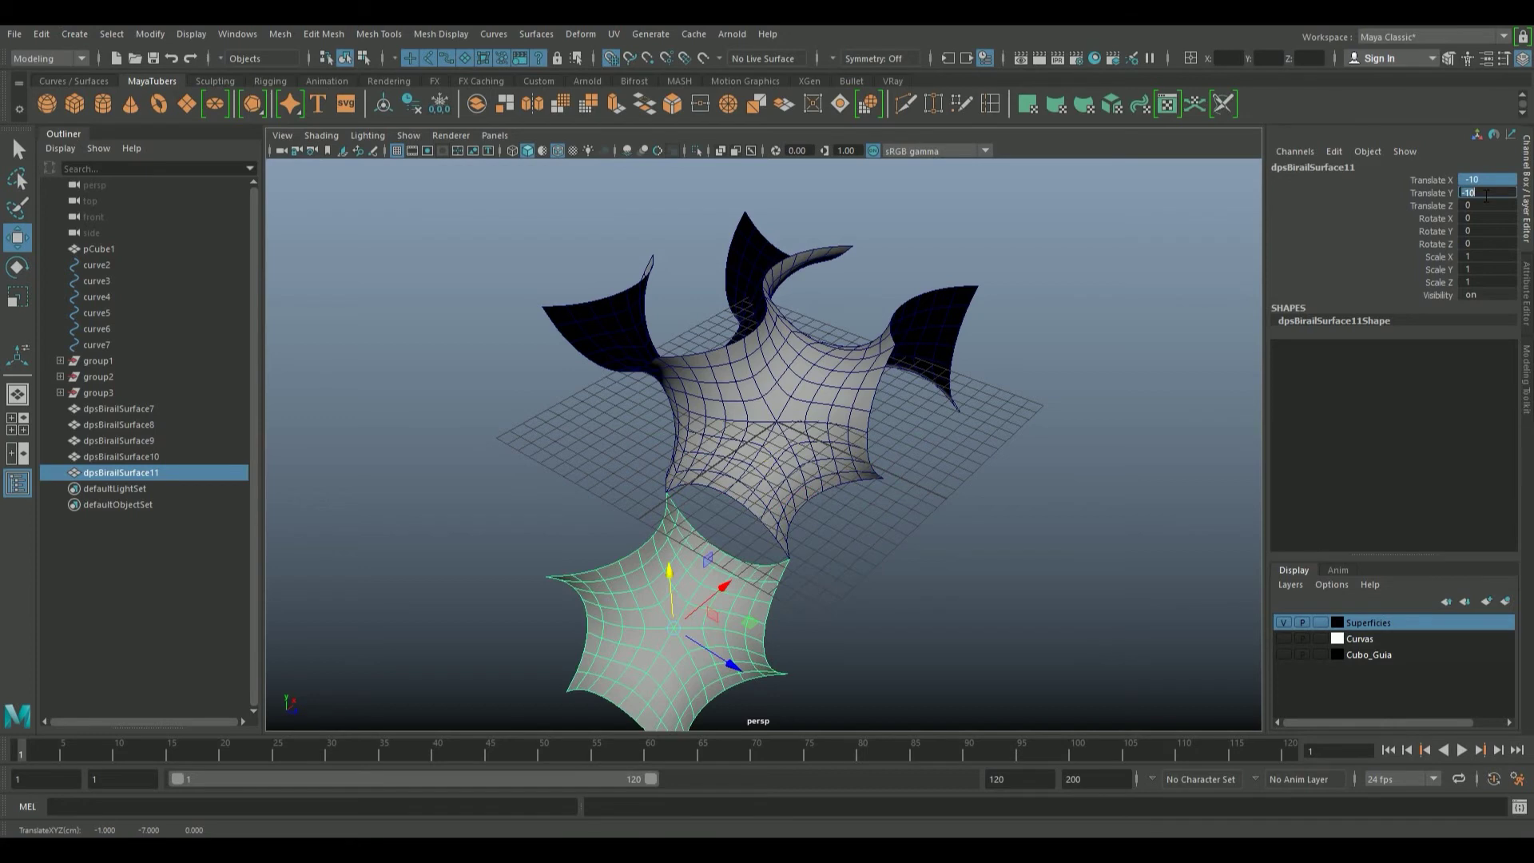
left_click_drag(798, 448, 807, 335, "alt")
Slide that copy into place along X and rotate it 90° about X and Z
mouse_move(677, 569)
left_mouse_down()
mouse_move(767, 572)
mouse_move(755, 592)
left_mouse_up()
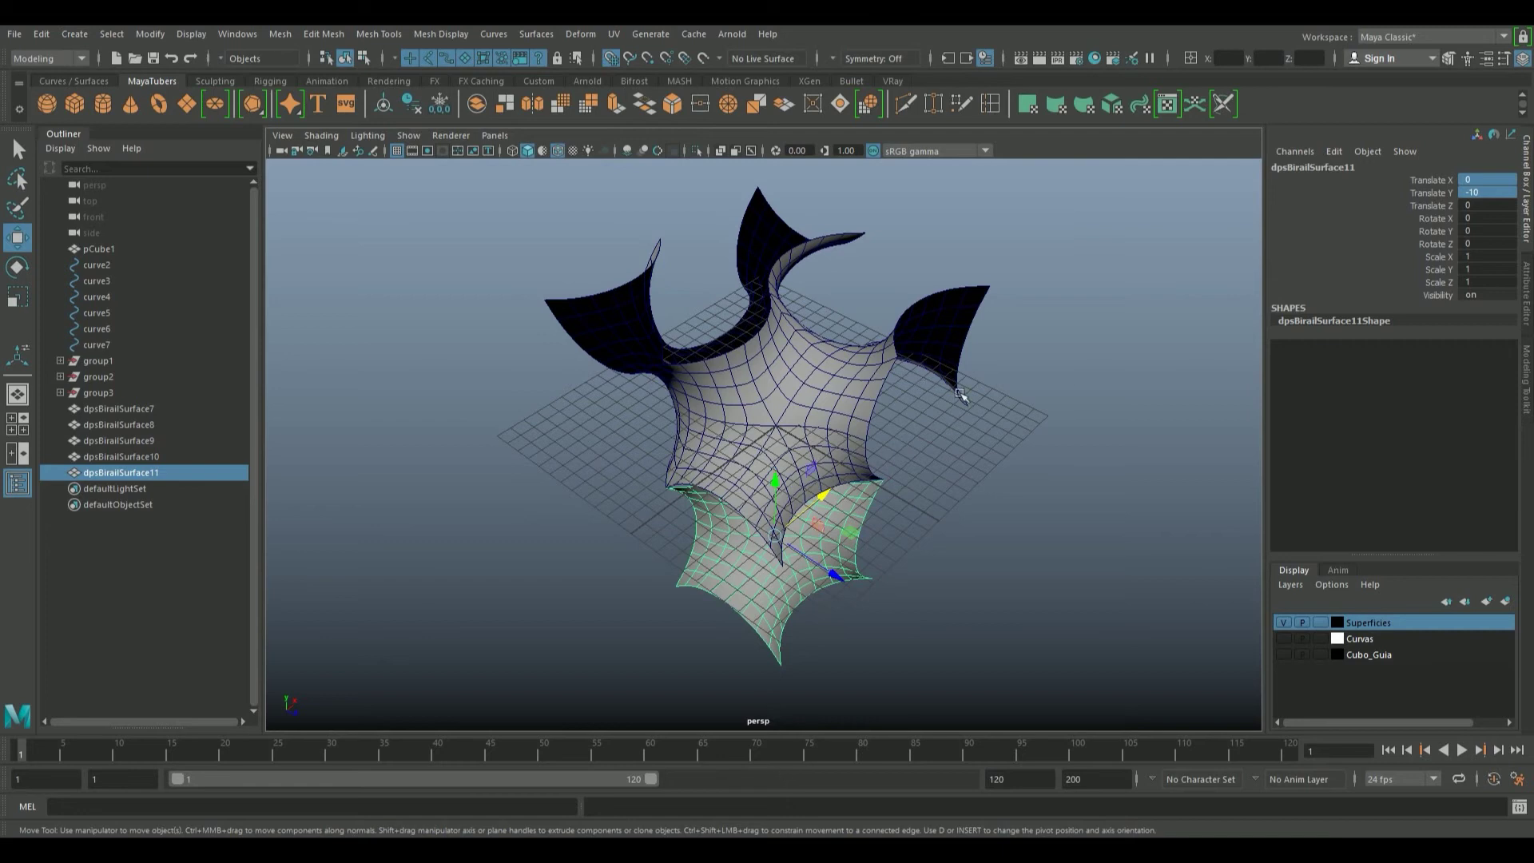
double_click(1488, 219)
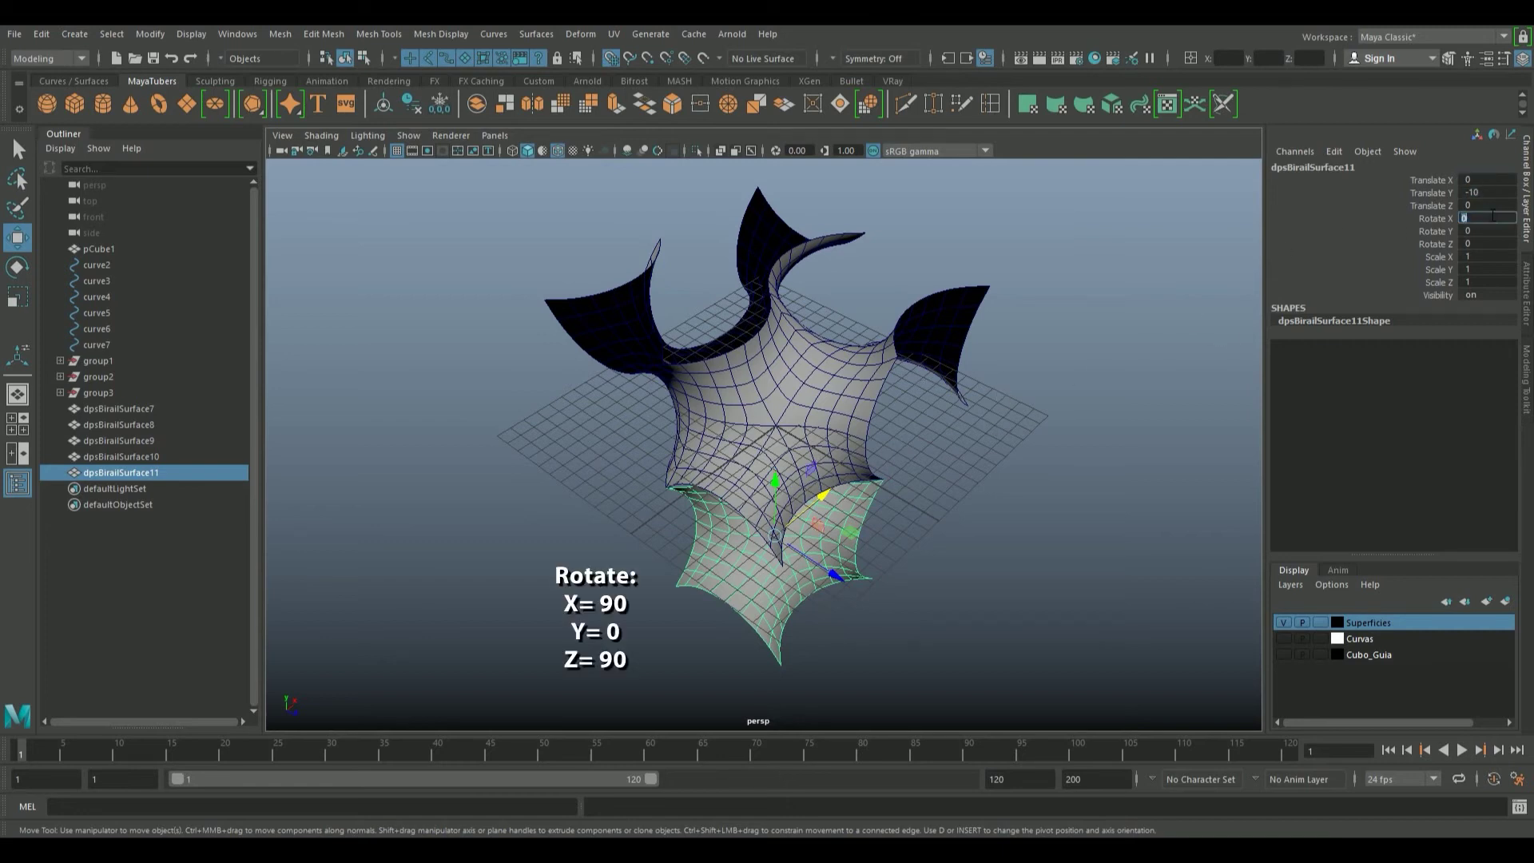
type("90")
key("Tab")
key("Tab")
type("90")
key("Return")
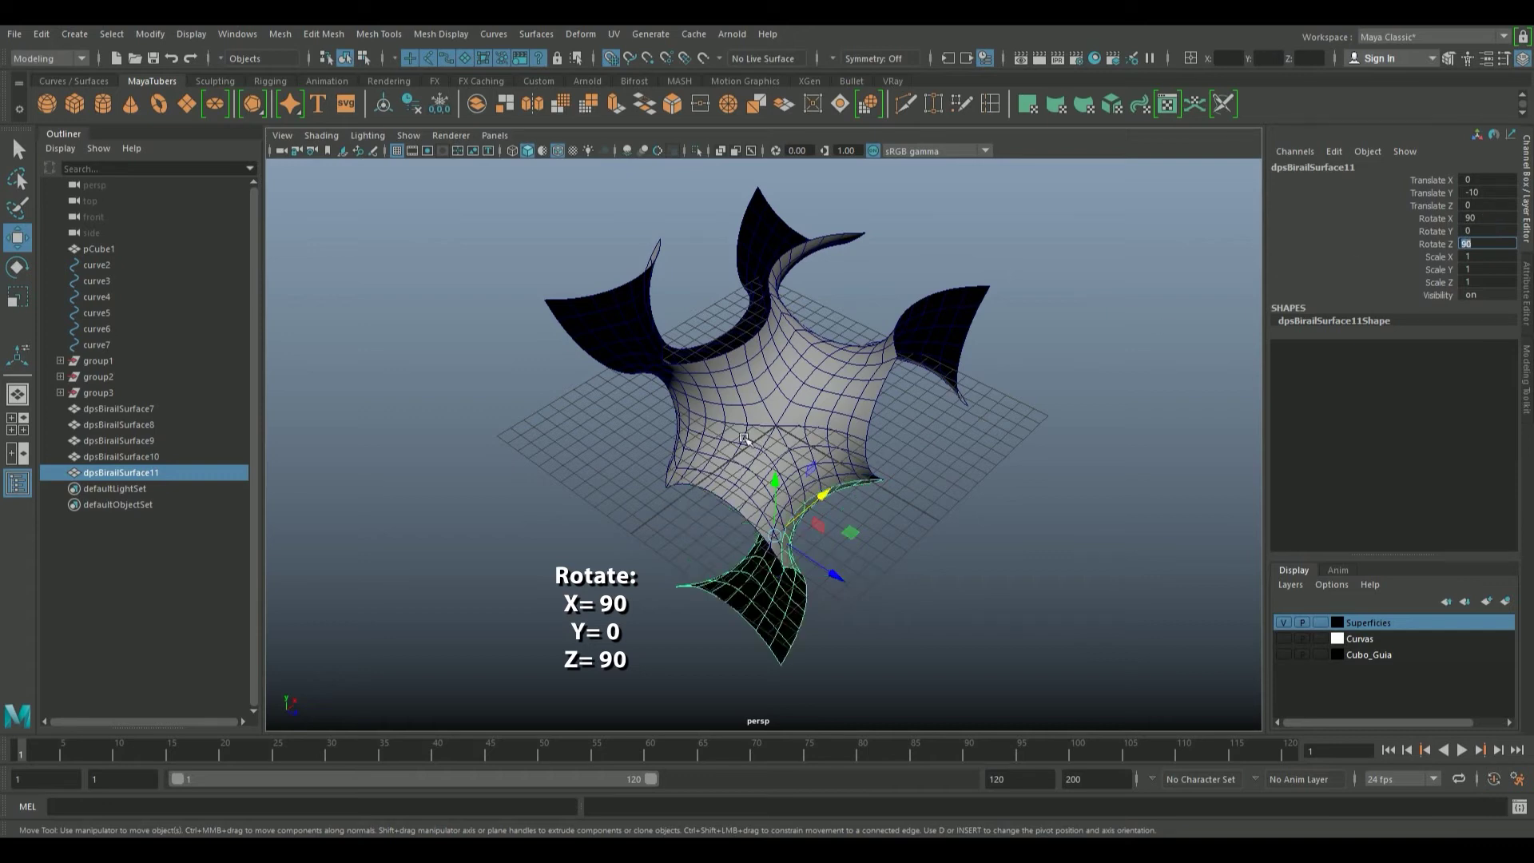
Add a third duplicate at Y -10, Z -10, rotated -90° about X and Z
left_click(743, 439)
key("ctrl+d")
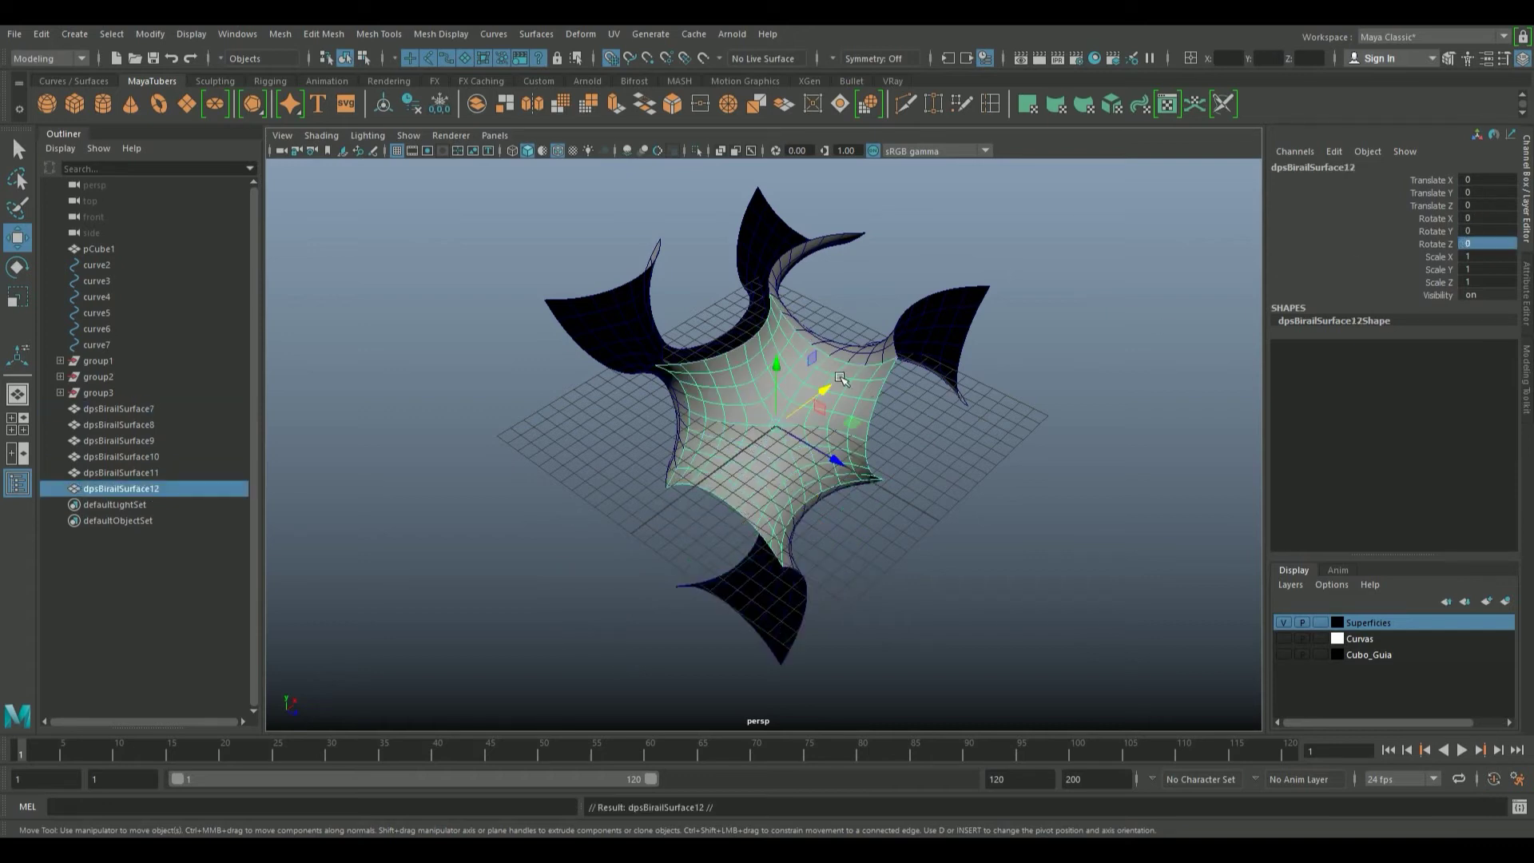
mouse_move(776, 419)
left_mouse_down()
mouse_move(776, 533)
mouse_move(623, 504)
left_mouse_up()
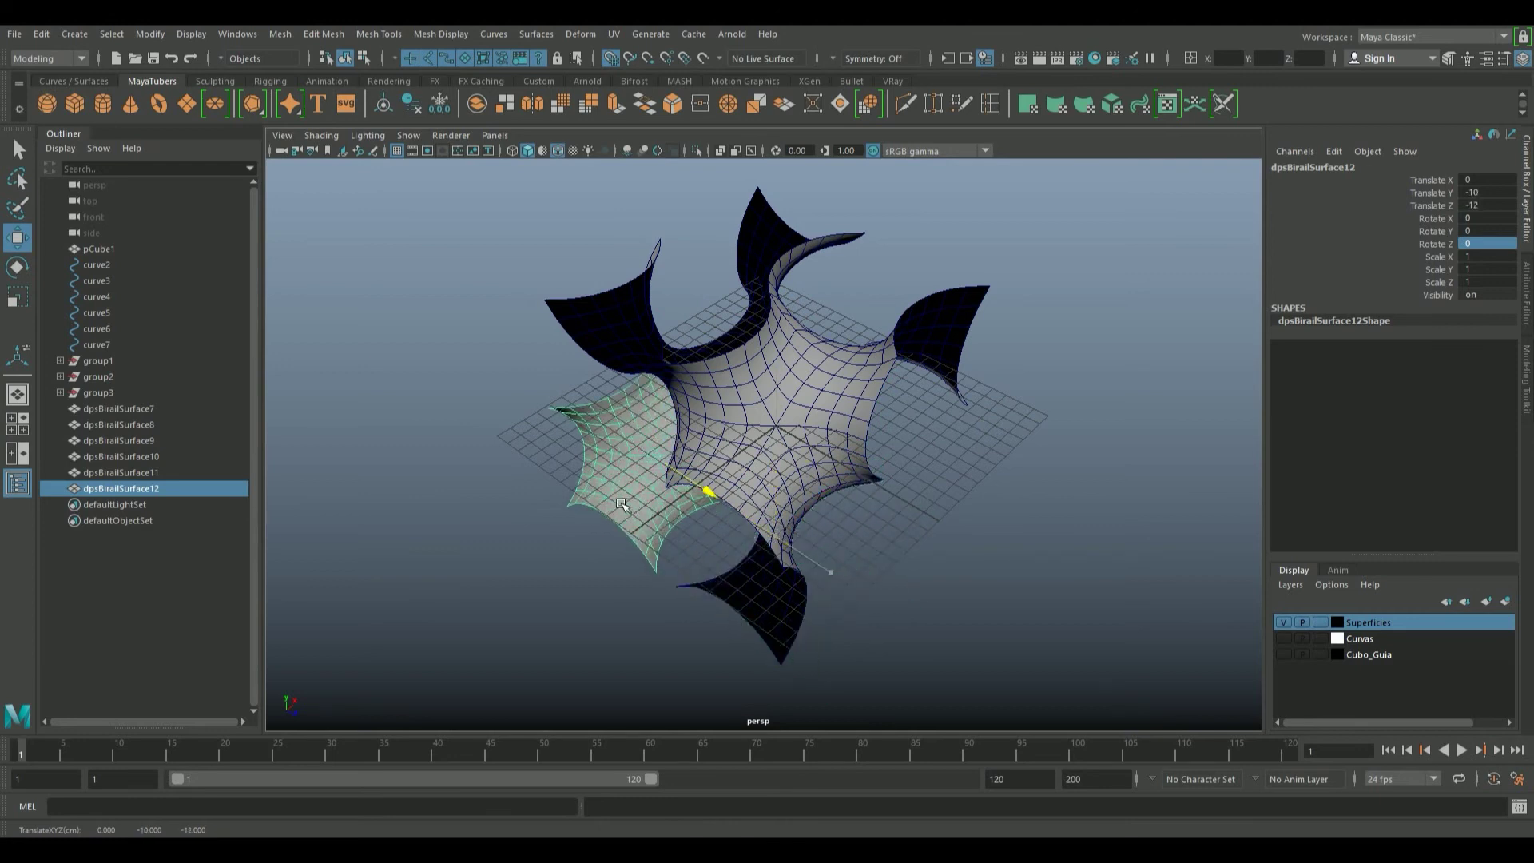
key("ctrl+z")
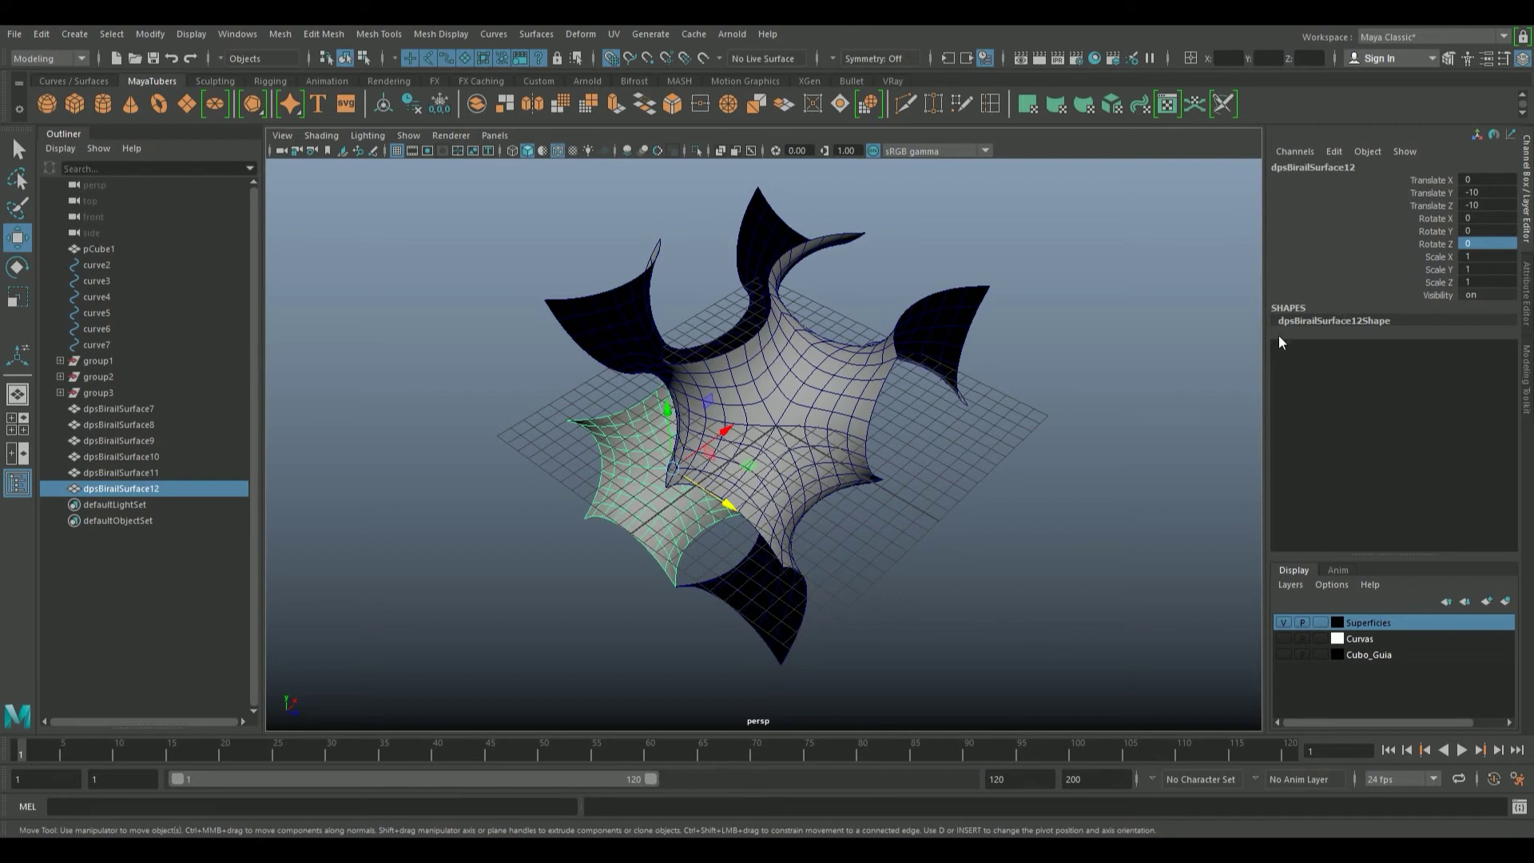
left_click(1491, 217)
type("-90")
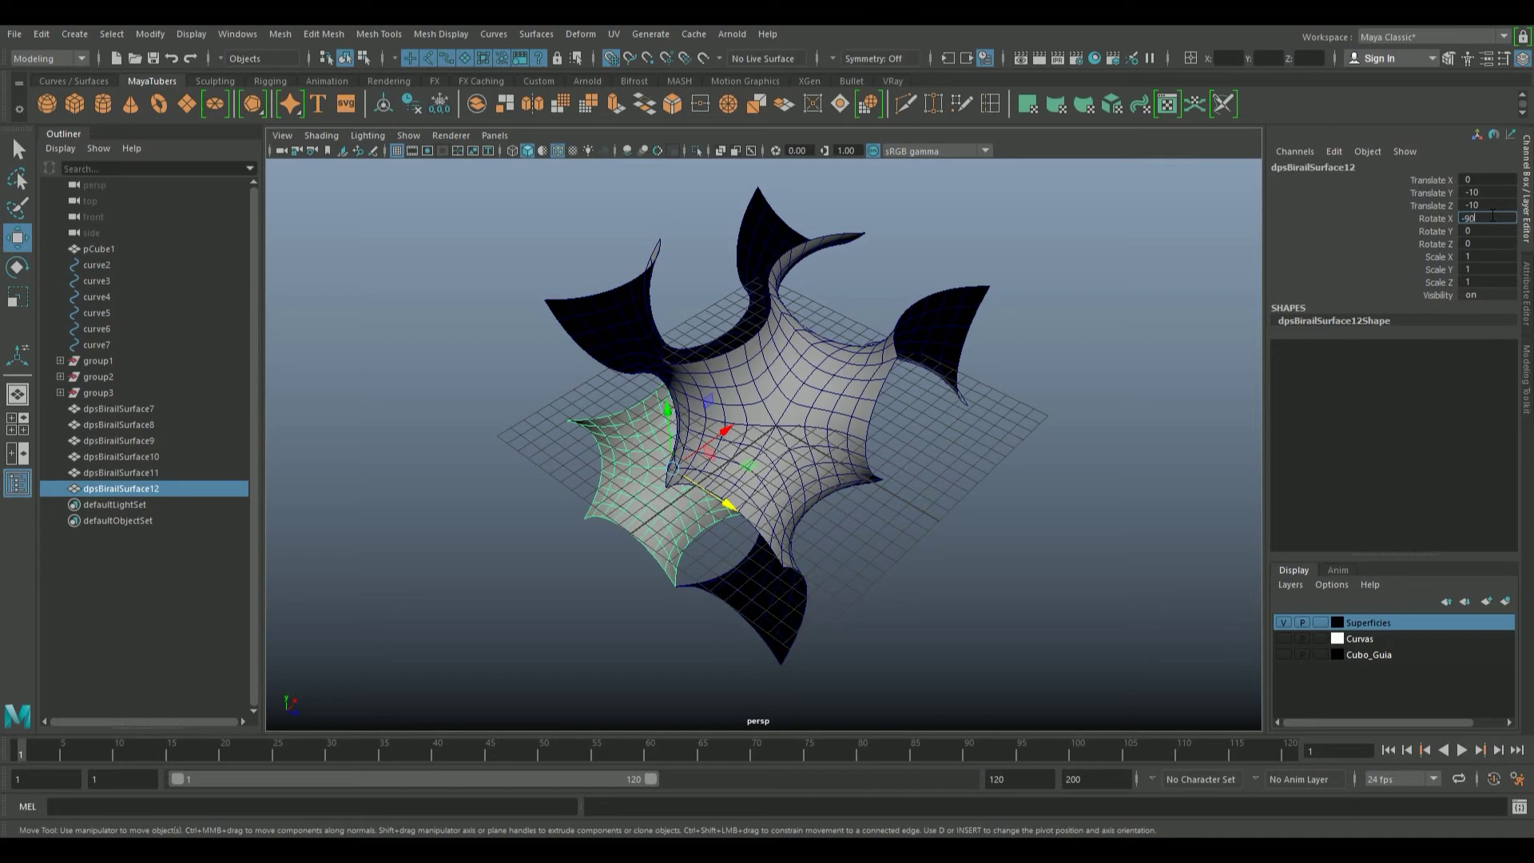
key("Tab")
key("Tab")
type("0")
key("Return")
mouse_move(1008, 403)
left_mouse_down("alt")
mouse_move(1080, 413)
mouse_move(986, 431)
left_mouse_up("alt")
Duplicate the central surface to X 10, Y -10, rotated X 90° and Y -90°
left_click(819, 462)
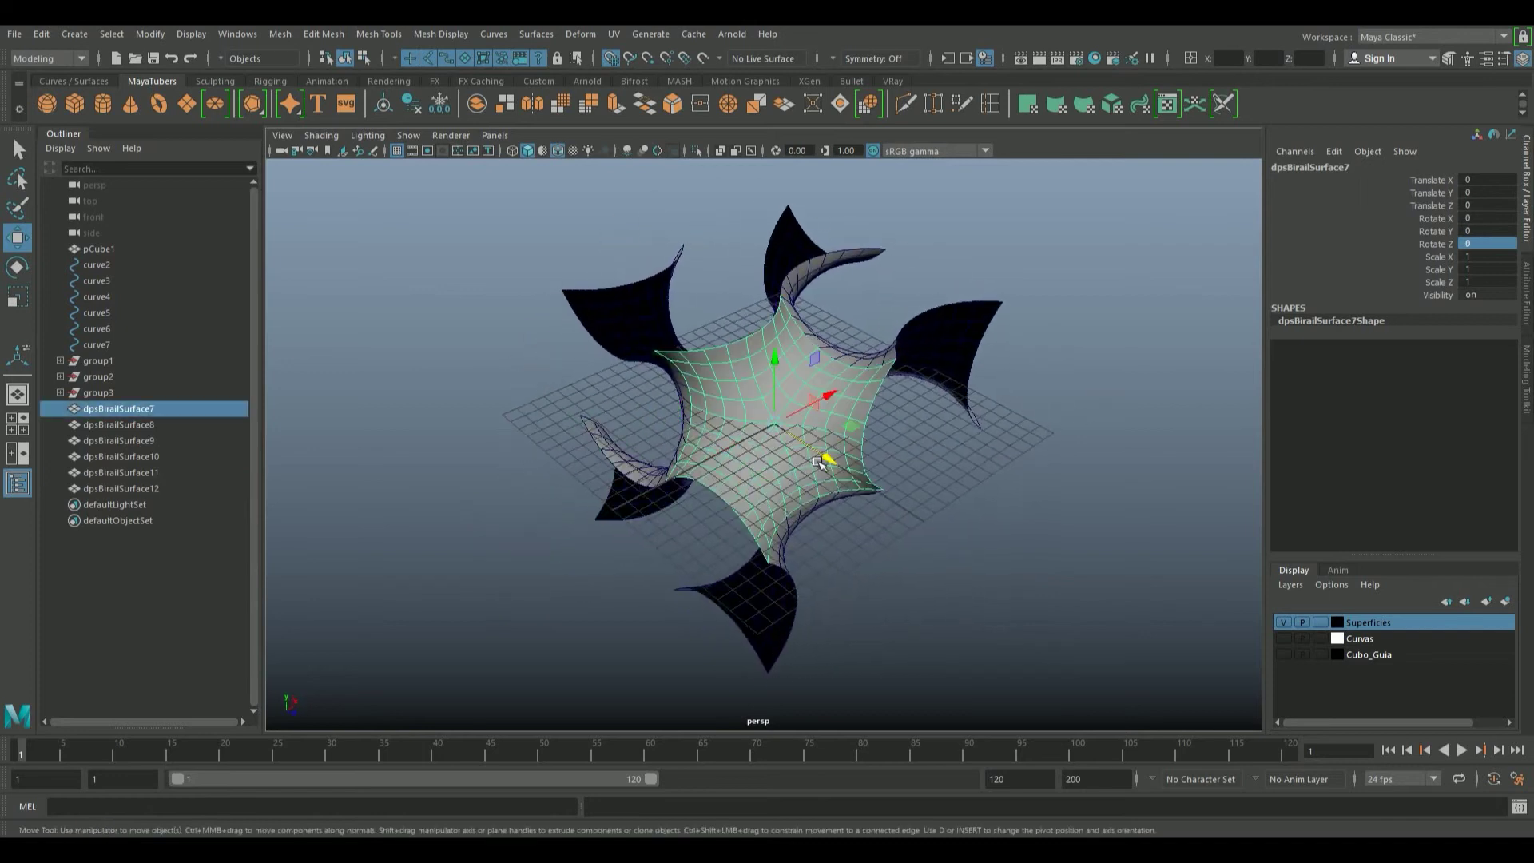
key("ctrl+d")
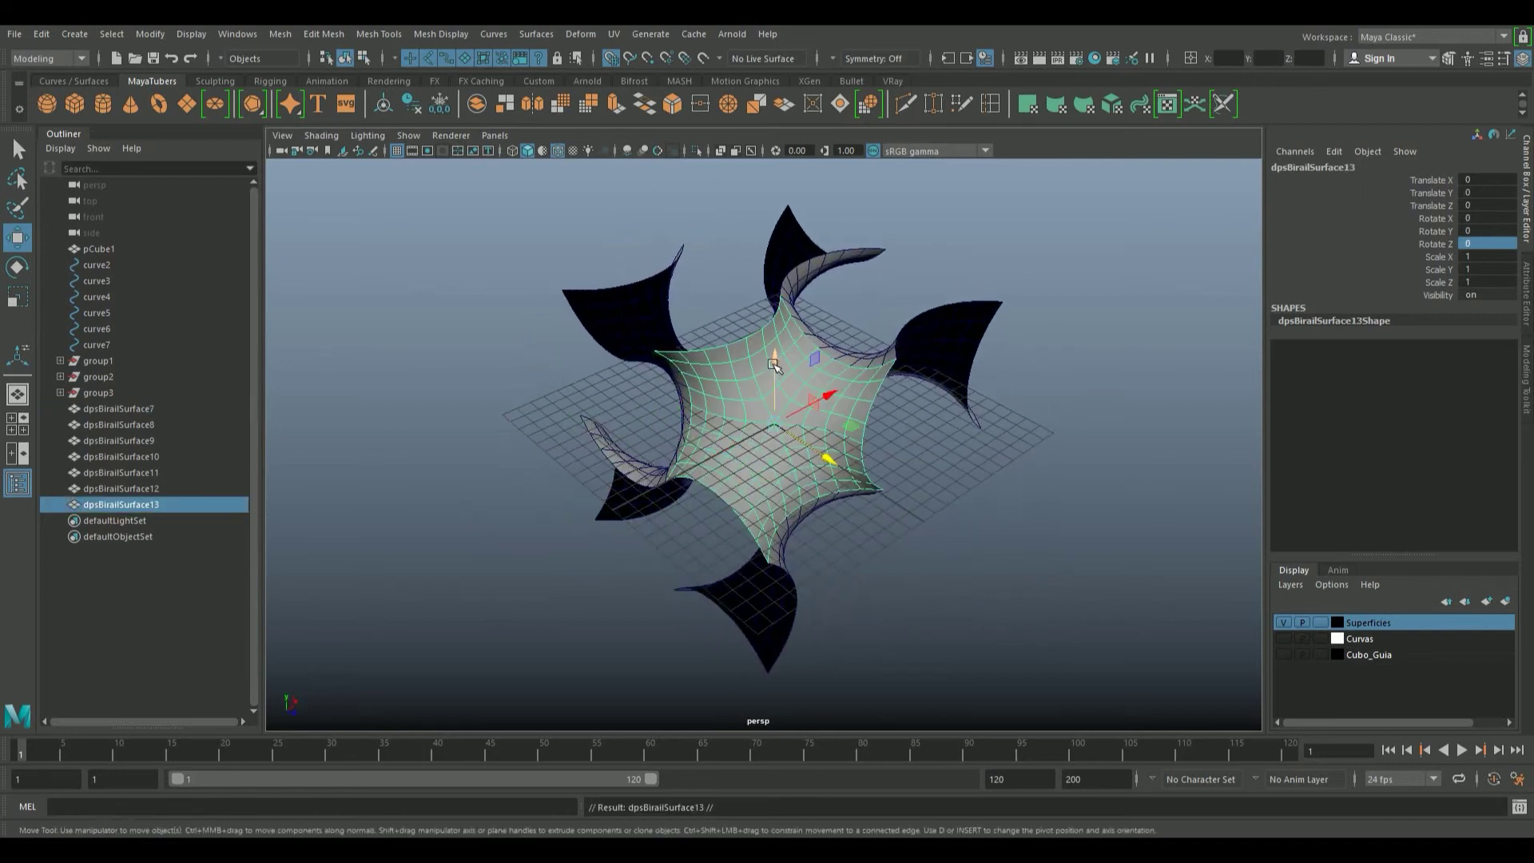
mouse_move(773, 365)
left_mouse_down()
mouse_move(853, 520)
mouse_move(874, 488)
left_mouse_up()
left_click(1474, 218)
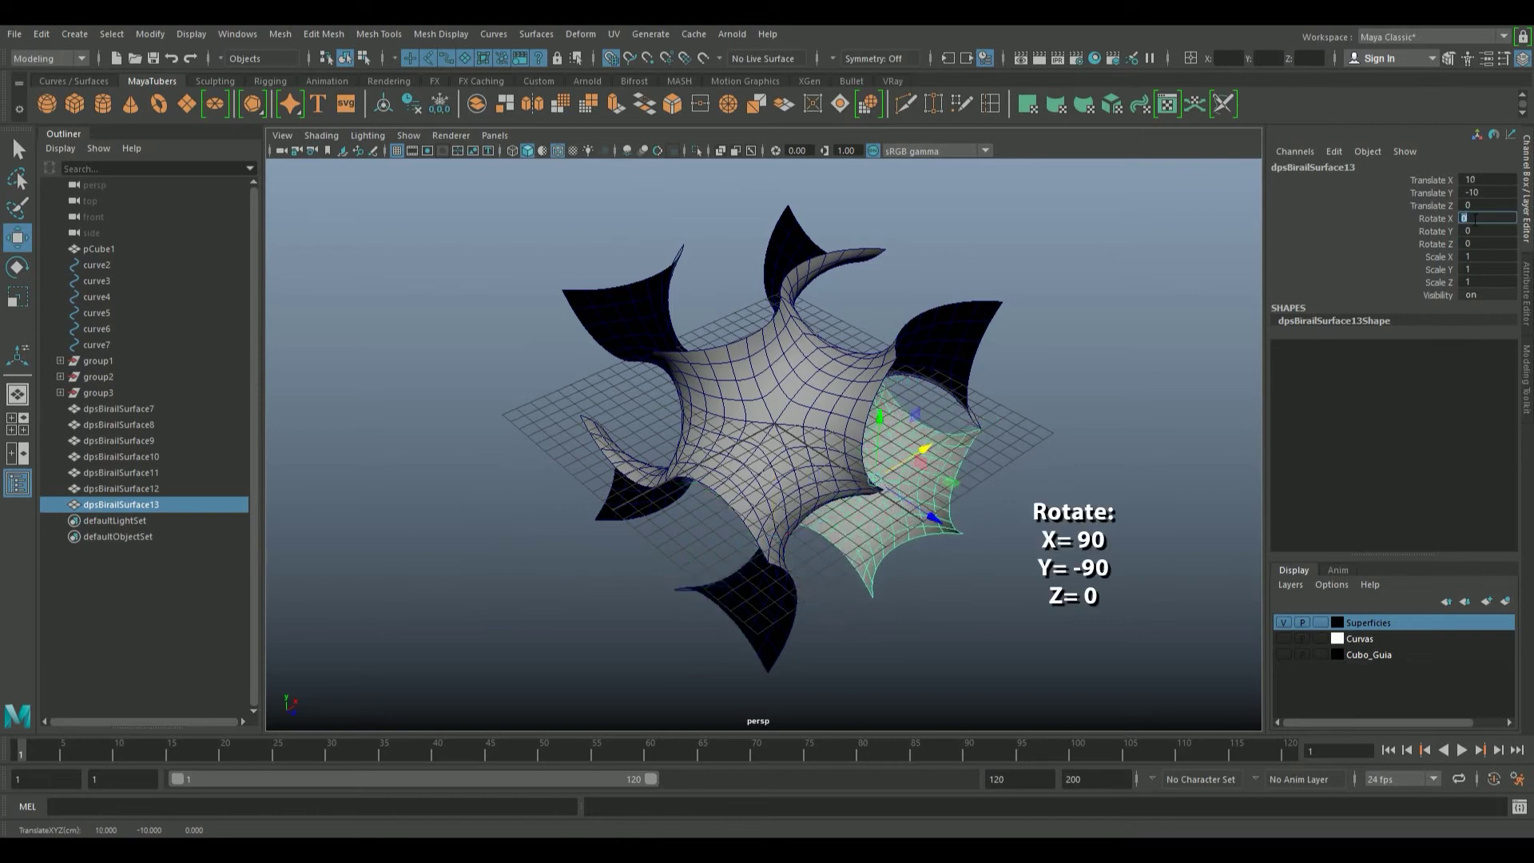
type("90")
key("Return")
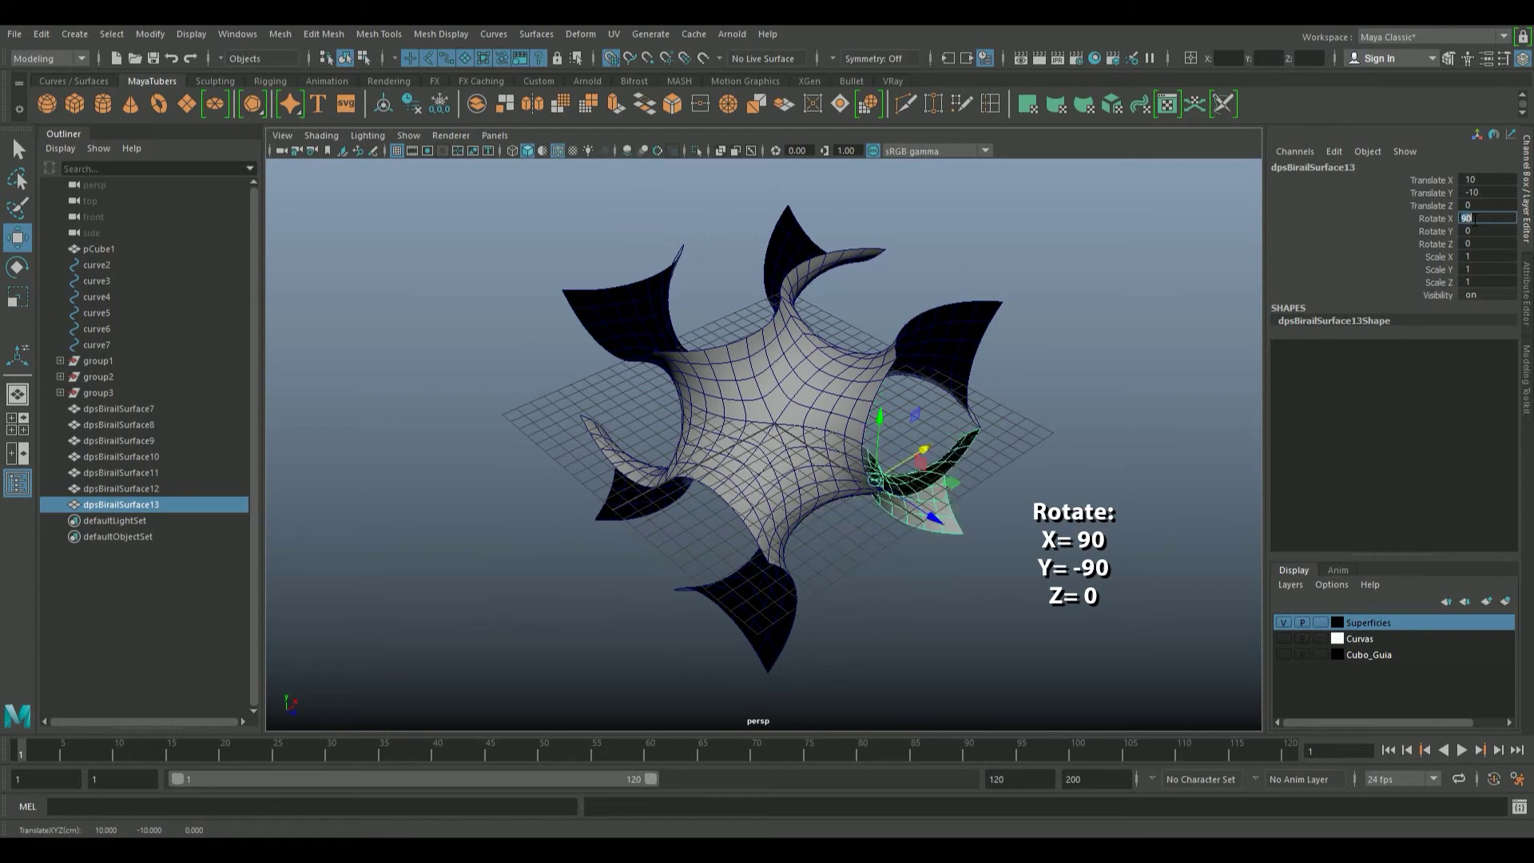
key("Tab")
type("-90")
key("Return")
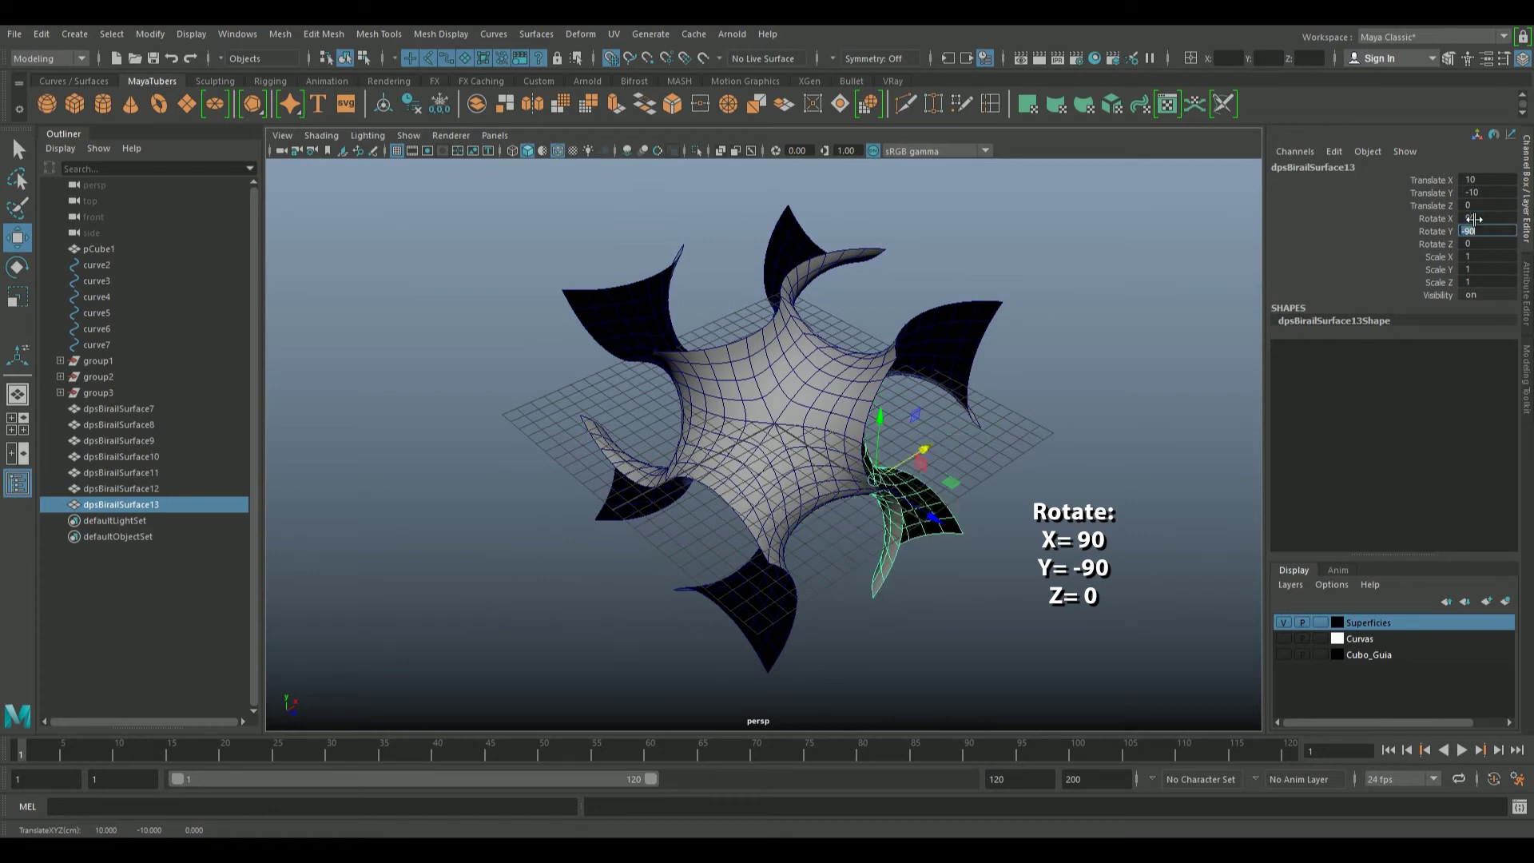
mouse_move(1106, 418)
left_mouse_down("alt")
mouse_move(857, 338)
mouse_move(778, 429)
left_mouse_up("alt")
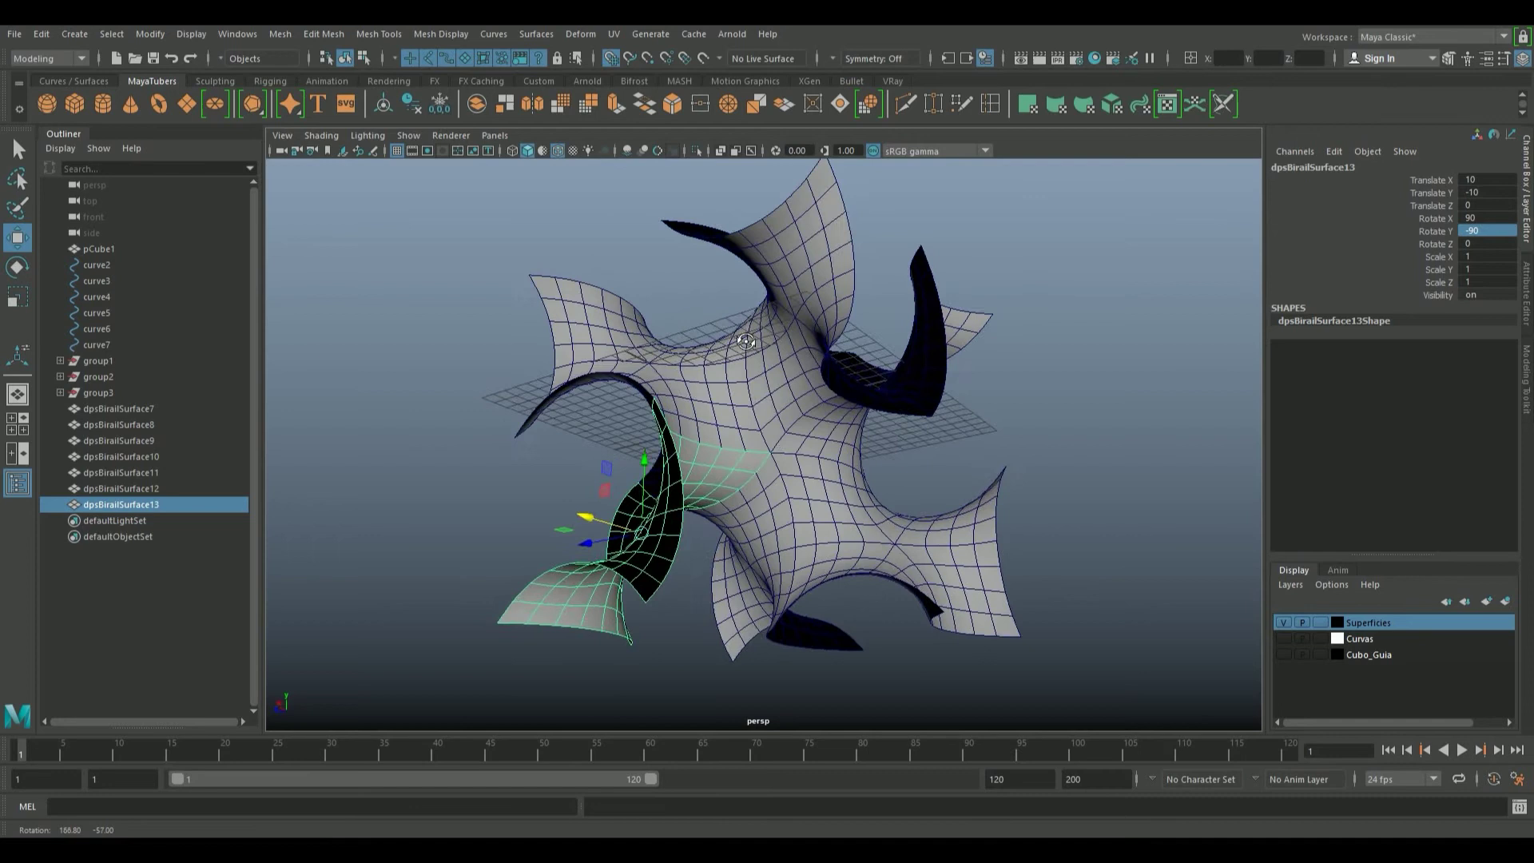
Add the last duplicate at Z -10 and marquee-select all eight star surfaces
left_click(779, 429)
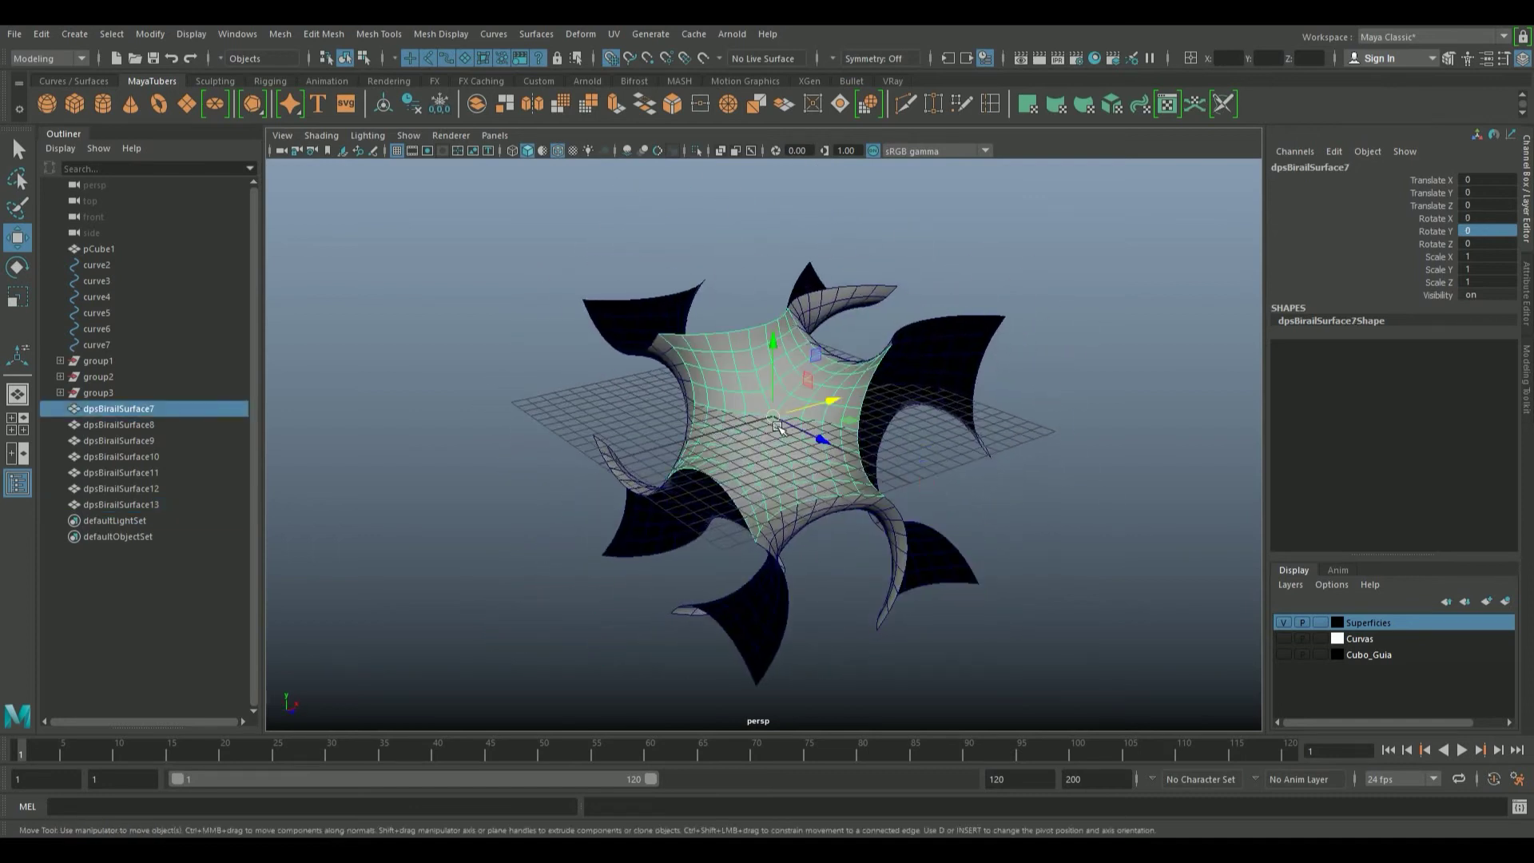
key("ctrl+d")
mouse_move(821, 394)
left_mouse_down("alt")
mouse_move(740, 366)
mouse_move(778, 559)
mouse_move(931, 569)
mouse_move(743, 611)
mouse_move(927, 634)
left_mouse_up("alt")
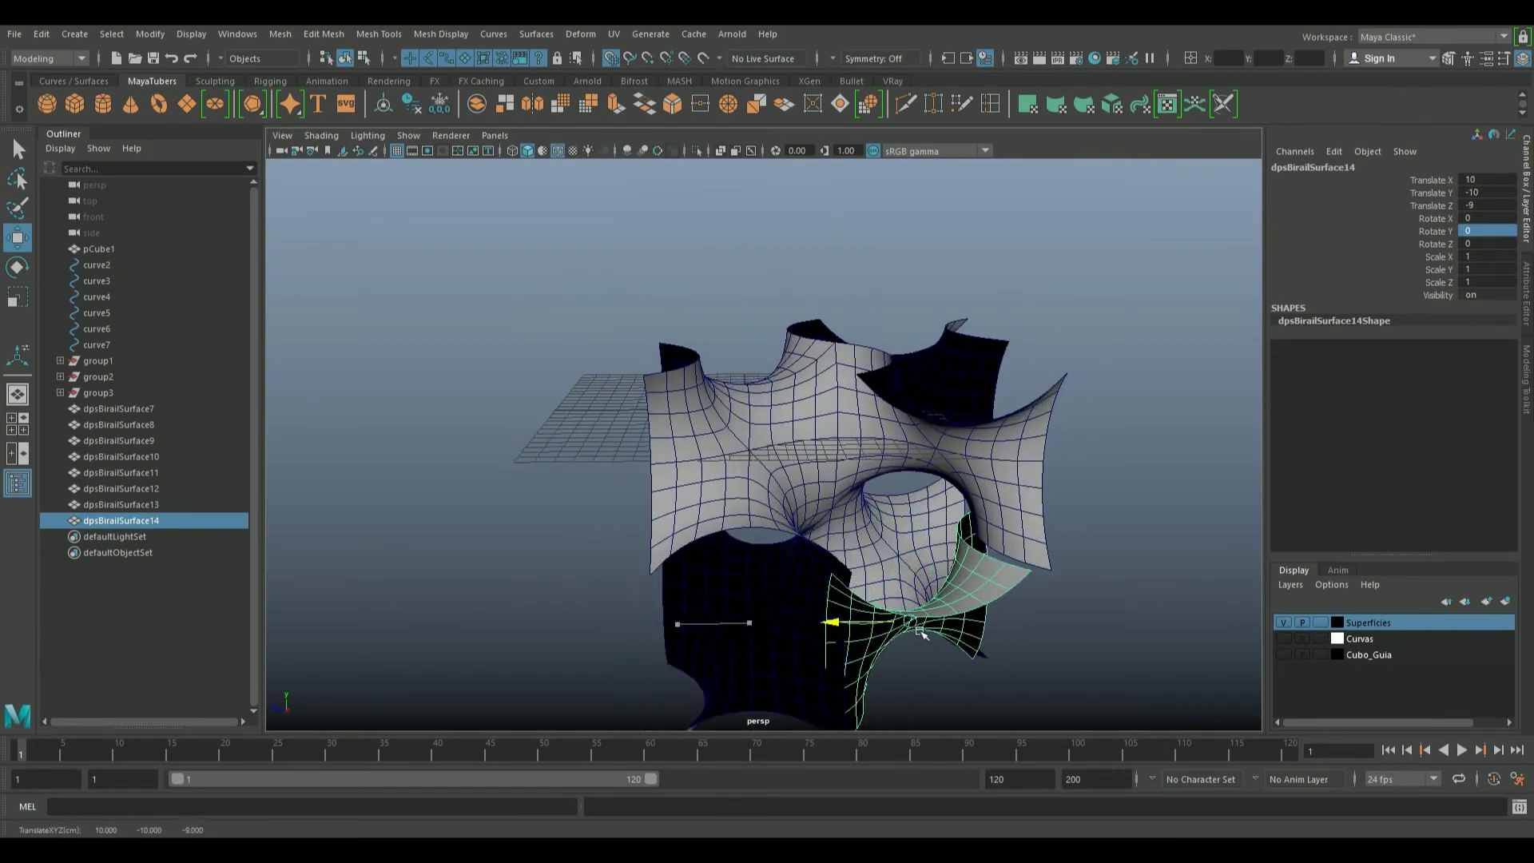
mouse_move(1073, 611)
left_mouse_down("alt")
mouse_move(962, 551)
mouse_move(1204, 635)
left_mouse_up("alt")
mouse_move(1058, 559)
left_mouse_down("alt")
mouse_move(1142, 564)
mouse_move(1088, 582)
mouse_move(1003, 520)
mouse_move(1044, 541)
left_mouse_up("alt")
middle_click_drag(1044, 541, 1095, 565, "alt")
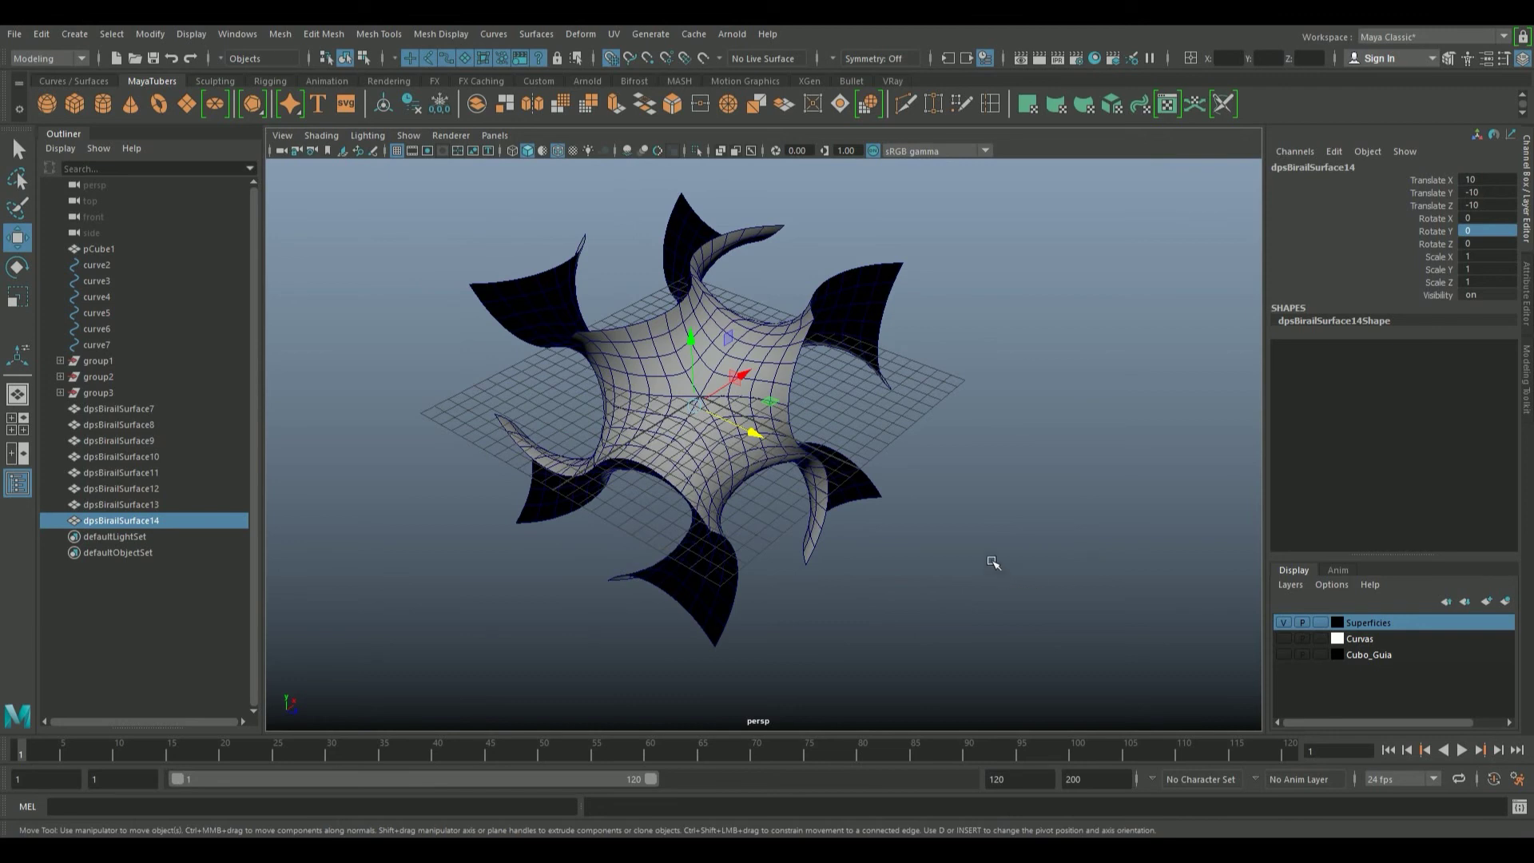
mouse_move(1034, 490)
left_mouse_down("alt")
mouse_move(781, 474)
mouse_move(794, 431)
left_mouse_up("alt")
mouse_move(834, 506)
left_mouse_down("alt")
mouse_move(843, 479)
mouse_move(706, 447)
mouse_move(653, 519)
left_mouse_up("alt")
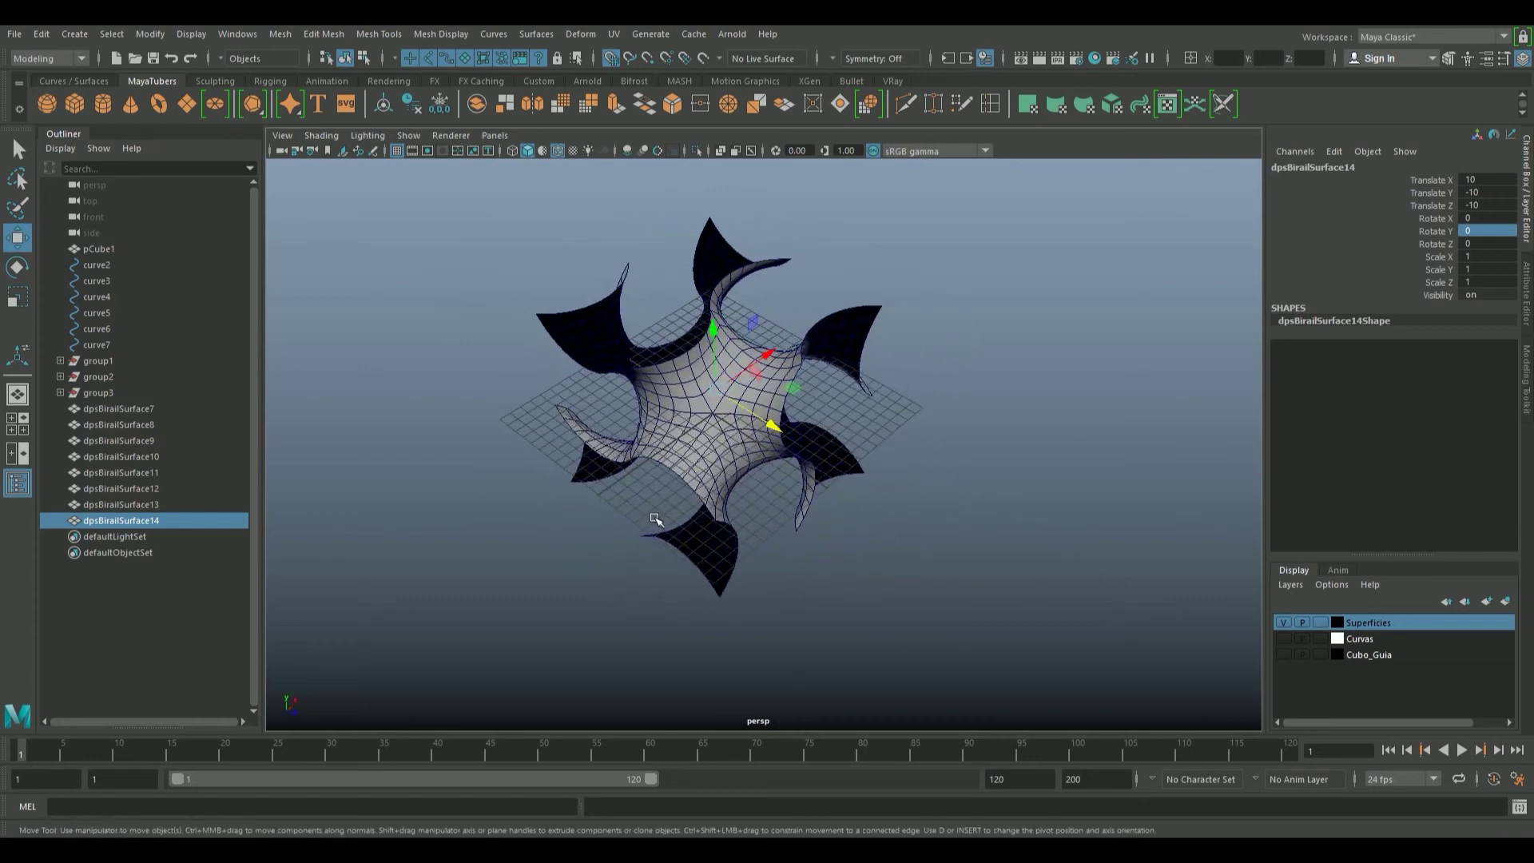
left_click_drag(981, 545, 432, 209)
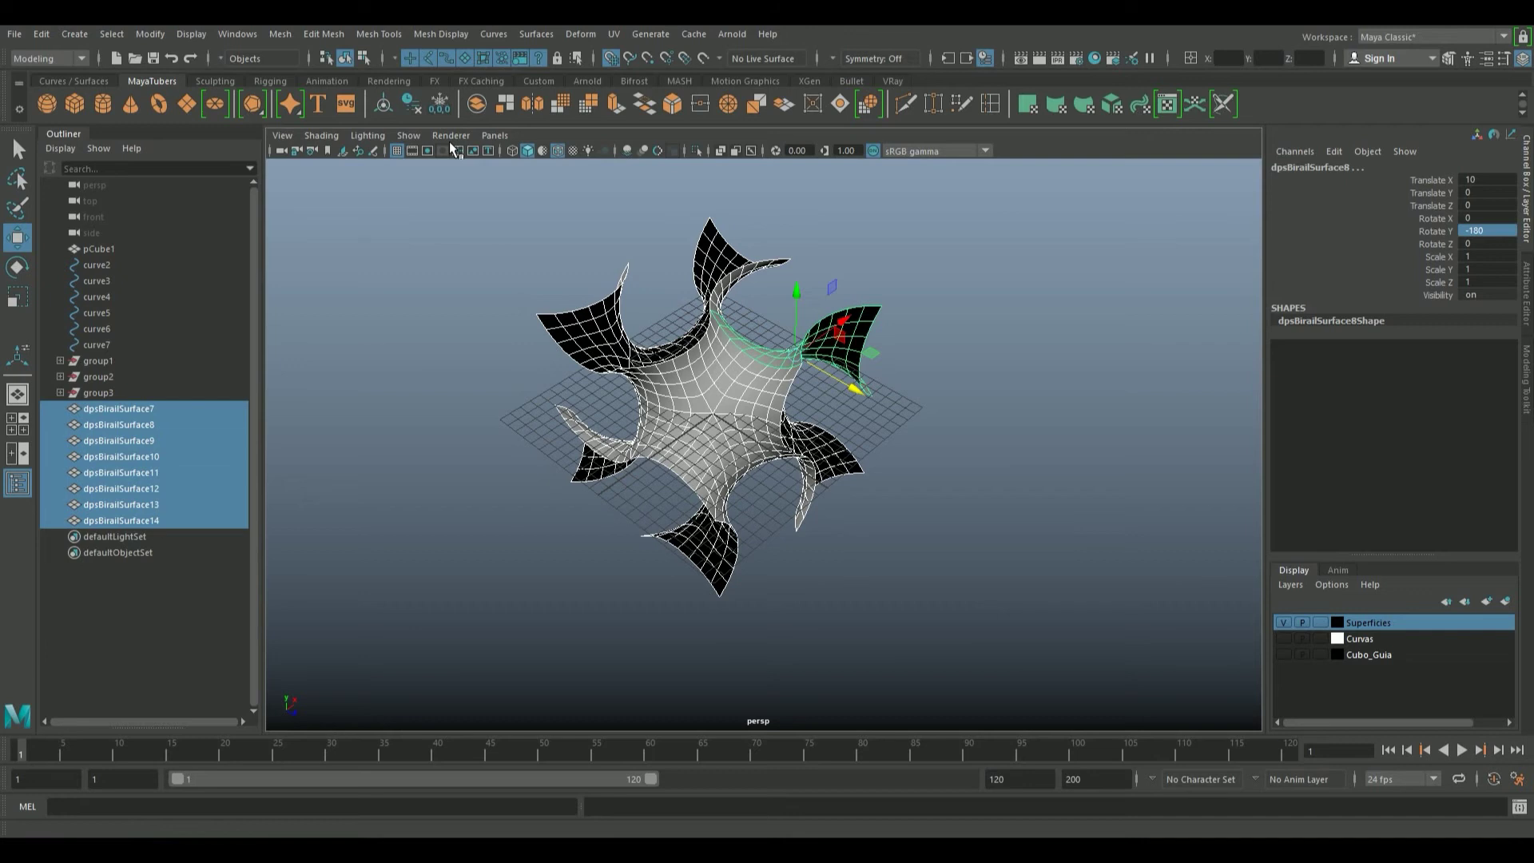
Combine and merge the eight star surfaces into one mesh and delete its history
key("ctrl+g")
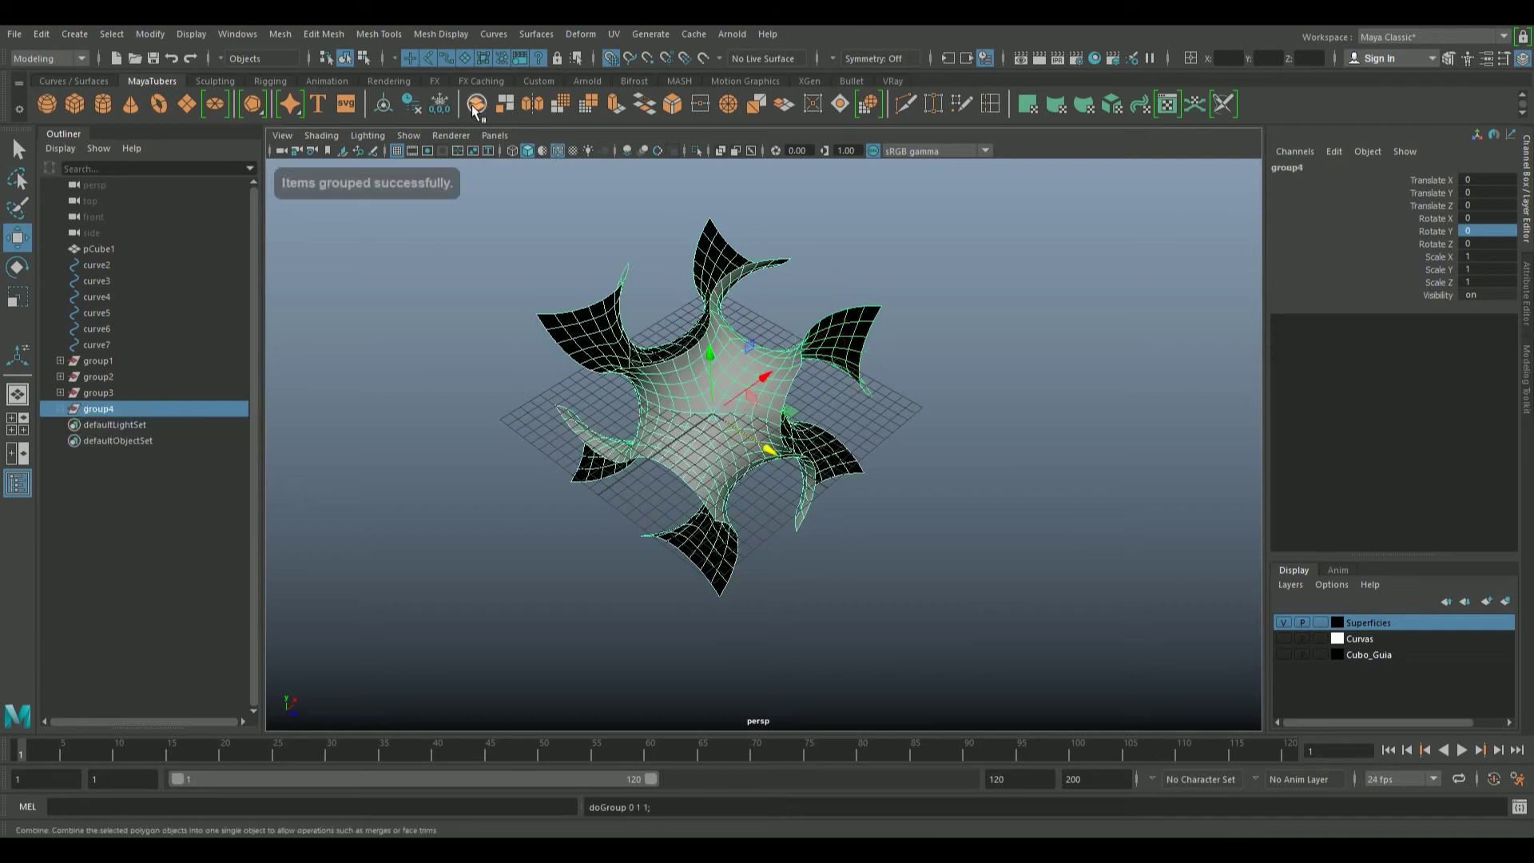
key("ctrl+z")
left_click(476, 104)
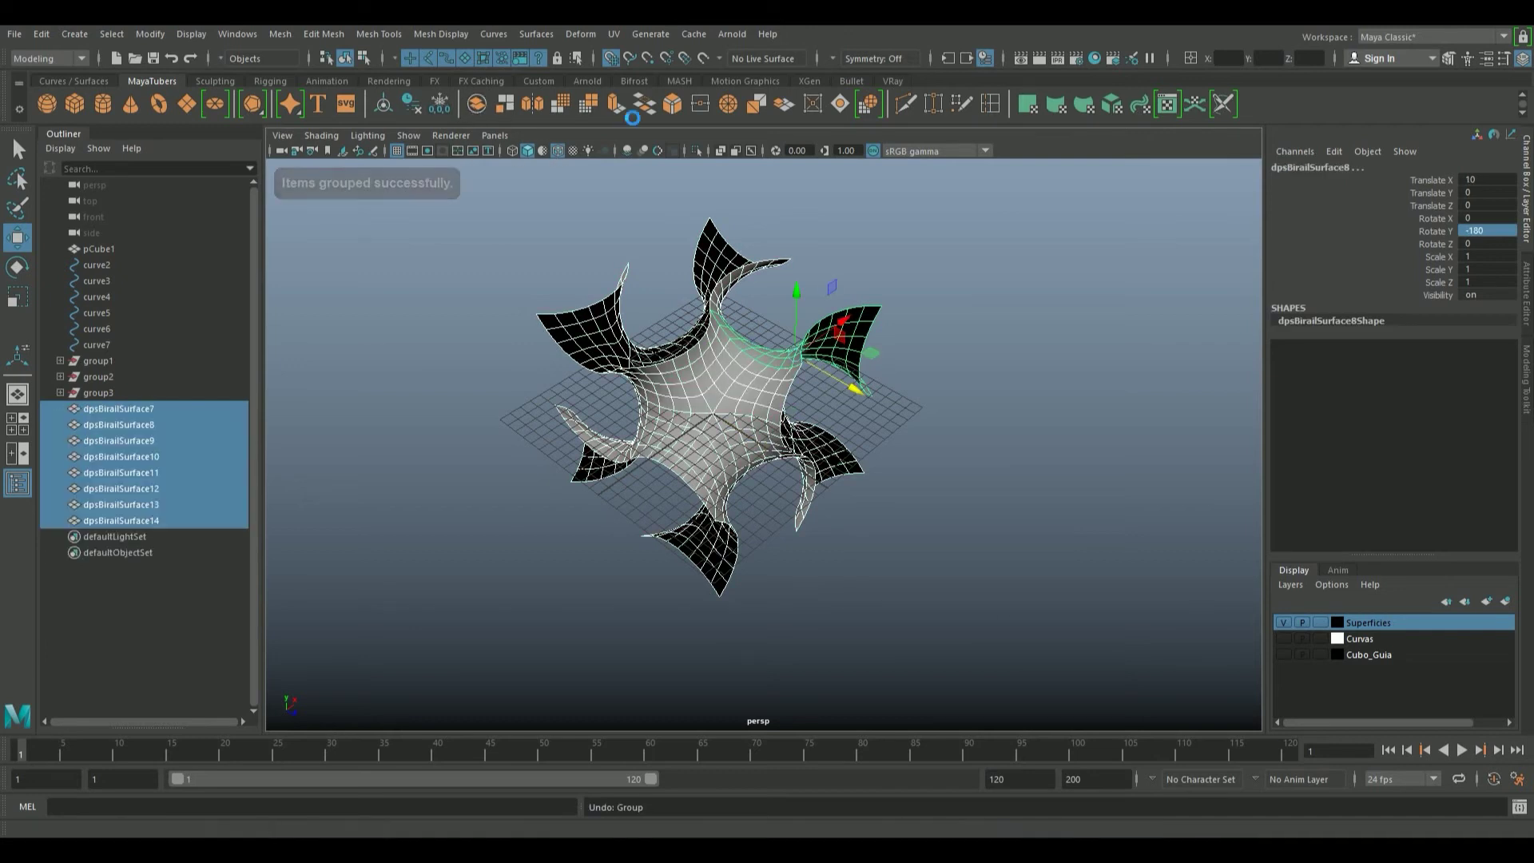
left_click(701, 101)
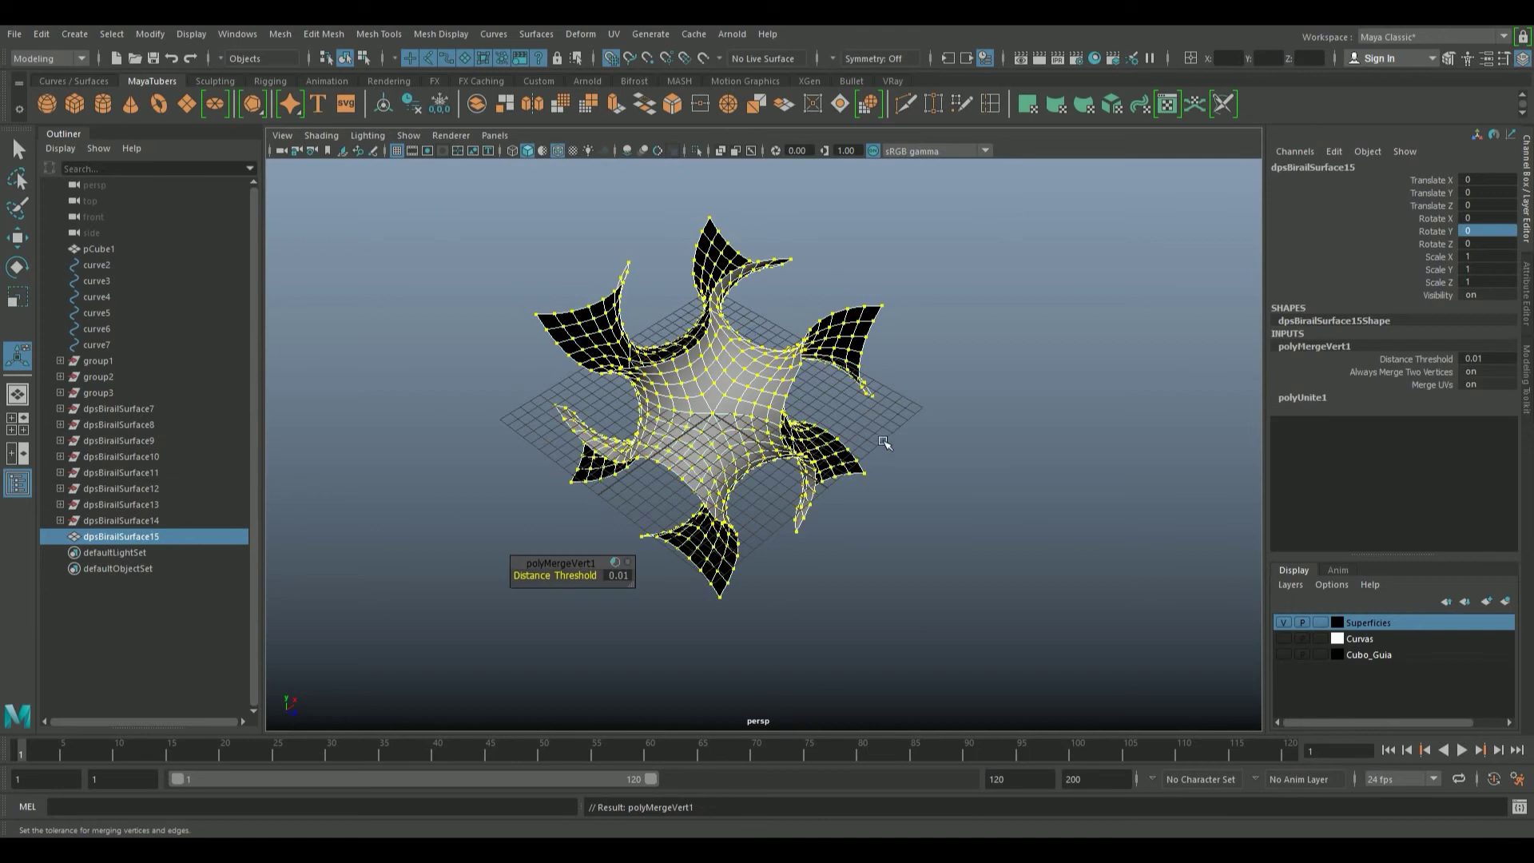
left_click(973, 482)
left_click(741, 394)
left_click(411, 103)
left_click_drag(598, 214, 818, 530, "alt")
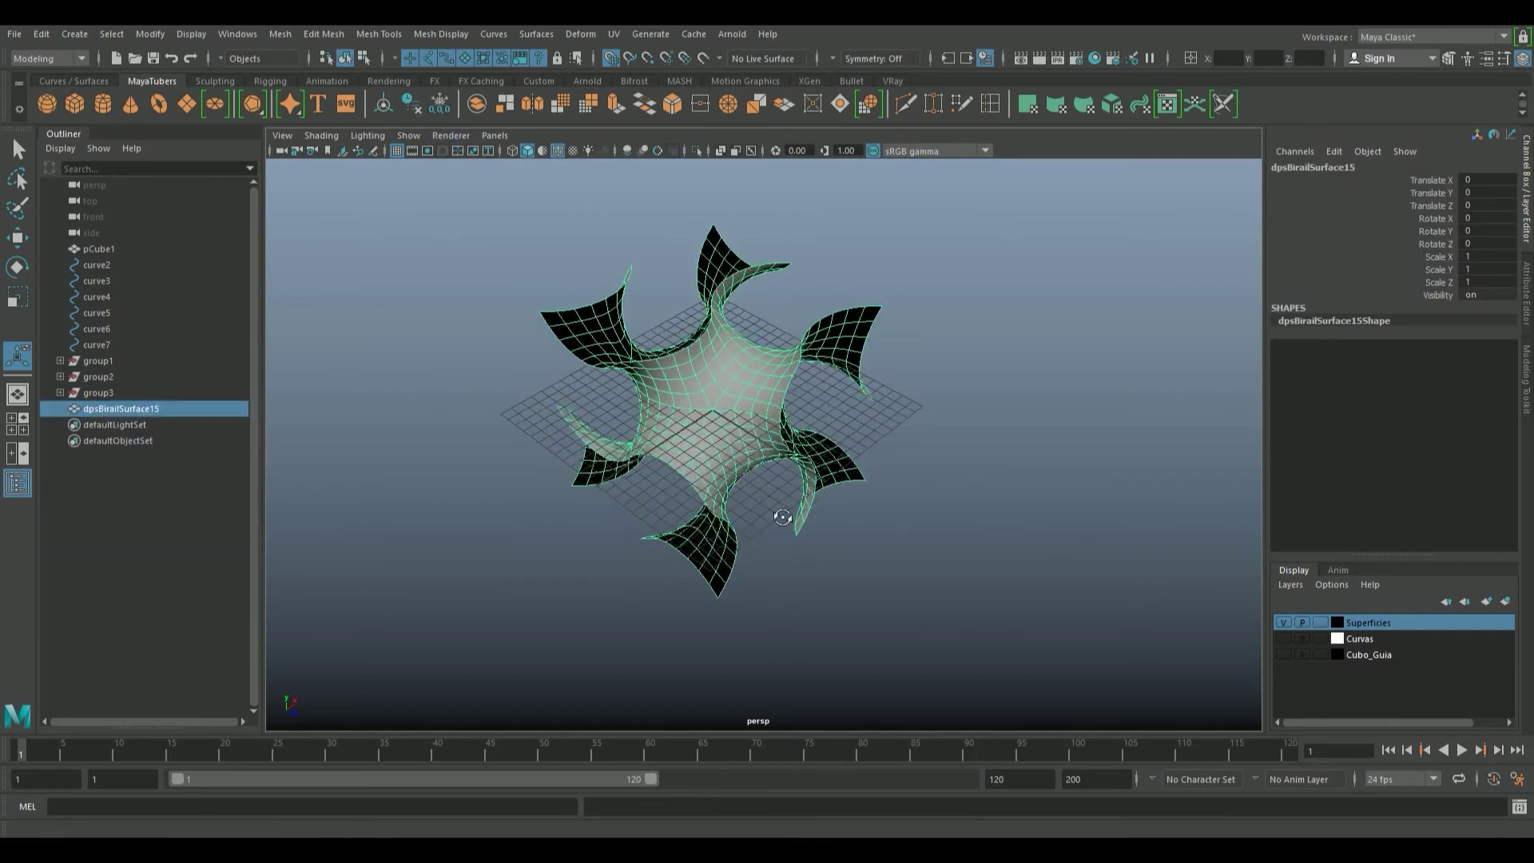
Duplicate the module to Z 33, then repeat the offset for a copy at Z 66
key("ctrl+d")
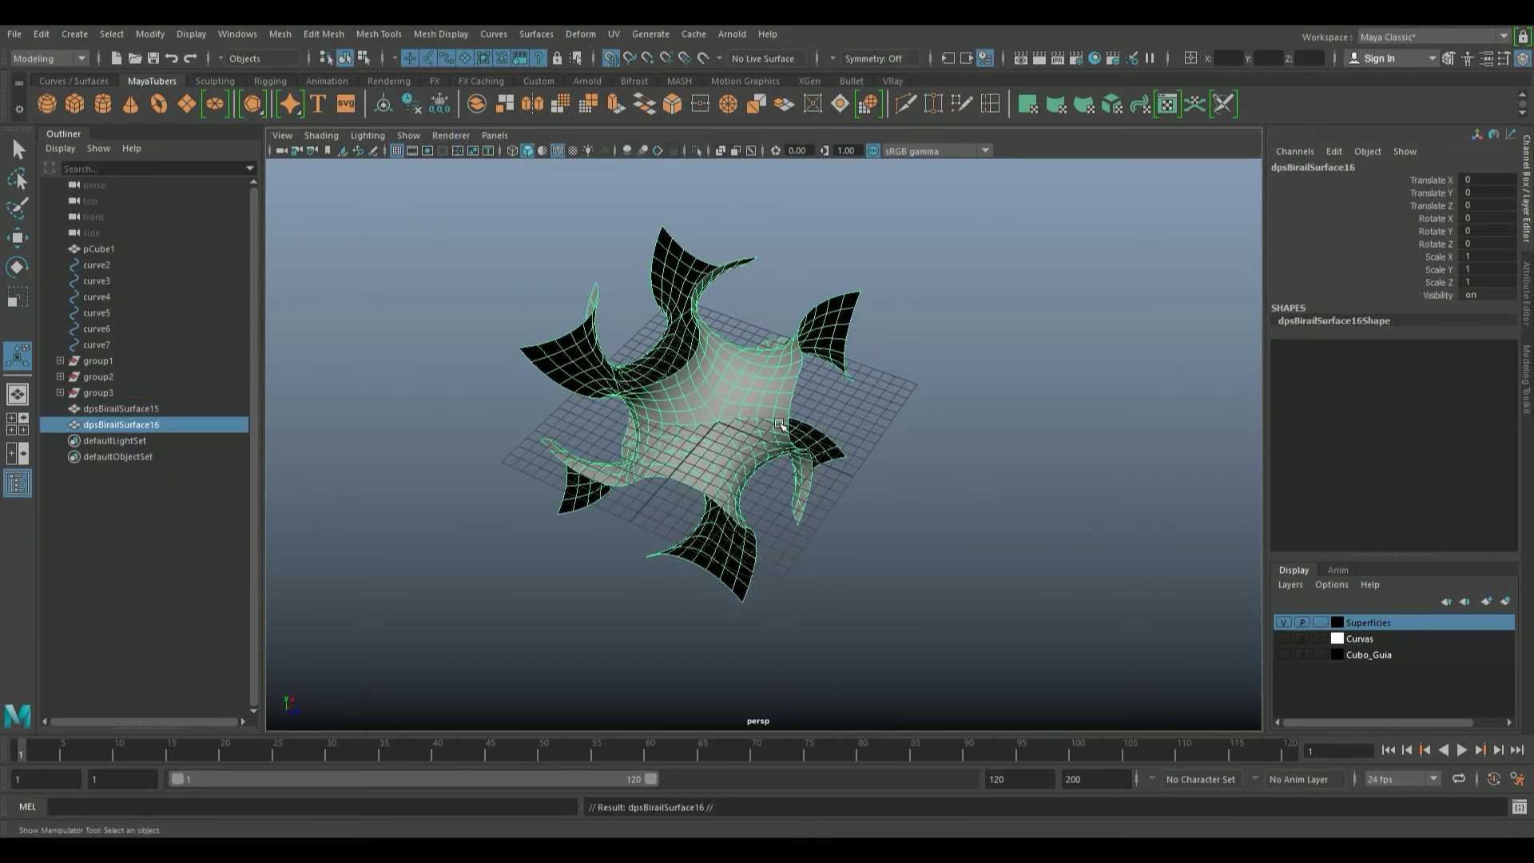
key("w")
left_click_drag(769, 436, 1050, 581)
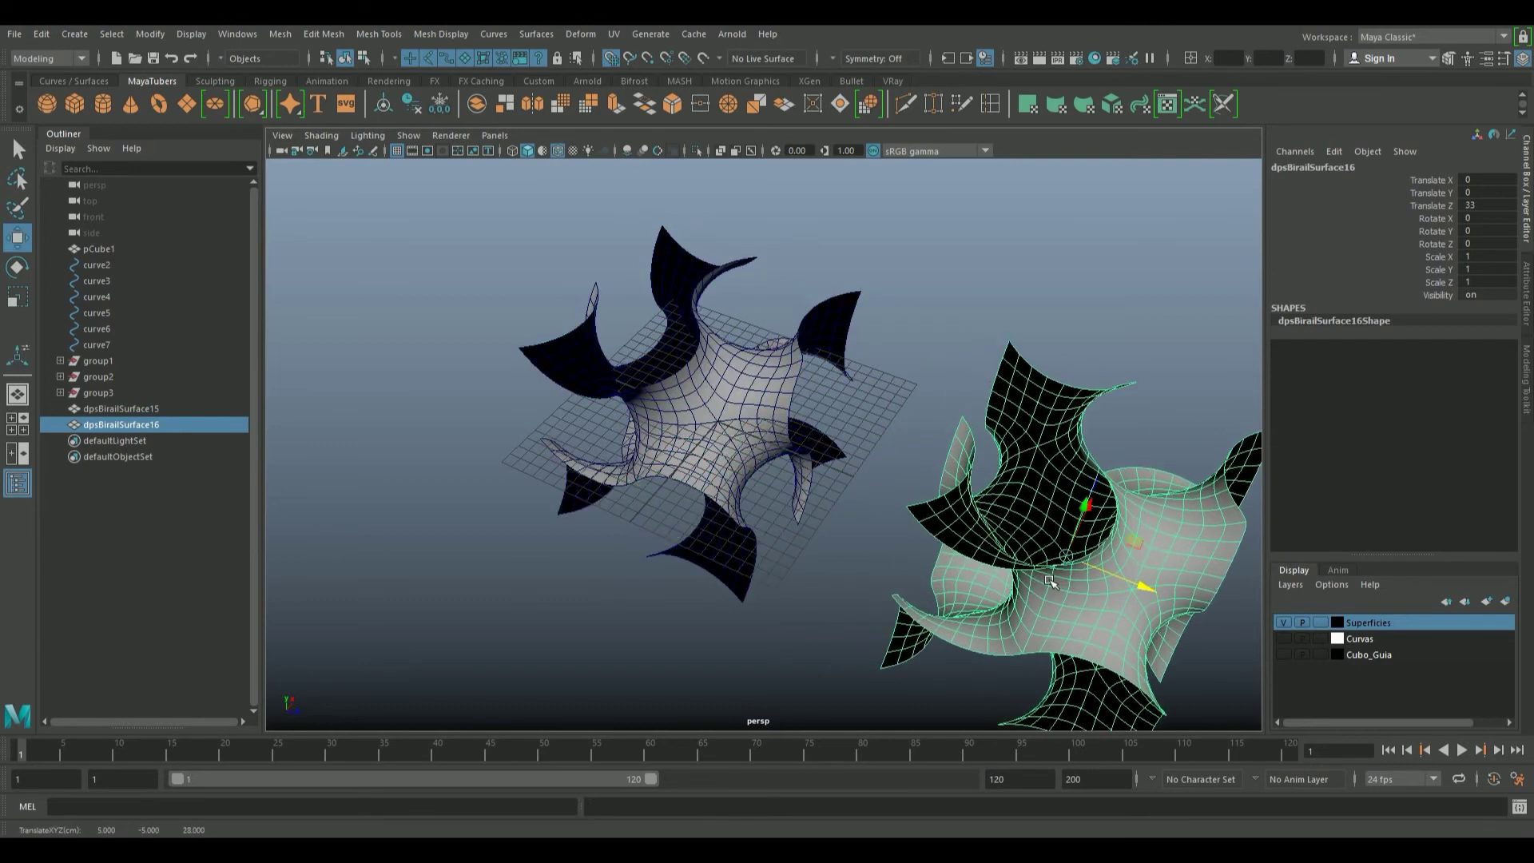
middle_click_drag(1049, 581, 1045, 413, "alt")
key("shift+d")
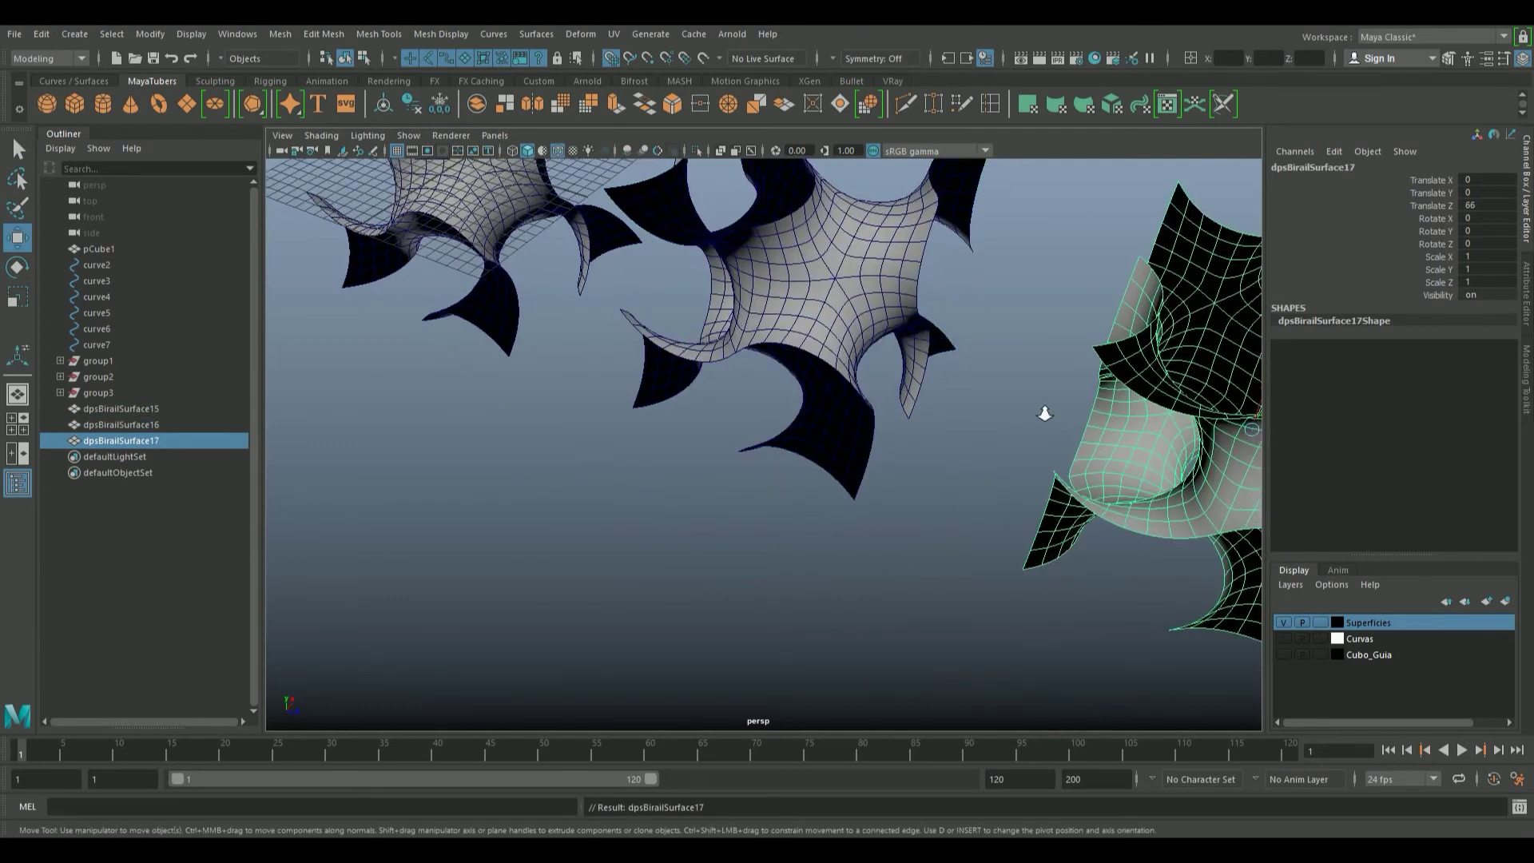
scroll(1045, 413, "down", 5)
mouse_move(1045, 413)
left_mouse_down("alt")
mouse_move(793, 426)
mouse_move(917, 444)
left_mouse_up("alt")
scroll(793, 426, "up", 3)
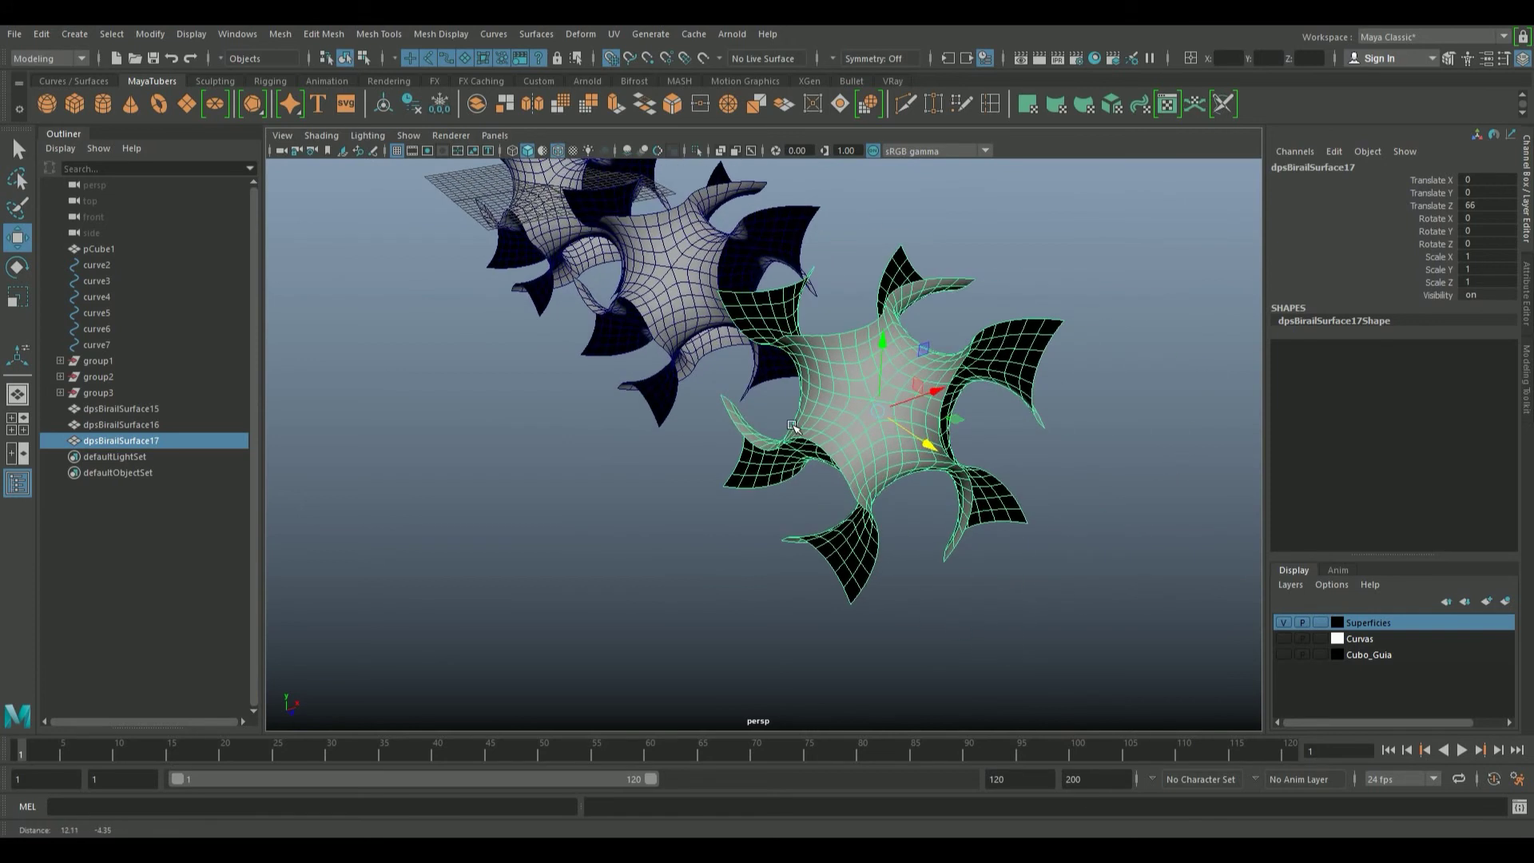
Reverse the normals of a block of faces on the third module copy
right_click(873, 311)
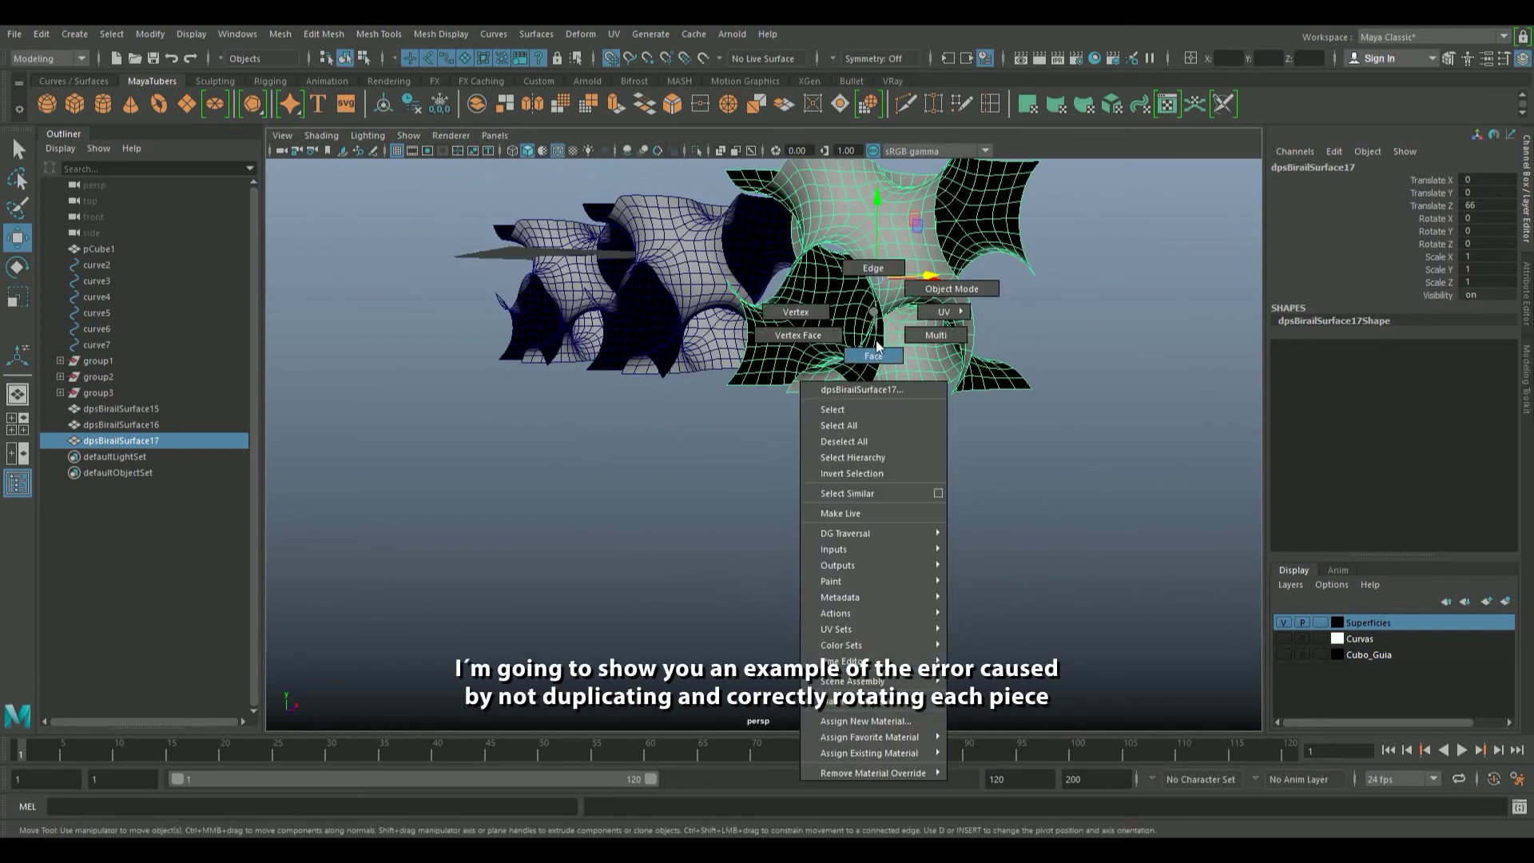
left_click(876, 360)
left_click_drag(1090, 482, 759, 285)
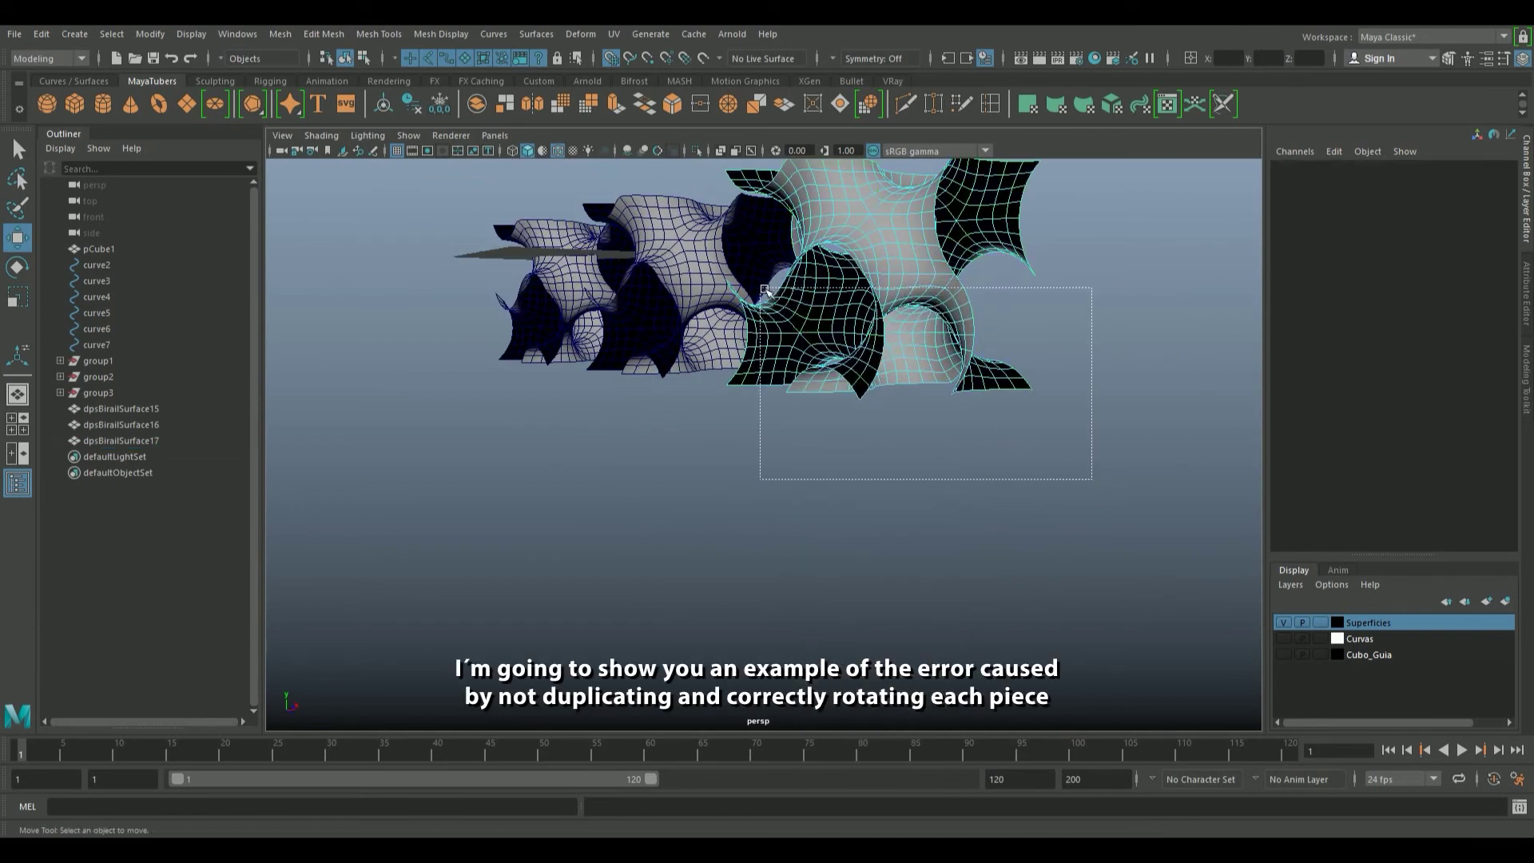
left_click(536, 33)
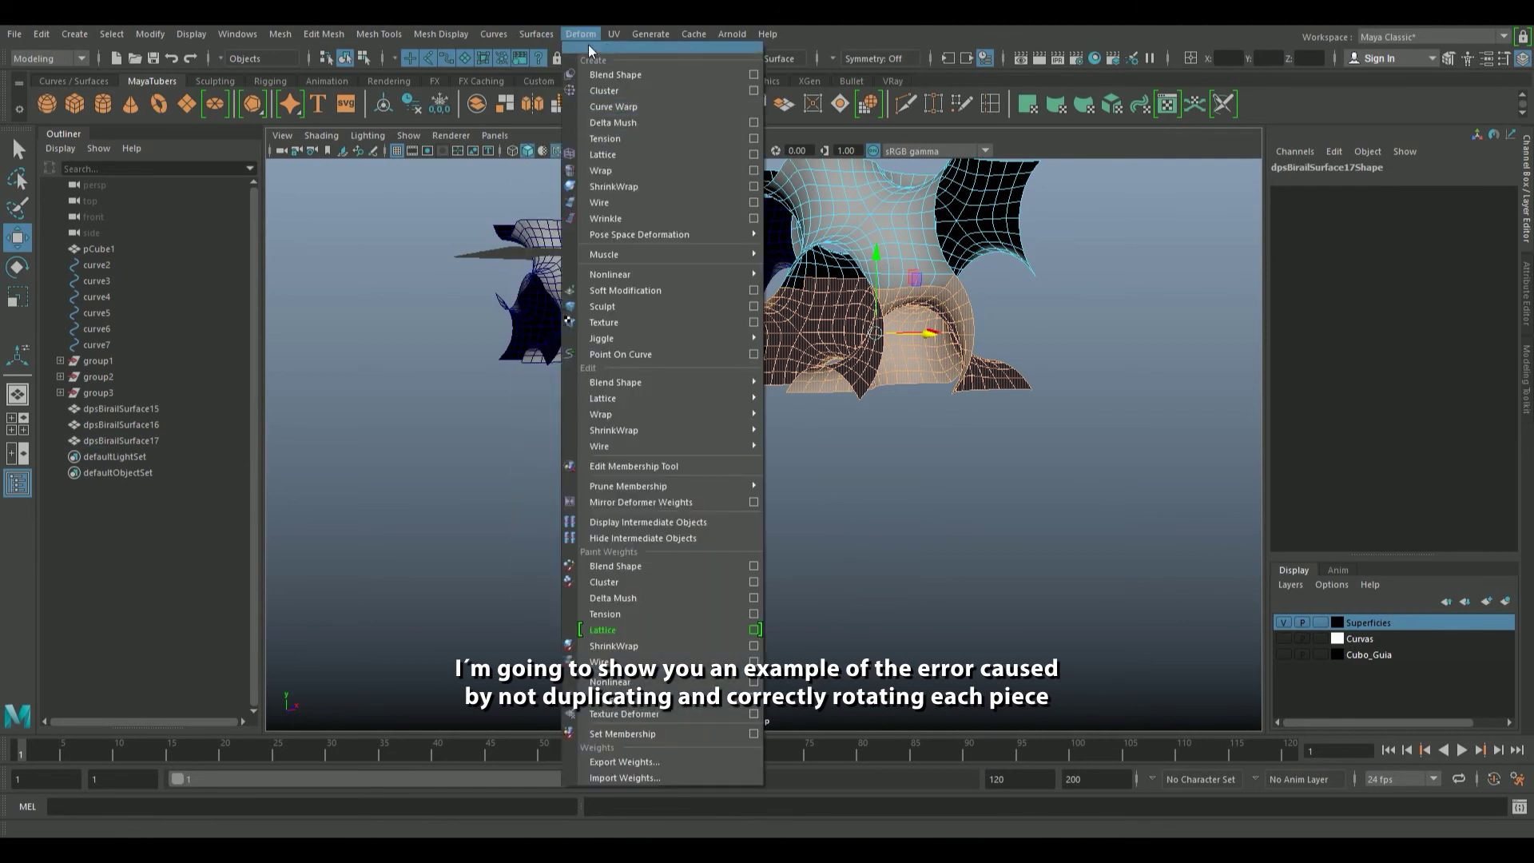
mouse_move(492, 34)
left_click(460, 114)
mouse_move(1037, 390)
left_mouse_down("alt")
mouse_move(973, 418)
mouse_move(929, 375)
left_mouse_up("alt")
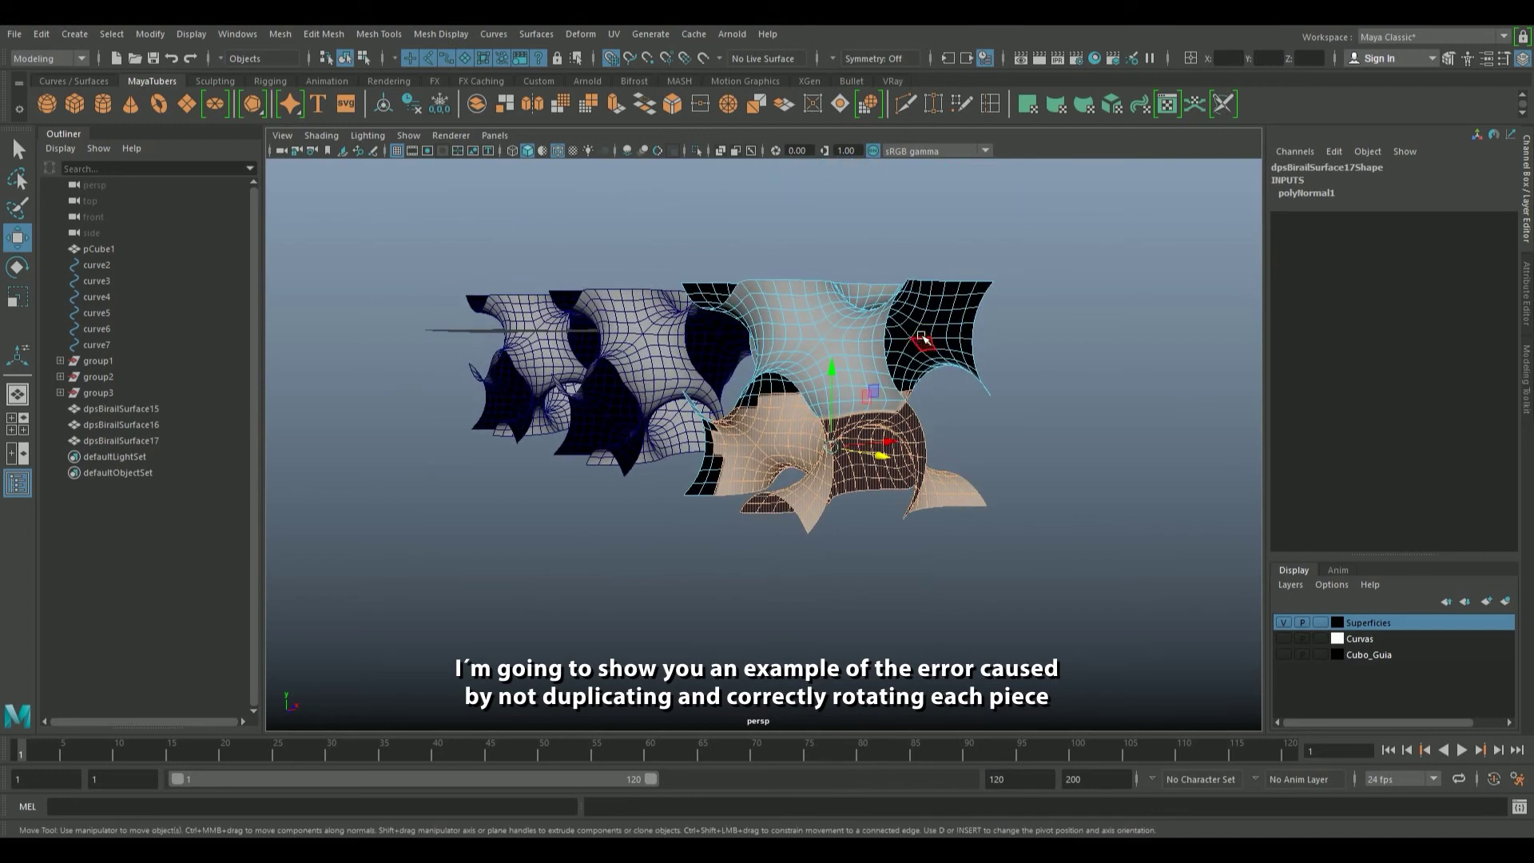
Grow a face selection across the upper-right piece and reverse its normals too
left_click(922, 339)
left_click(907, 347)
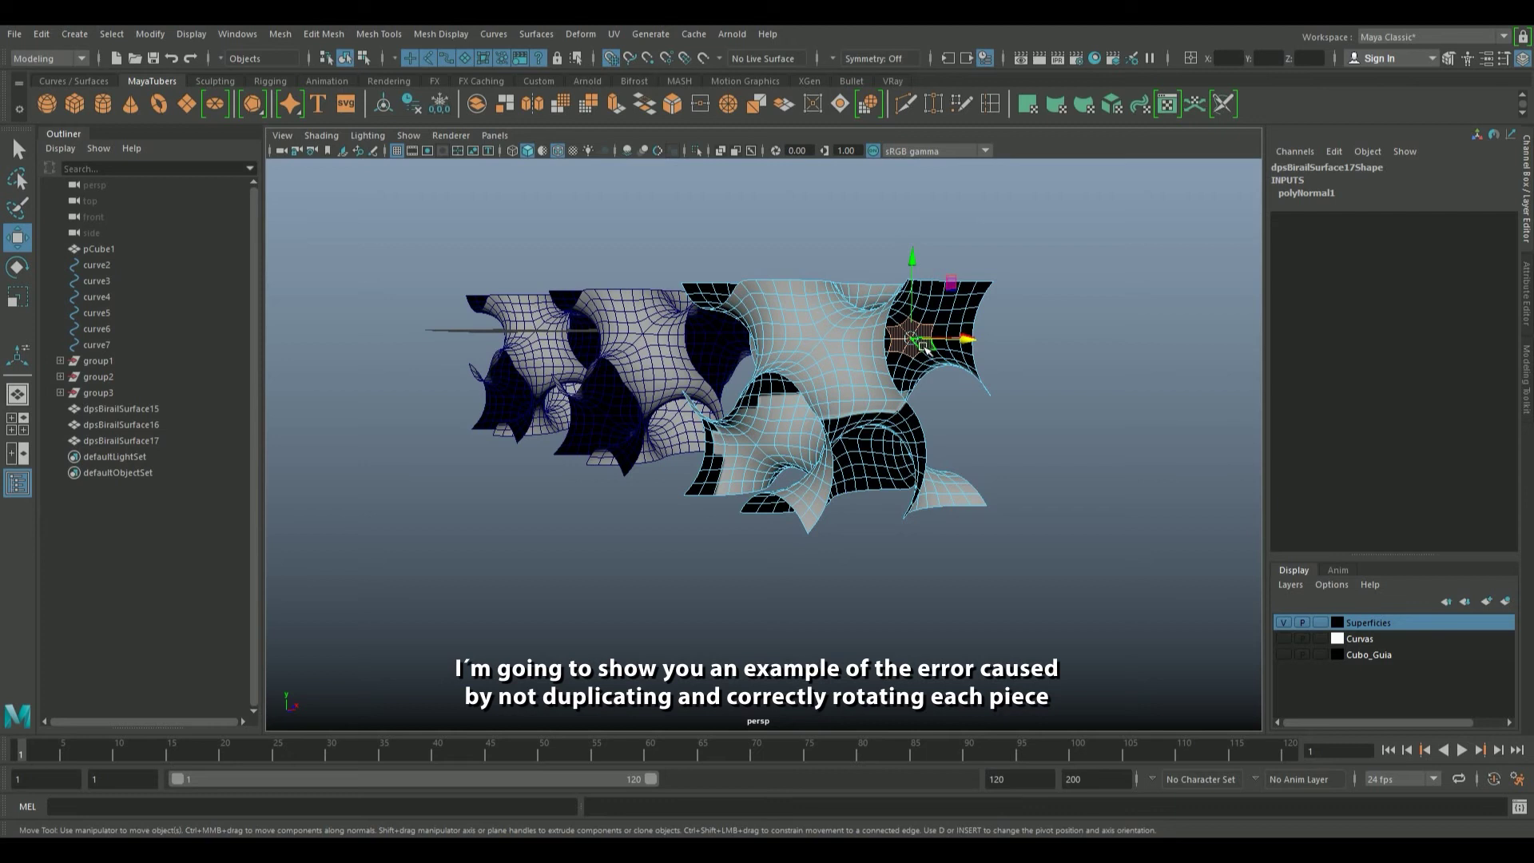
left_click_drag(929, 405, 901, 409, "alt")
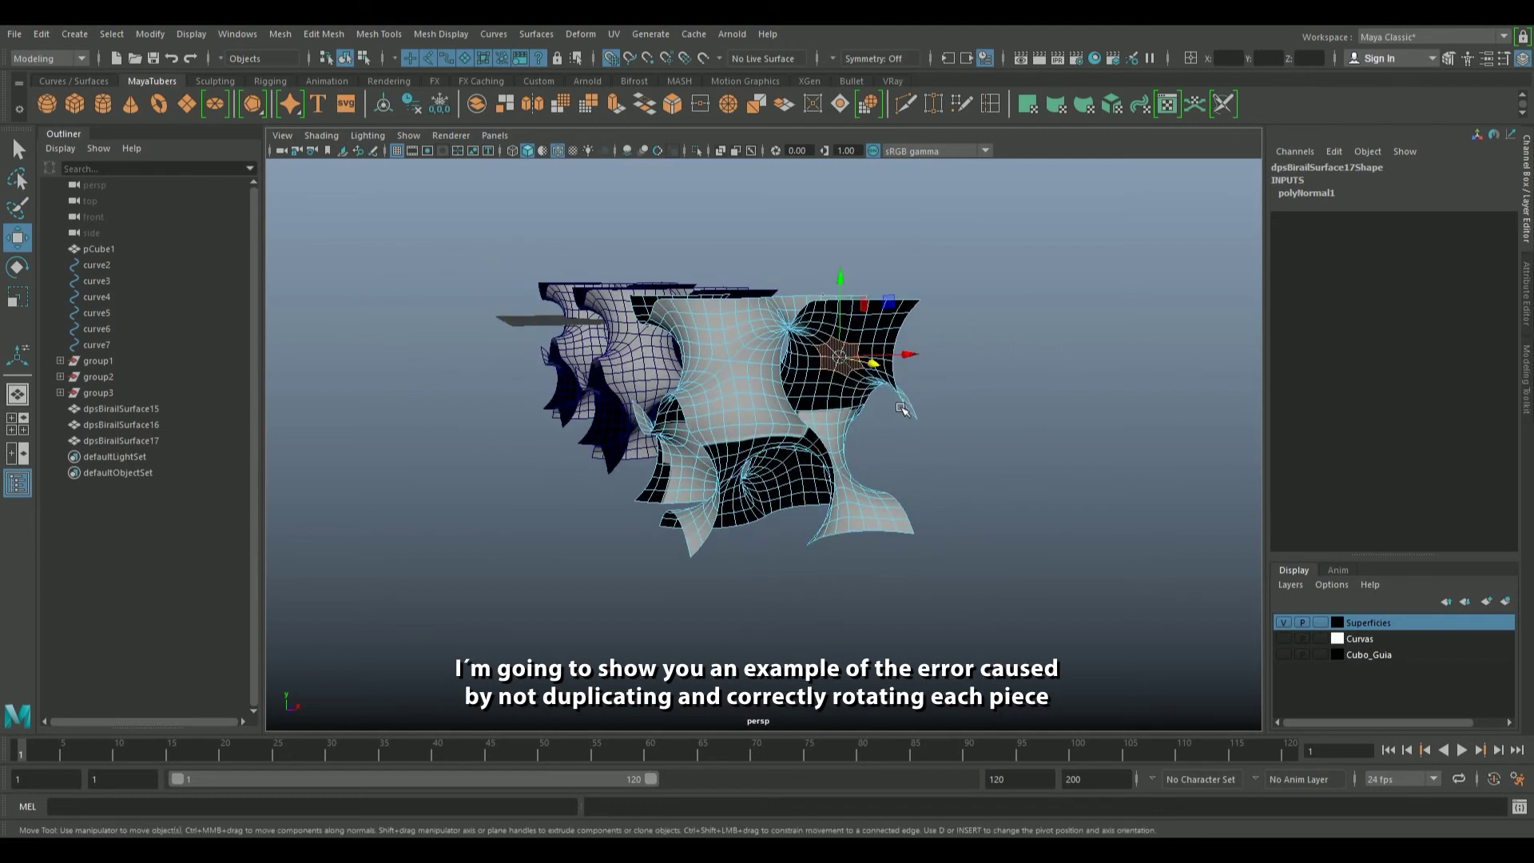
key("shift+period")
key("shift+period")
key("shift+period")
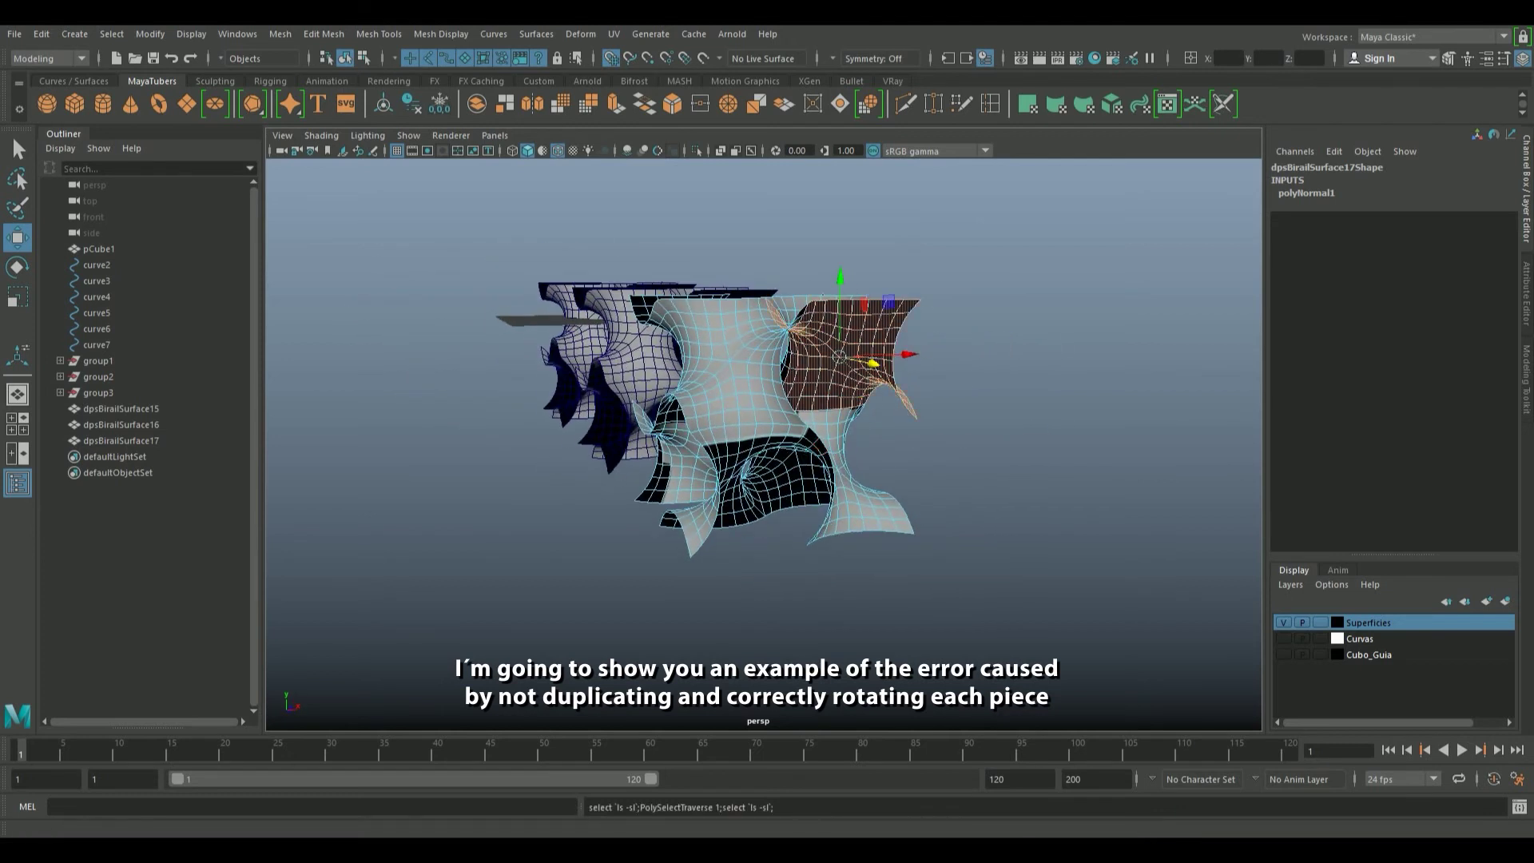
left_click(535, 36)
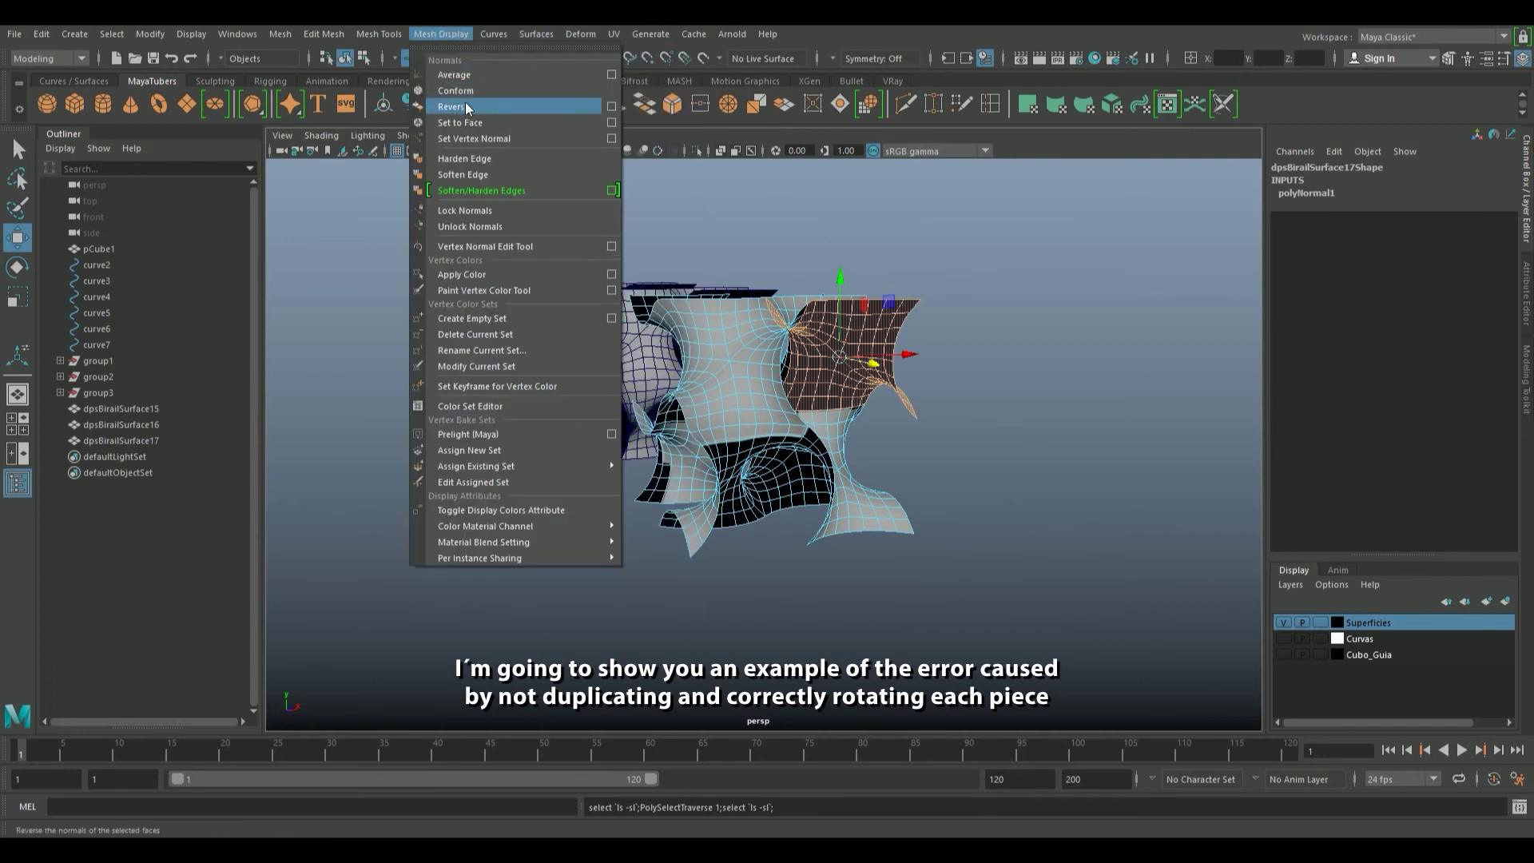
left_click(469, 108)
left_click(1010, 445)
mouse_move(1009, 445)
left_mouse_down("alt")
mouse_move(827, 489)
mouse_move(861, 466)
left_mouse_up("alt")
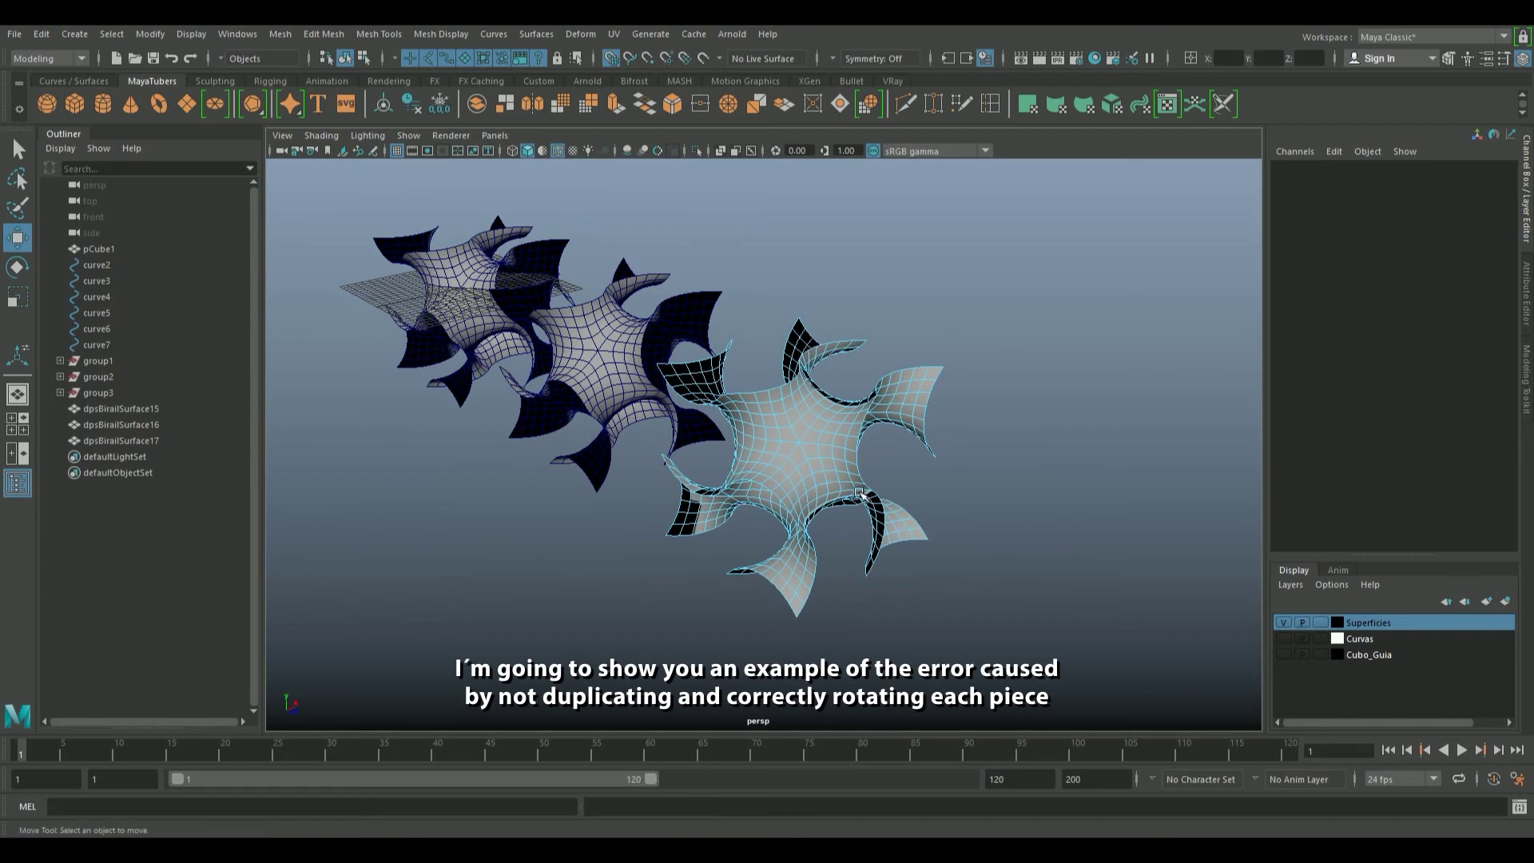
Extrude dpsBirailSurface17's faces 0.52 in local Z with 3 divisions
left_click(799, 343)
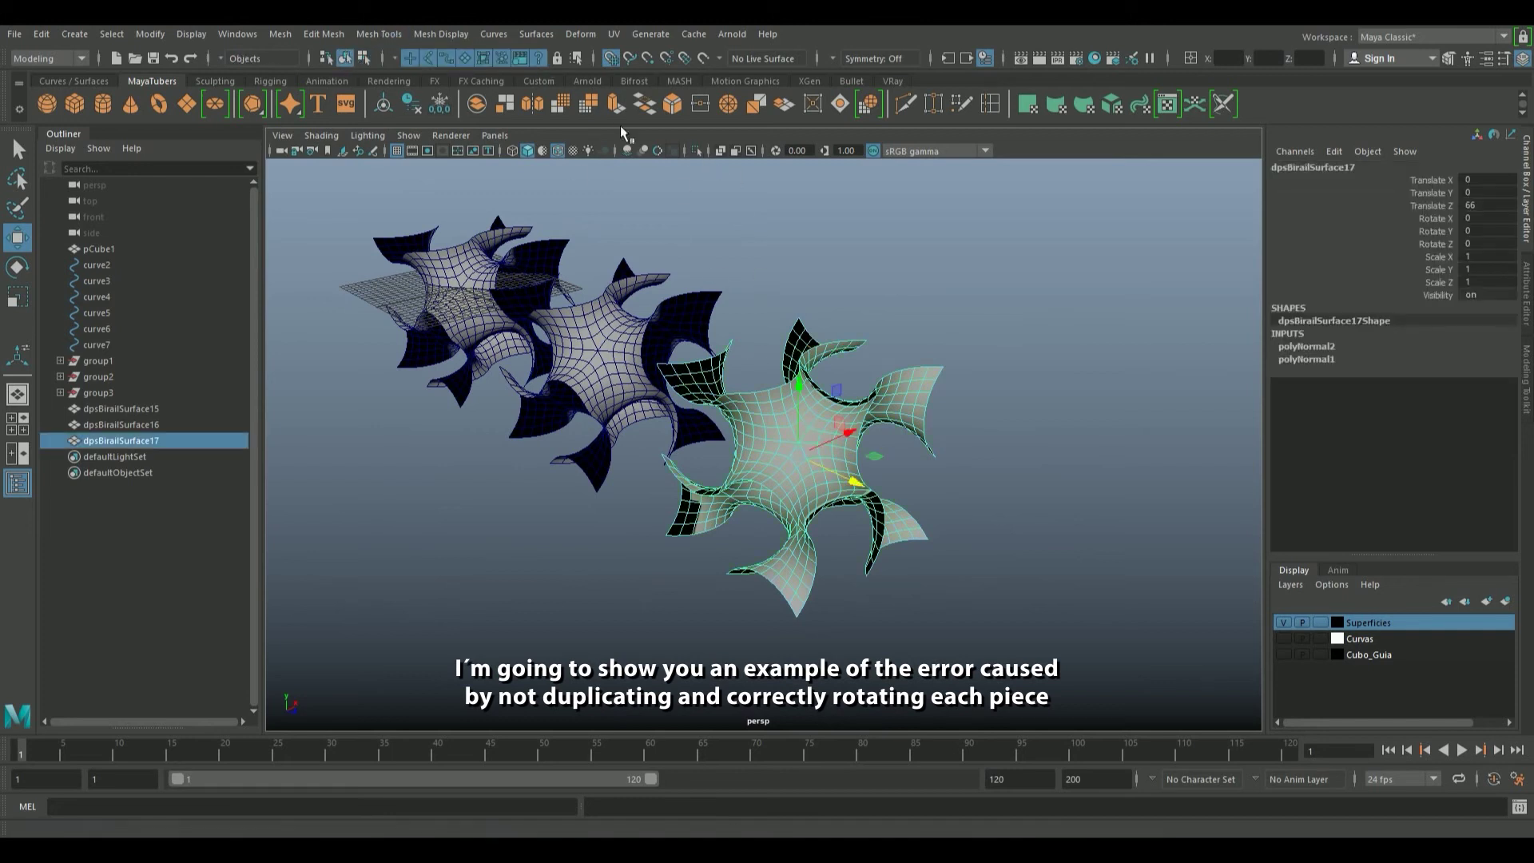
left_click(618, 102)
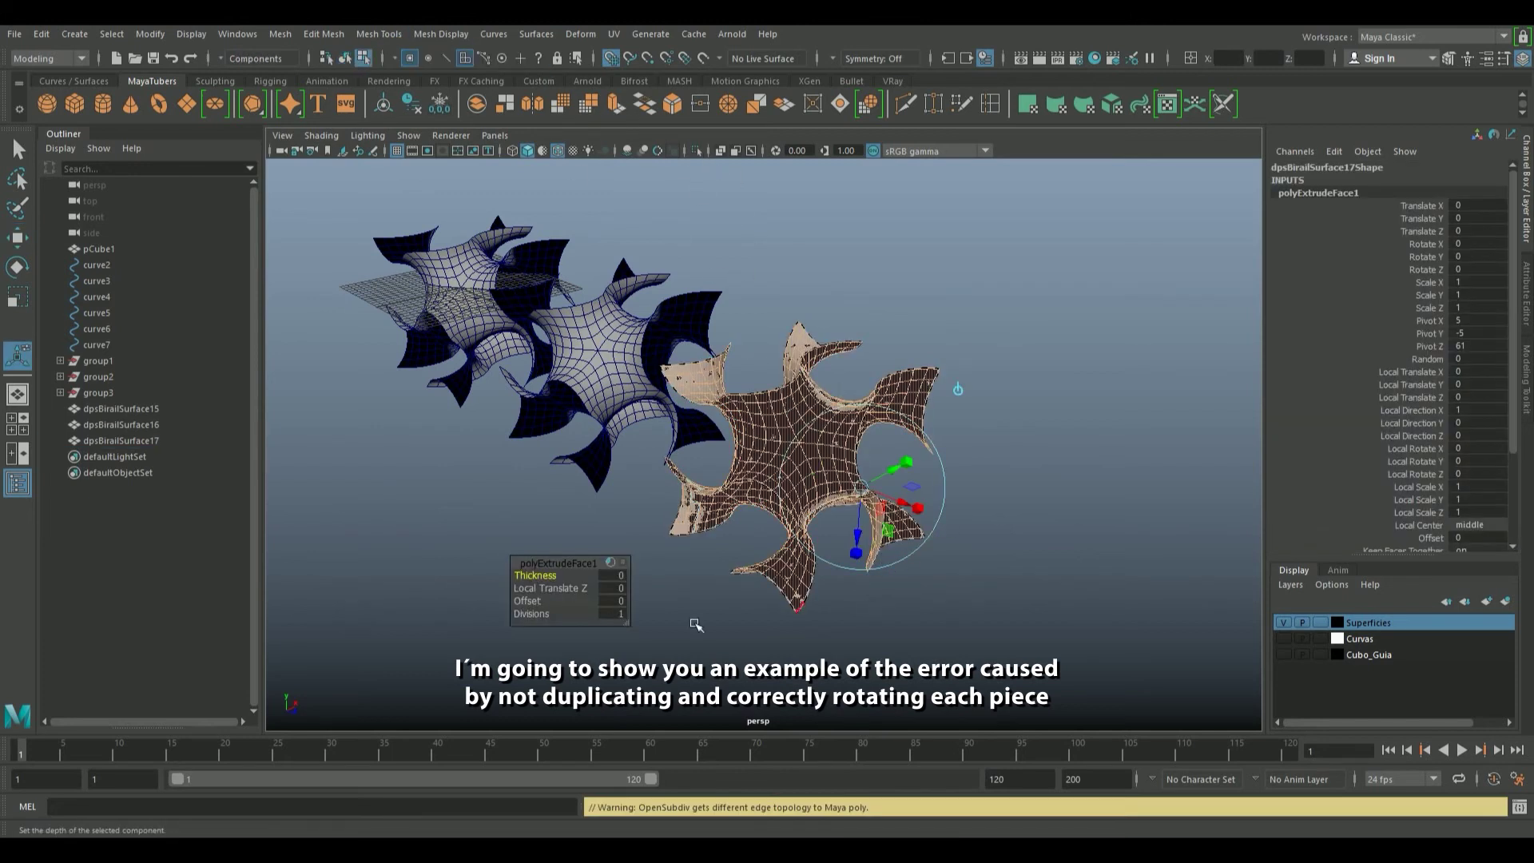
scroll(694, 624, "up", 3)
left_click_drag(671, 619, 890, 580, "alt")
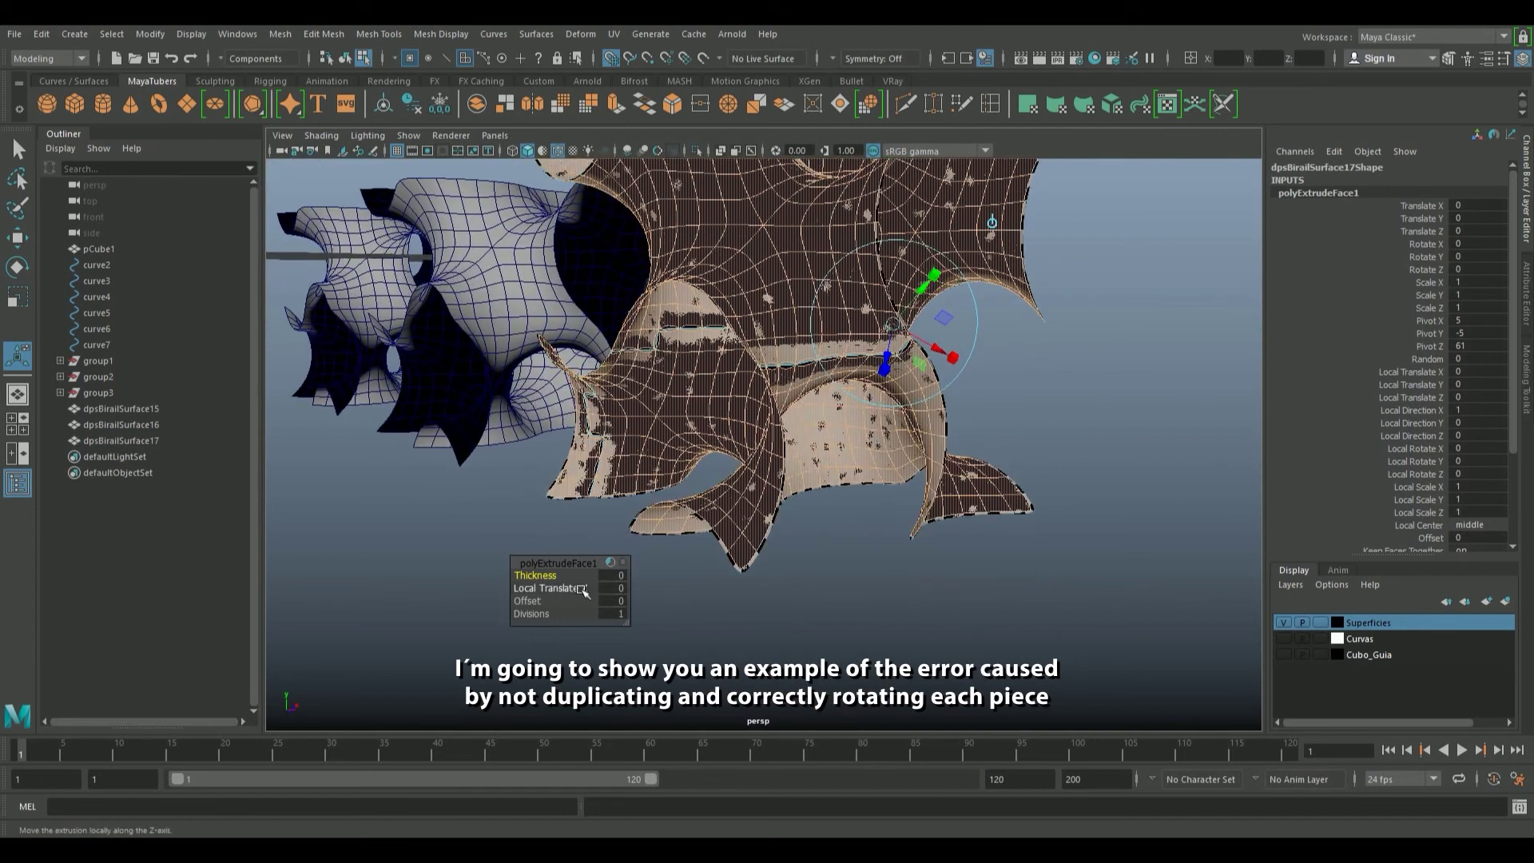
mouse_move(582, 590)
left_mouse_down()
mouse_move(605, 588)
mouse_move(617, 612)
left_mouse_up()
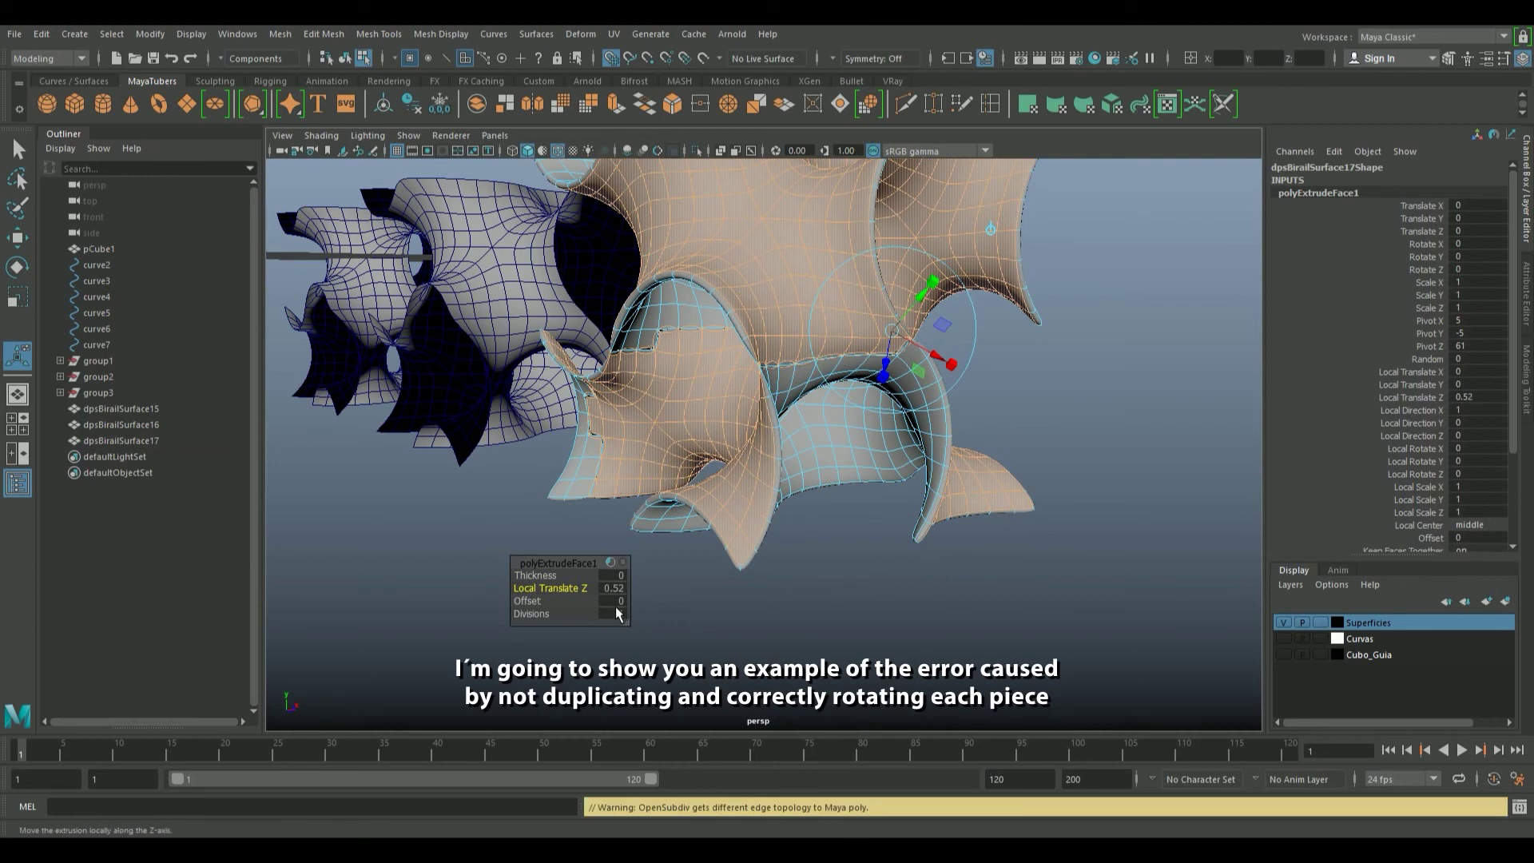
left_click(617, 612)
type("3")
key("Return")
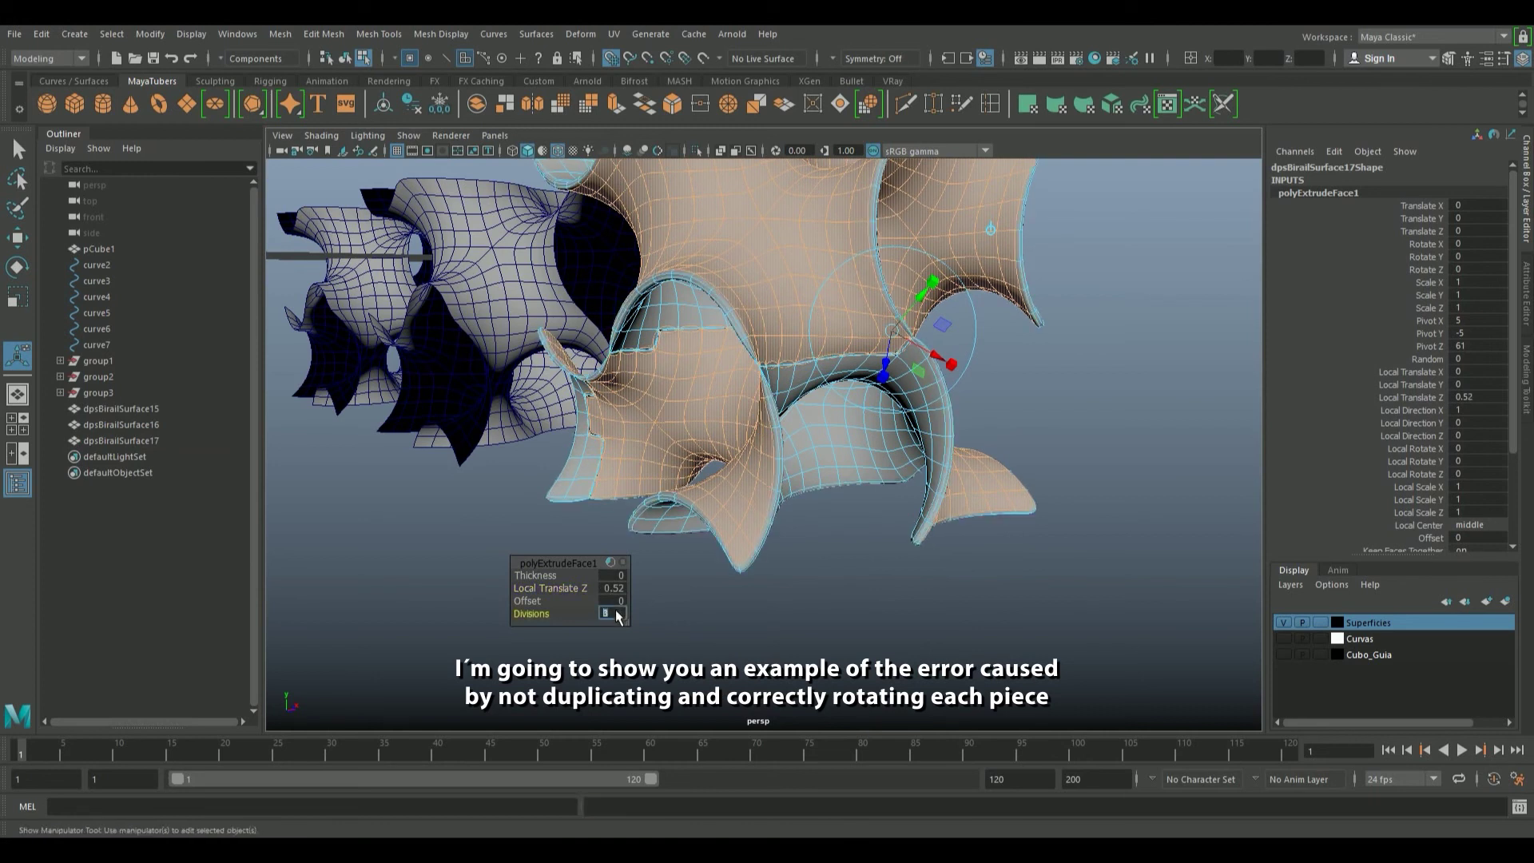
Inspect the thickened module's seams up close and return to object selection mode
mouse_move(780, 509)
left_mouse_down("alt")
mouse_move(882, 598)
mouse_move(564, 343)
mouse_move(573, 286)
mouse_move(607, 289)
left_mouse_up("alt")
left_click(856, 576)
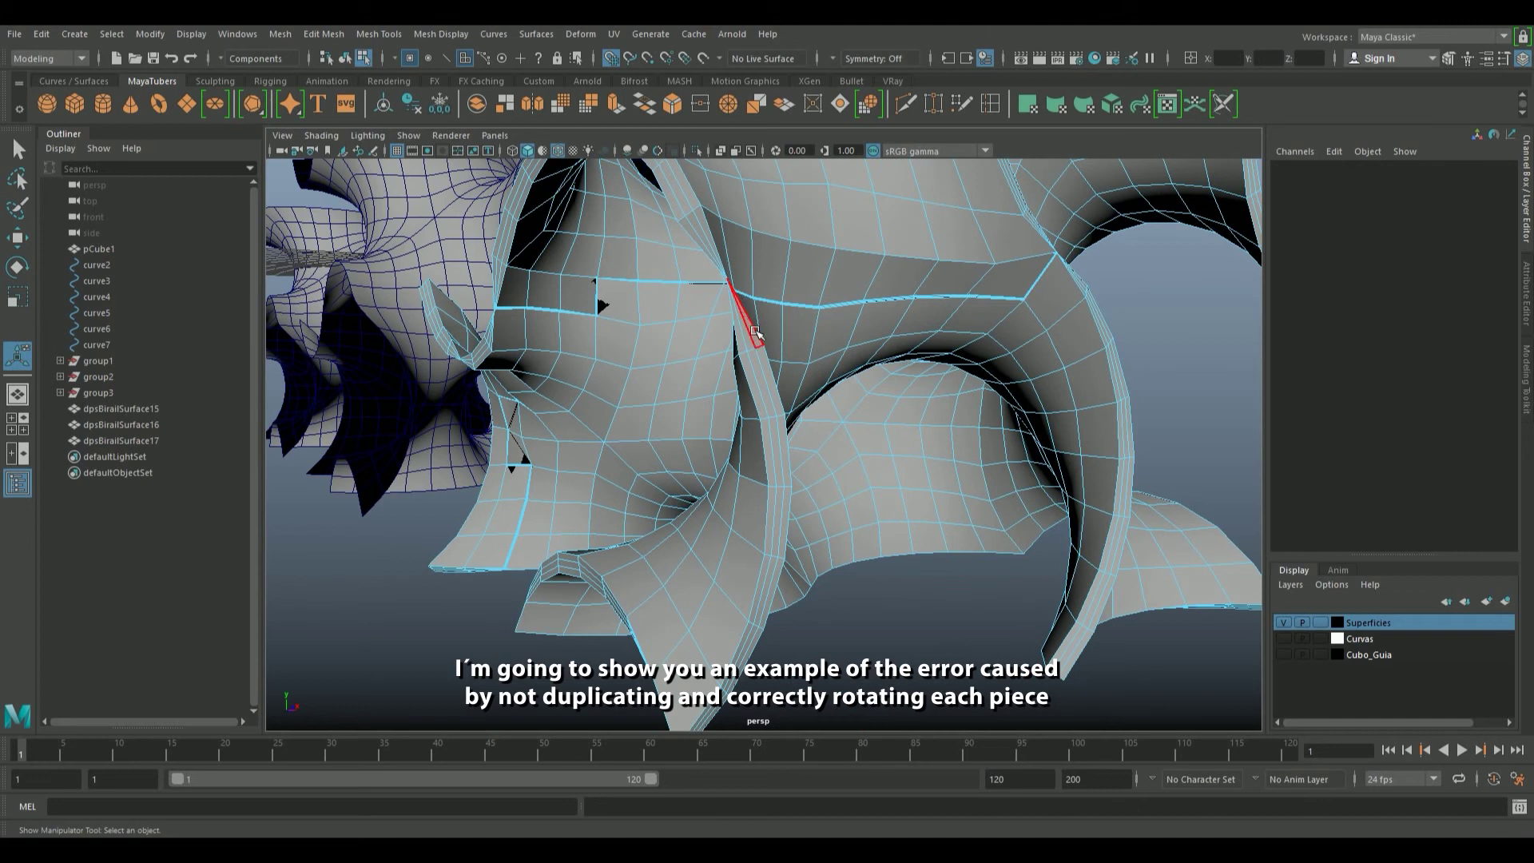
mouse_move(718, 258)
left_mouse_down("alt")
mouse_move(810, 375)
mouse_move(839, 343)
mouse_move(862, 373)
mouse_move(823, 389)
left_mouse_up("alt")
scroll(822, 326, "down", 5)
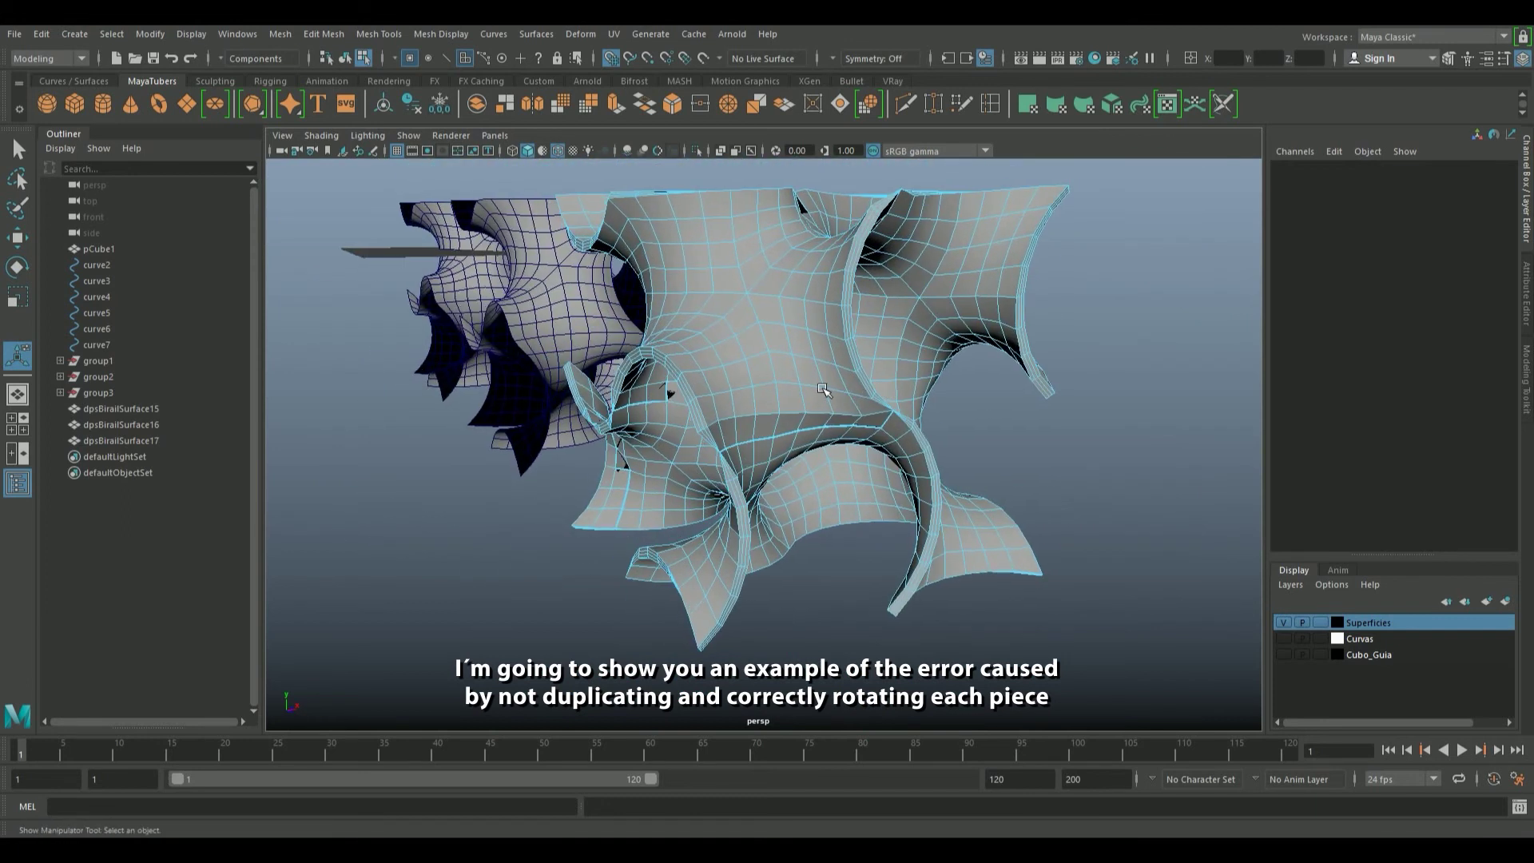
left_click(822, 389)
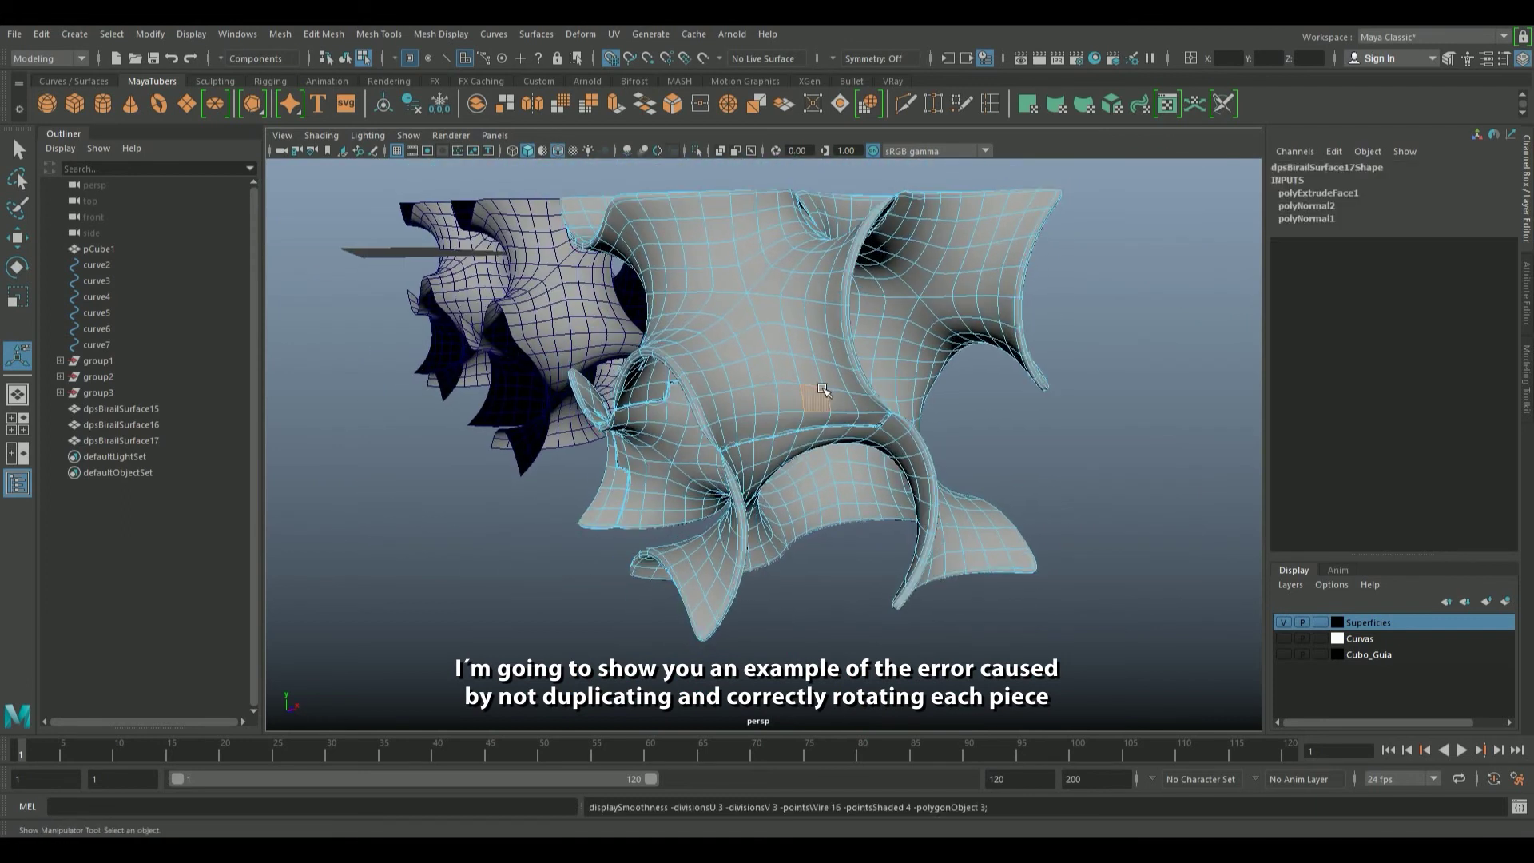
left_click(344, 58)
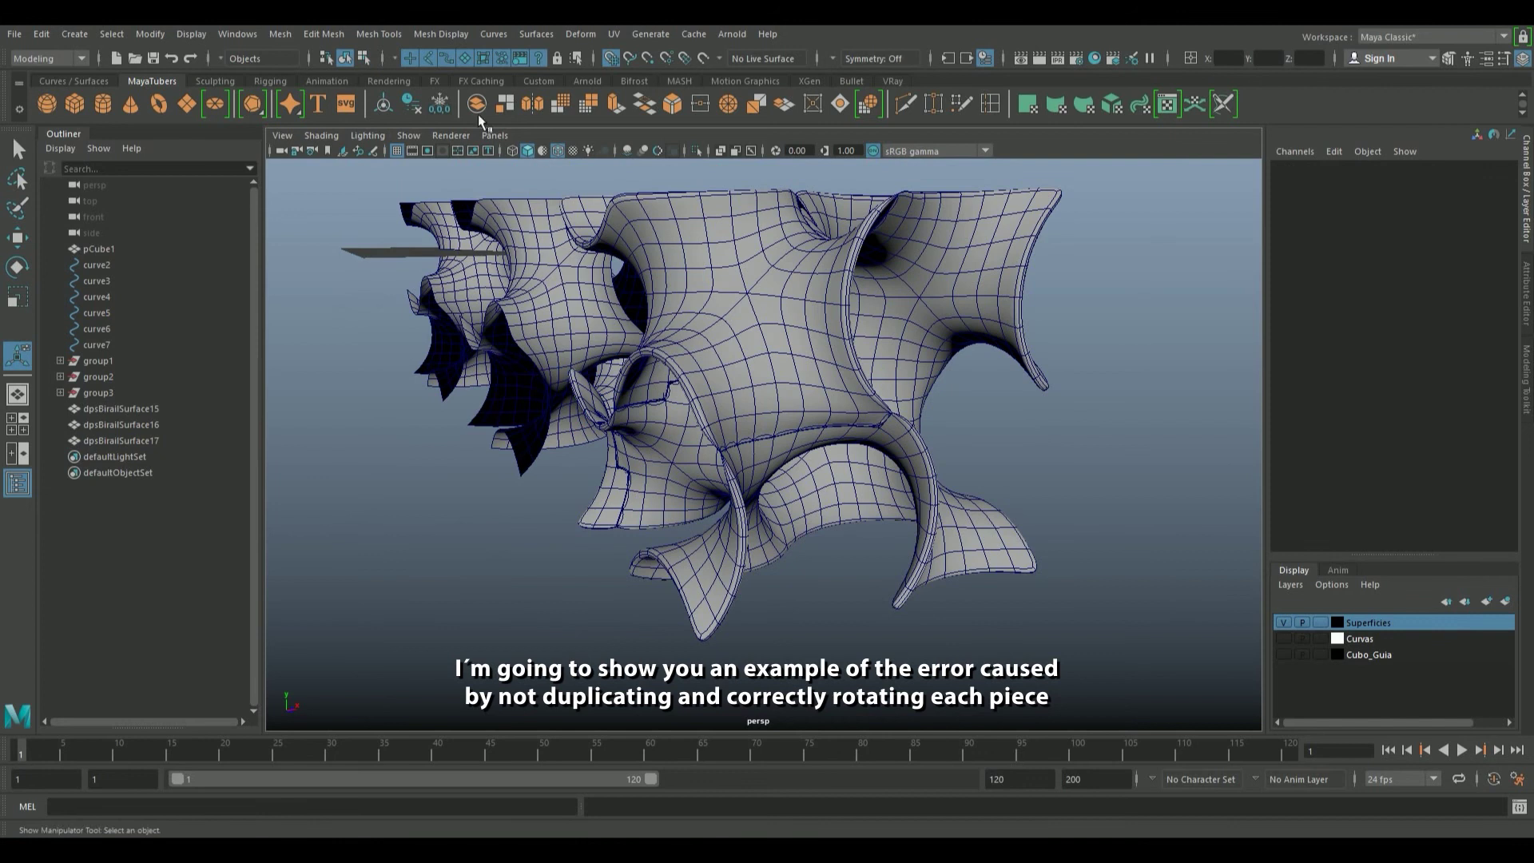
Turn off wireframe-on-shaded and delete the thickened third copy, dpsBirailSurface17
left_click(556, 152)
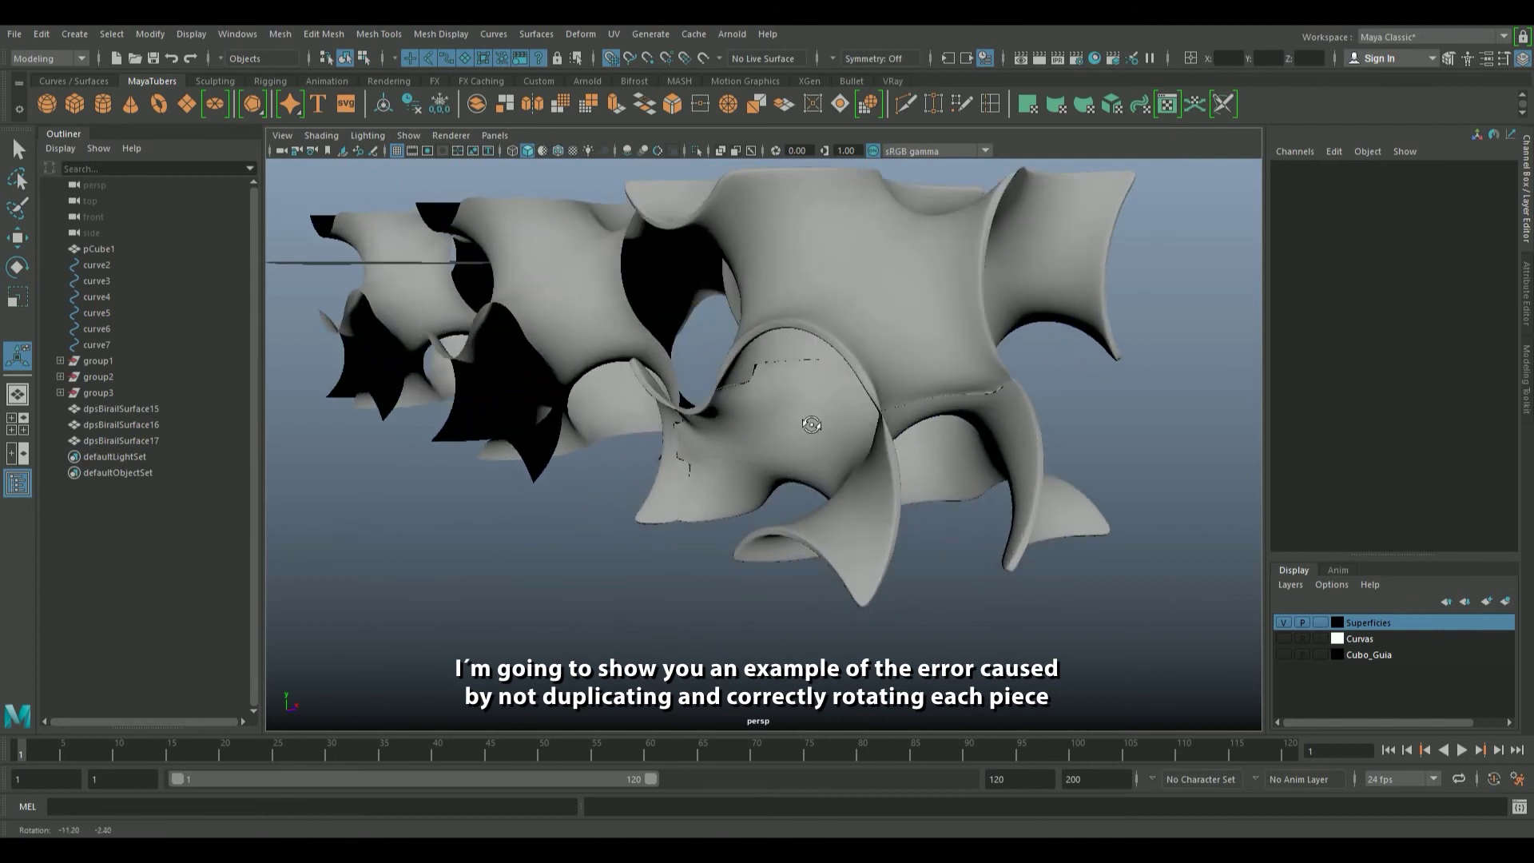
left_click_drag(799, 376, 922, 358, "alt")
mouse_move(678, 285)
left_mouse_down("alt")
mouse_move(837, 378)
mouse_move(894, 391)
left_mouse_up("alt")
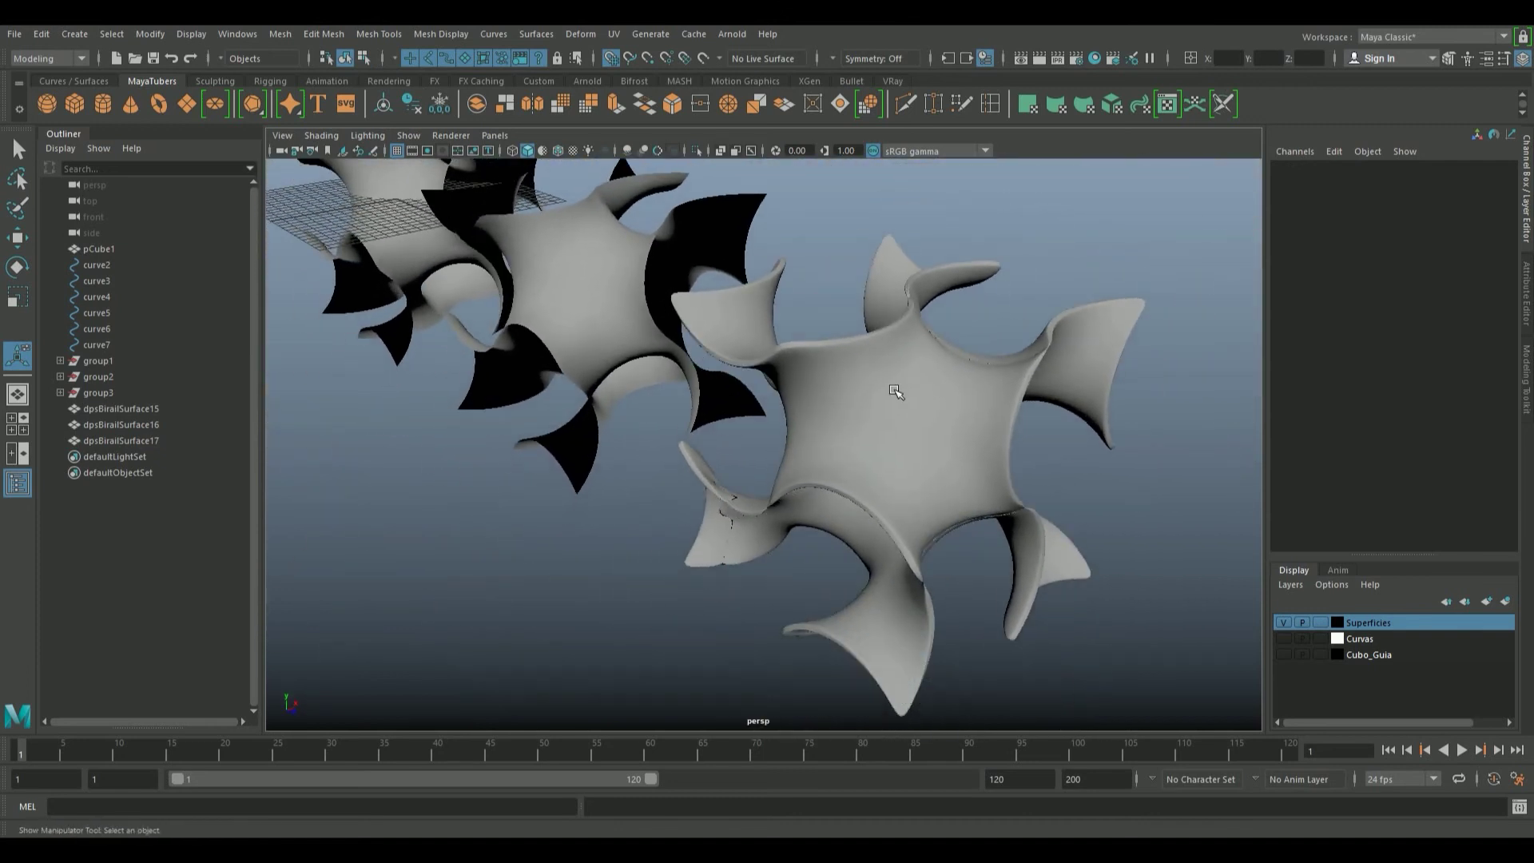
left_click(918, 421)
key("ctrl+e")
key("Delete")
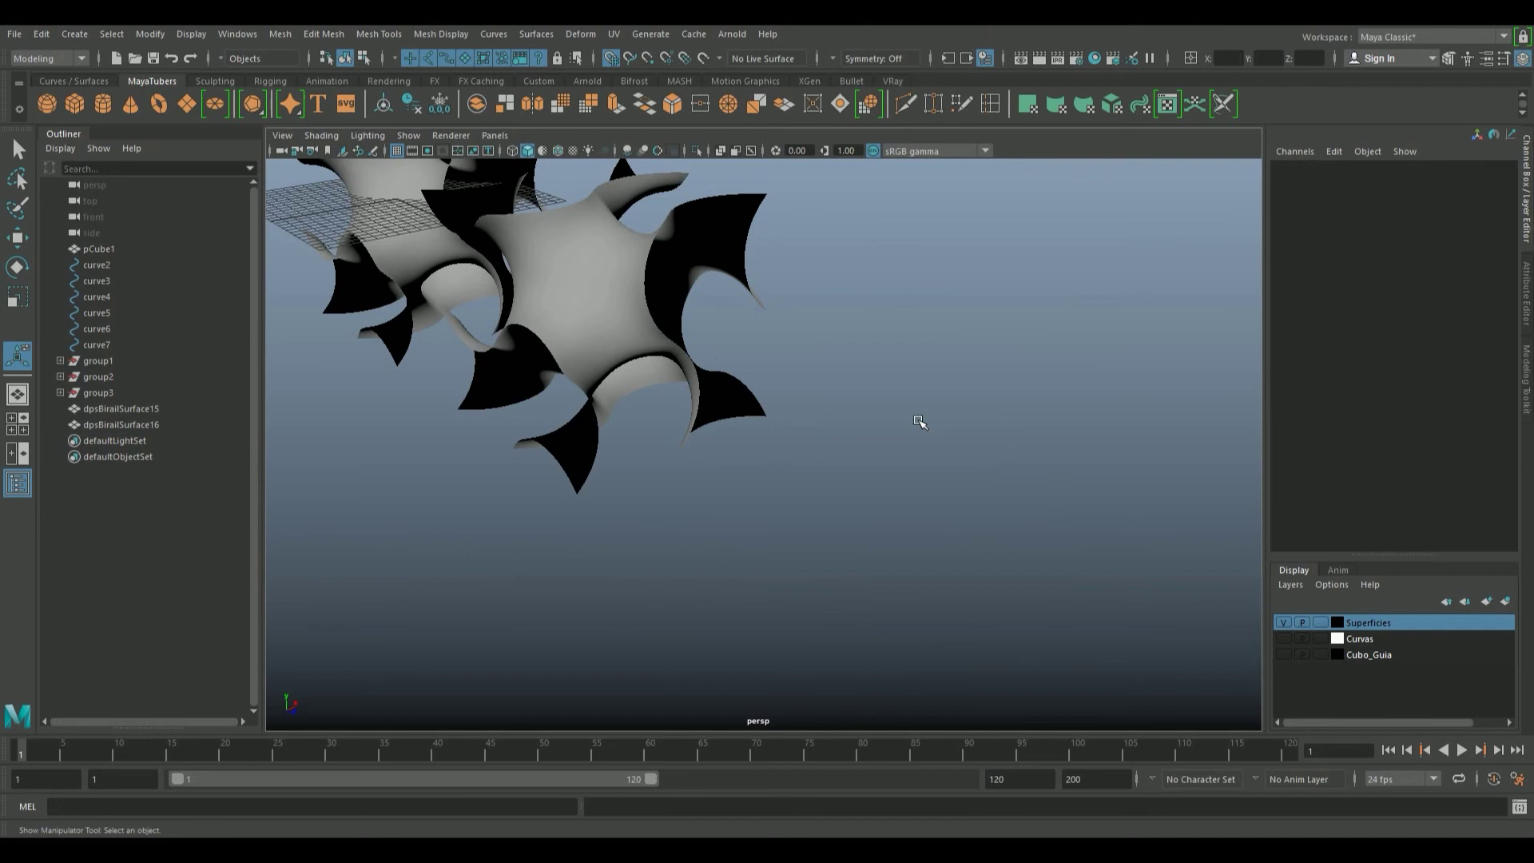
right_click_drag(727, 377, 885, 478, "alt")
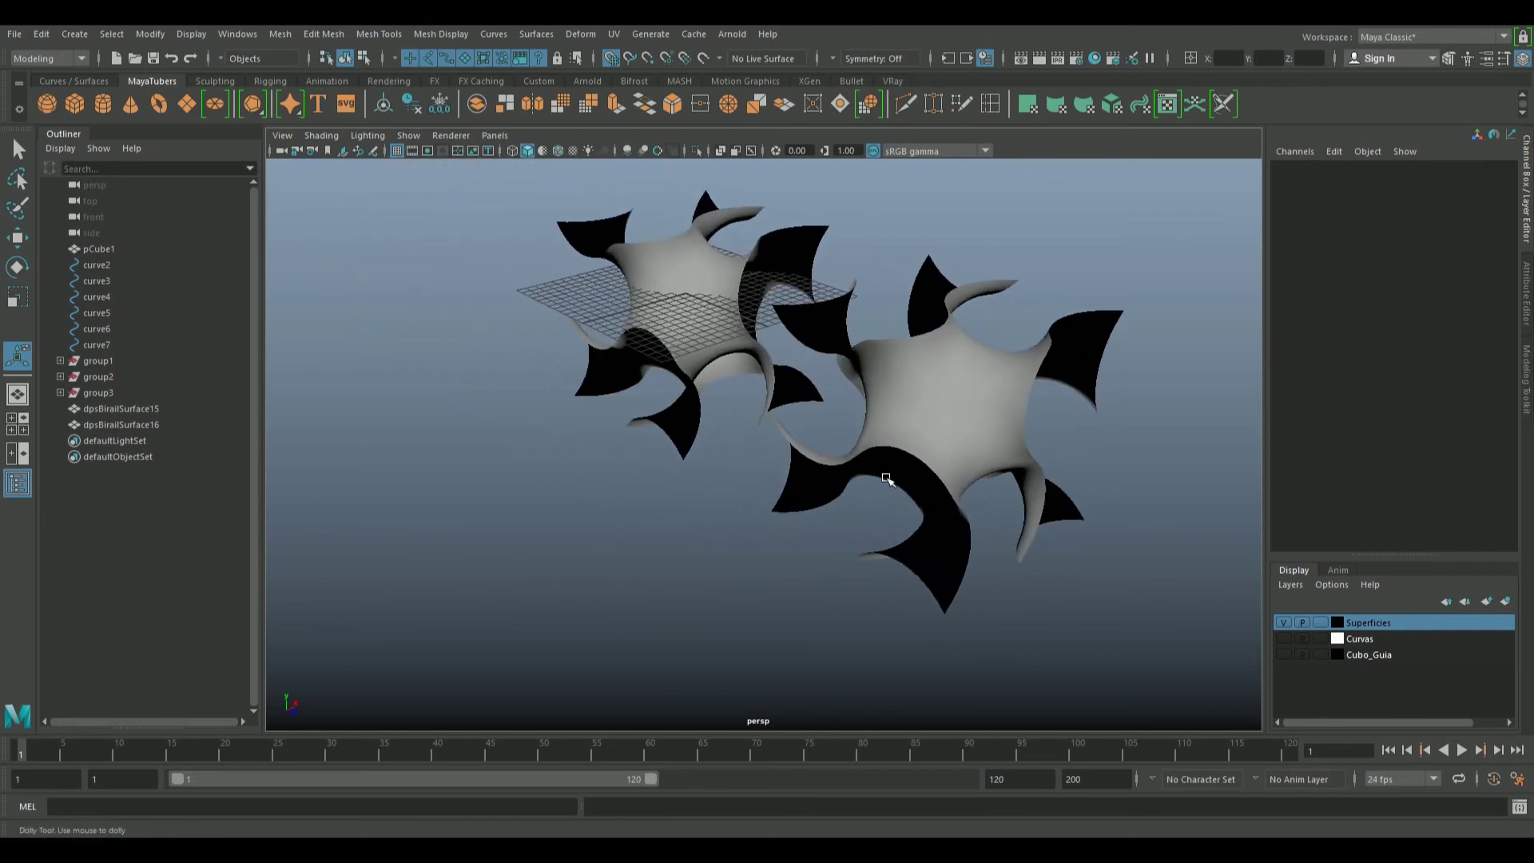
mouse_move(906, 421)
right_mouse_down("alt")
mouse_move(1051, 411)
mouse_move(953, 415)
right_mouse_up("alt")
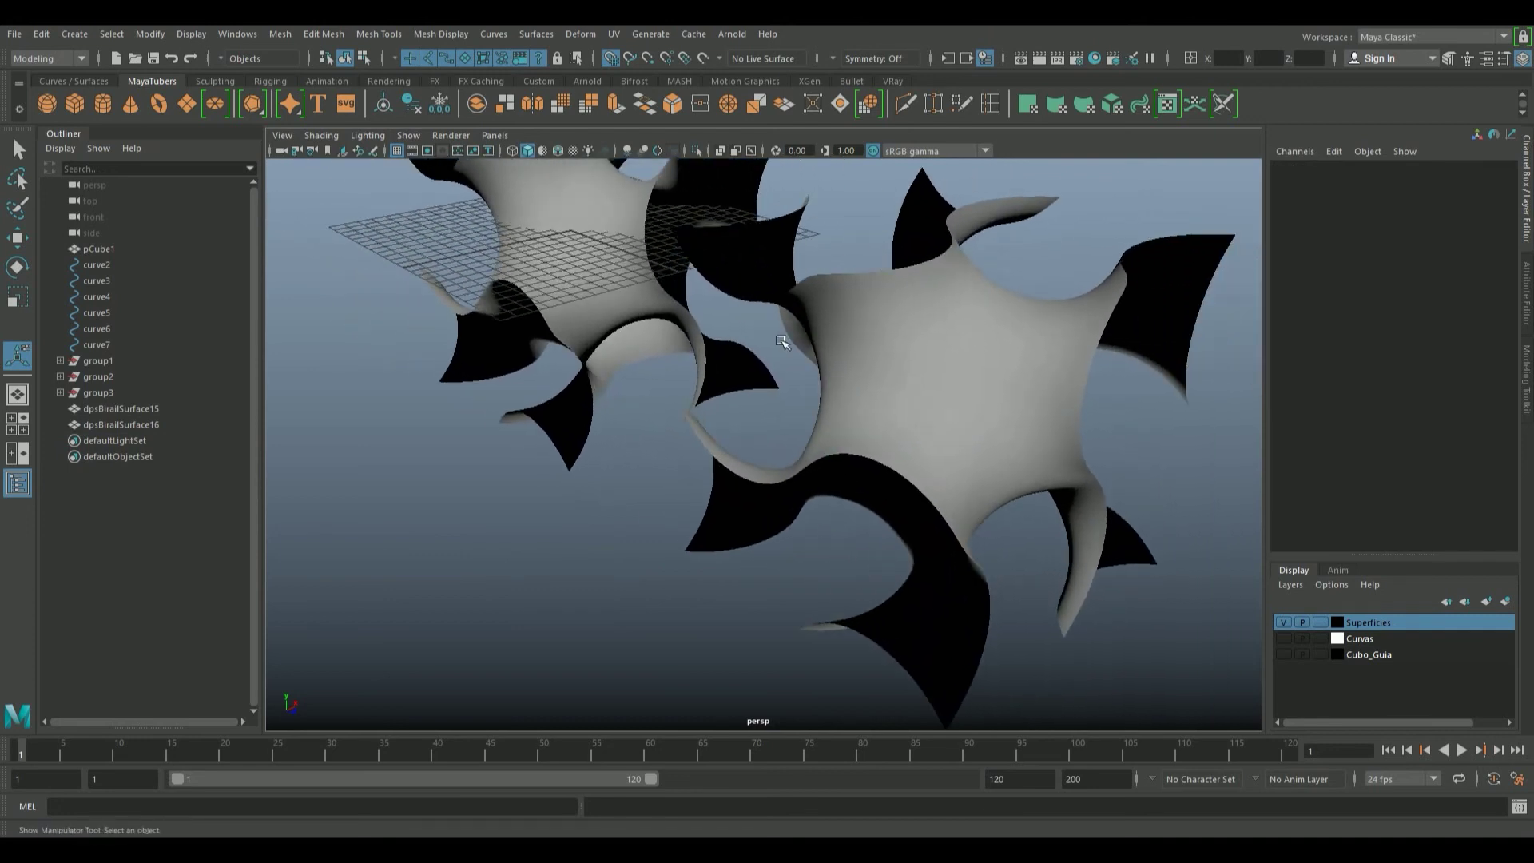
left_click(583, 298)
Extrude dpsBirailSurface15's faces 0.52 in local Z and orbit to check for seam errors
key("f")
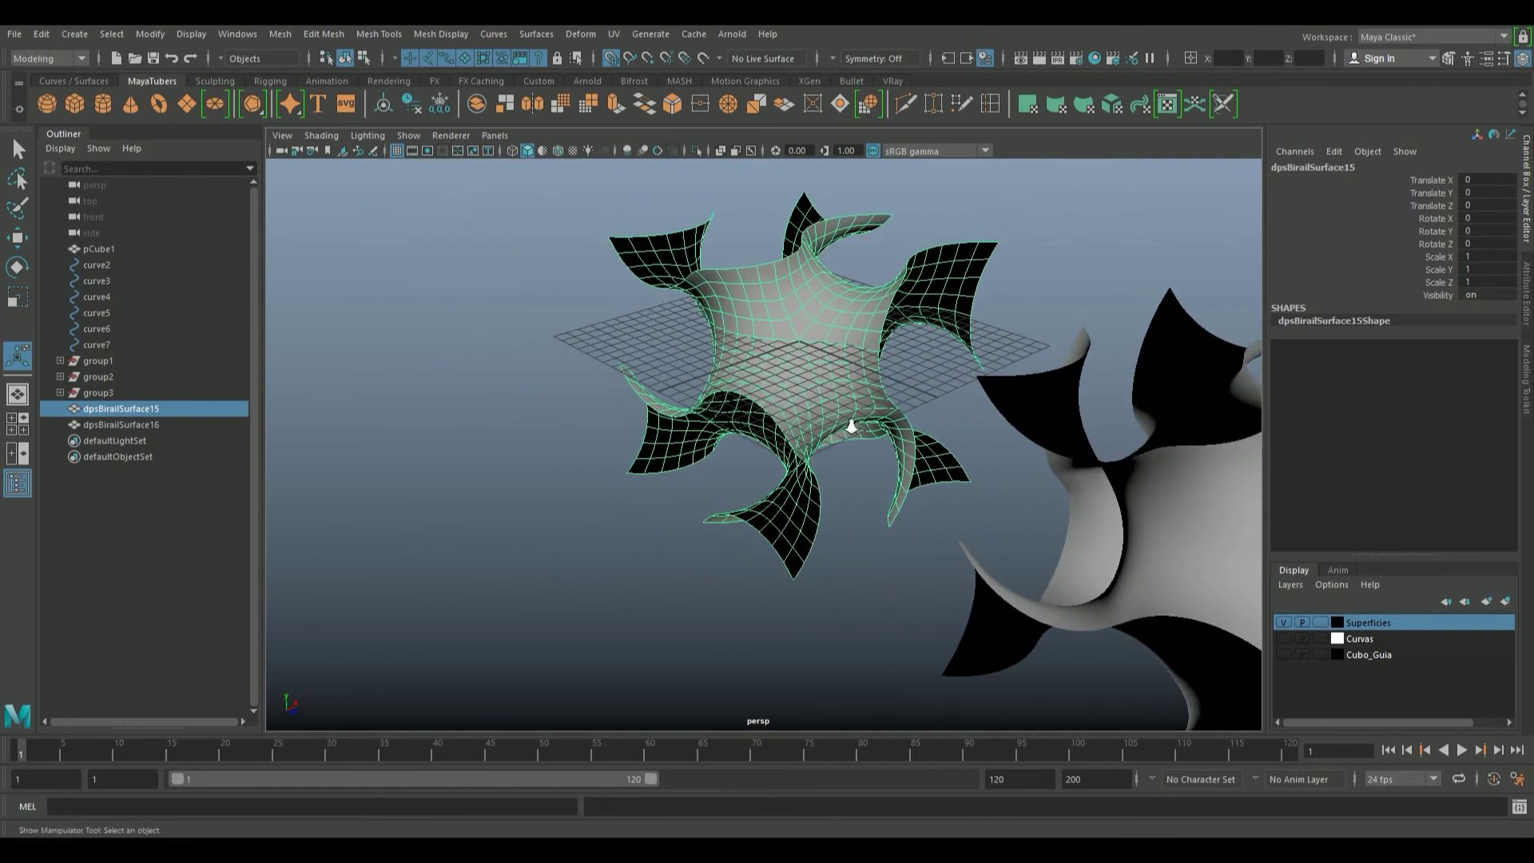
right_click_drag(849, 425, 855, 498, "alt")
key("1")
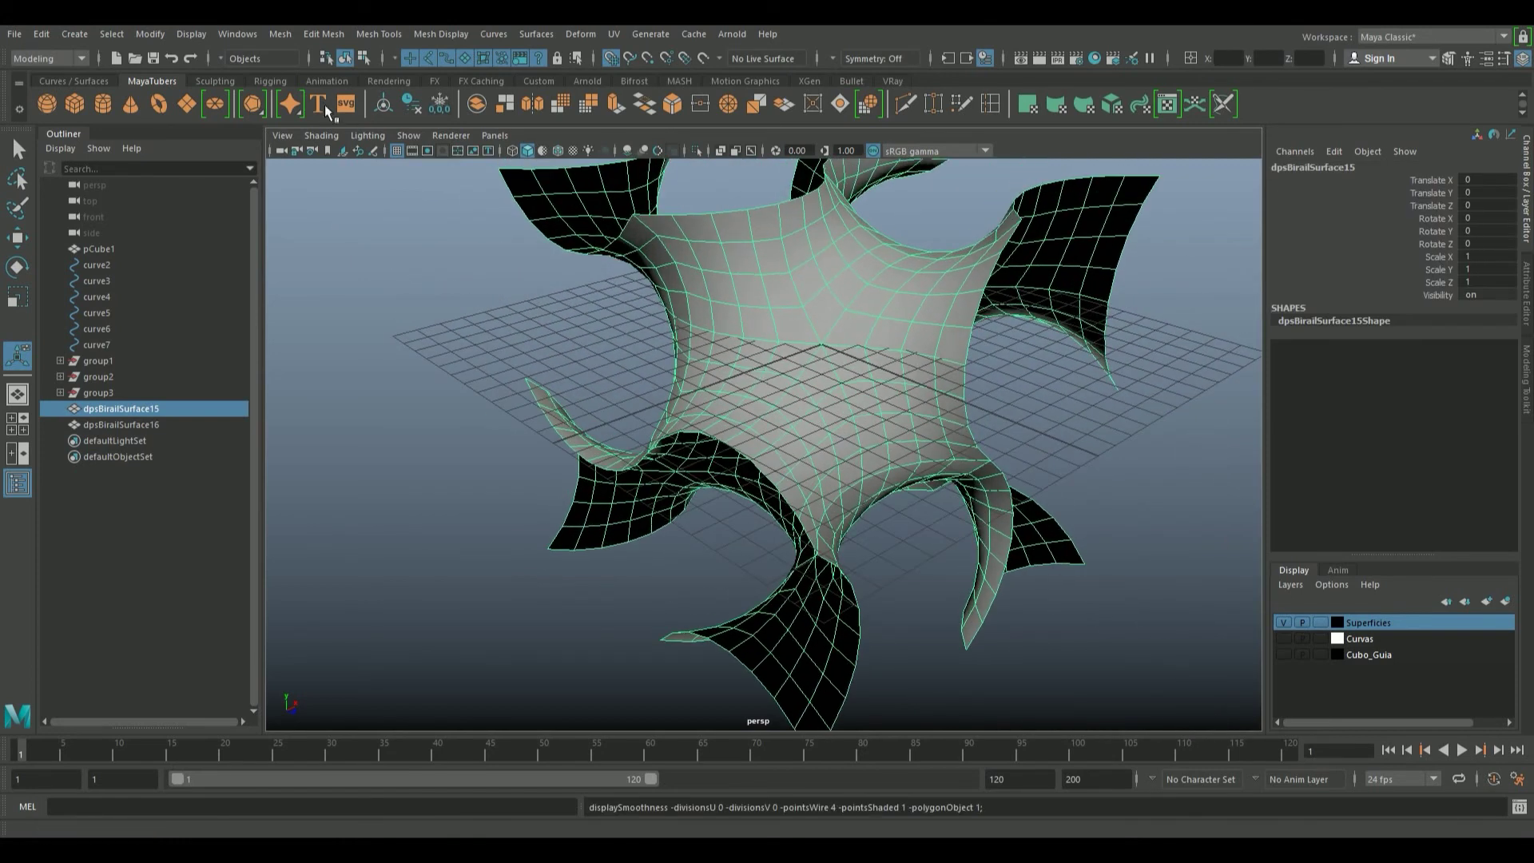
left_click(600, 104)
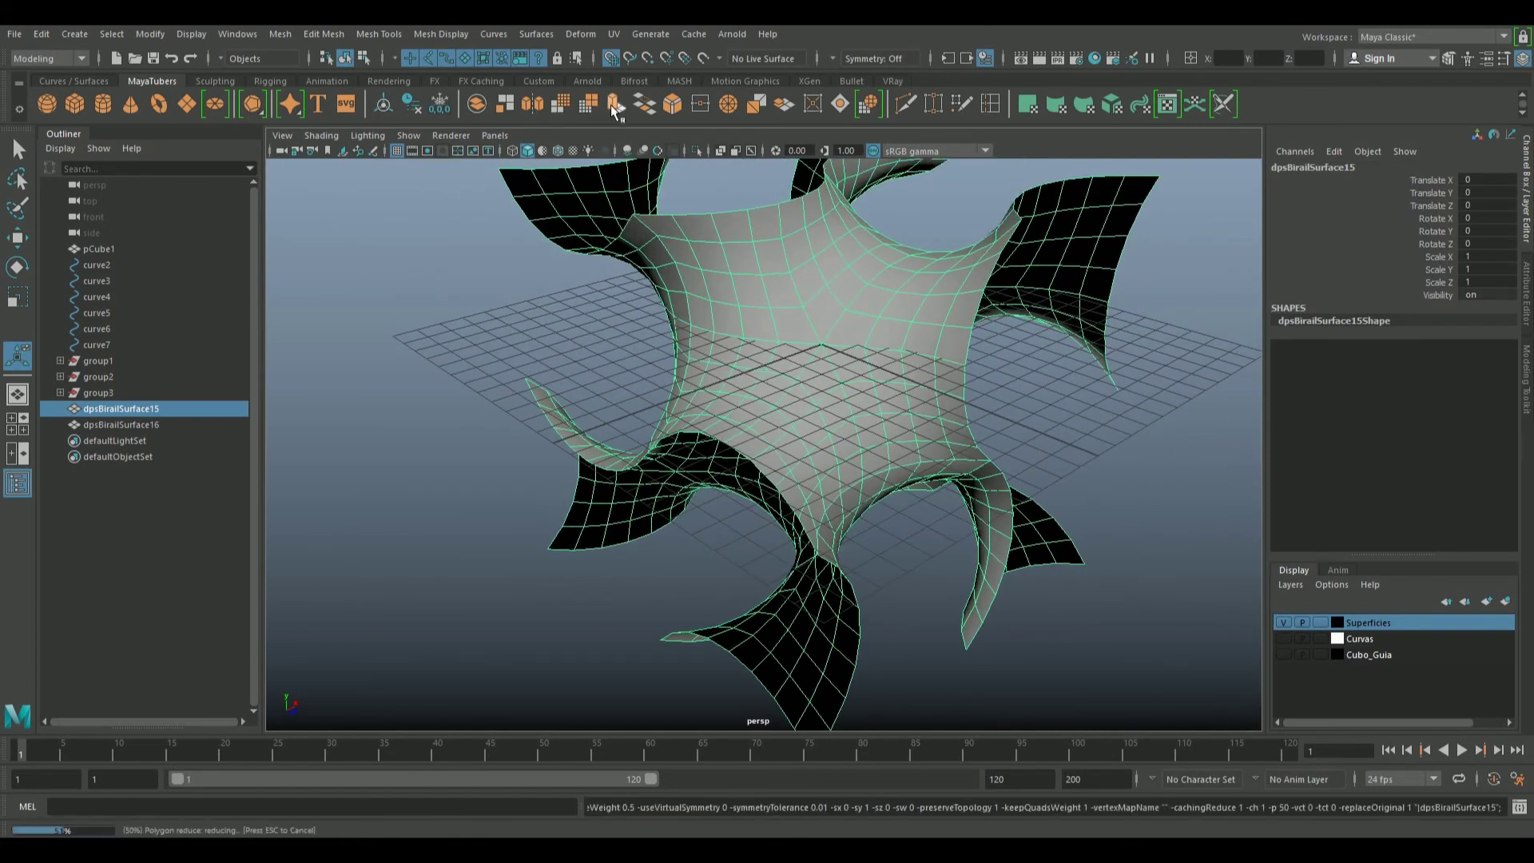
left_click(611, 112)
key("ctrl+z")
key("ctrl+z")
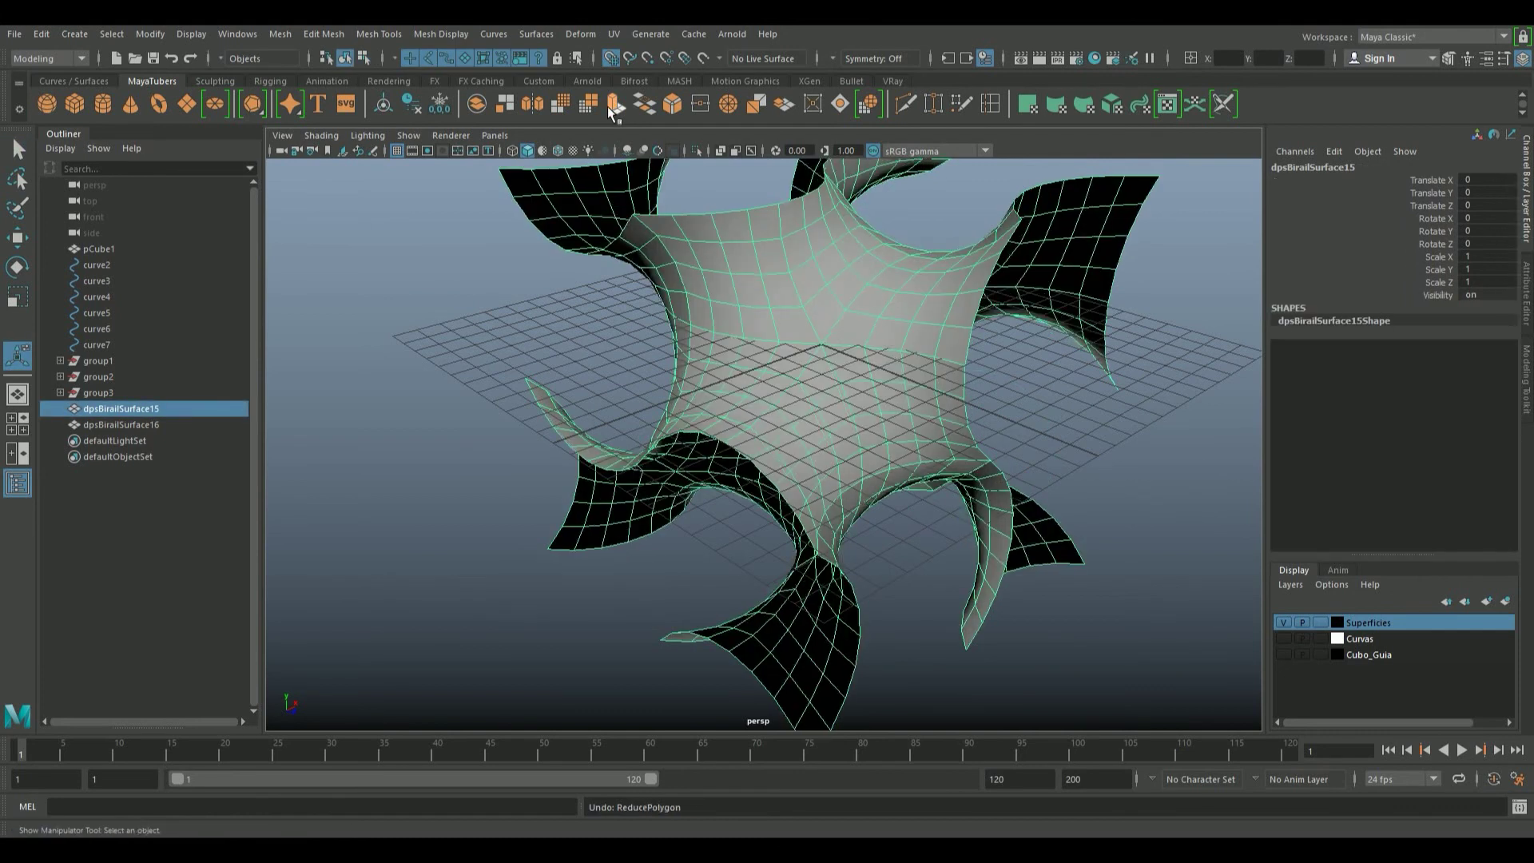
left_click(615, 110)
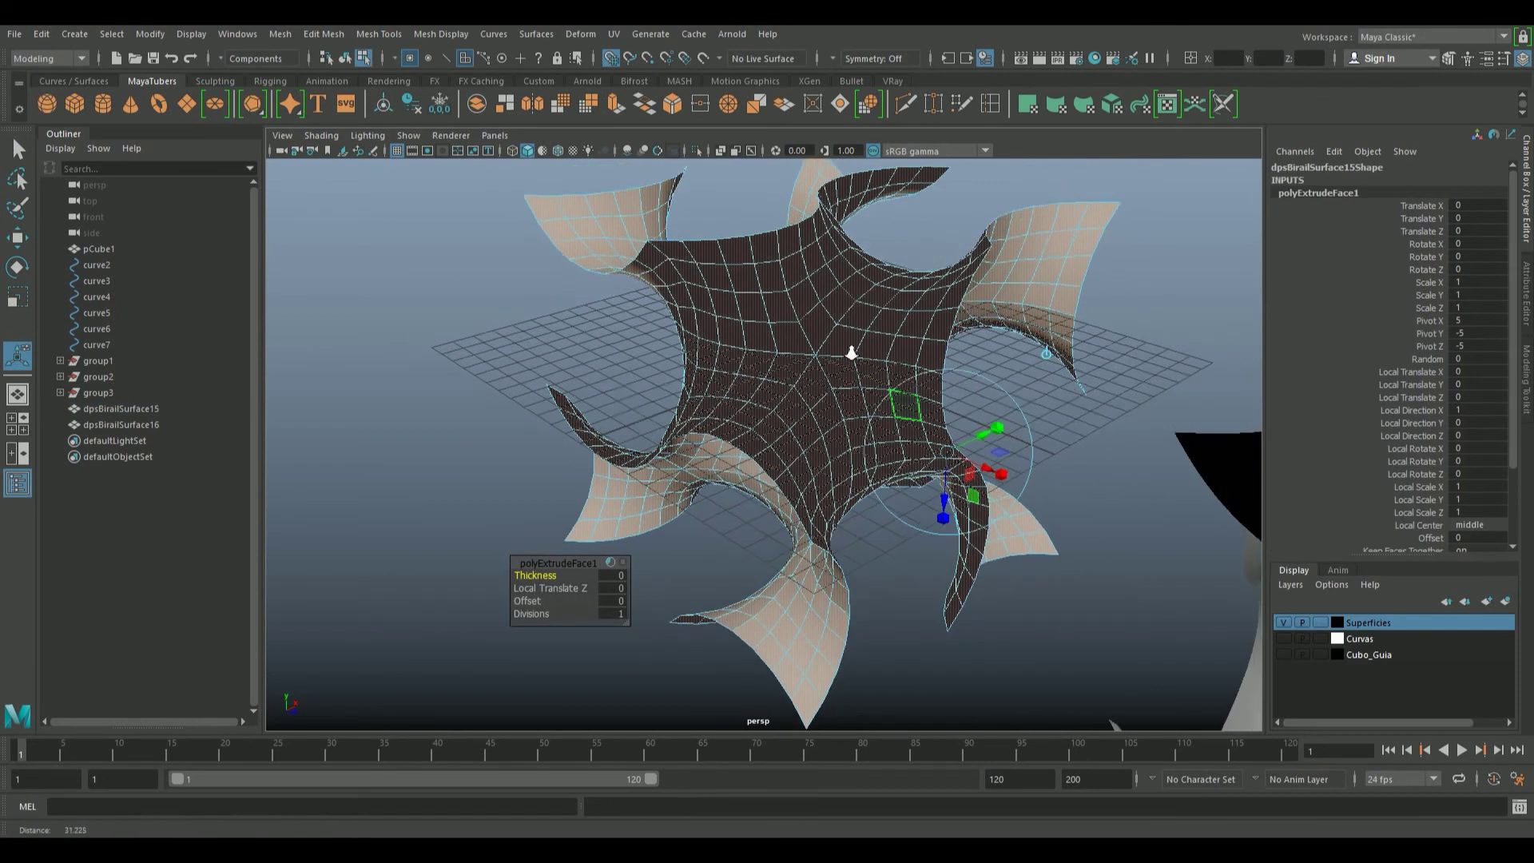
left_click_drag(564, 589, 605, 592)
left_click(618, 611)
type("5")
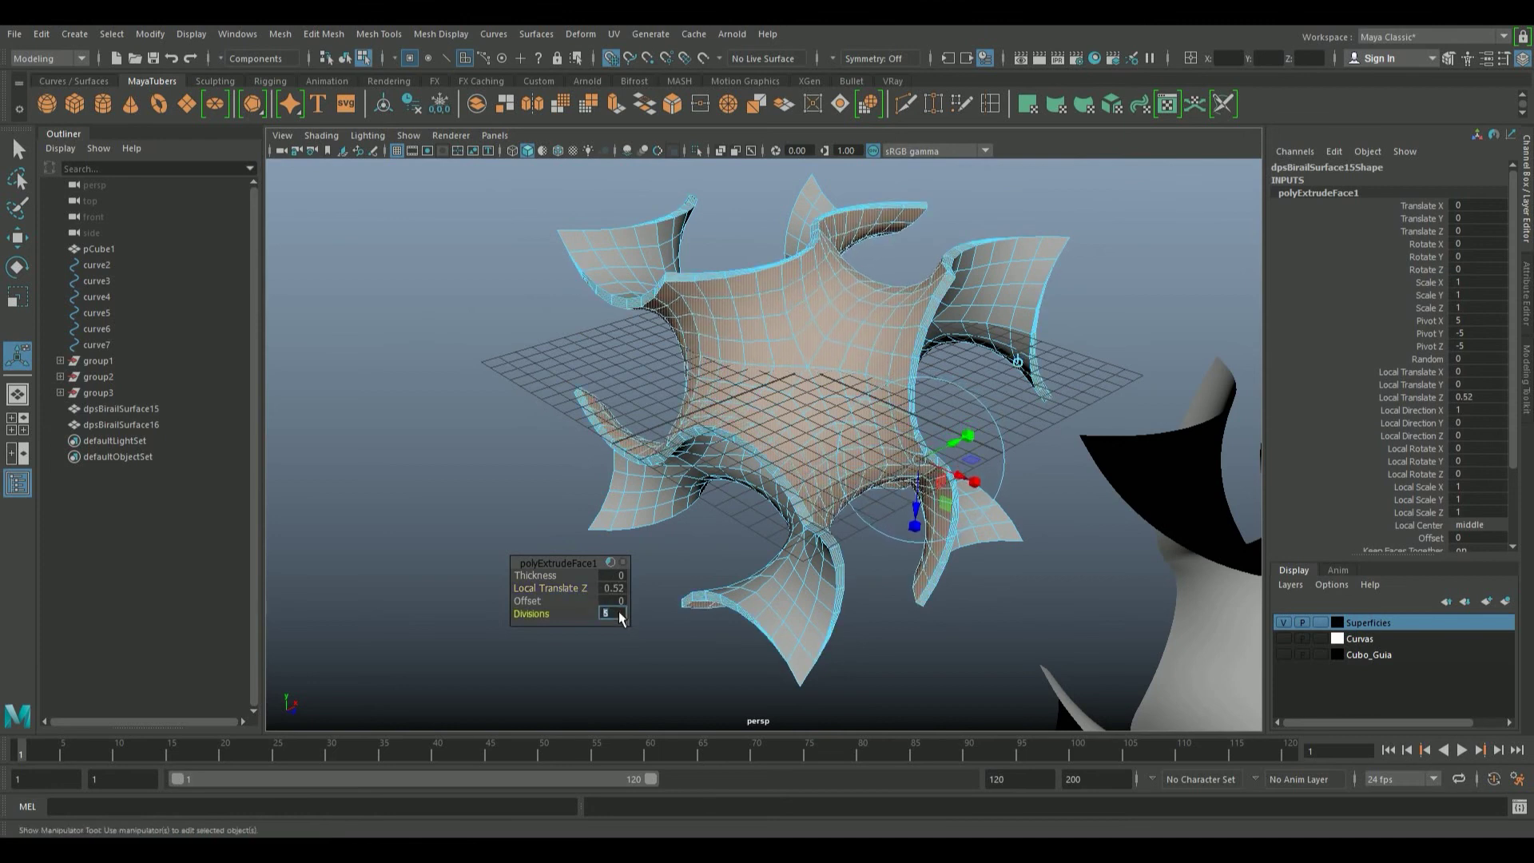
left_click(731, 401)
left_click_drag(731, 402, 847, 532, "alt")
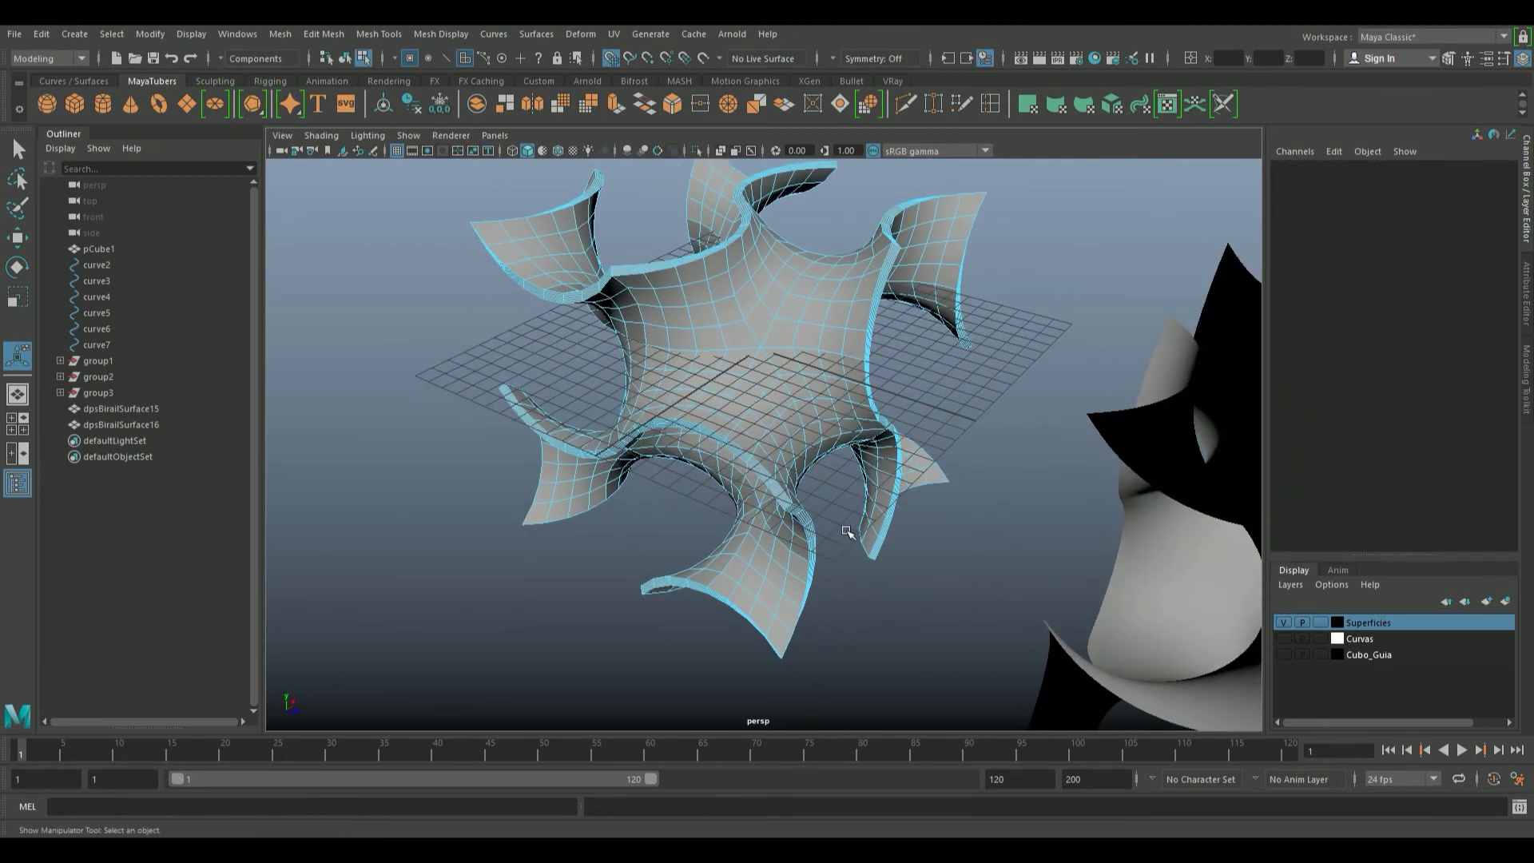
left_click_drag(847, 532, 794, 418, "alt")
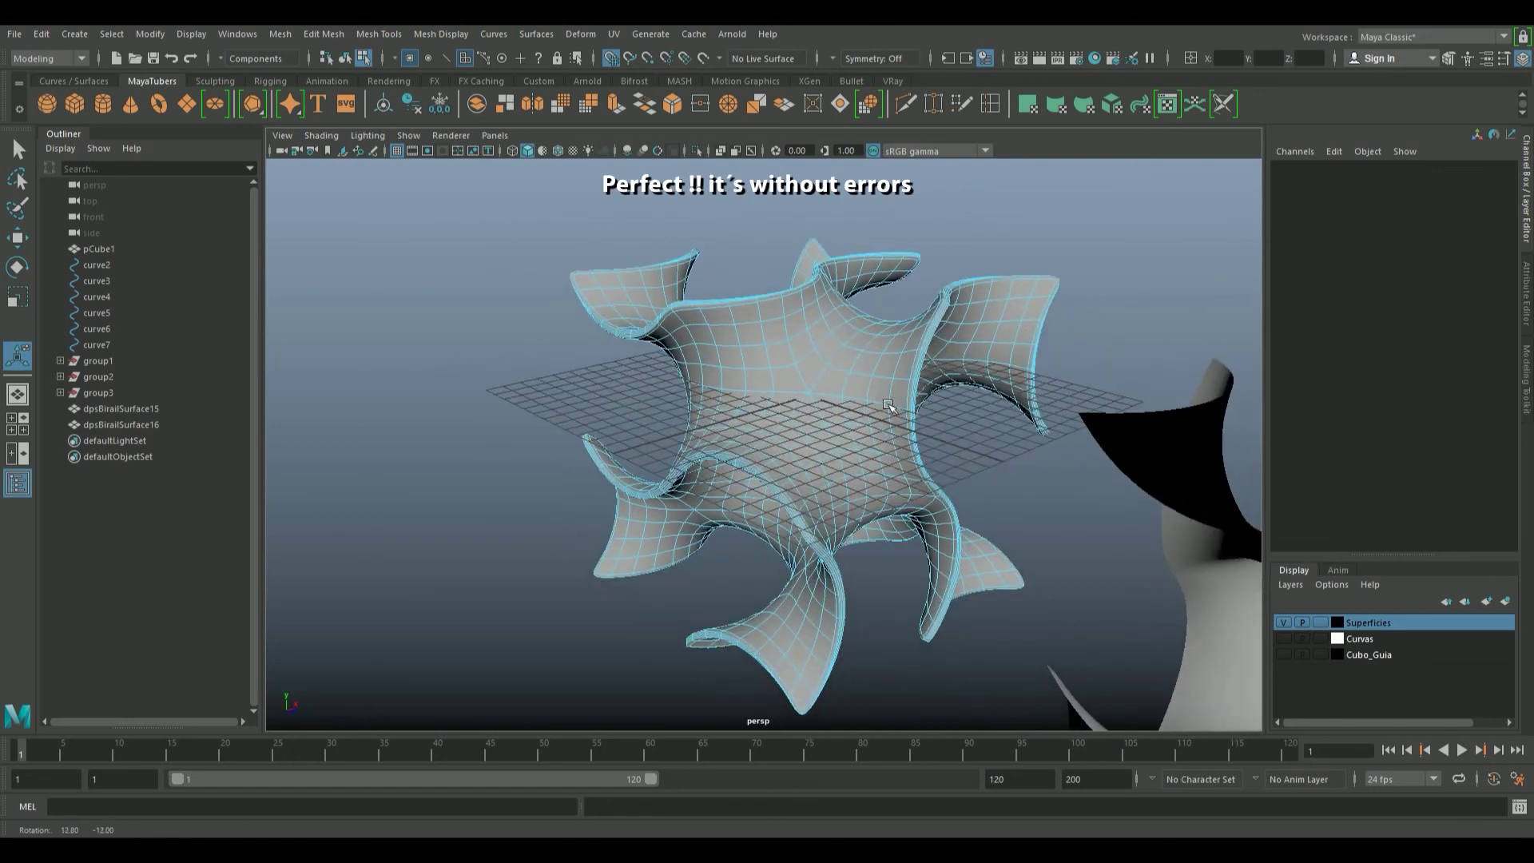
left_click(344, 58)
mouse_move(718, 439)
left_mouse_down("alt")
mouse_move(878, 416)
mouse_move(1020, 438)
mouse_move(1027, 421)
mouse_move(794, 483)
mouse_move(1065, 400)
mouse_move(1180, 397)
left_mouse_up("alt")
scroll(939, 436, "up", 5)
mouse_move(1181, 397)
right_mouse_down("alt")
mouse_move(931, 444)
mouse_move(960, 442)
right_mouse_up("alt")
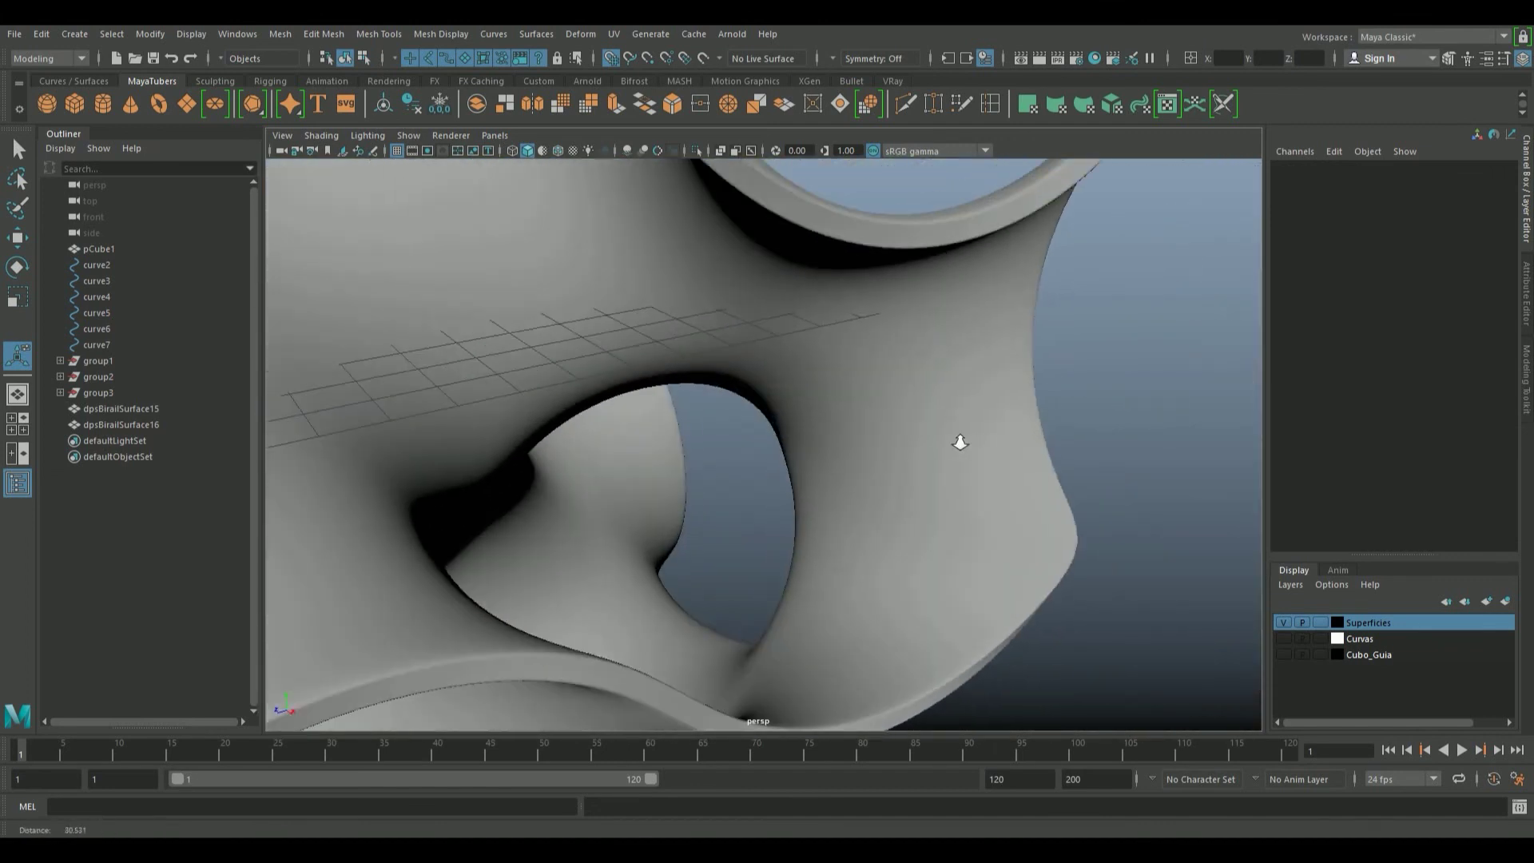
mouse_move(960, 442)
left_mouse_down("alt")
mouse_move(810, 445)
mouse_move(774, 425)
mouse_move(807, 442)
left_mouse_up("alt")
left_click_drag(1015, 343, 936, 354, "alt")
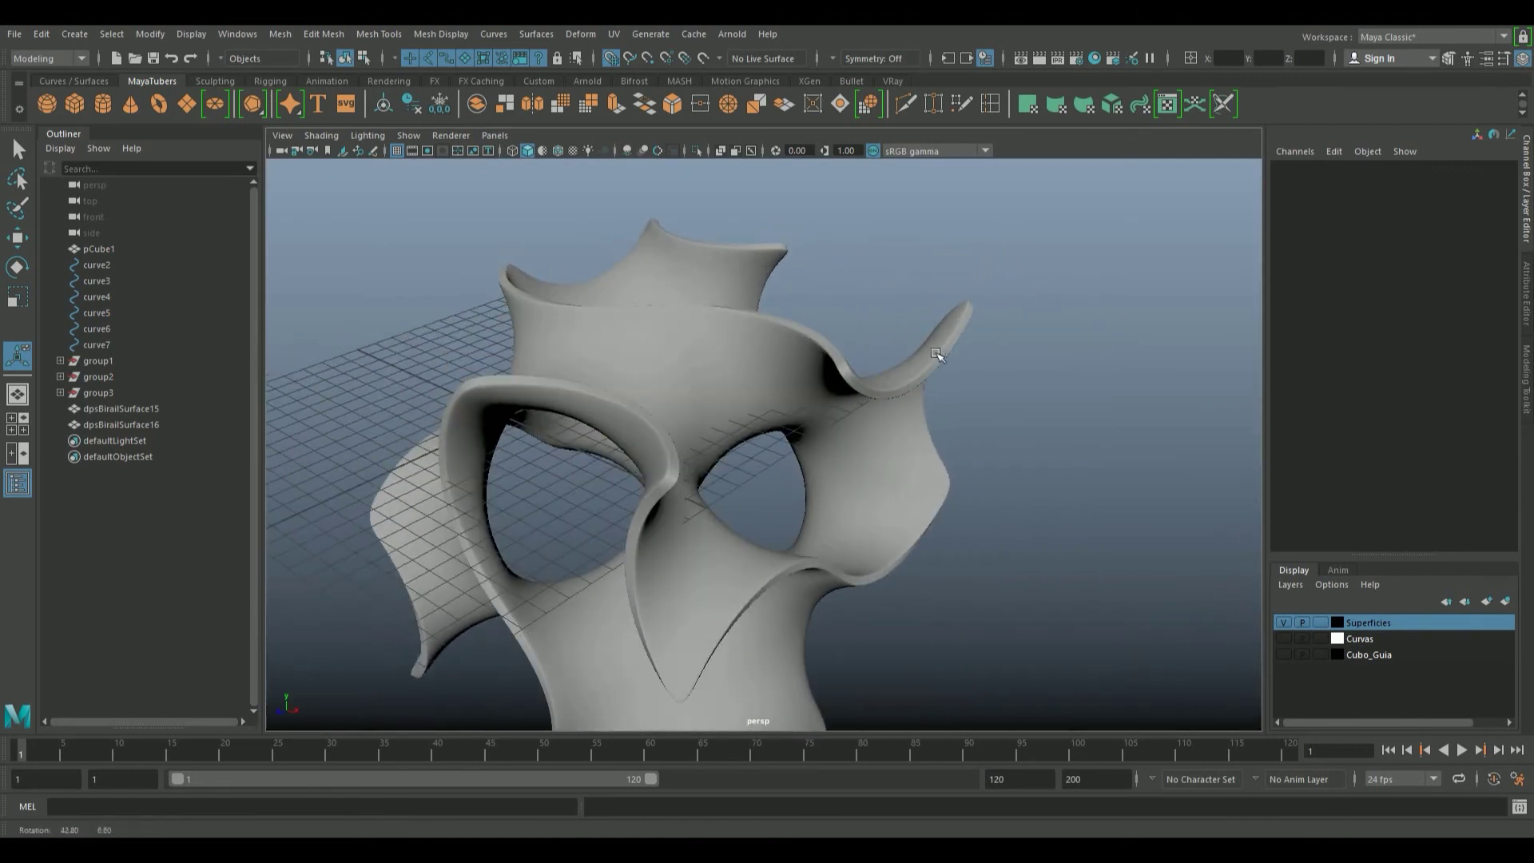
left_click(604, 399)
mouse_move(609, 405)
left_mouse_down("alt")
mouse_move(863, 496)
mouse_move(787, 439)
left_mouse_up("alt")
scroll(788, 439, "up", 3)
scroll(837, 527, "down", 3)
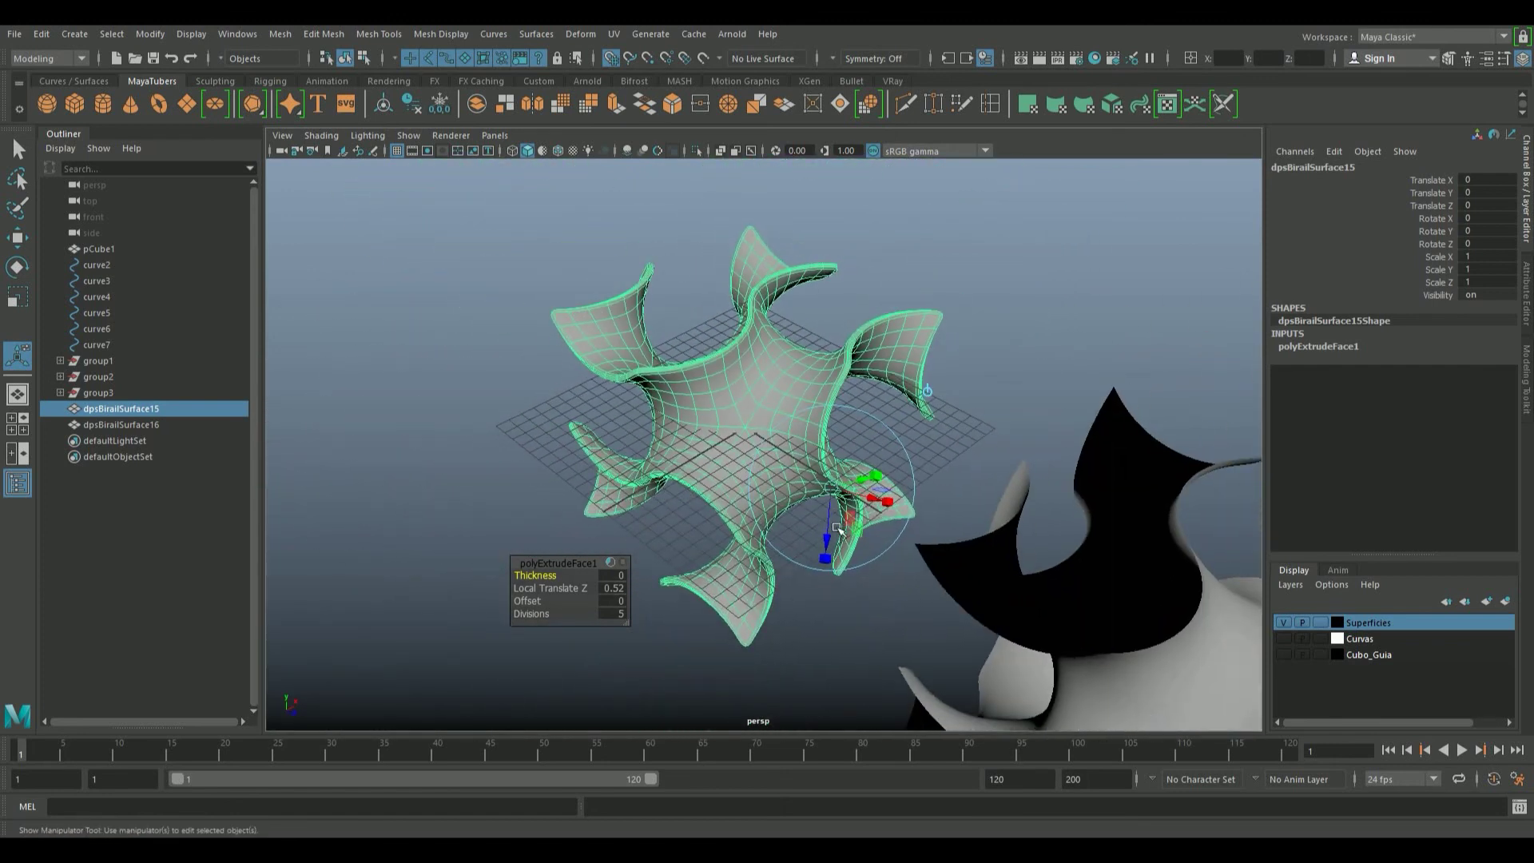
middle_click_drag(837, 527, 805, 511, "alt")
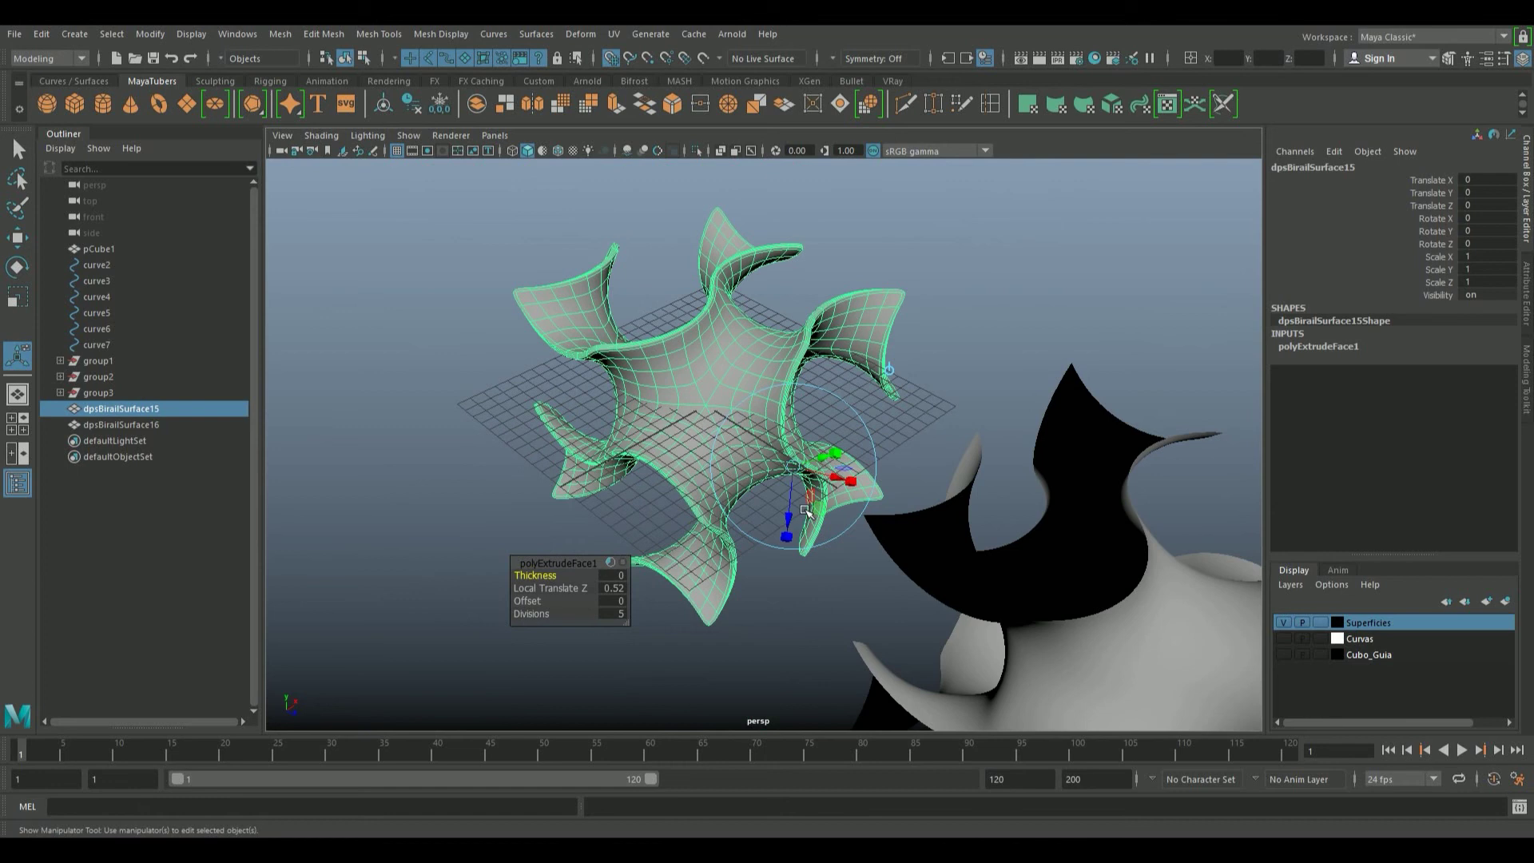
scroll(953, 598, "down", 3)
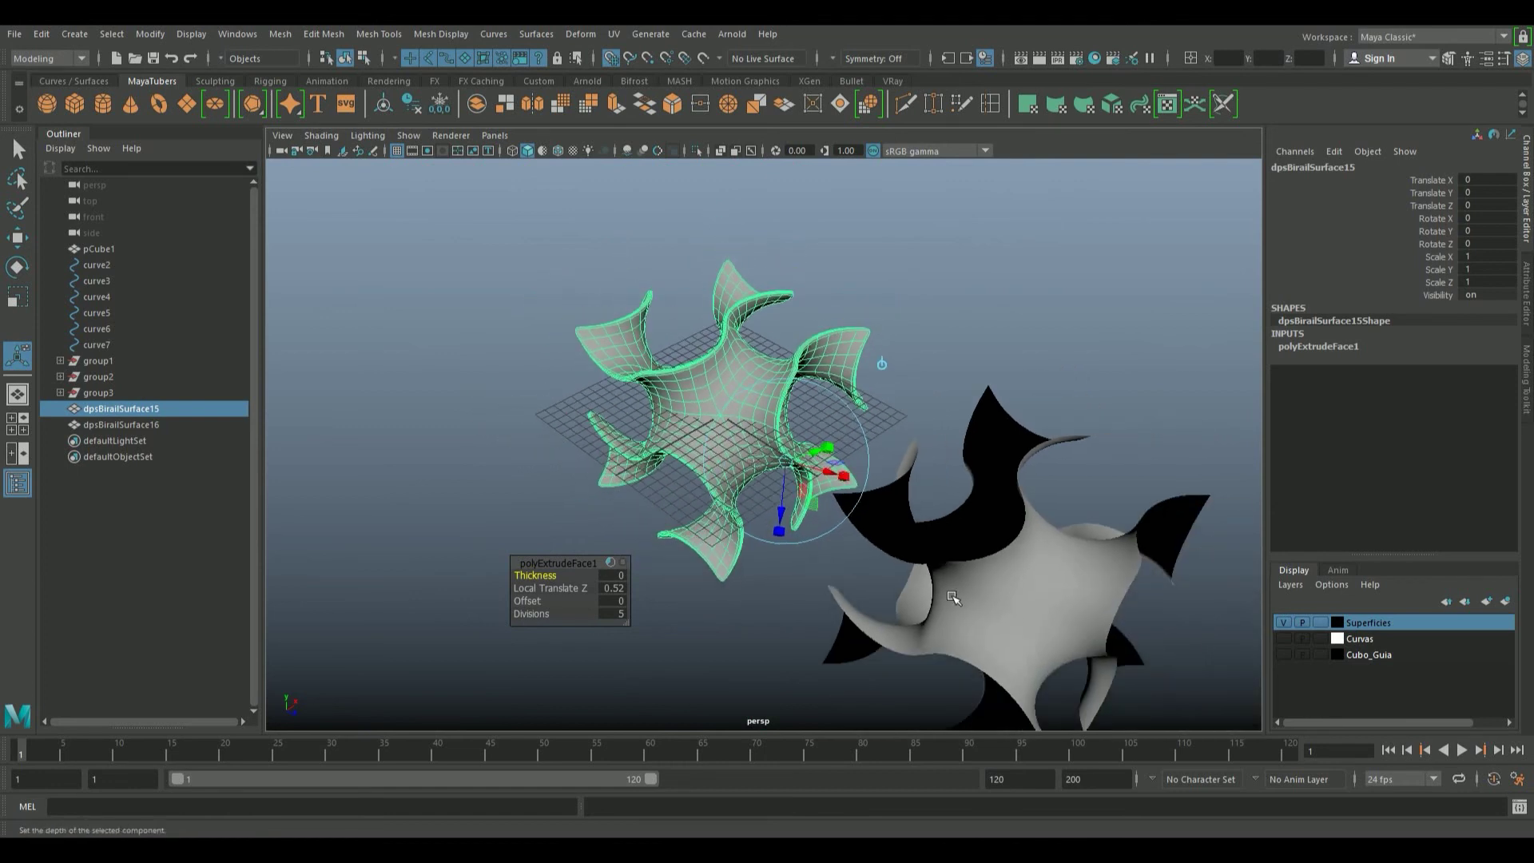
middle_click_drag(953, 598, 886, 484, "alt")
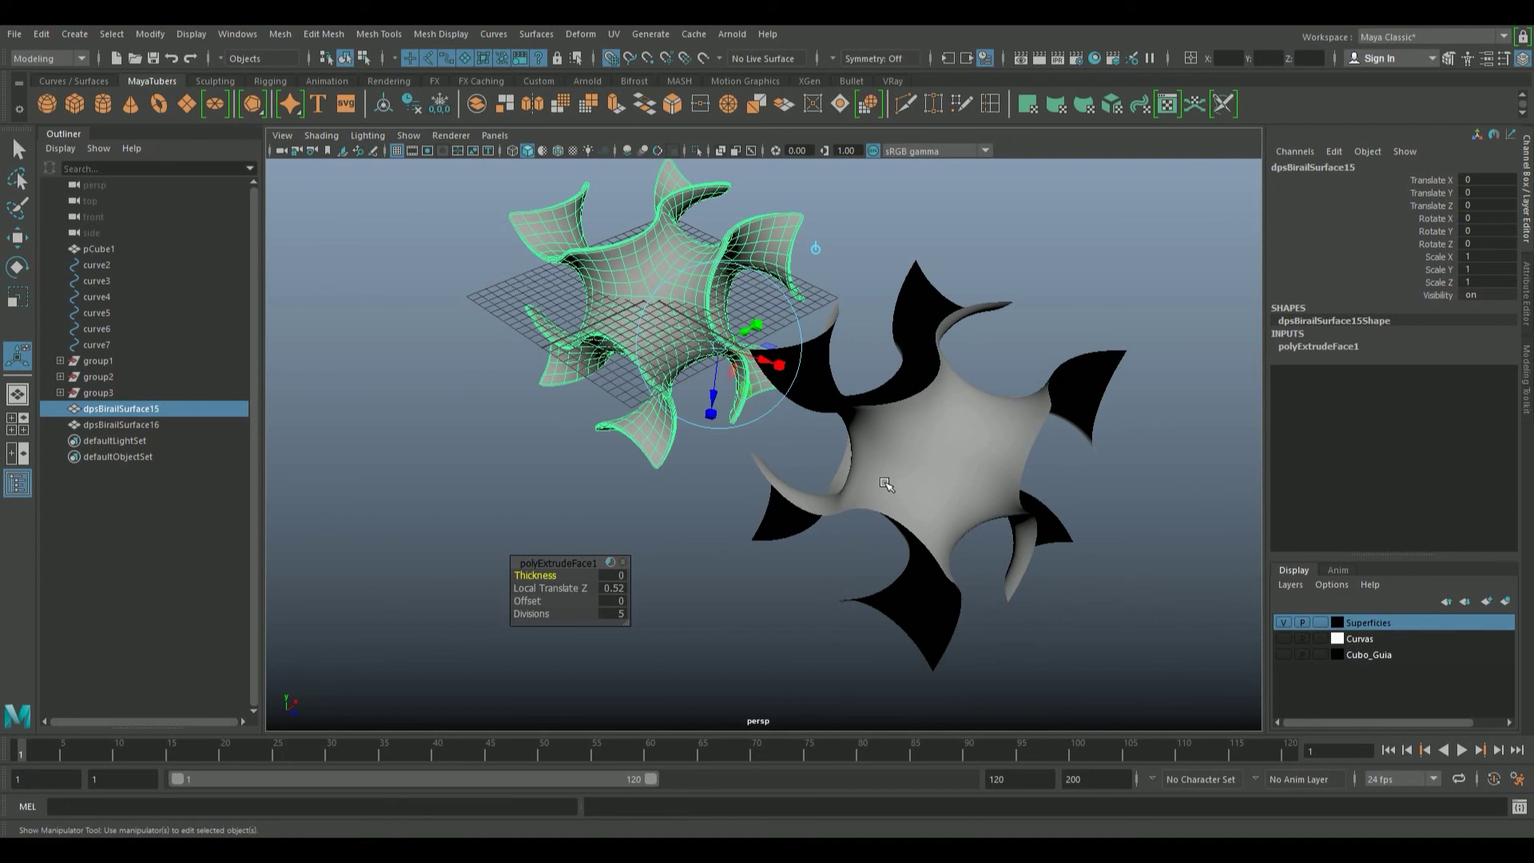
scroll(911, 519, "up", 5)
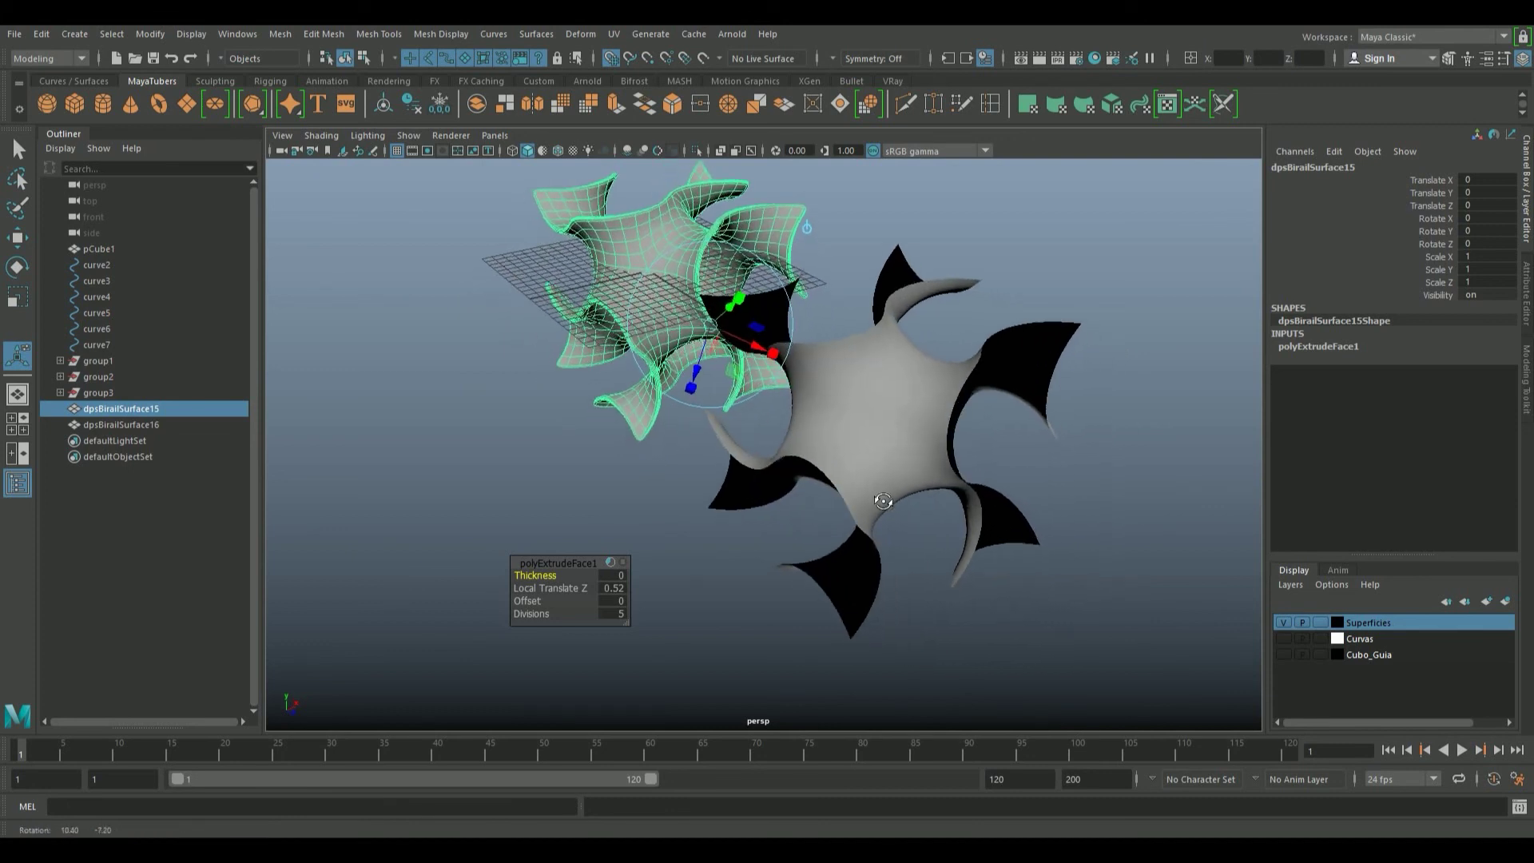
scroll(987, 511, "down", 5)
Copy the second module 20 units along X, then copy the pair 20 units along Z
left_click(911, 572)
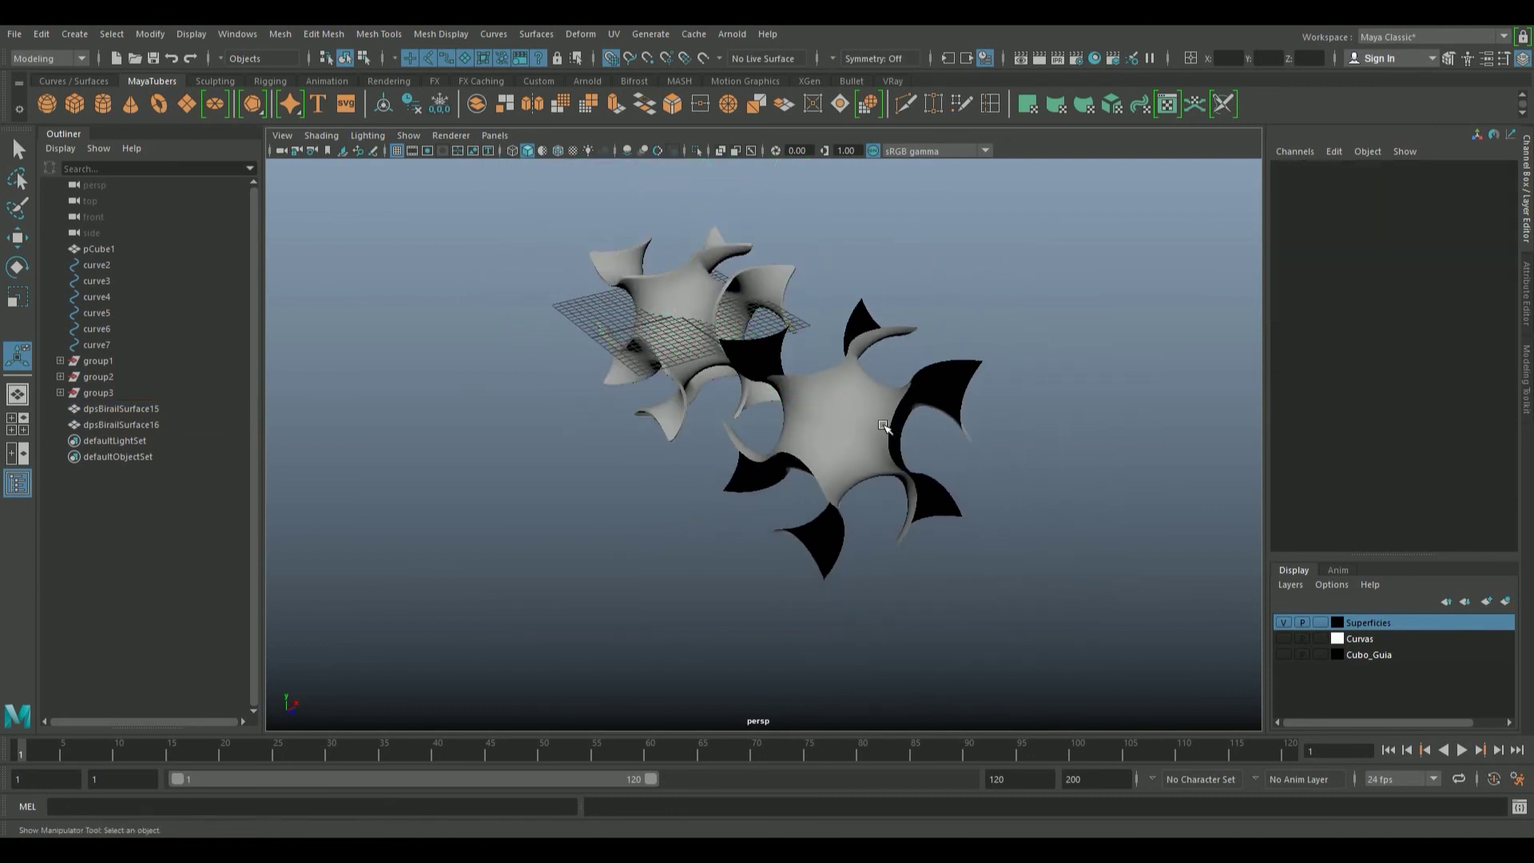
left_click(875, 420)
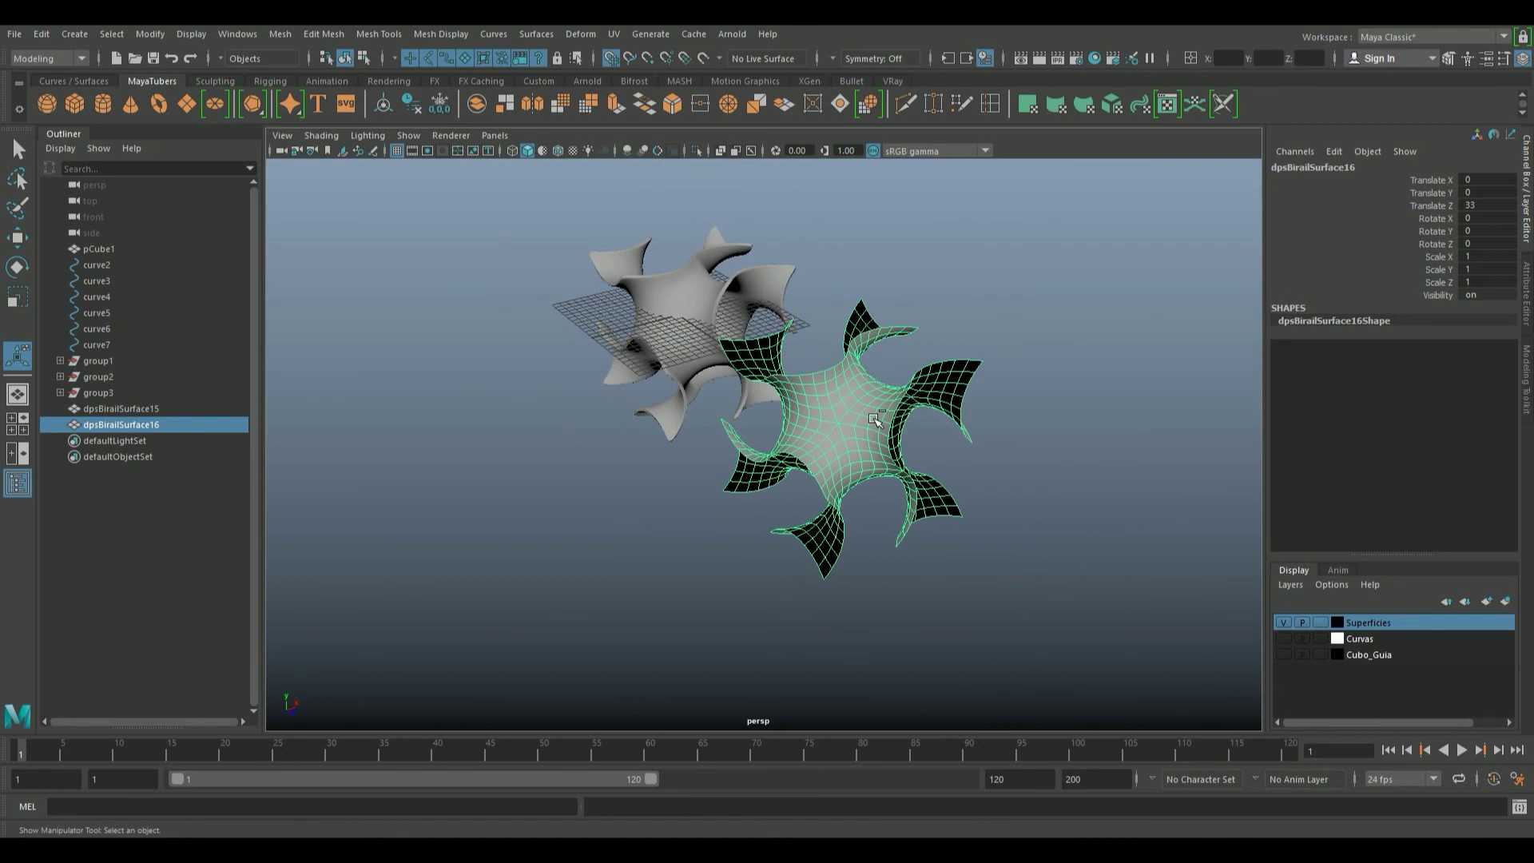
key("ctrl+d")
key("w")
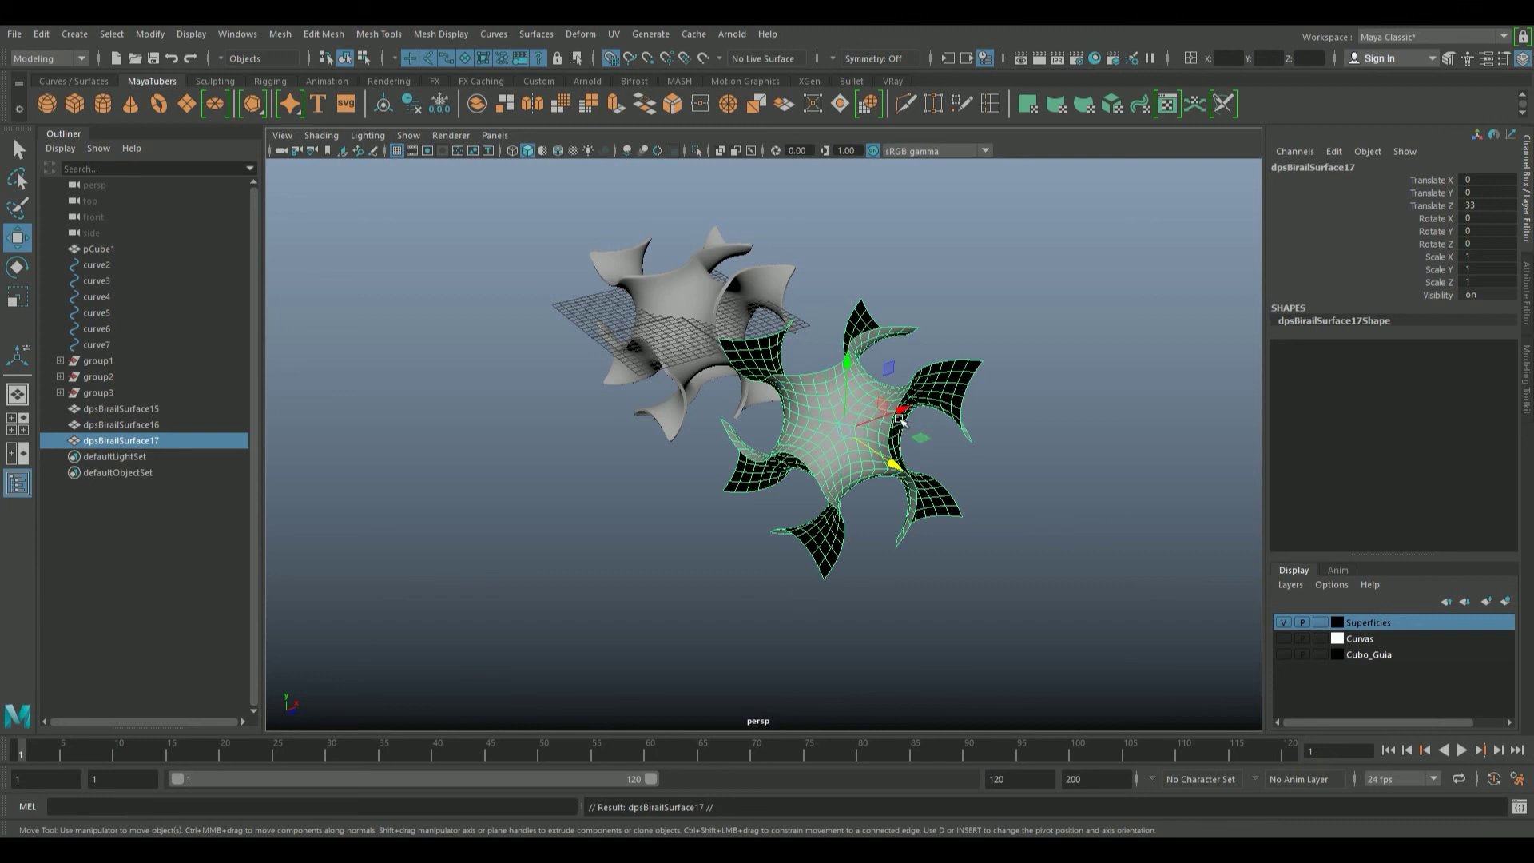
left_click_drag(902, 411, 980, 405)
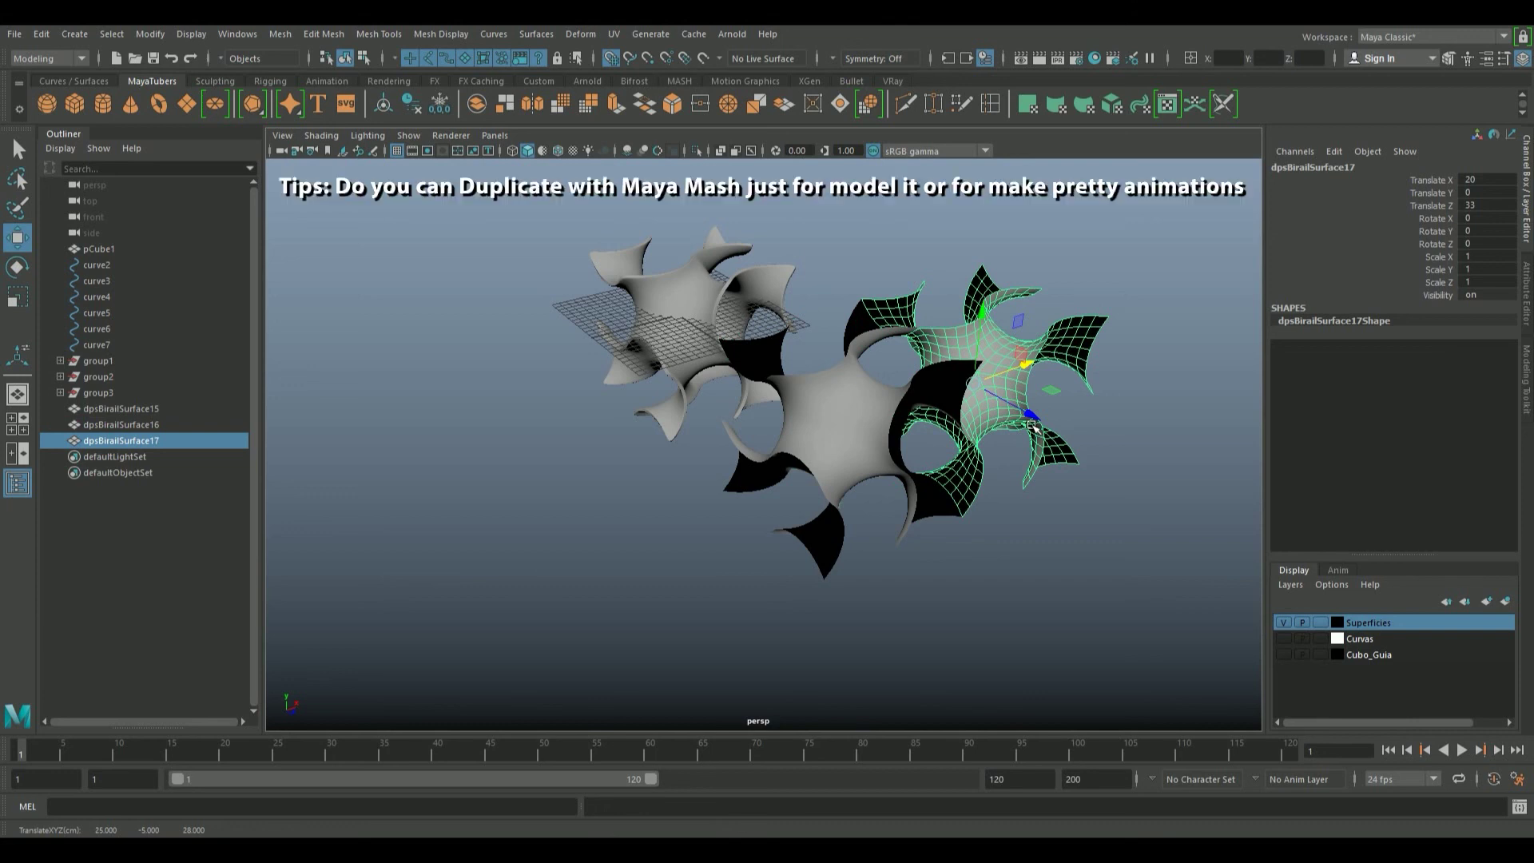
left_click(882, 395, "shift")
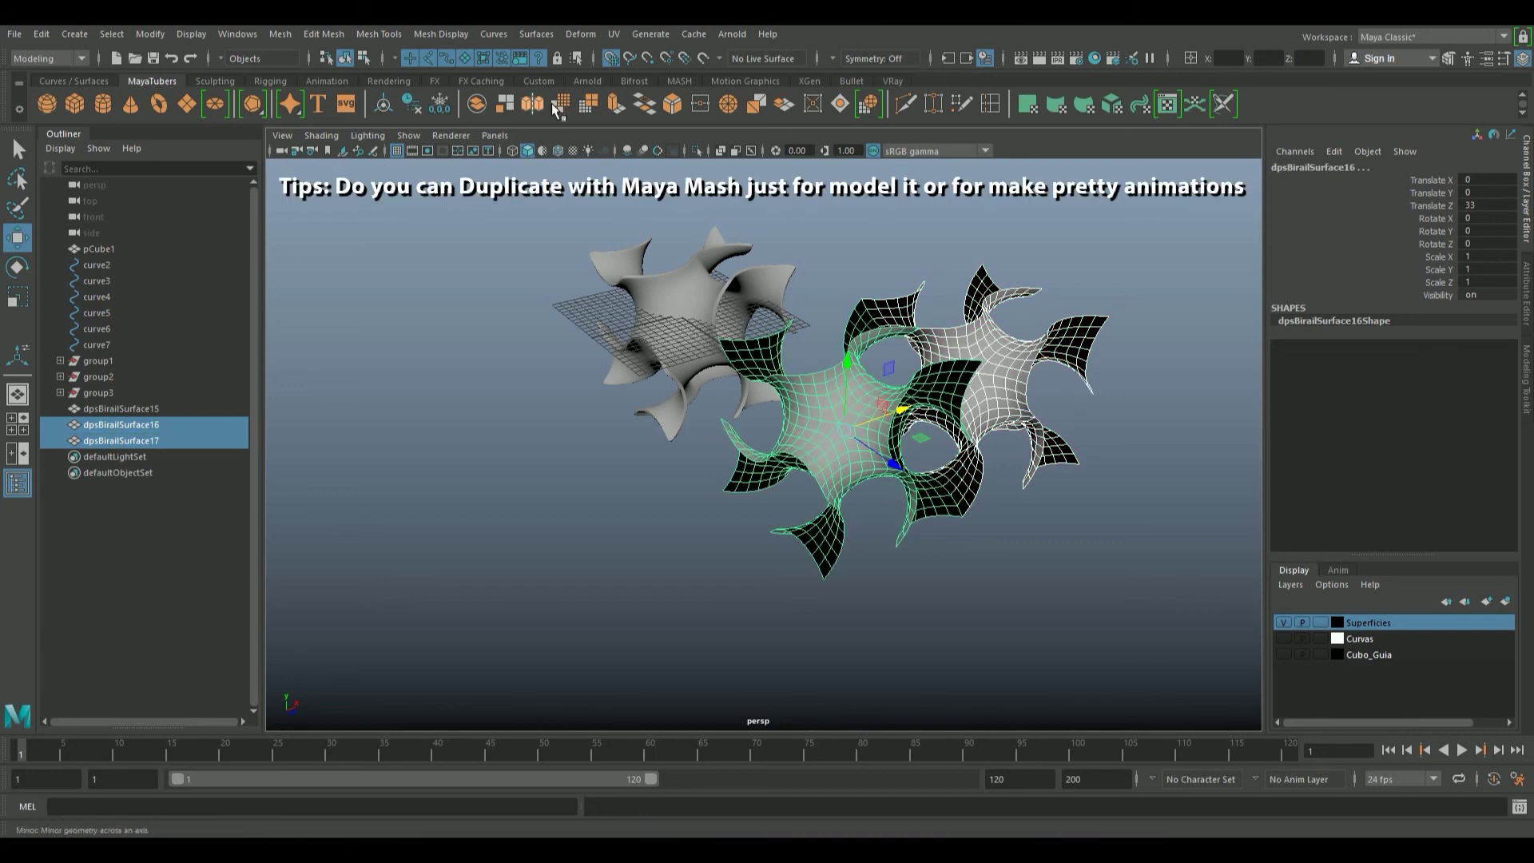
key("ctrl+d")
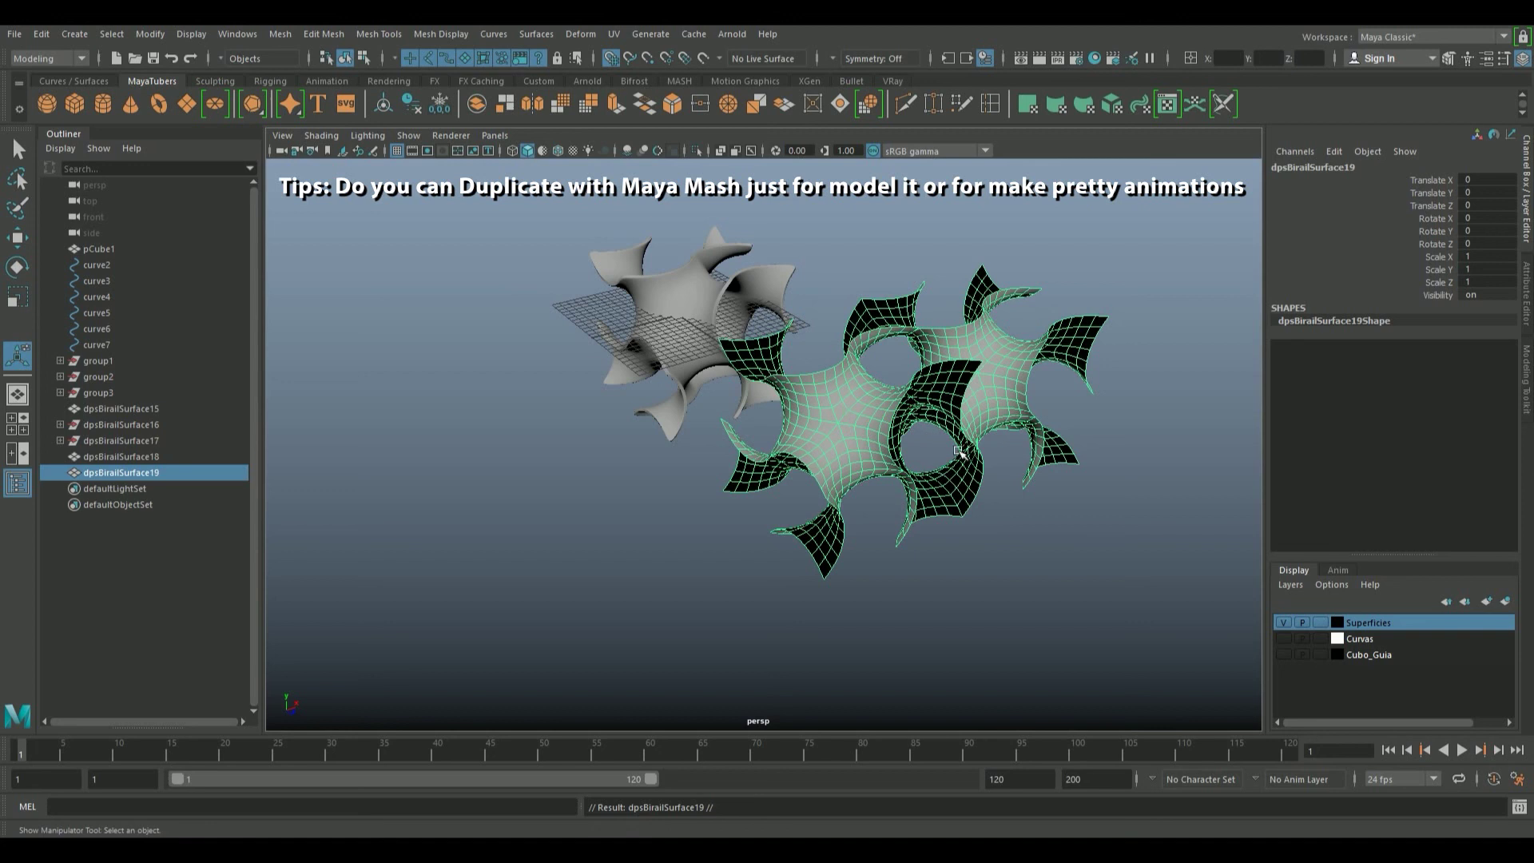
key("w")
left_click_drag(988, 471, 1042, 483)
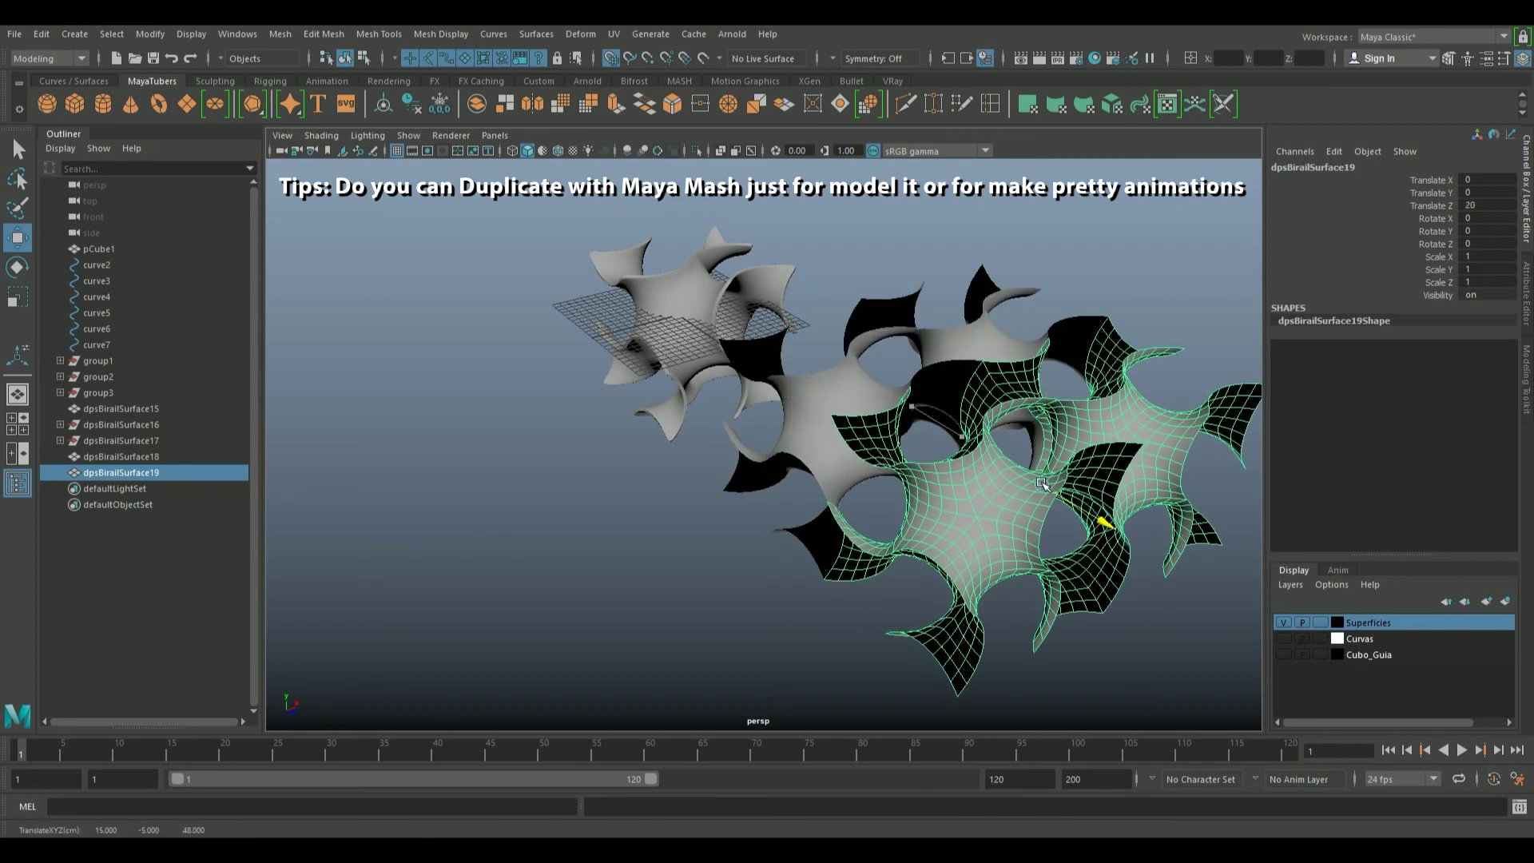
Combine both rows into one mesh and duplicate the combined layer for stacking
left_click(827, 394, "shift")
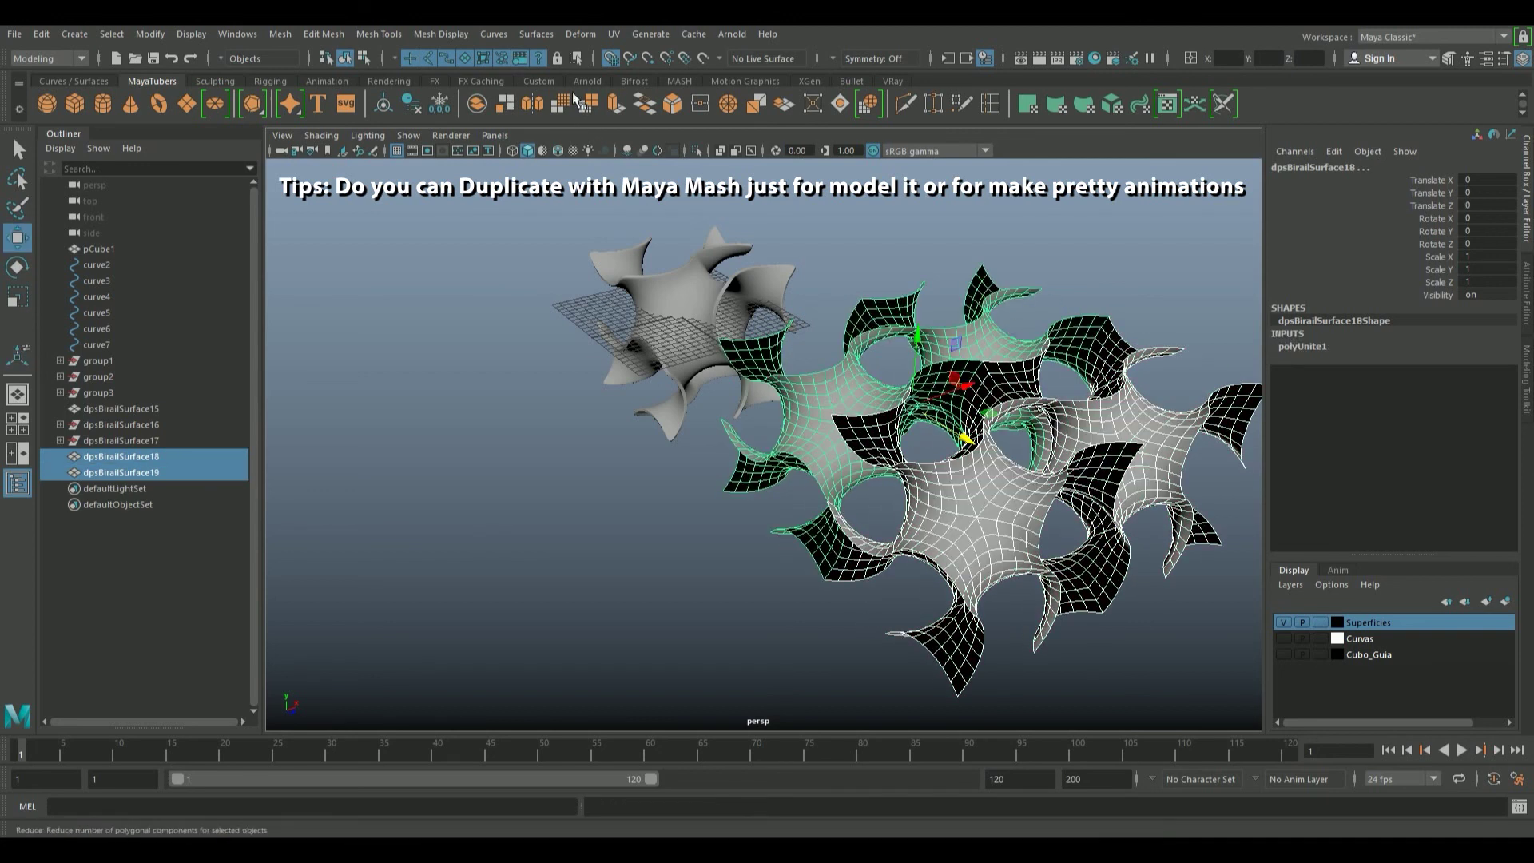
left_click(477, 104)
mouse_move(1008, 421)
left_mouse_down("alt")
mouse_move(1048, 445)
mouse_move(1049, 318)
left_mouse_up("alt")
key("ctrl+d")
left_click(934, 532, "shift")
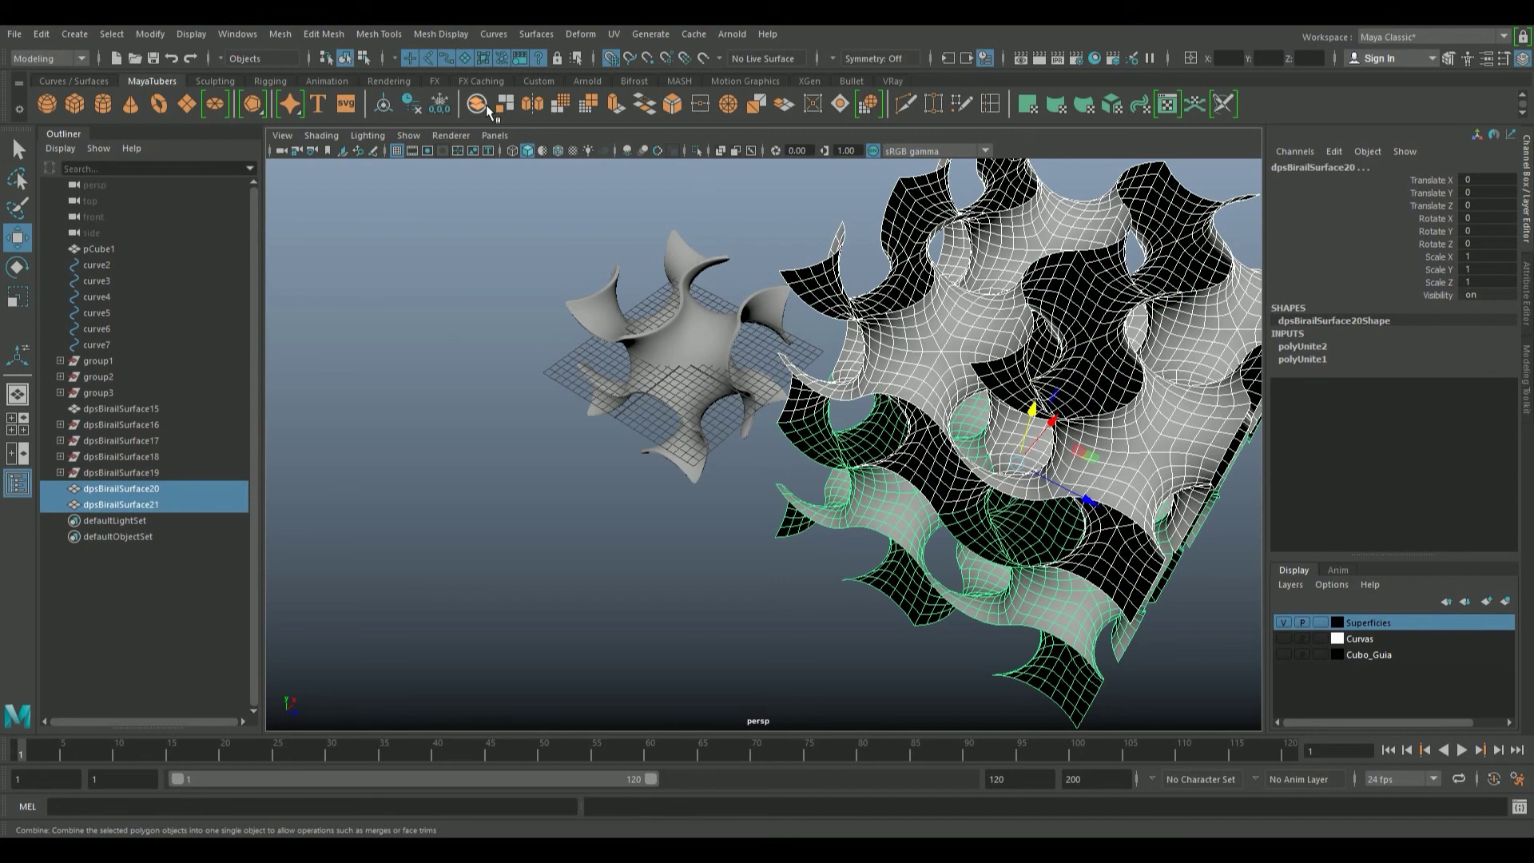
Combine the lattice layers into one mesh and merge seam vertices at threshold 0.01
left_click(488, 103)
left_click(697, 108)
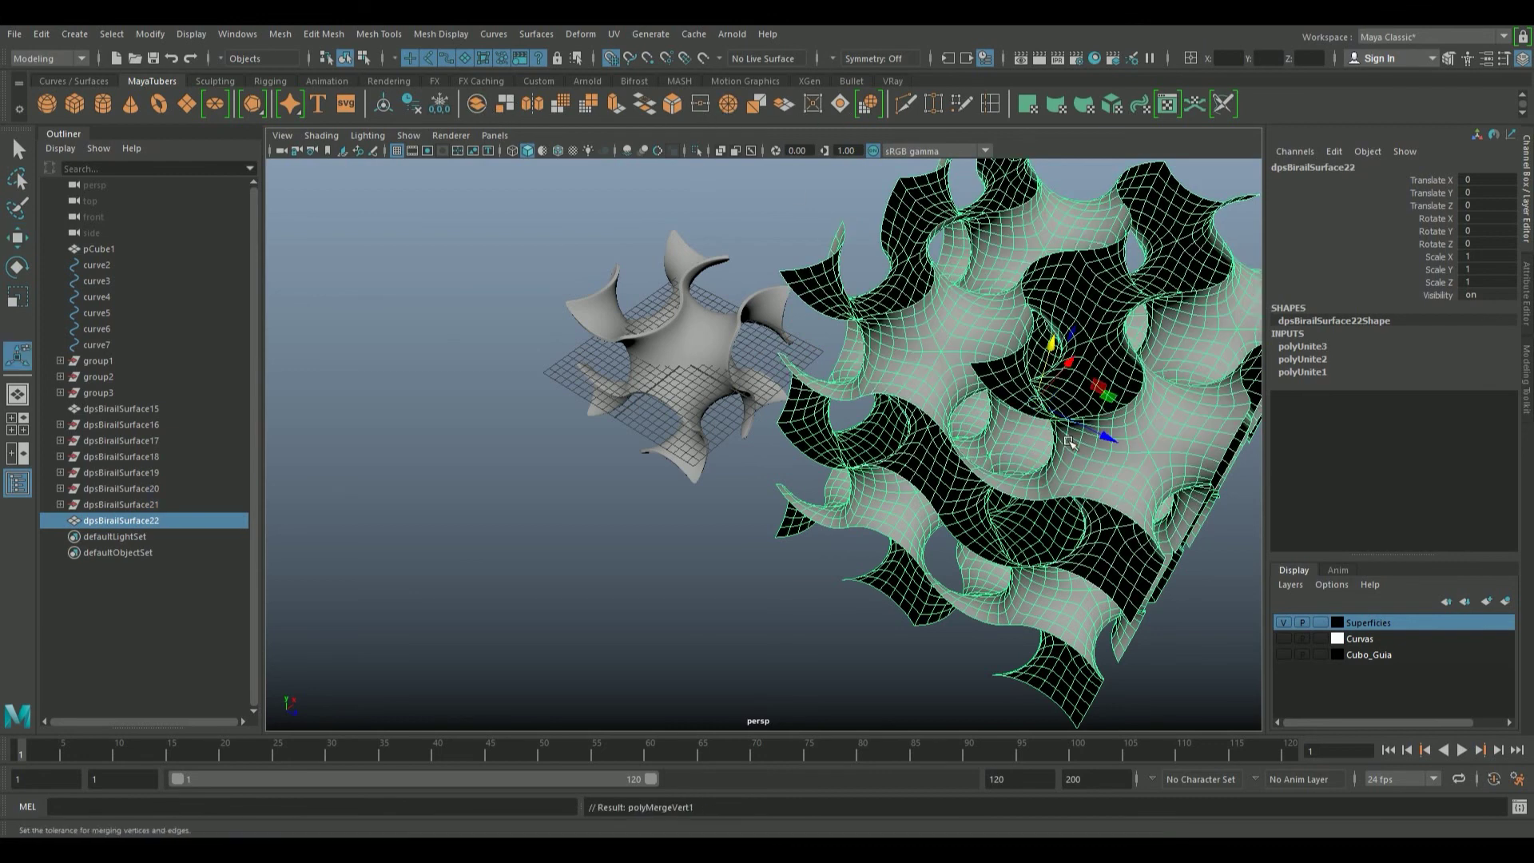
mouse_move(791, 503)
left_mouse_down("alt")
mouse_move(1082, 441)
mouse_move(1022, 431)
left_mouse_up("alt")
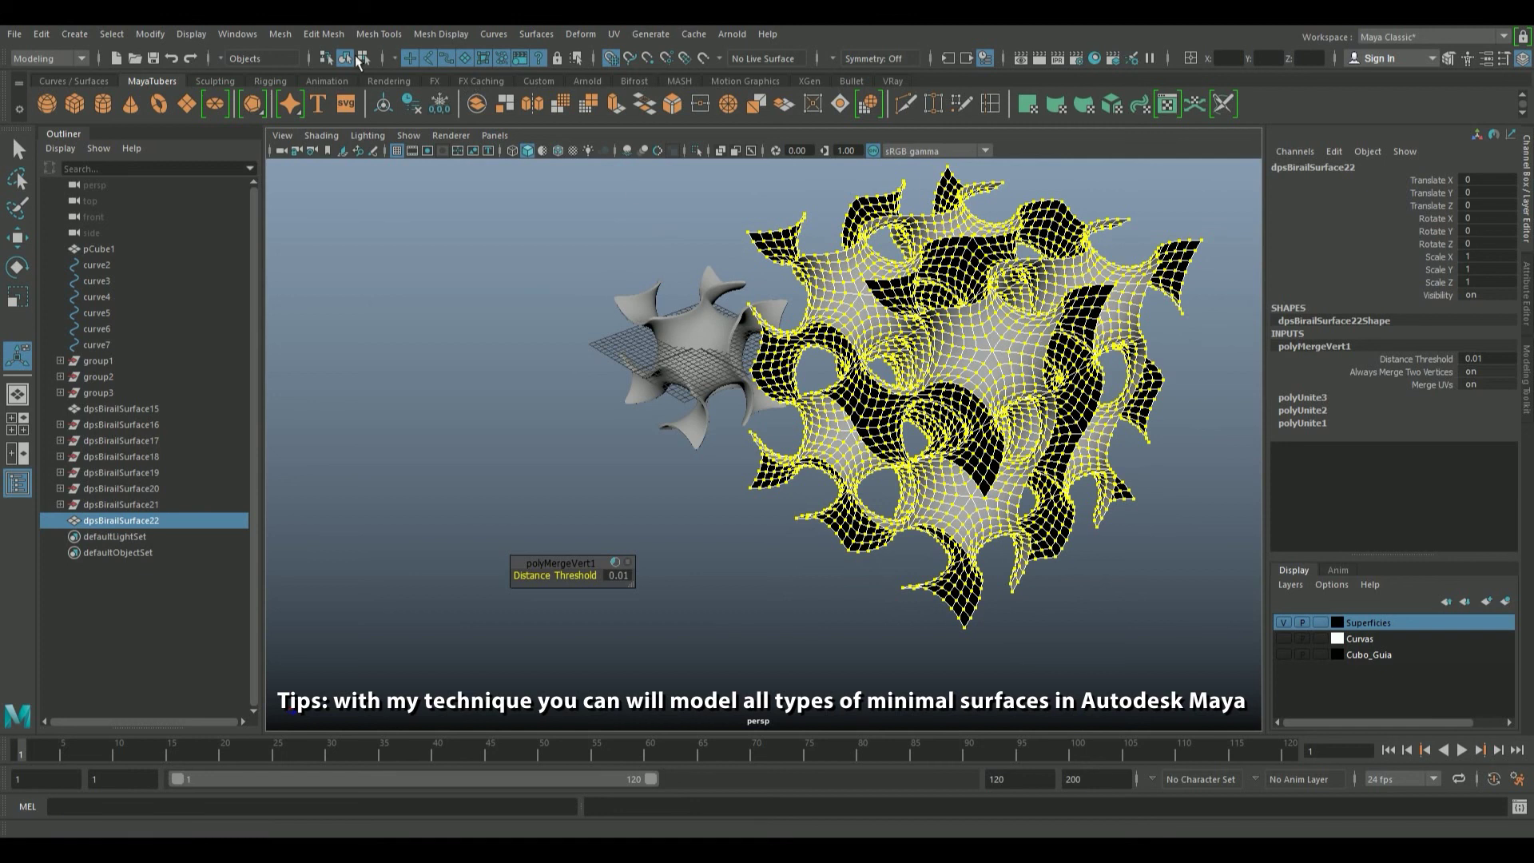
left_click(345, 58)
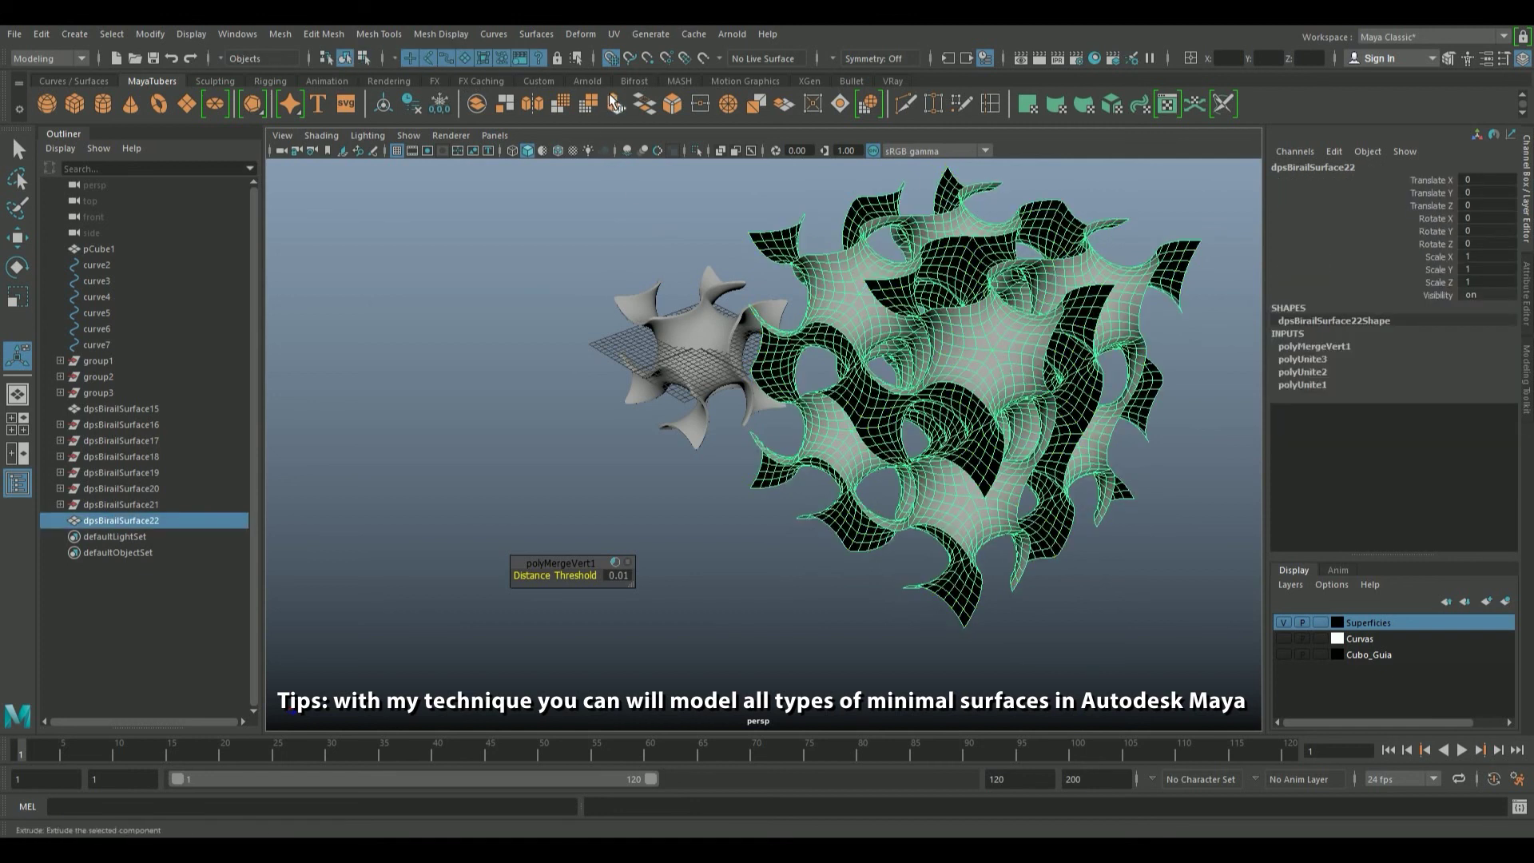
Extrude all lattice faces 0.5 in Local Translate Z with 5 divisions
key("ctrl+e")
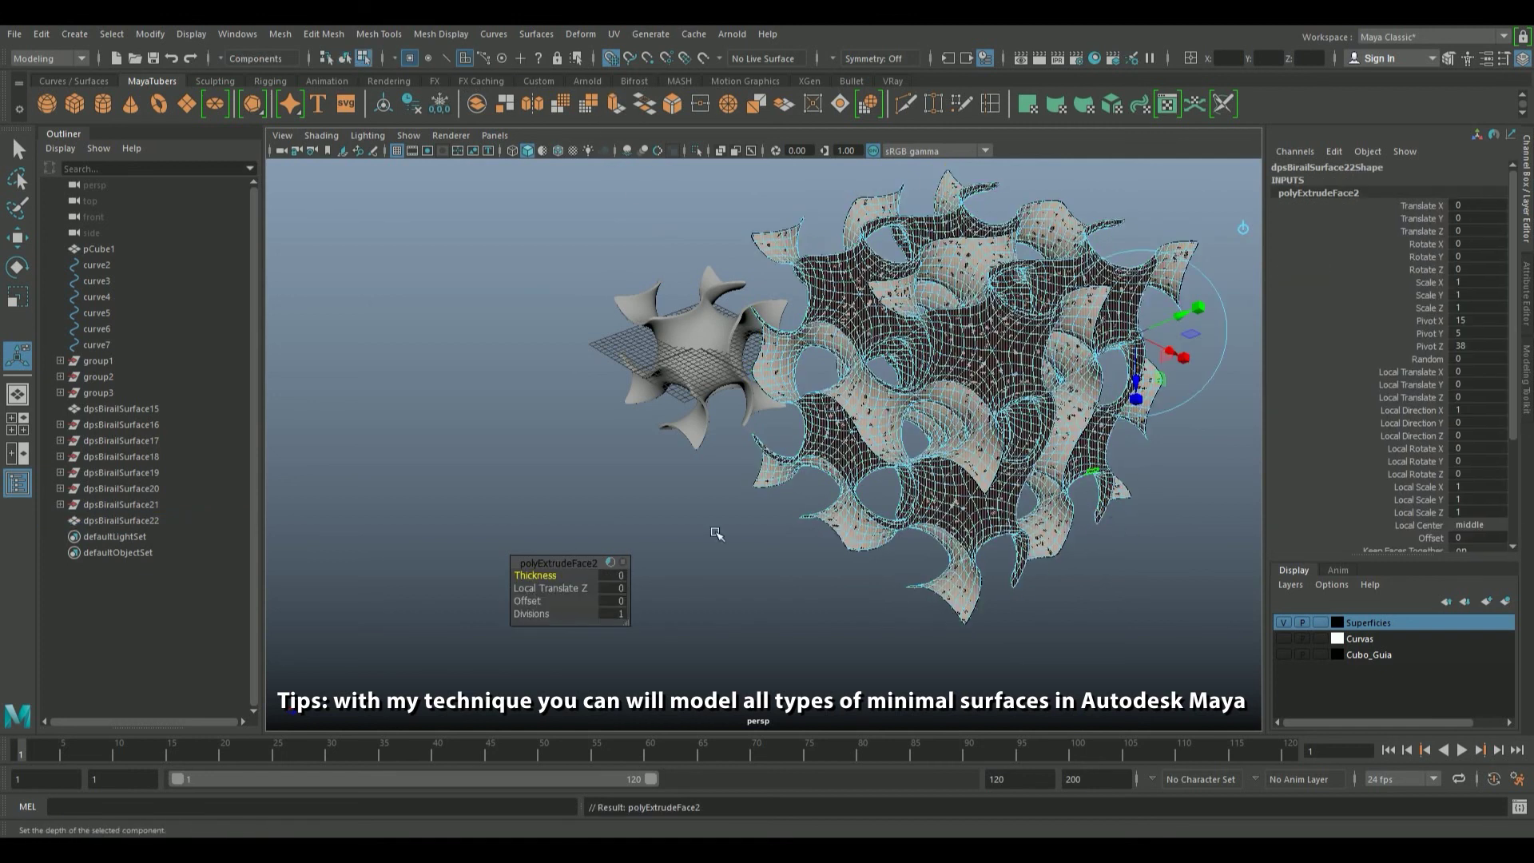
left_click(602, 587)
type("0.5")
key("Tab")
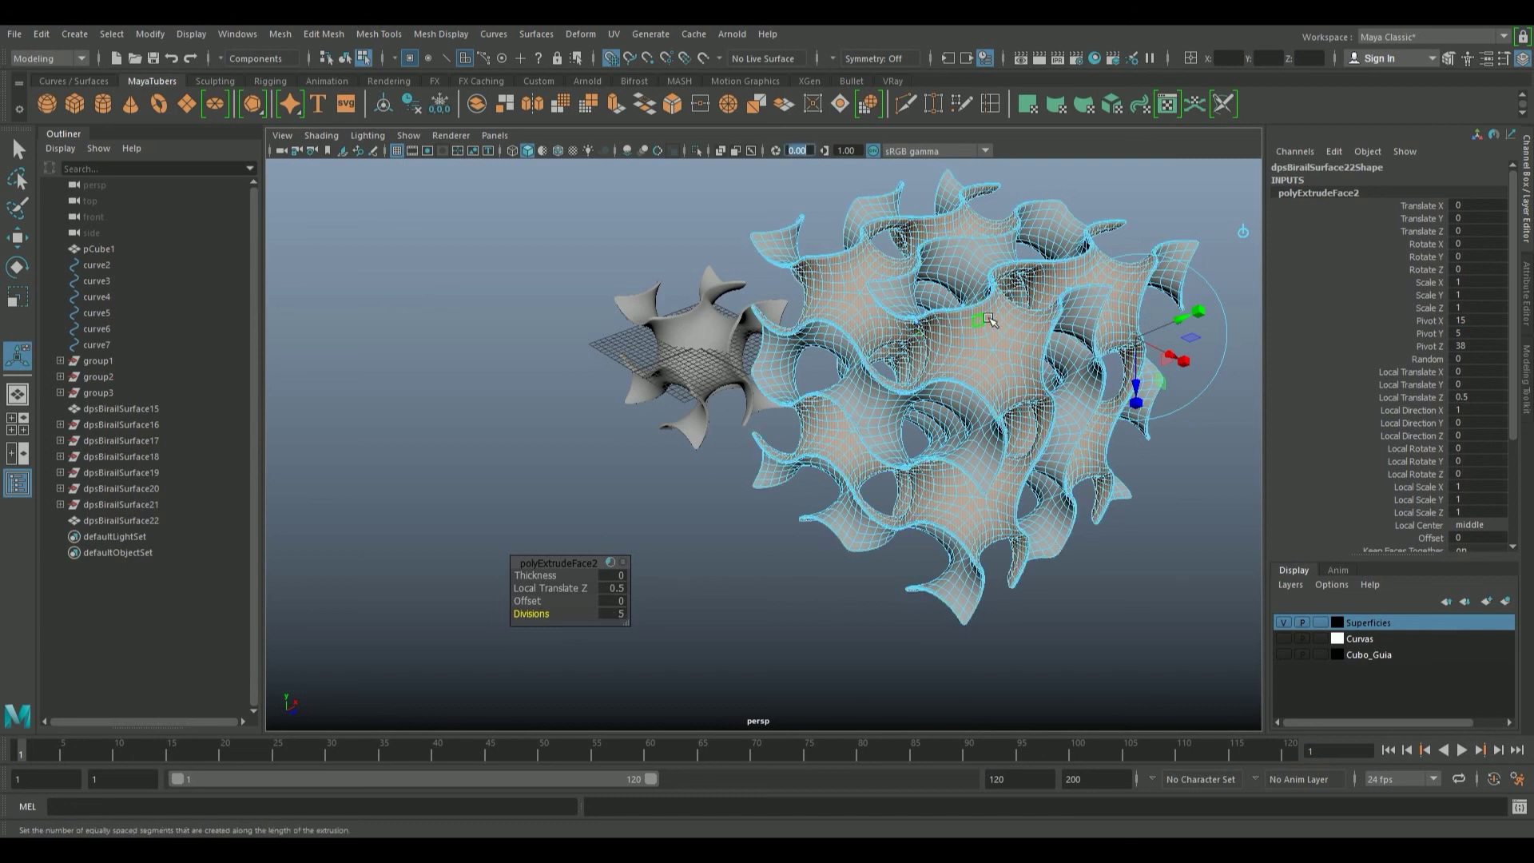
left_click_drag(757, 355, 918, 519, "alt")
scroll(1022, 651, "up", 5)
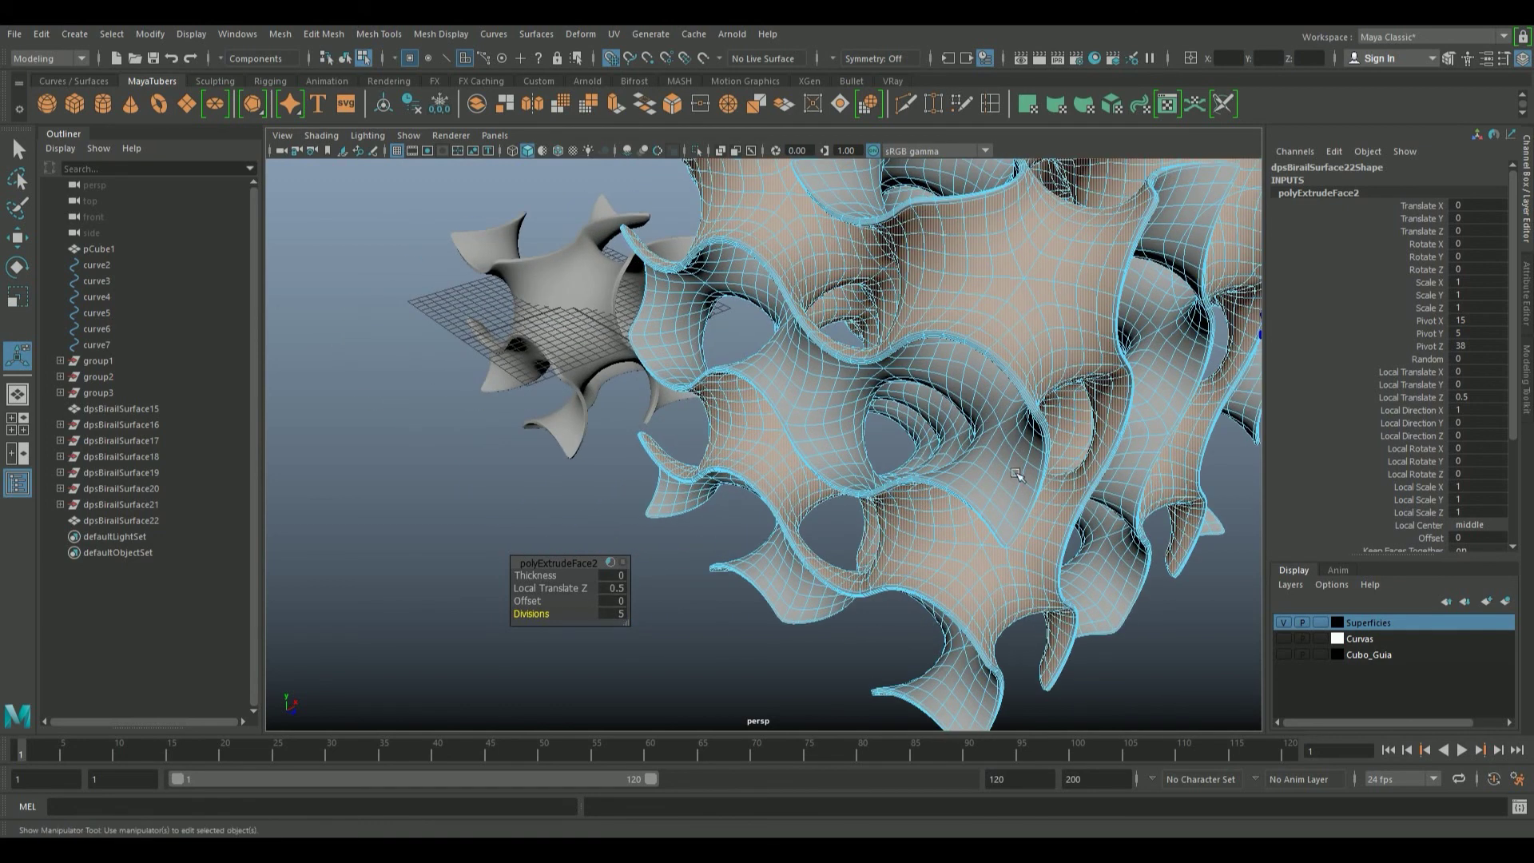
scroll(1016, 472, "down", 3)
scroll(919, 467, "down", 3)
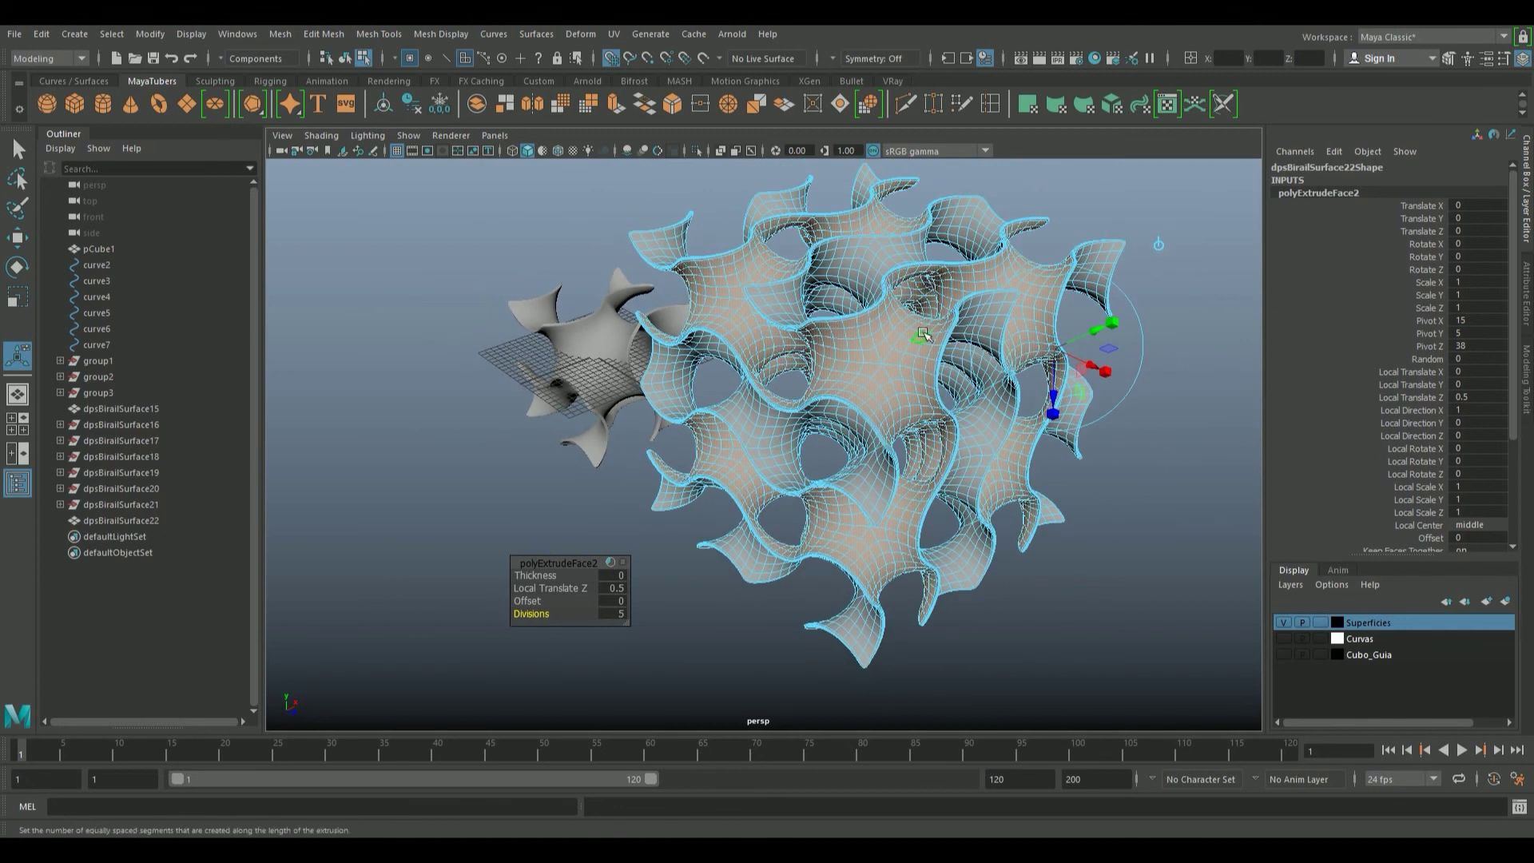
right_click_drag(896, 371, 896, 782)
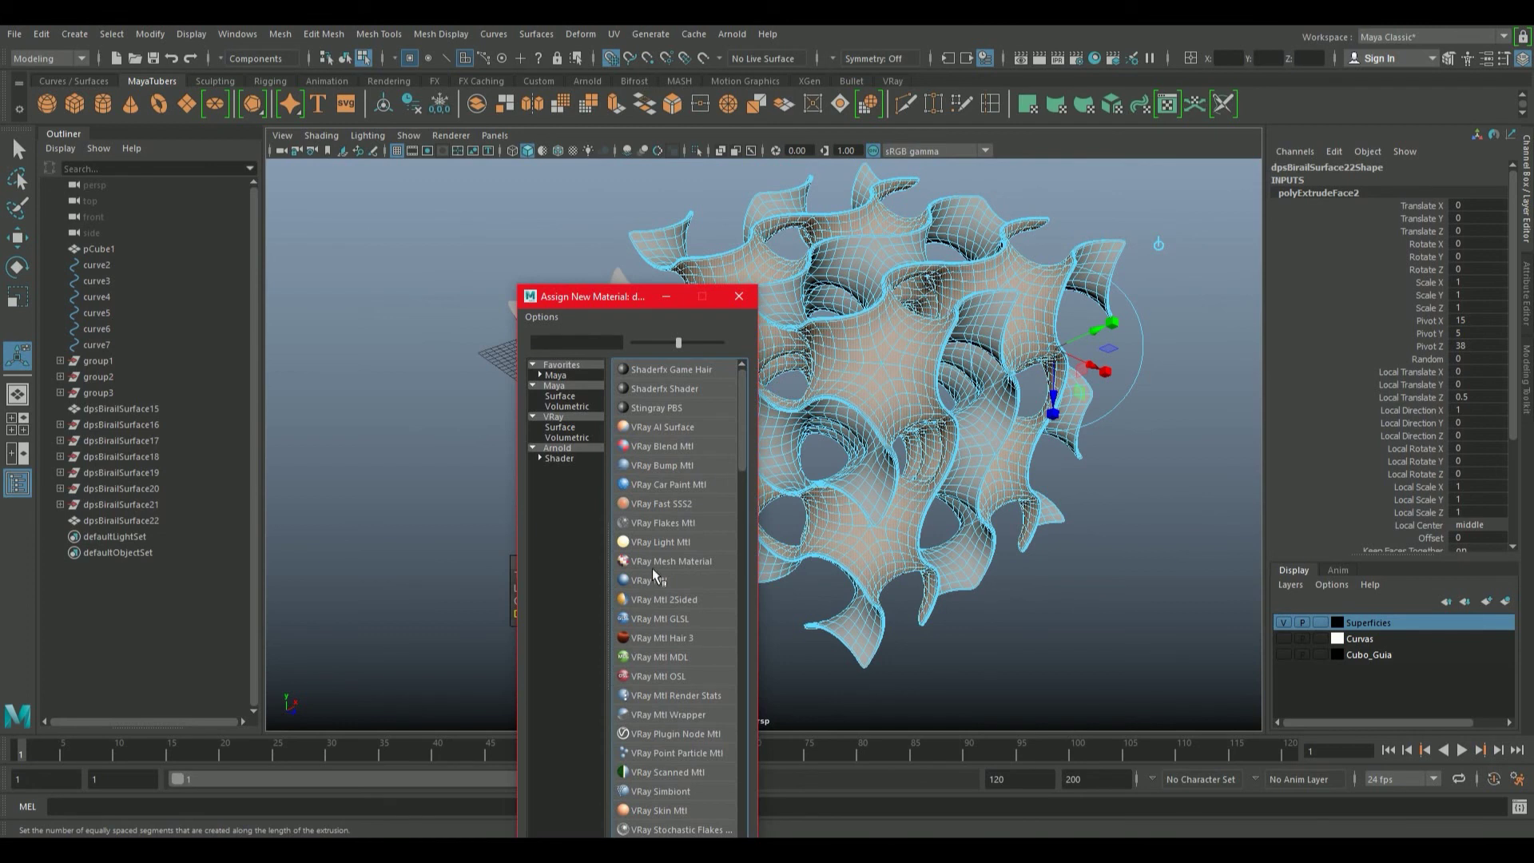
Assign a new VRay Mtl, delete the lattice's history, and set diffuse colour to green
left_click(655, 578)
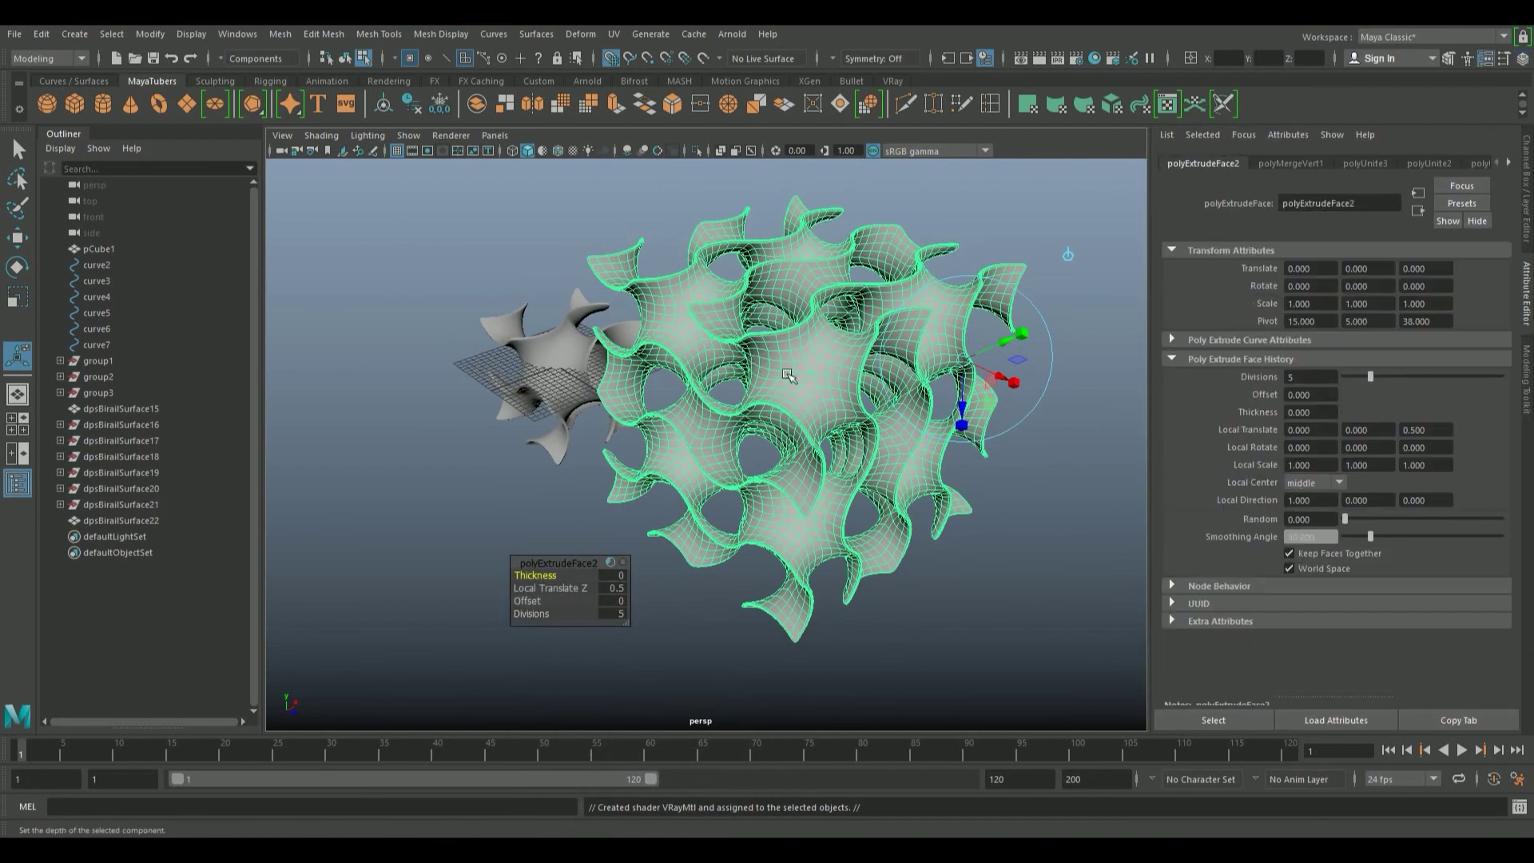
key("alt+shift+d")
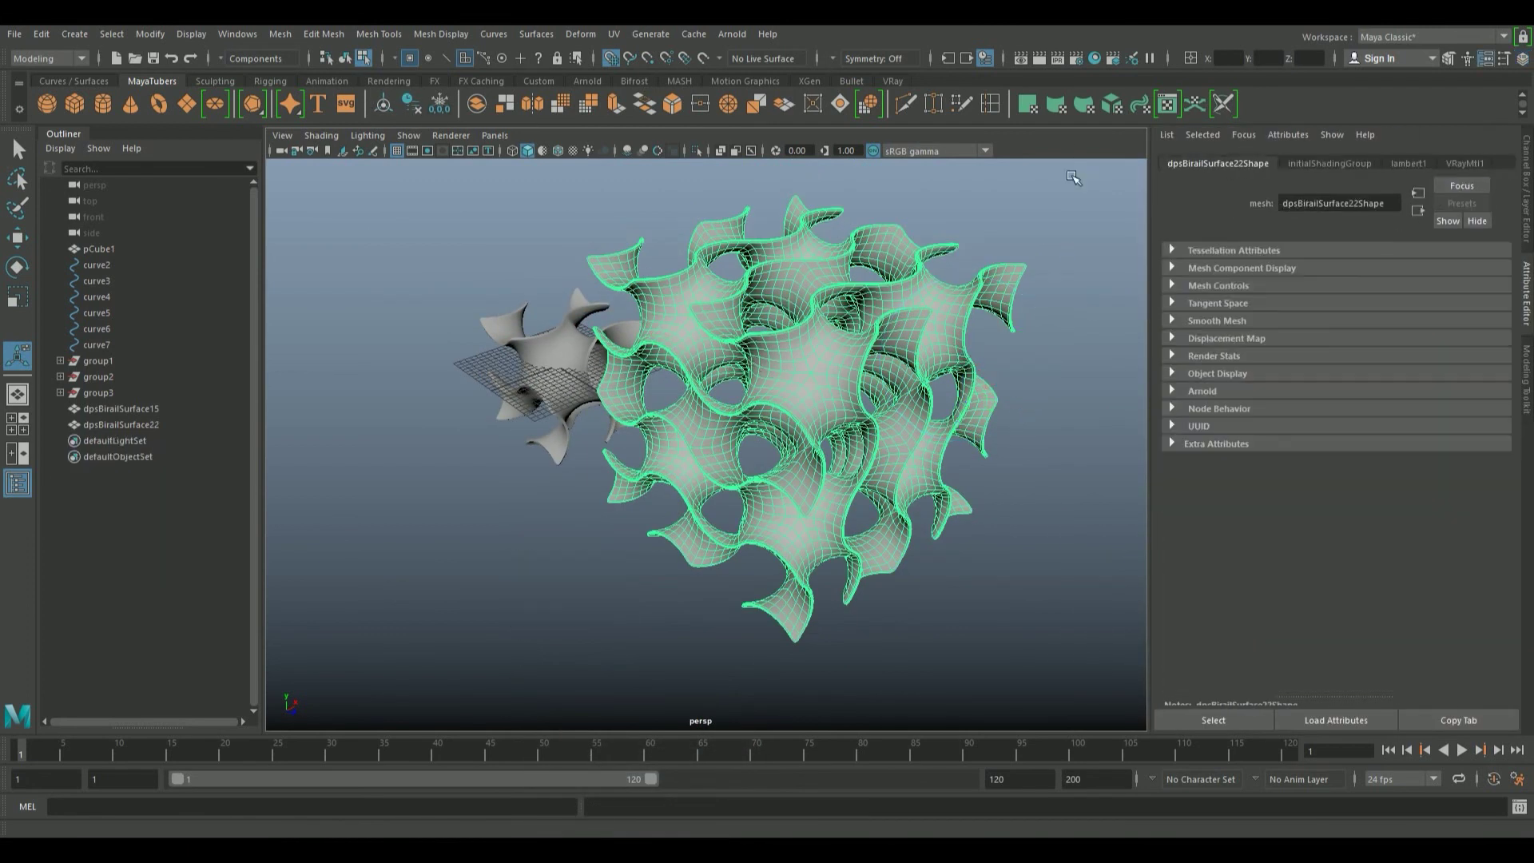
left_click(1466, 162)
left_click(1311, 342)
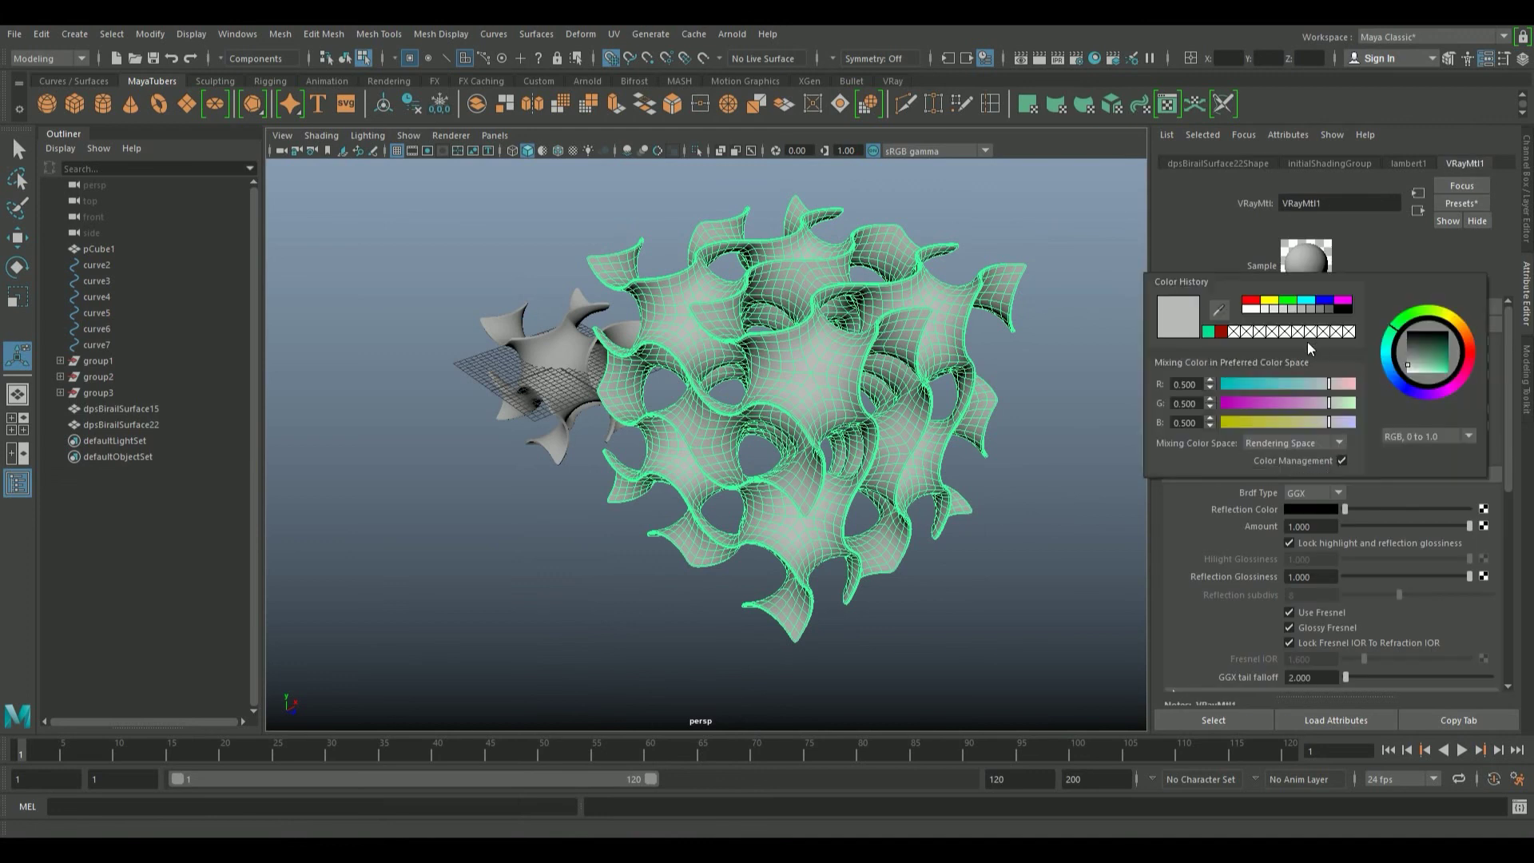
left_click(1211, 331)
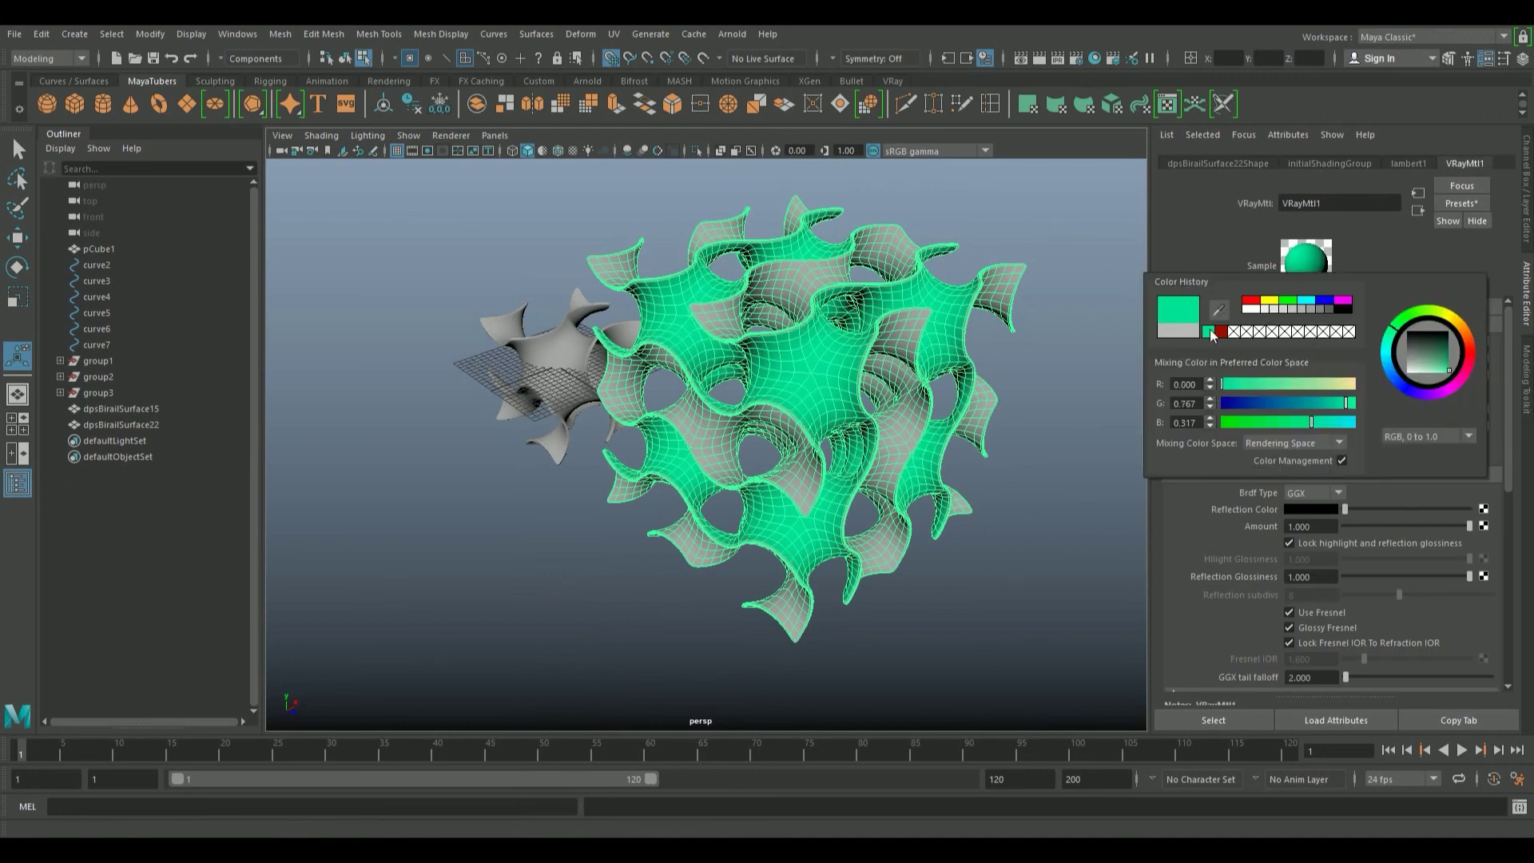
Deselect the lattice, switch to object selection, and orbit to a front view of the green shading
mouse_move(747, 339)
left_mouse_down("alt")
mouse_move(908, 364)
mouse_move(491, 169)
left_mouse_up("alt")
scroll(908, 364, "up", 5)
scroll(908, 364, "down", 3)
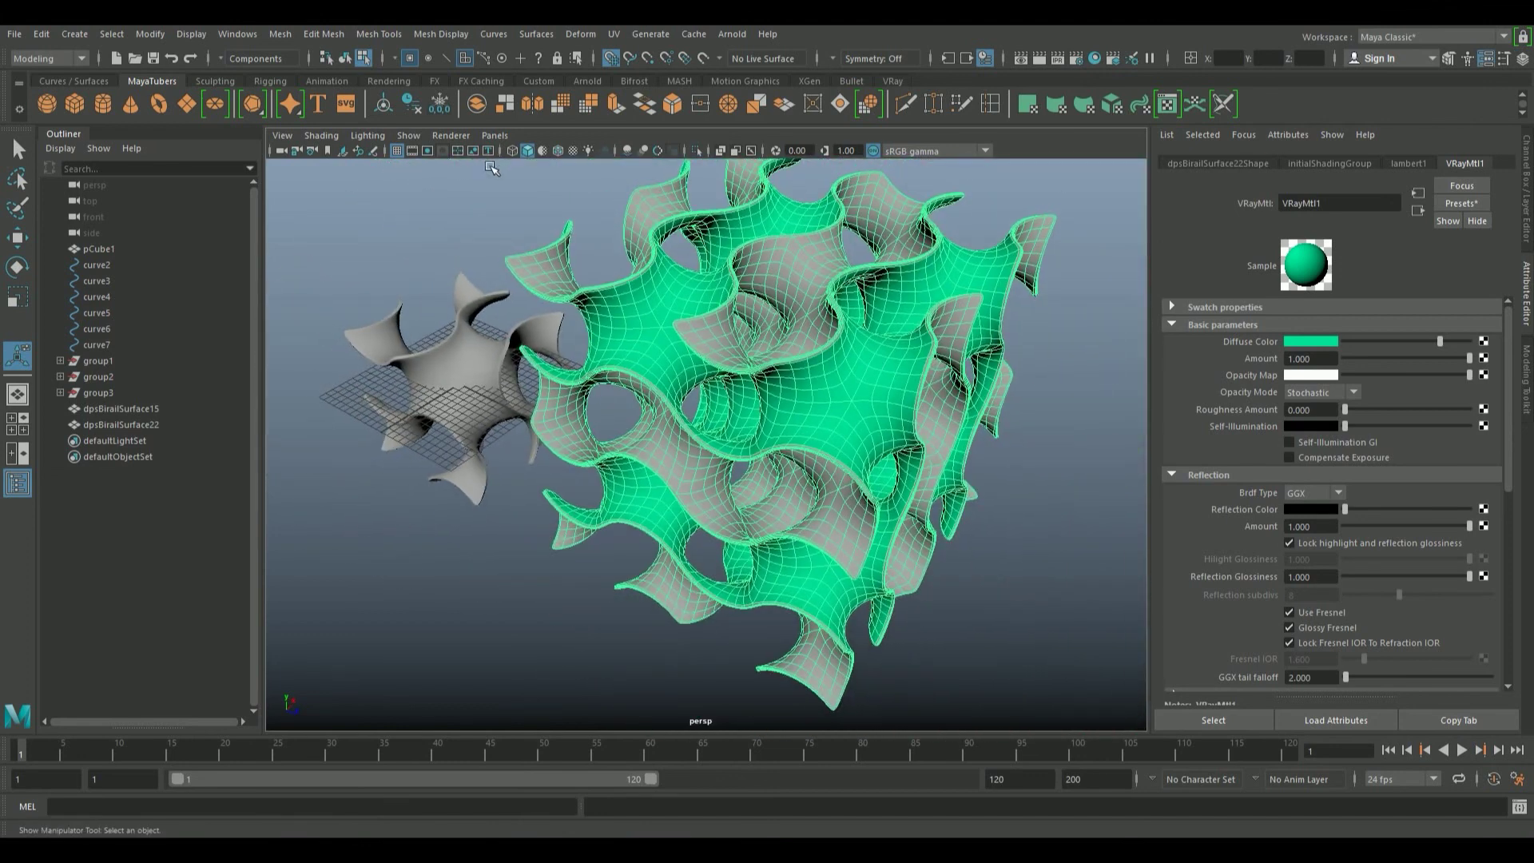
left_click(481, 184)
left_click(344, 57)
mouse_move(799, 360)
left_mouse_down("alt")
mouse_move(935, 531)
mouse_move(993, 548)
mouse_move(713, 447)
mouse_move(670, 309)
left_mouse_up("alt")
middle_click_drag(670, 309, 728, 283, "alt")
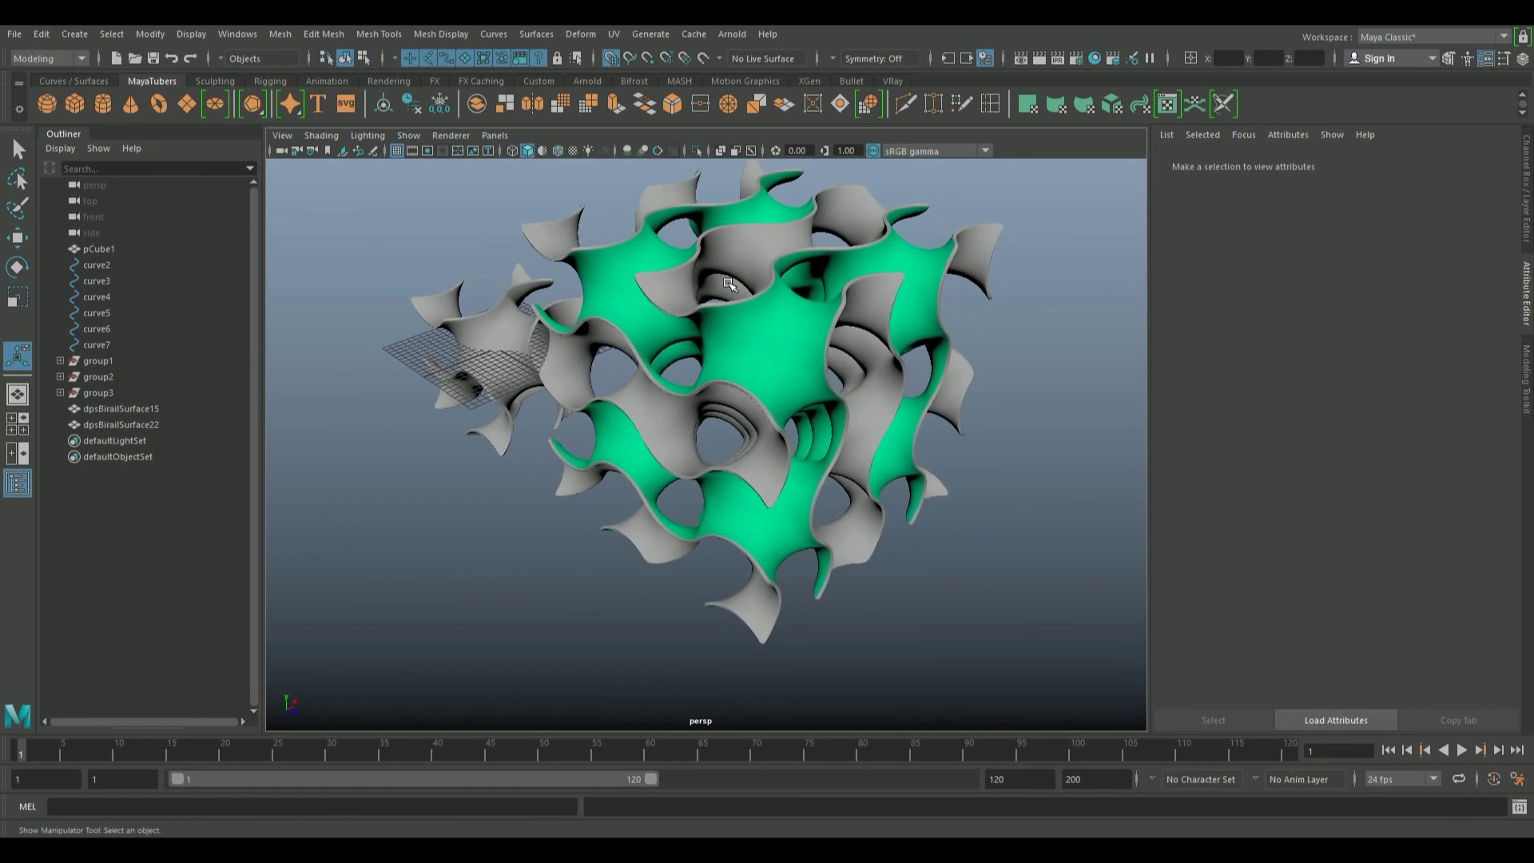